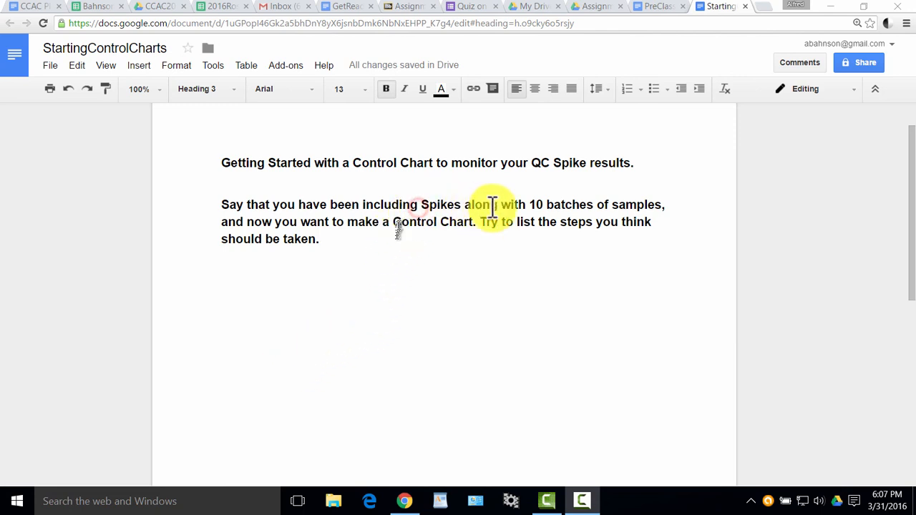
# Step: Read the control chart exercise prompt, and review steps 1 to 5 of the control chart procedure in the PreClassNotes document
pyautogui.moveTo(418, 207); pyautogui.dragTo(579, 208)
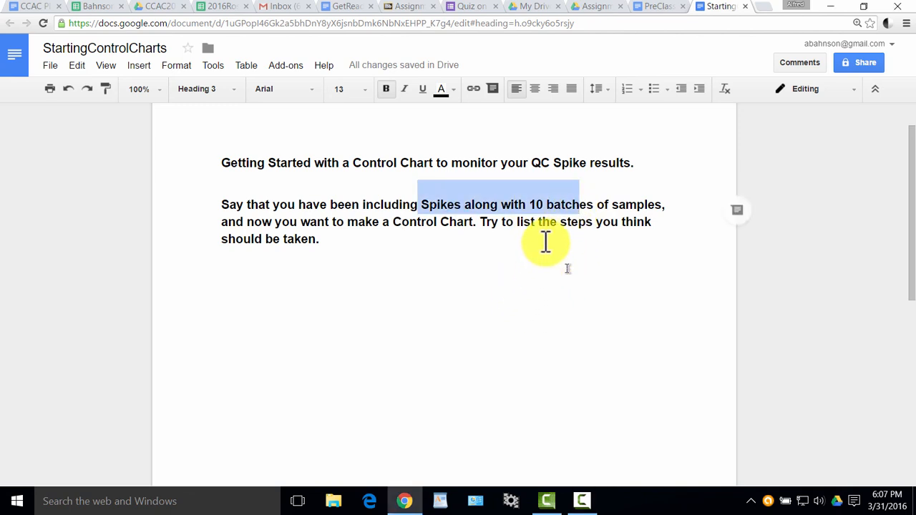
pyautogui.click(570, 208)
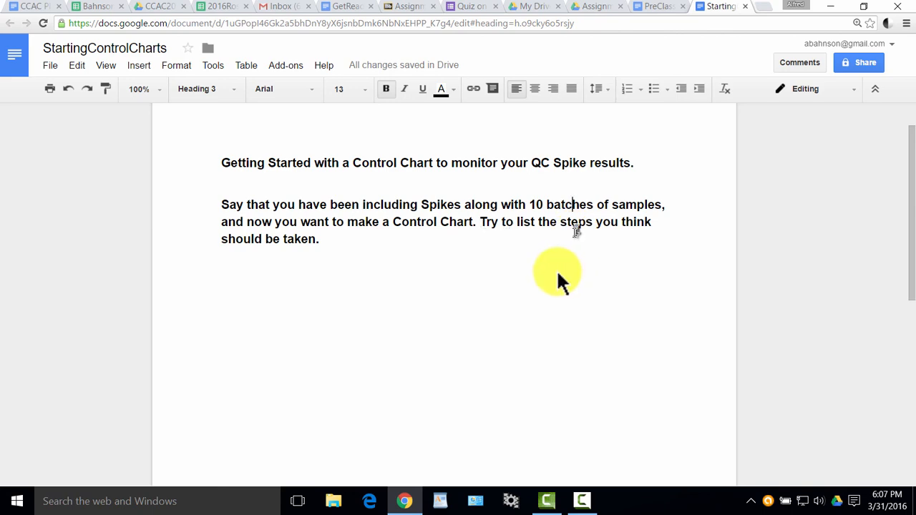
pyautogui.click(658, 9)
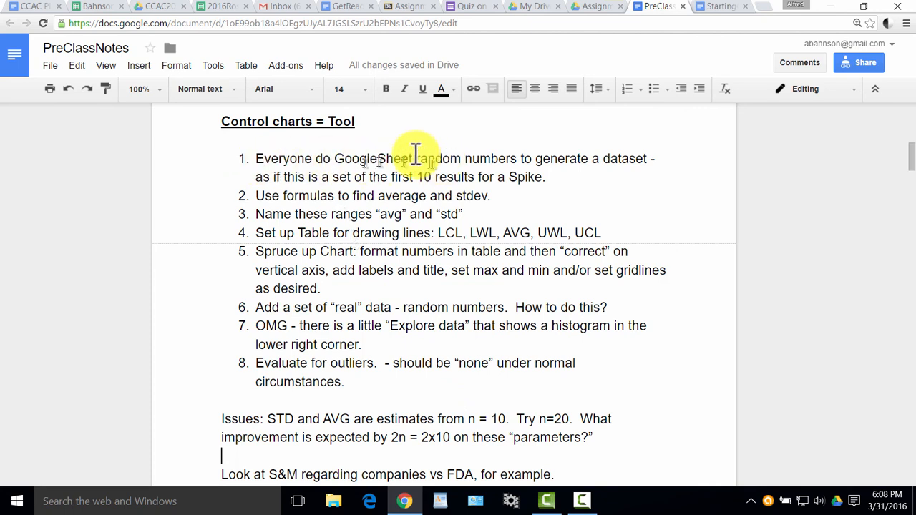
pyautogui.moveTo(417, 156); pyautogui.dragTo(518, 158)
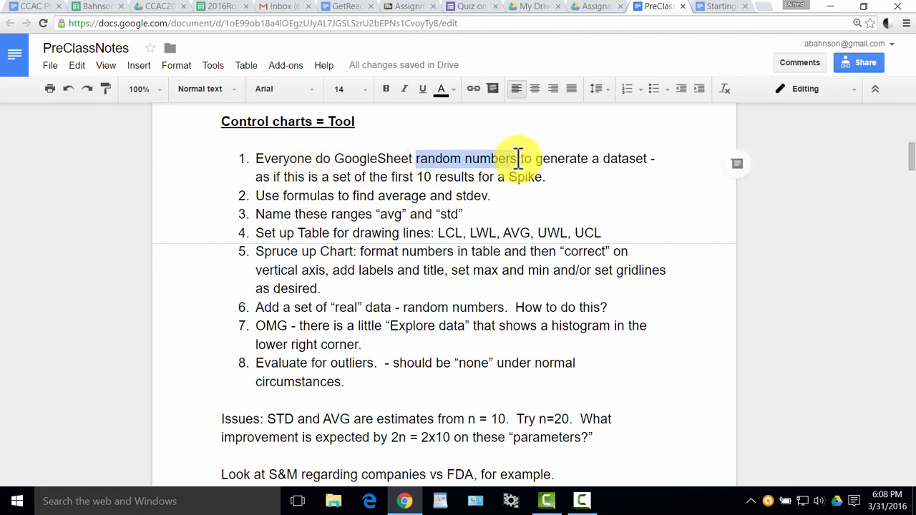
pyautogui.moveTo(643, 158); pyautogui.dragTo(584, 160)
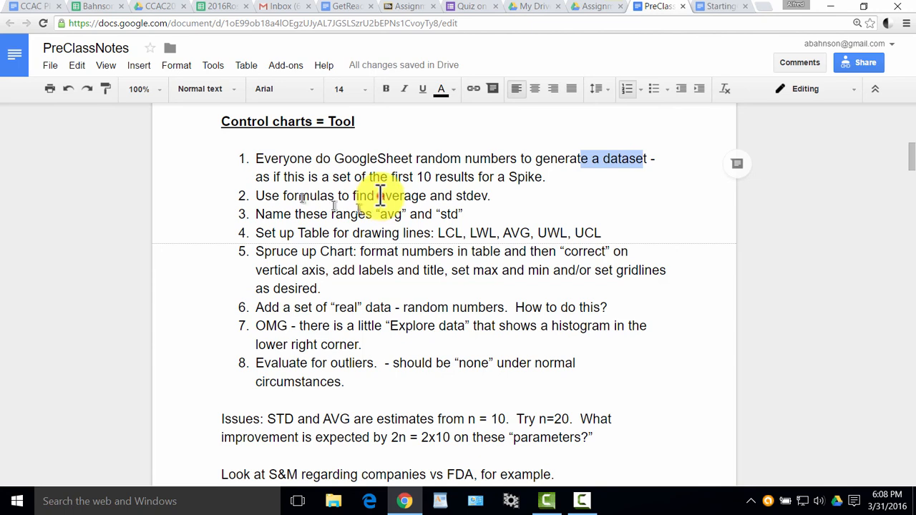
pyautogui.moveTo(380, 194); pyautogui.dragTo(491, 196)
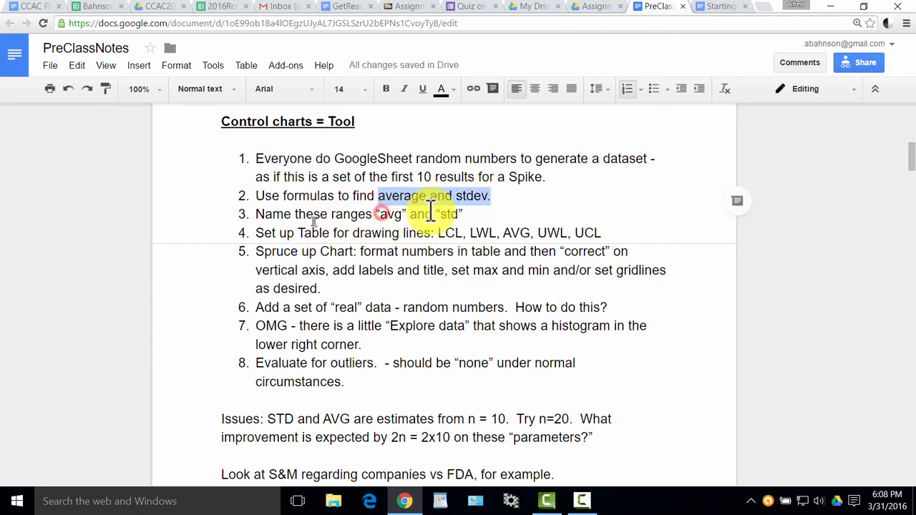
pyautogui.moveTo(381, 214); pyautogui.dragTo(463, 214)
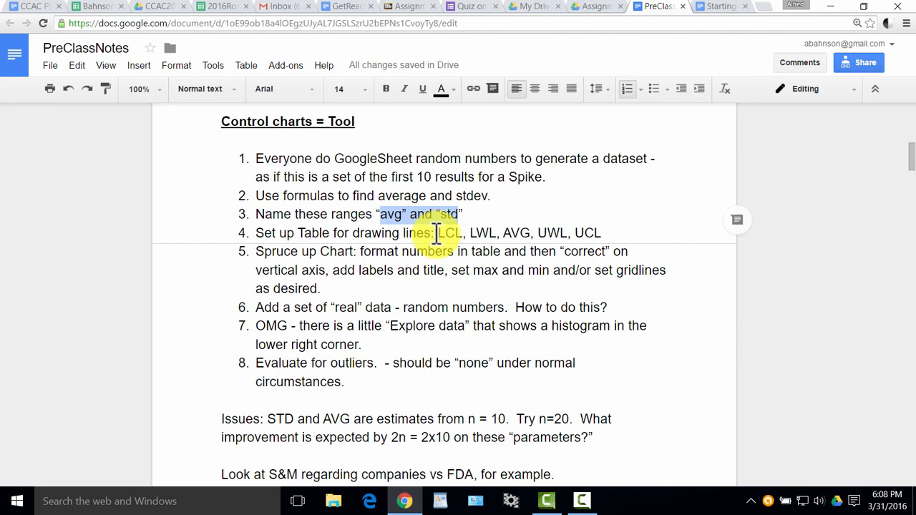
pyautogui.doubleClick(337, 251)
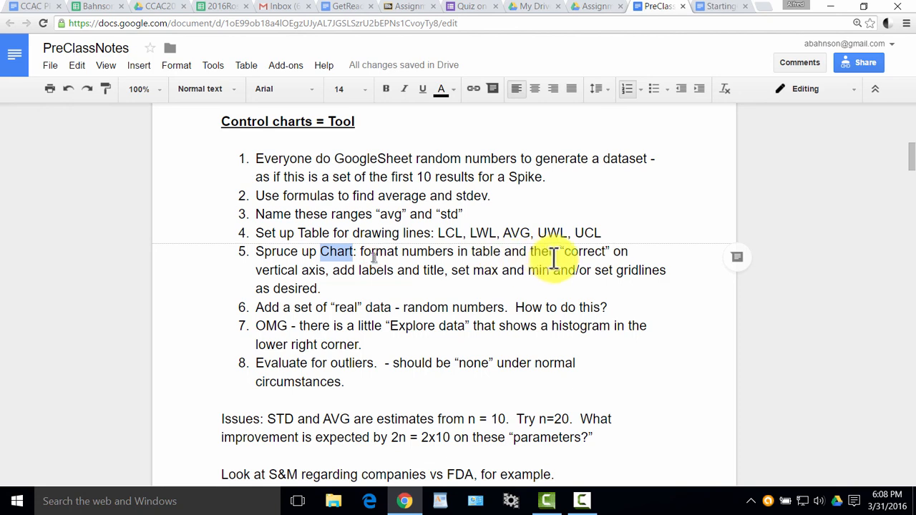
pyautogui.moveTo(371, 254); pyautogui.dragTo(596, 269)
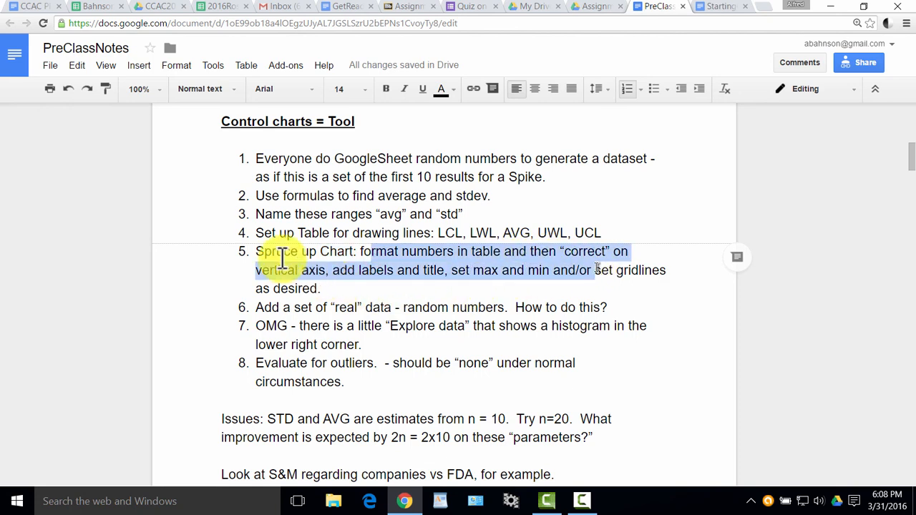
pyautogui.moveTo(304, 250); pyautogui.dragTo(265, 251)
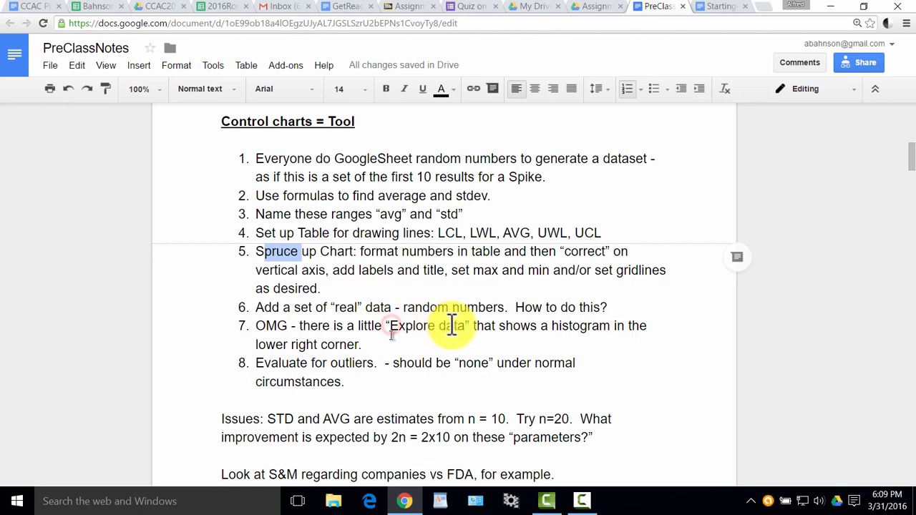
# Step: Review steps 6 to 8 of the notes on "real" data, Explore data and outliers, comparing them with the first 10 results in step 1
pyautogui.moveTo(391, 328); pyautogui.dragTo(466, 326)
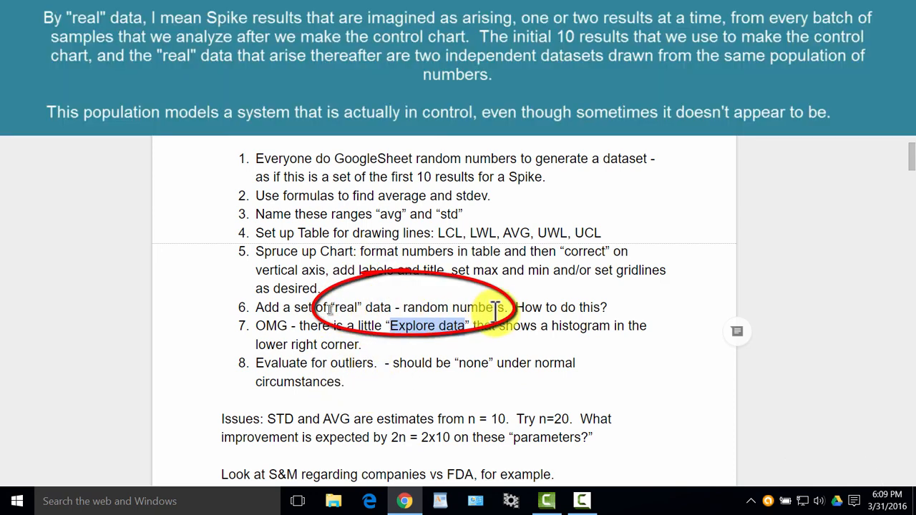
pyautogui.moveTo(330, 308); pyautogui.dragTo(503, 309)
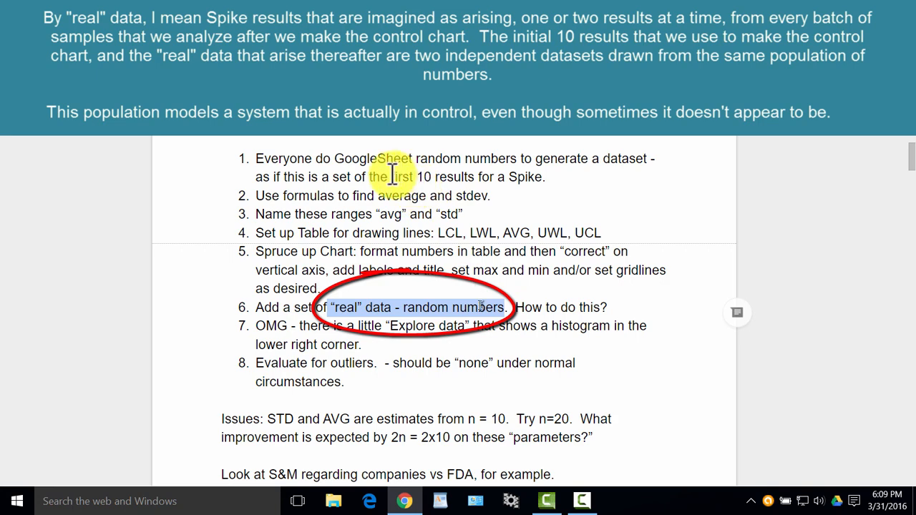
pyautogui.moveTo(392, 177); pyautogui.dragTo(479, 177)
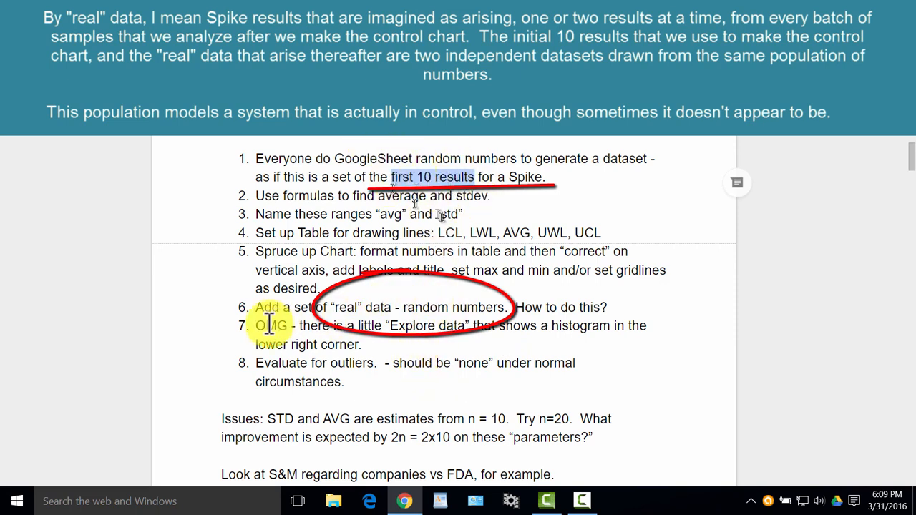
pyautogui.moveTo(266, 326); pyautogui.dragTo(542, 335)
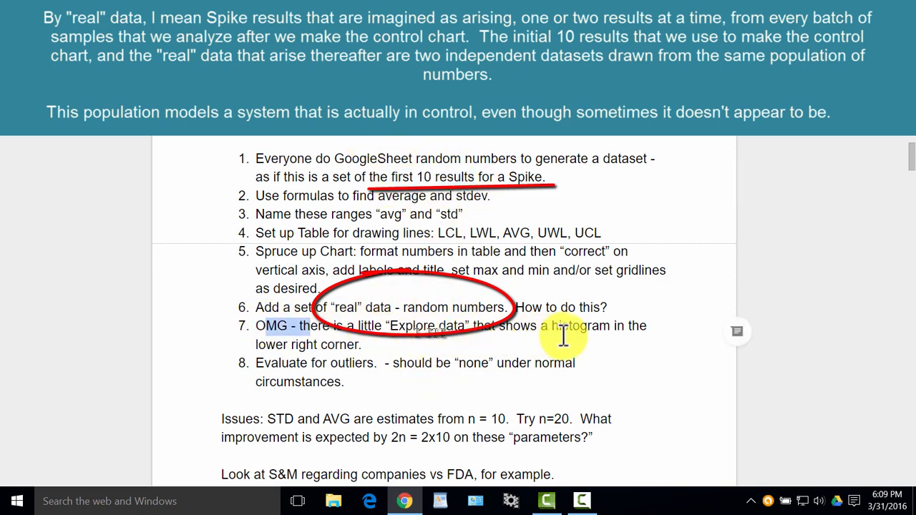
pyautogui.moveTo(530, 371); pyautogui.dragTo(528, 373)
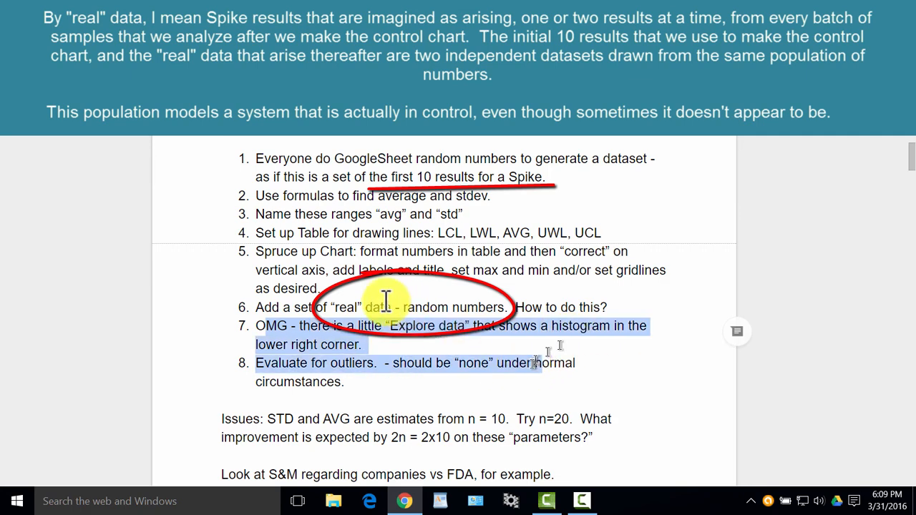
pyautogui.moveTo(247, 302); pyautogui.dragTo(394, 308)
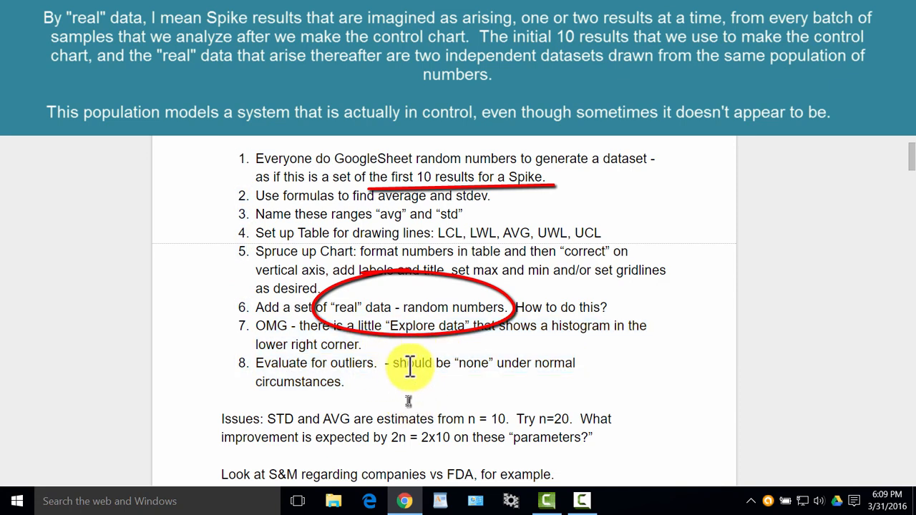
pyautogui.click(434, 367)
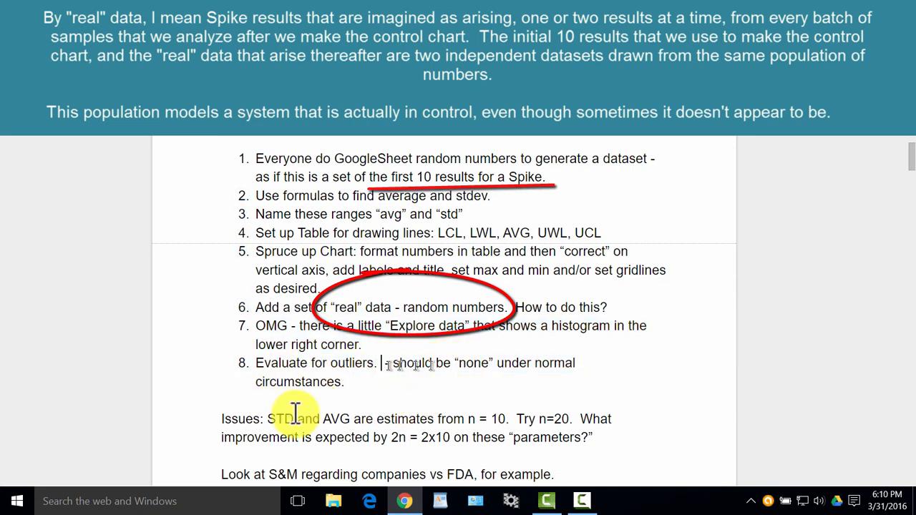
pyautogui.hotkey('ctrl', 'shift', 'Right')
pyautogui.hotkey('ctrl', 'shift', 'Right')
pyautogui.hotkey('ctrl', 'shift', 'Right')
pyautogui.hotkey('ctrl', 'shift', 'Right')
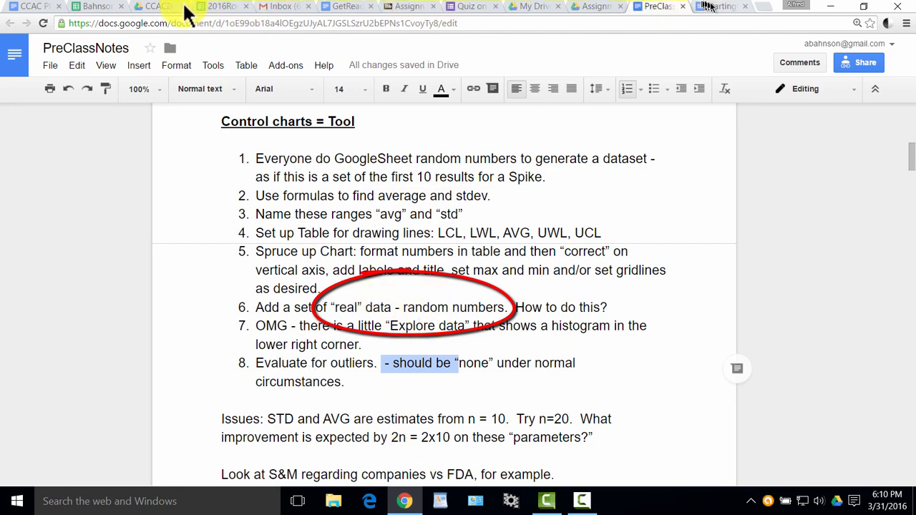
# Step: Switch to the existing QC spreadsheet and create a new blank spreadsheet from it
pyautogui.click(101, 7)
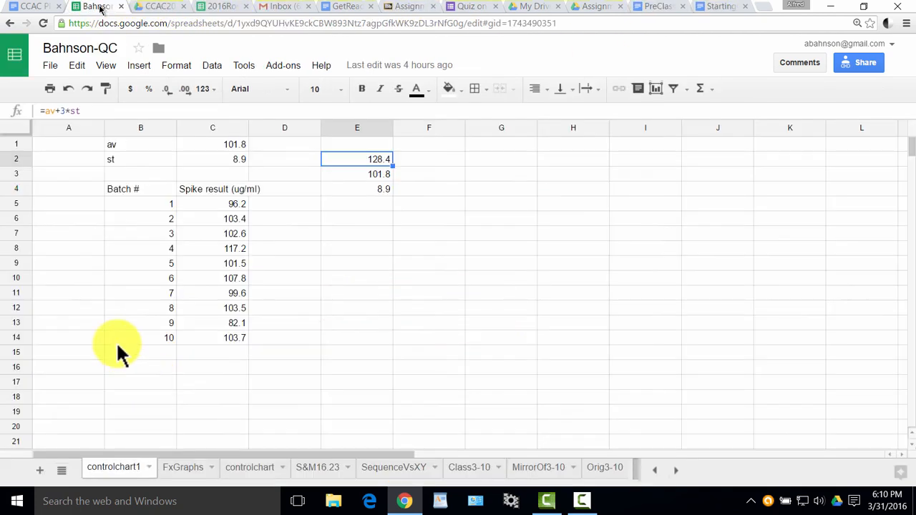
pyautogui.click(48, 67)
pyautogui.moveTo(68, 118)
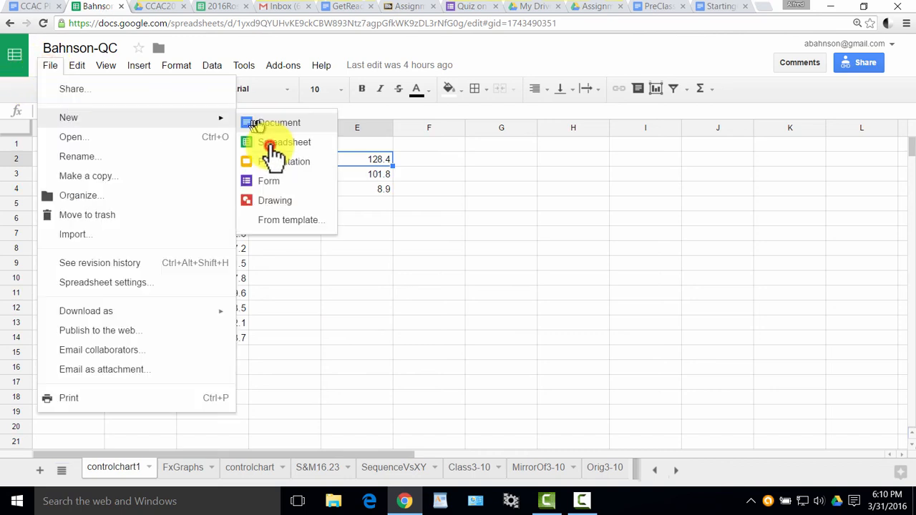
pyautogui.click(272, 146)
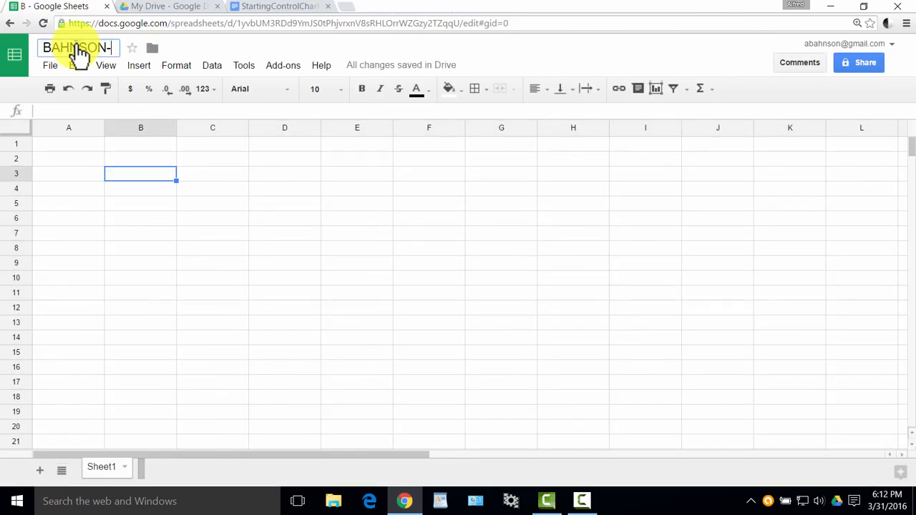
# Step: Complete the new spreadsheet's title as the owner's surname in capitals followed by "-QC"
pyautogui.write('-qc')
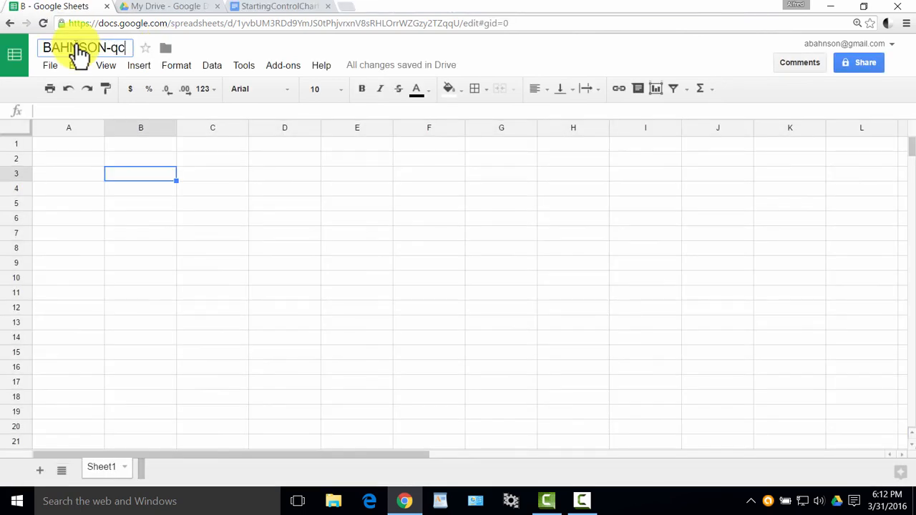
pyautogui.press('BackSpace')
pyautogui.press('BackSpace')
pyautogui.write('QC')
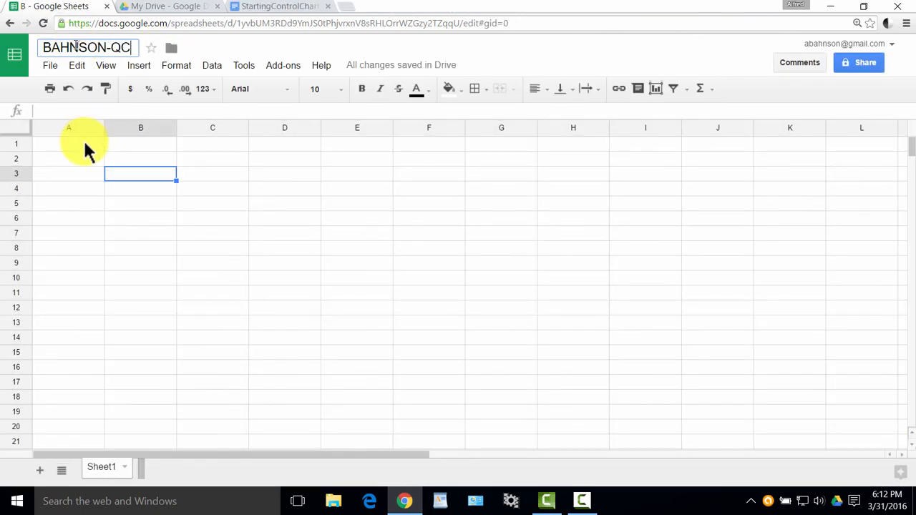
# Step: Enter the formula =NORMINV(RAND(),100,10) in cell B4 to generate a random spike result
pyautogui.click(140, 191)
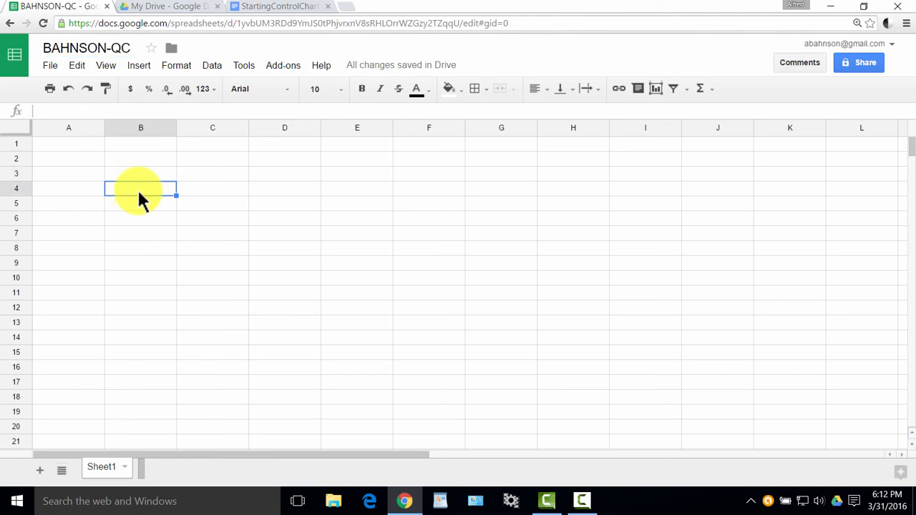
pyautogui.write('=')
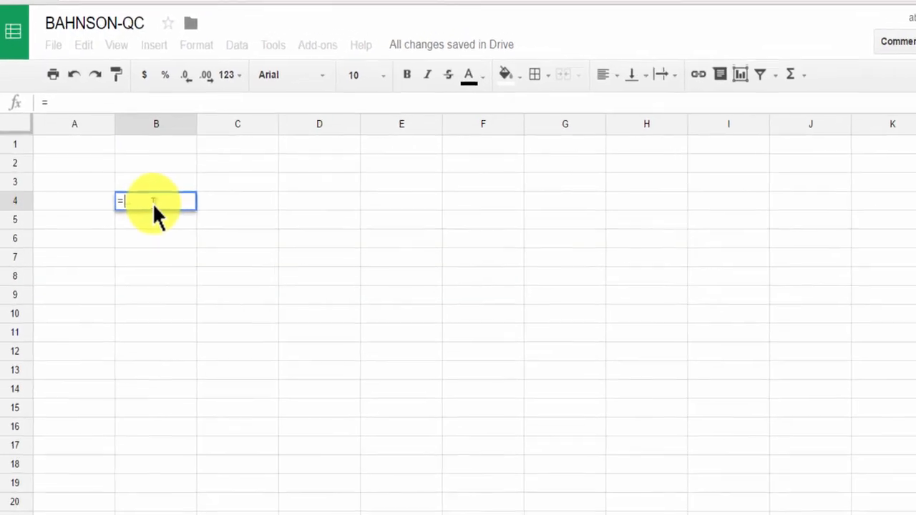
pyautogui.write('NORMIN')
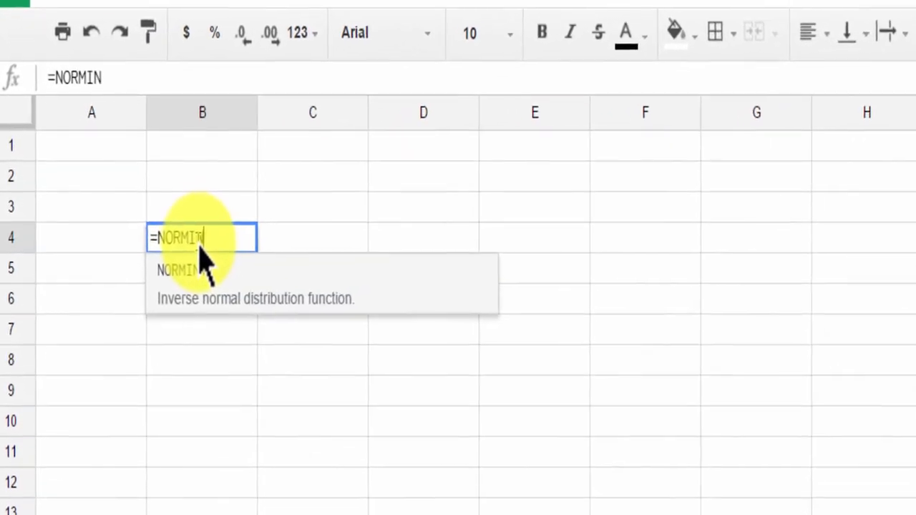
pyautogui.write('V(')
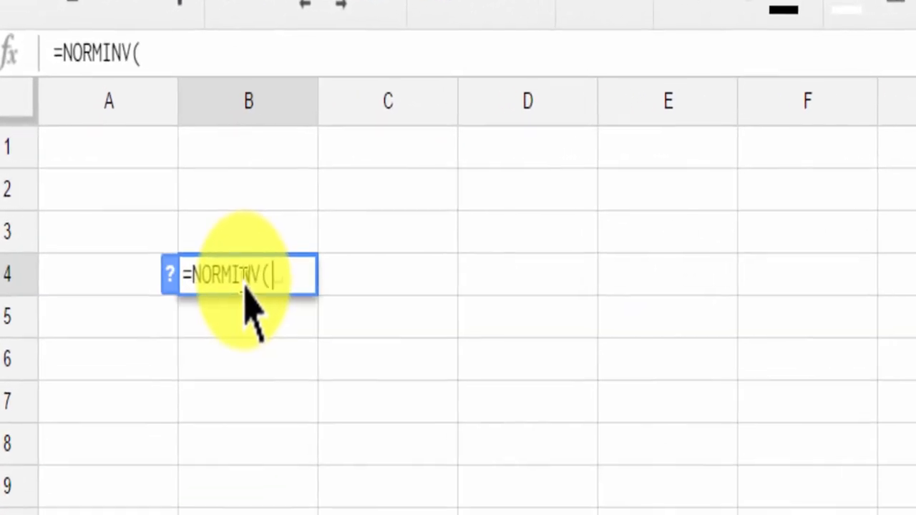
pyautogui.write('RAND()')
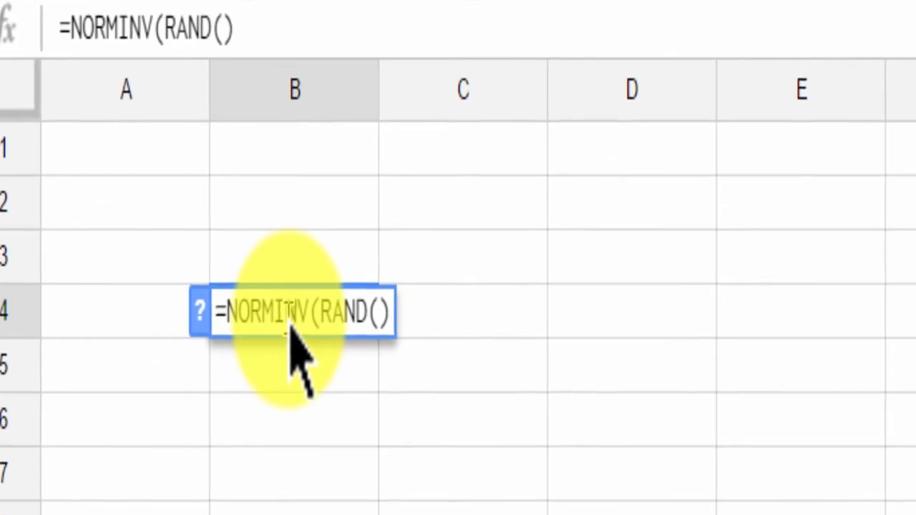
pyautogui.write(',1')
pyautogui.write('00,10')
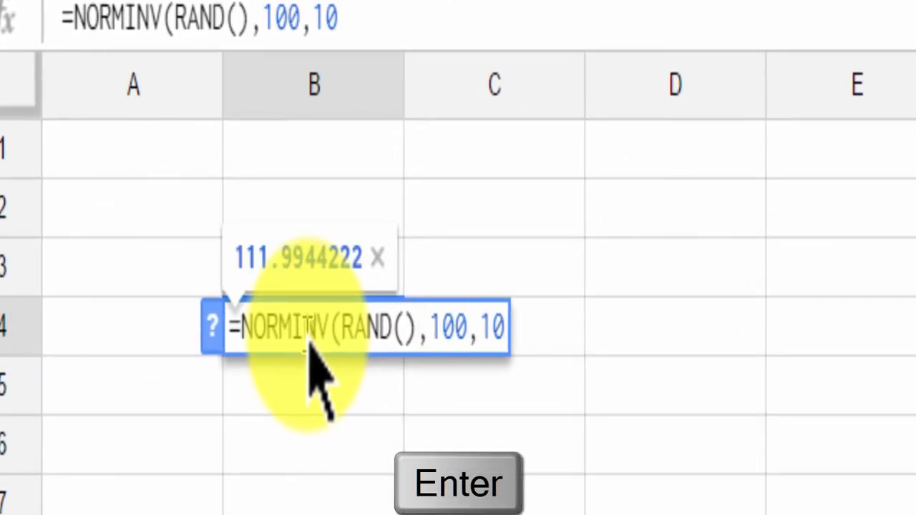
pyautogui.press('Return')
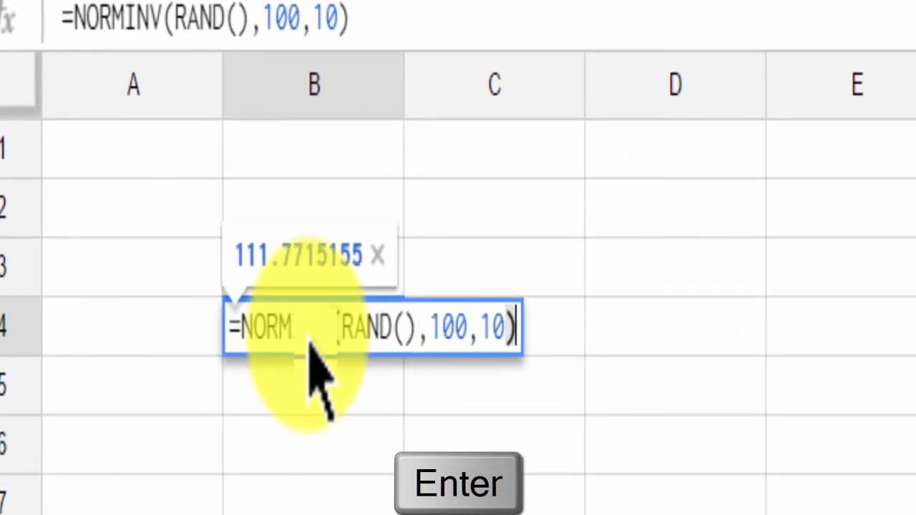
pyautogui.press('Return')
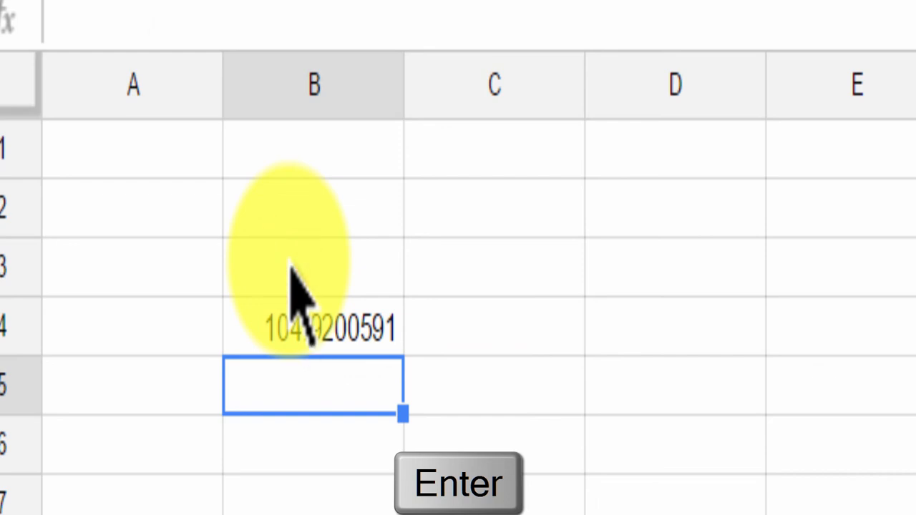
# Step: Enter the heading "Spike Recovery (ug/ml)" in cell B3 above the random value
pyautogui.click(291, 266)
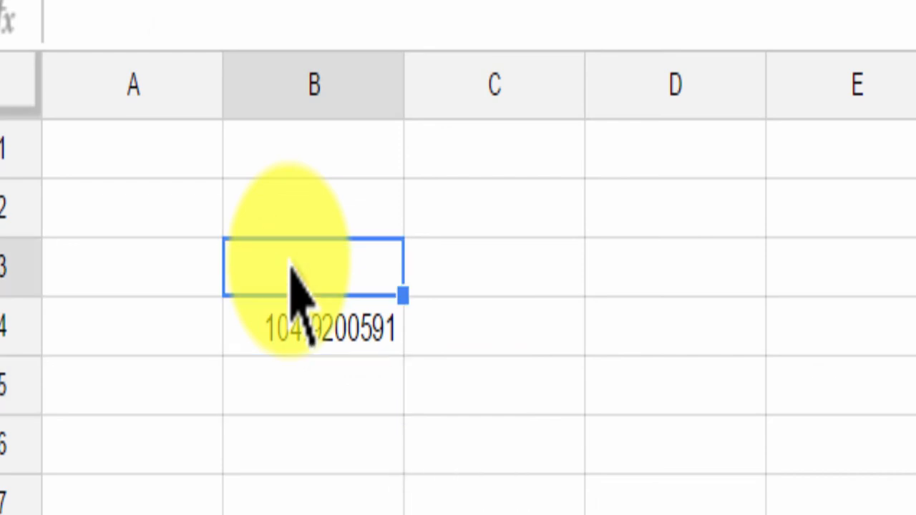
pyautogui.write('sPI')
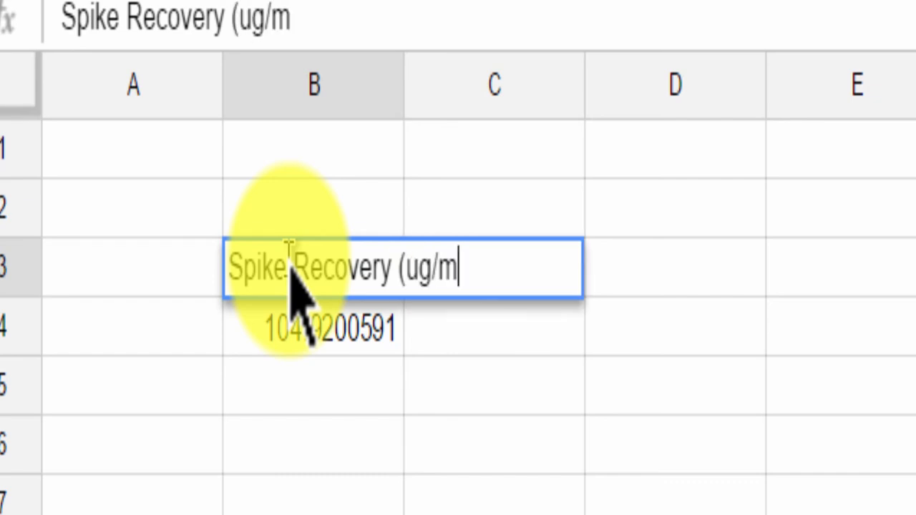
pyautogui.press('Return')
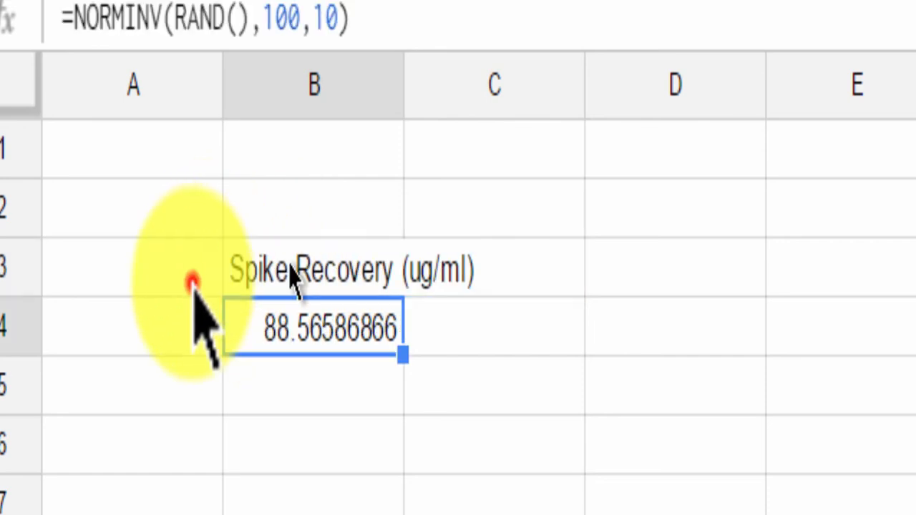
# Step: Enter the heading "Batch #" in cell A3 and the first batch number 1 in cell A4
pyautogui.click(196, 289)
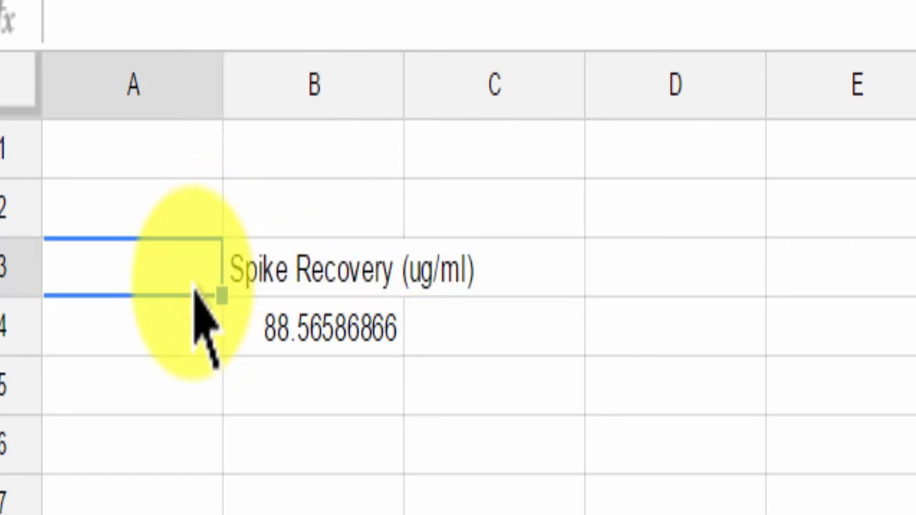
pyautogui.write('Batch')
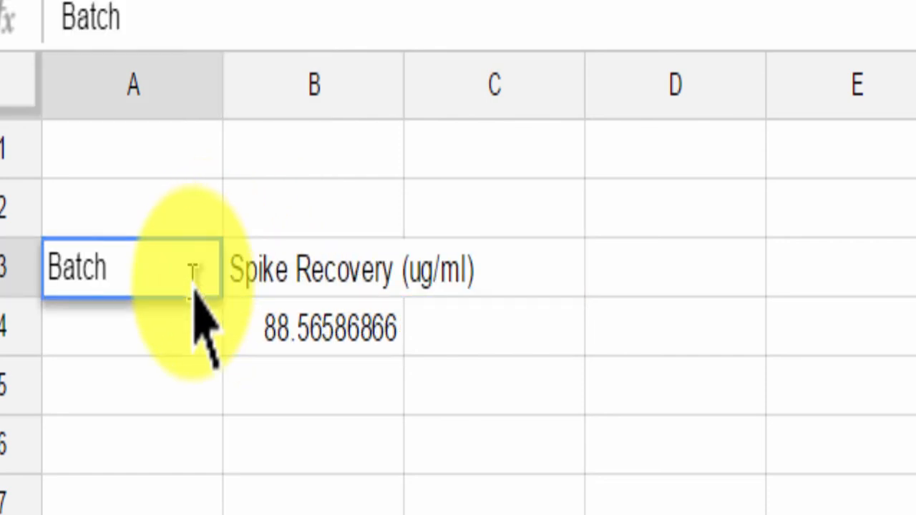
pyautogui.write(' #')
pyautogui.press('Return')
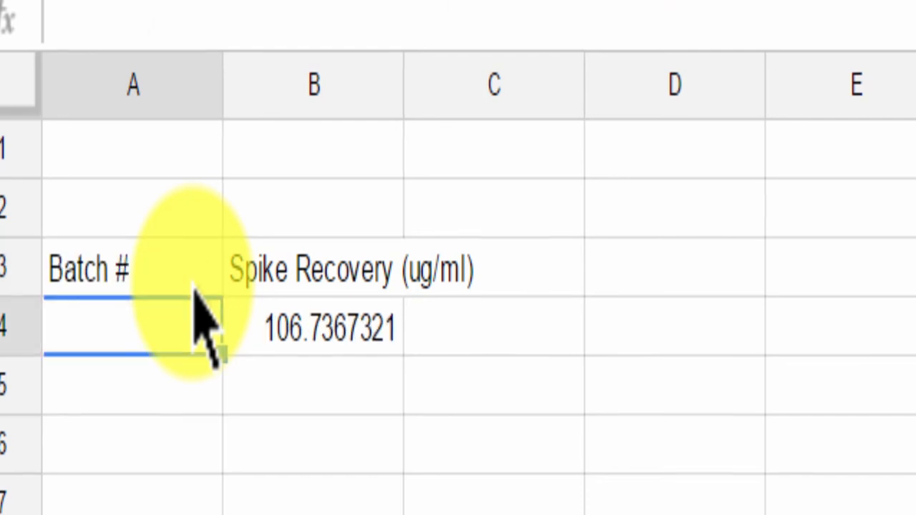
pyautogui.write('1')
pyautogui.press('Return')
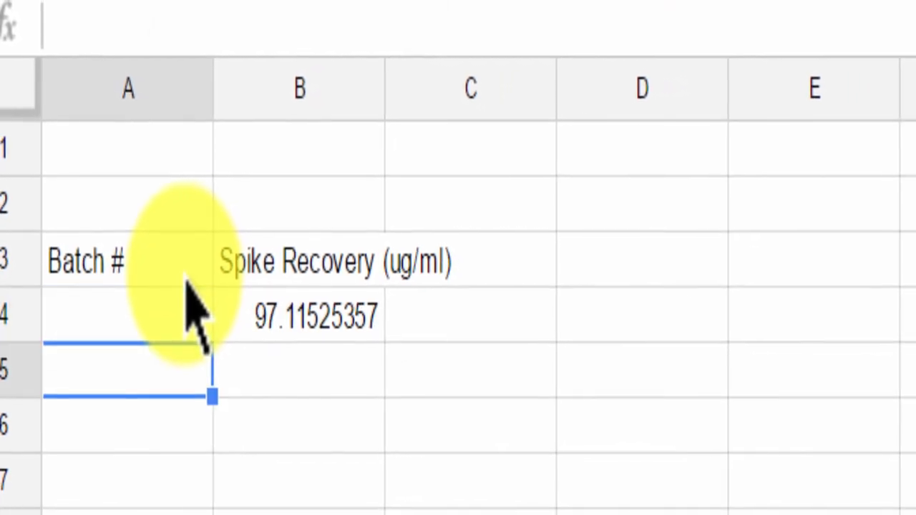
# Step: Enter the formula =1+A4 in cell A5 to calculate the second batch number
pyautogui.write('=1')
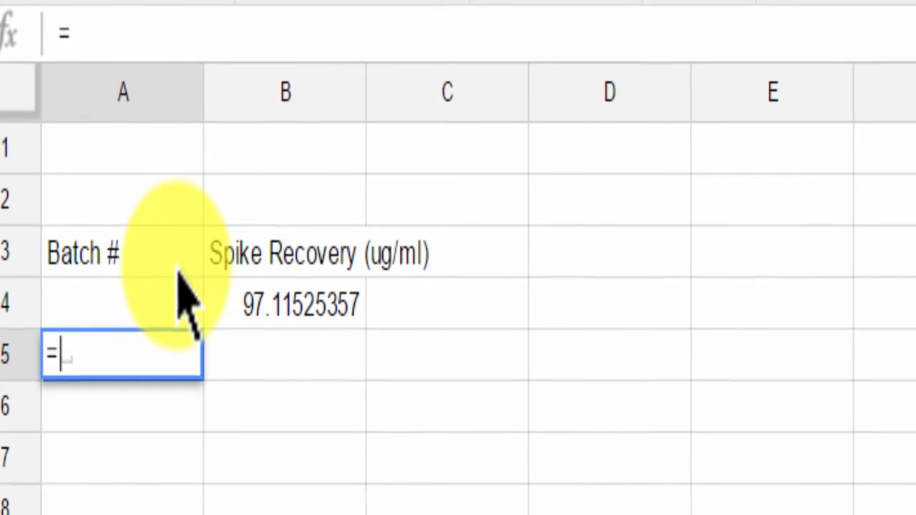
pyautogui.write('+')
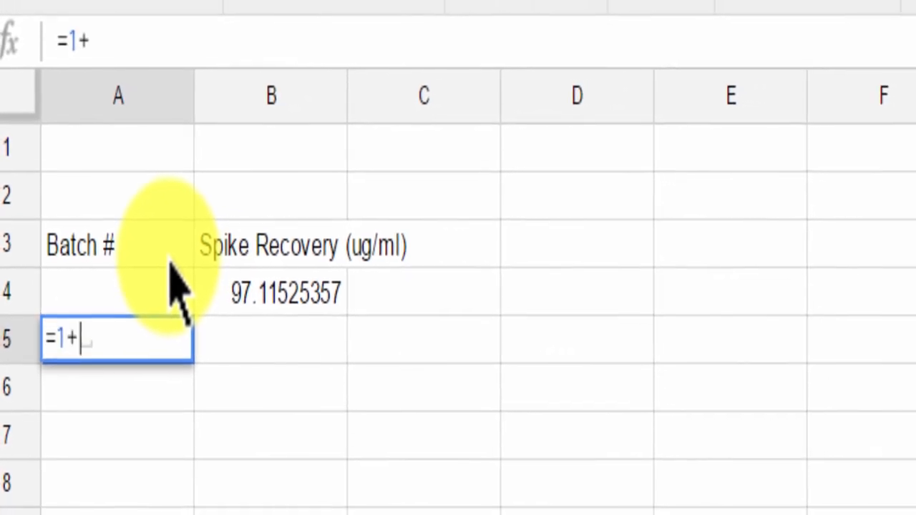
pyautogui.press('Up')
pyautogui.press('Return')
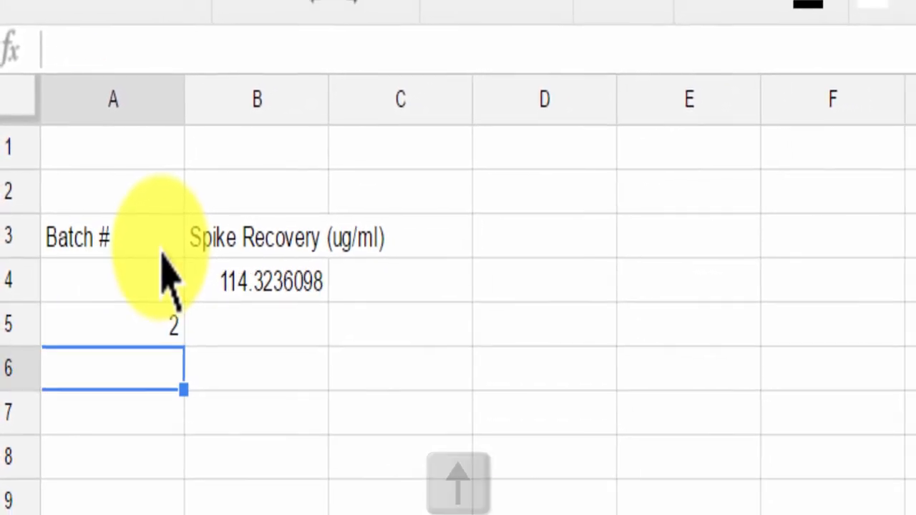
# Step: Copy the batch number formula from A5 down through A18 to number the batches up to 15
pyautogui.hotkey('ctrl', 'c')
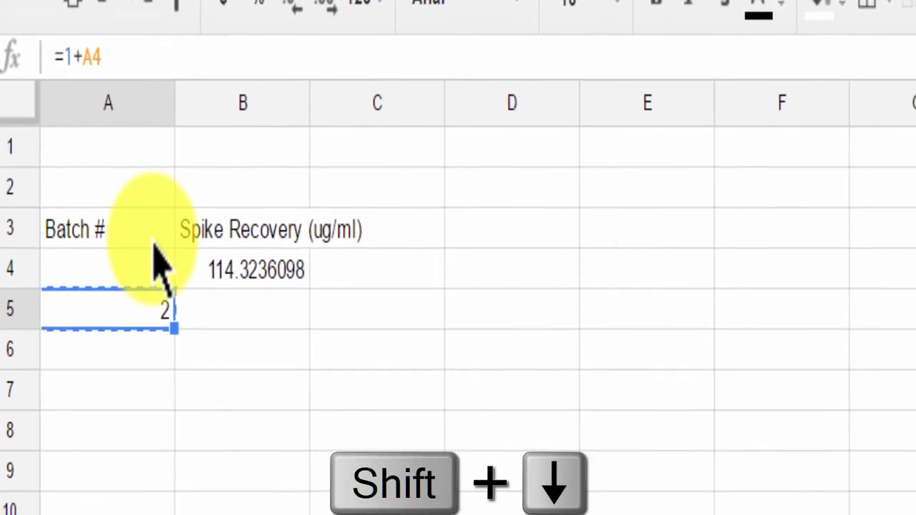
pyautogui.hotkey('shift', 'Down')
pyautogui.hotkey('shift', 'Down')
pyautogui.hotkey('shift', 'Down')
pyautogui.hotkey('shift', 'Down')
pyautogui.hotkey('shift', 'Down')
pyautogui.hotkey('ctrl', 'v')
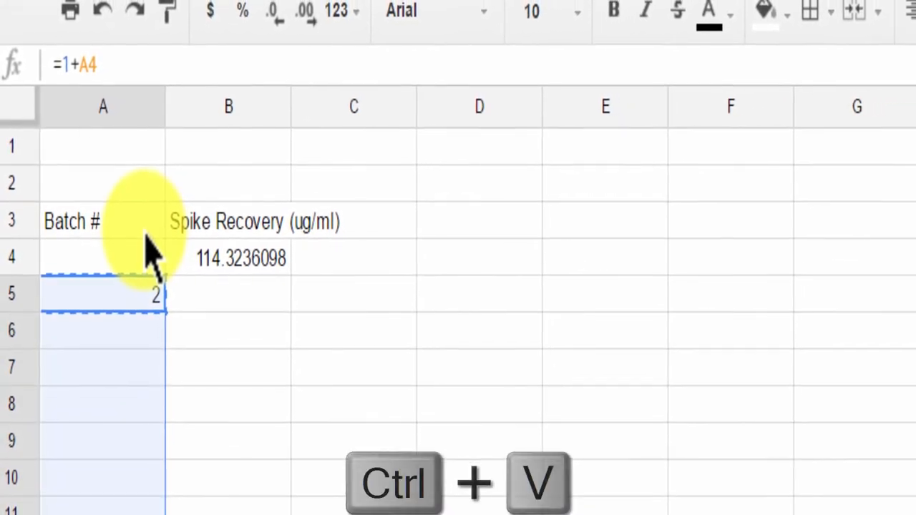
# Step: Copy the random spike recovery formula from B4 down through B18, alongside all 15 batch numbers
pyautogui.press('Up')
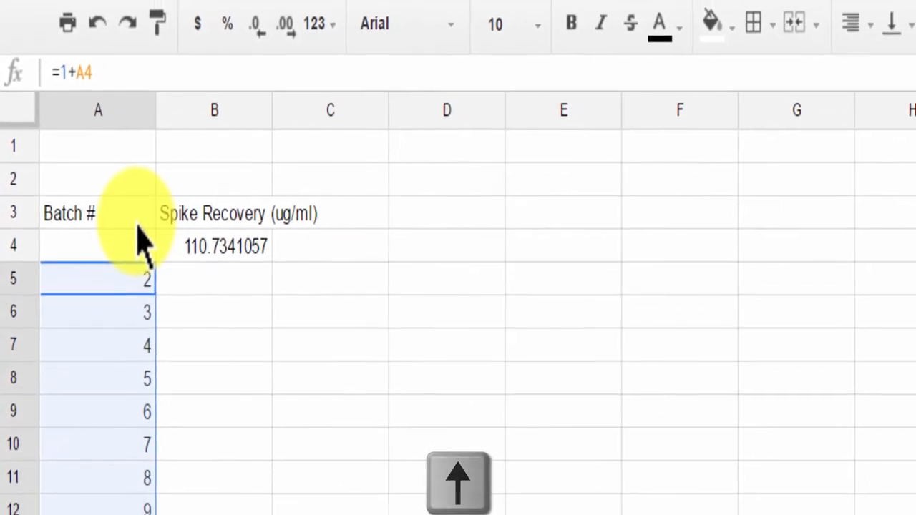
pyautogui.press('Right')
pyautogui.hotkey('ctrl', 'c')
pyautogui.hotkey('shift', 'Down')
pyautogui.hotkey('ctrl', 'c')
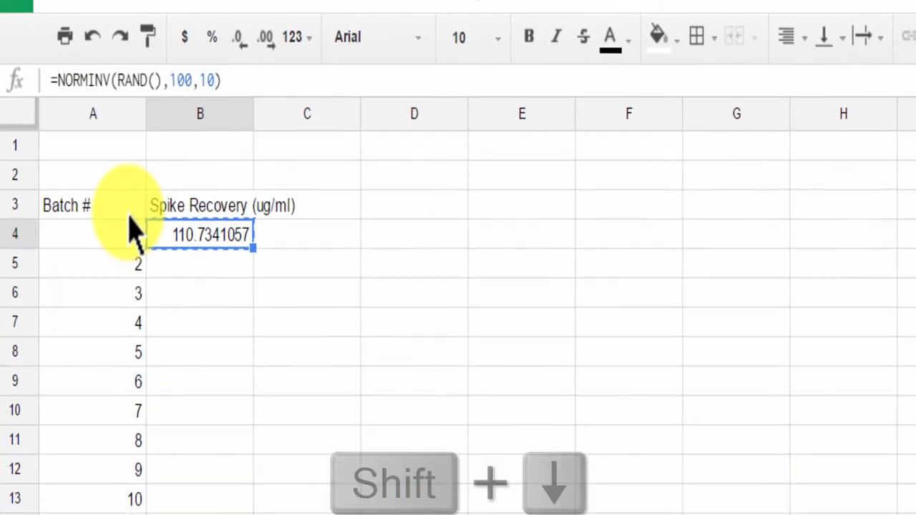
pyautogui.hotkey('shift', 'Down')
pyautogui.hotkey('shift', 'Down')
pyautogui.hotkey('shift', 'Down')
pyautogui.hotkey('shift', 'Down')
pyautogui.hotkey('shift', 'Down')
pyautogui.hotkey('shift', 'Down')
pyautogui.hotkey('shift', 'Down')
pyautogui.hotkey('shift', 'Down')
pyautogui.hotkey('shift', 'Down')
pyautogui.hotkey('shift', 'Down')
pyautogui.hotkey('shift', 'Down')
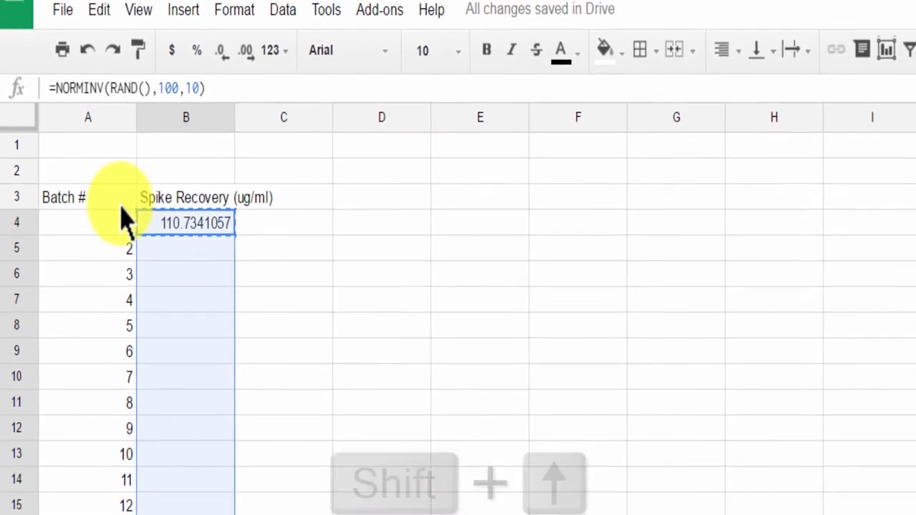
pyautogui.hotkey('ctrl', 'v')
pyautogui.press('Down')
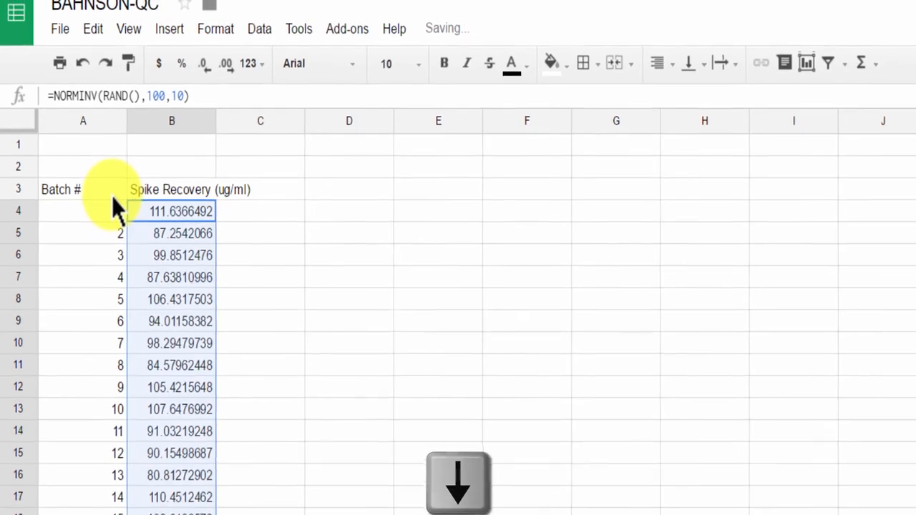
pyautogui.press('Up')
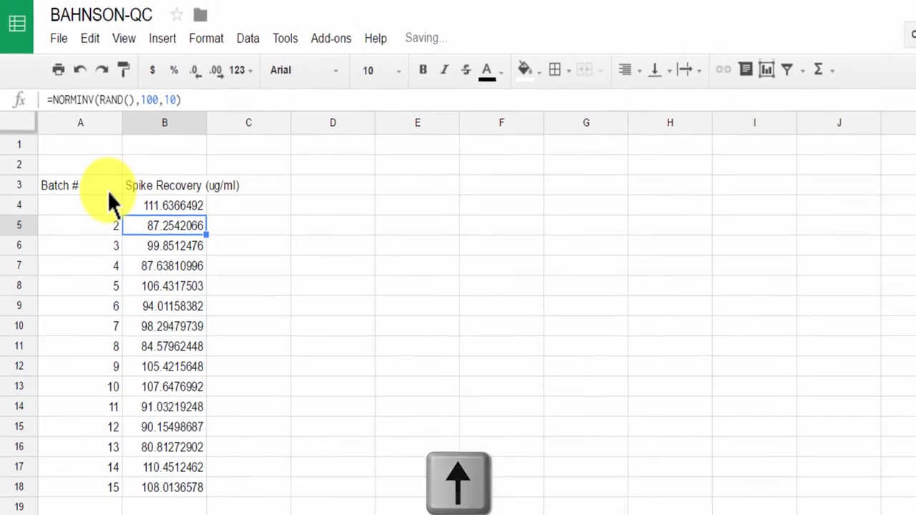
# Step: Delete the contents of A14:B18, removing batches 11 to 15 and their spike recoveries
pyautogui.press('Down')
pyautogui.press('Down')
pyautogui.press('Down')
pyautogui.press('Down')
pyautogui.press('Down')
pyautogui.press('Down')
pyautogui.press('Down')
pyautogui.press('Down')
pyautogui.press('Down')
pyautogui.press('Down')
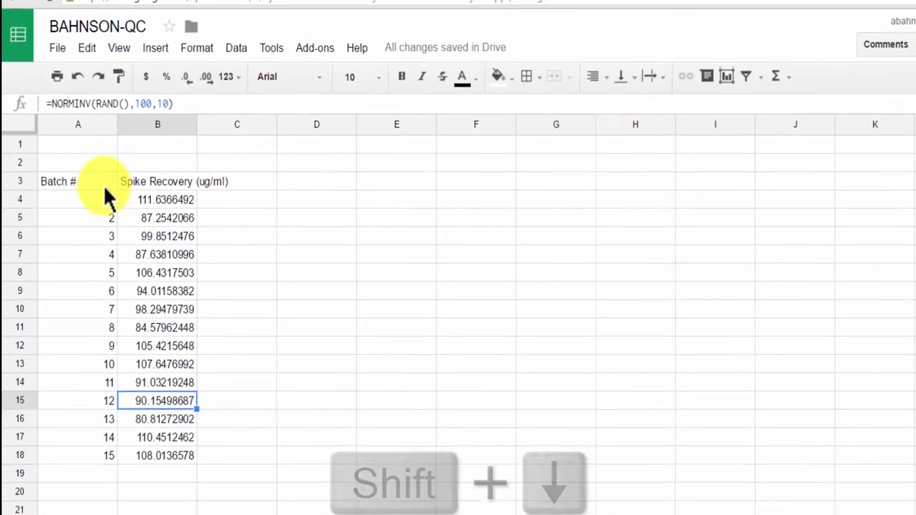
pyautogui.press('Up')
pyautogui.hotkey('shift', 'Left')
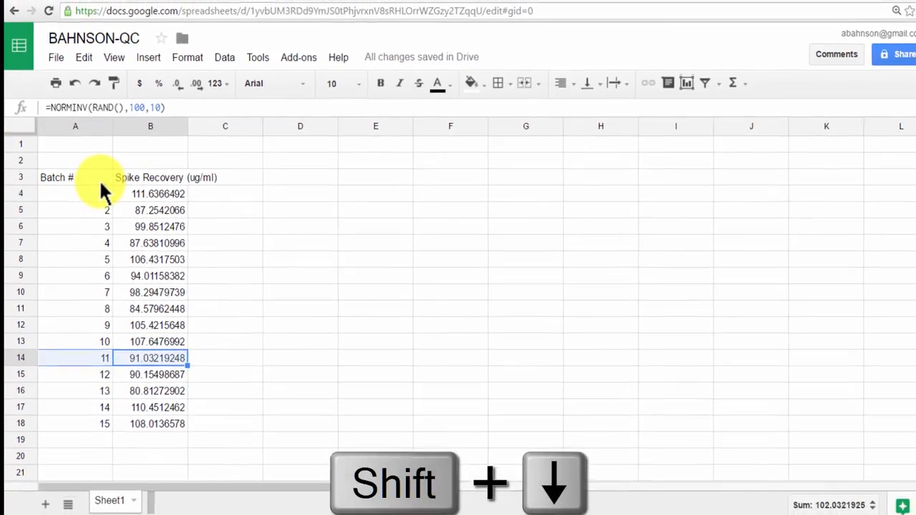
pyautogui.hotkey('shift', 'Down')
pyautogui.hotkey('shift', 'Down')
pyautogui.hotkey('shift', 'Down')
pyautogui.hotkey('shift', 'Down')
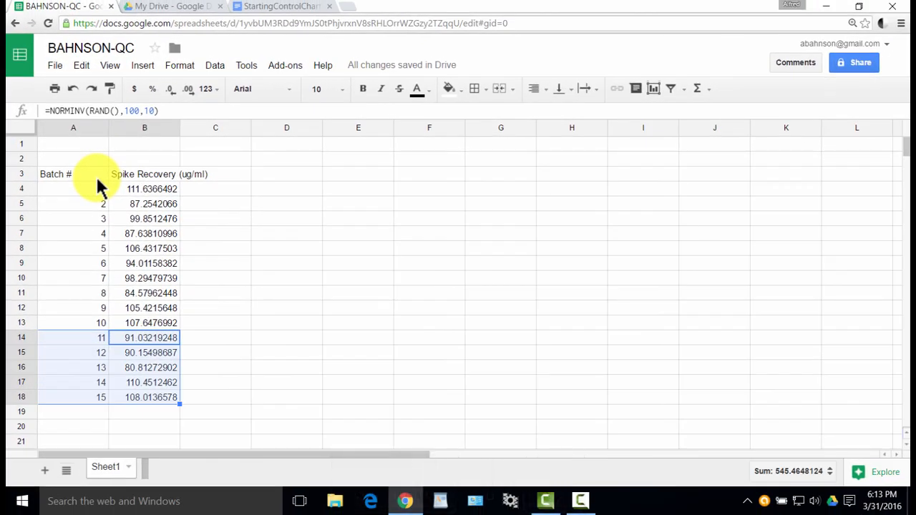
pyautogui.press('Delete')
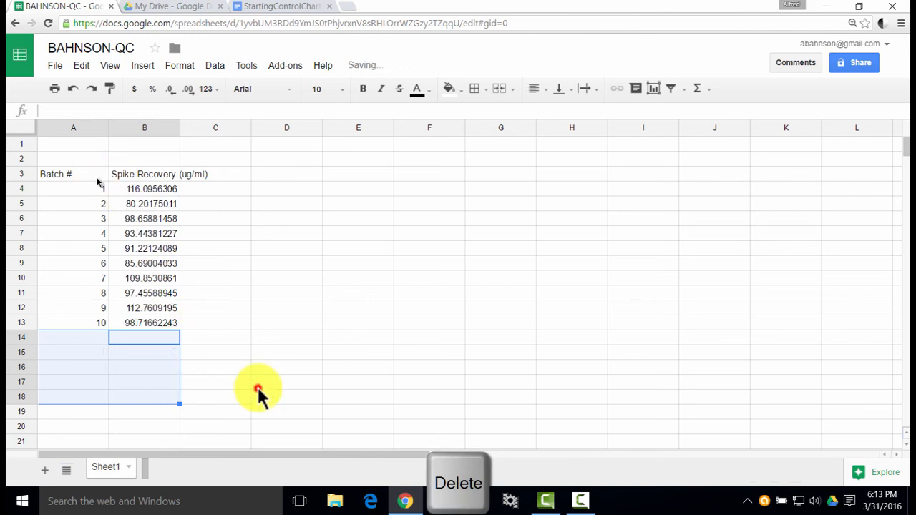
pyautogui.click(258, 388)
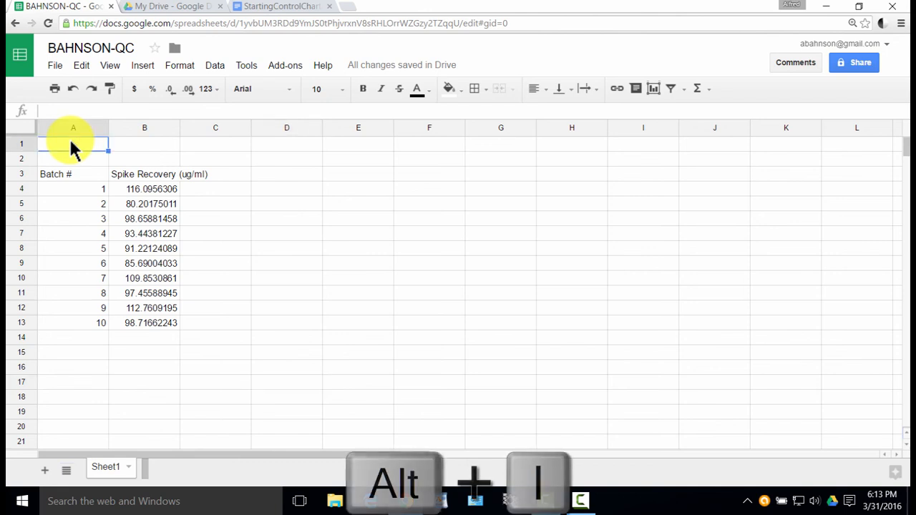
# Step: Insert one blank row above row 1 to make room above the dataset
pyautogui.hotkey('alt', 'i')
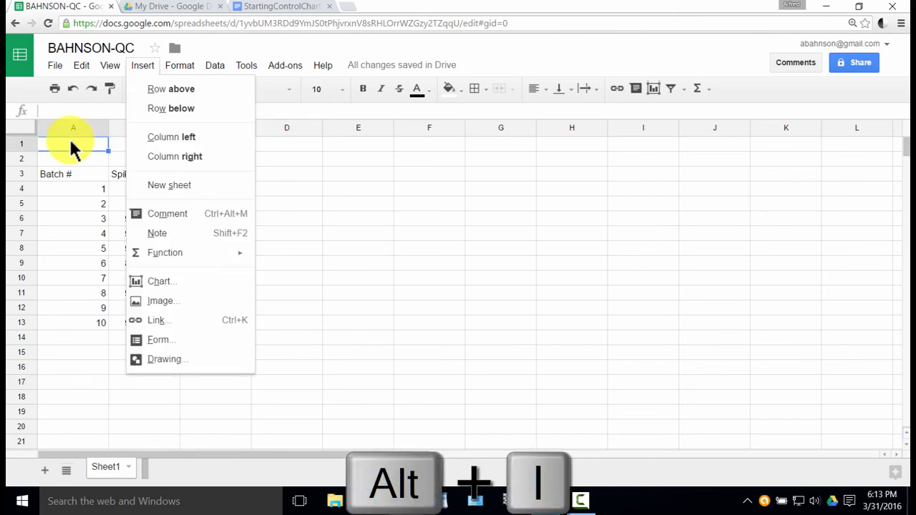
pyautogui.press('Escape')
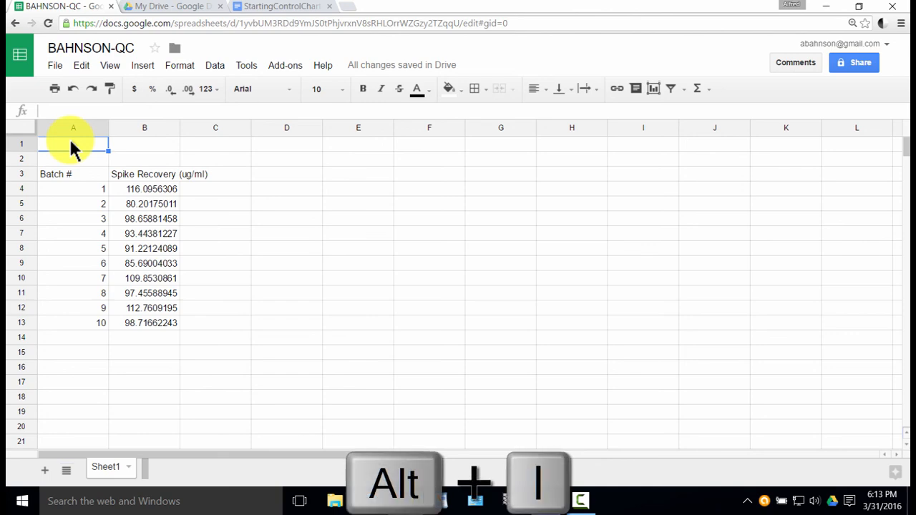
pyautogui.hotkey('alt', 'i')
pyautogui.press('r')
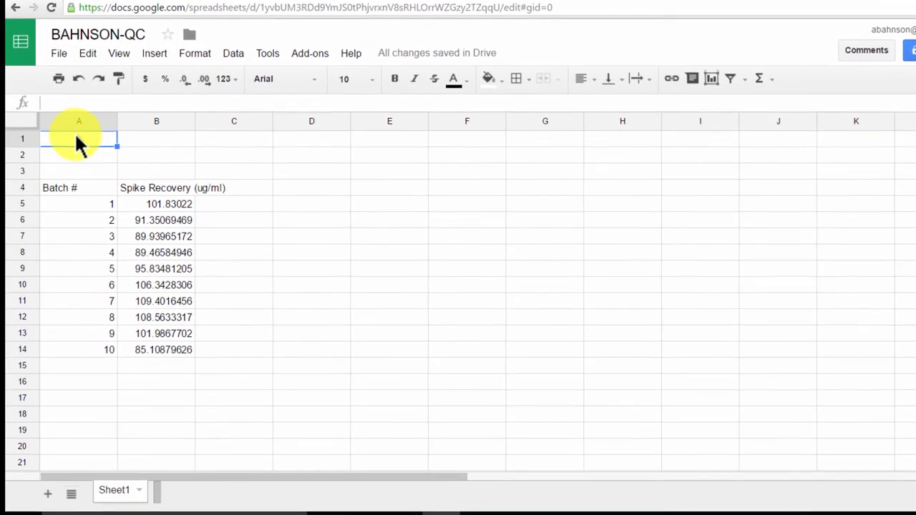
# Step: Enter the labels "avg" in cell A1 and "sd" in cell A2
pyautogui.write('average')
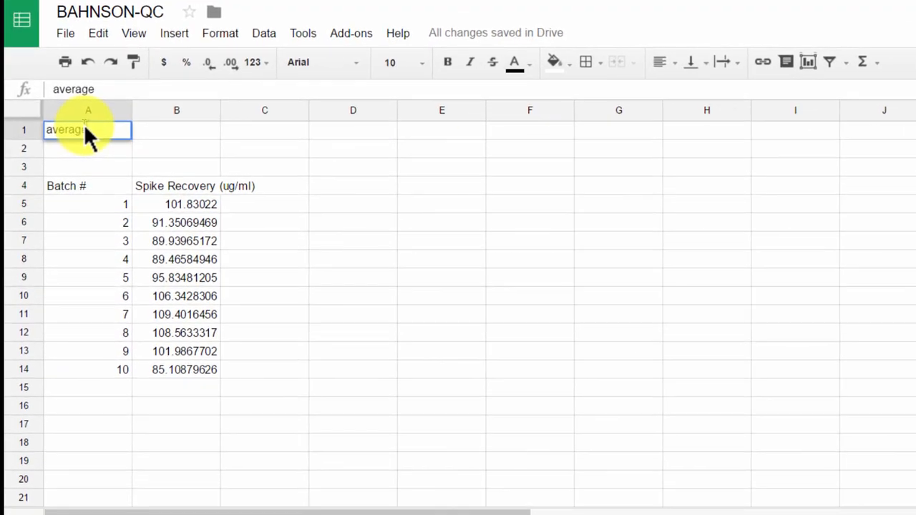
pyautogui.press('Return')
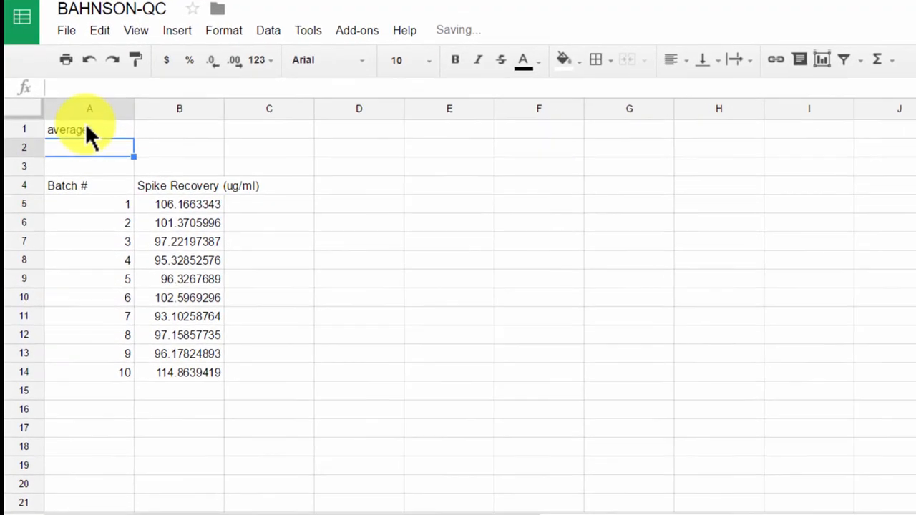
pyautogui.write('sd')
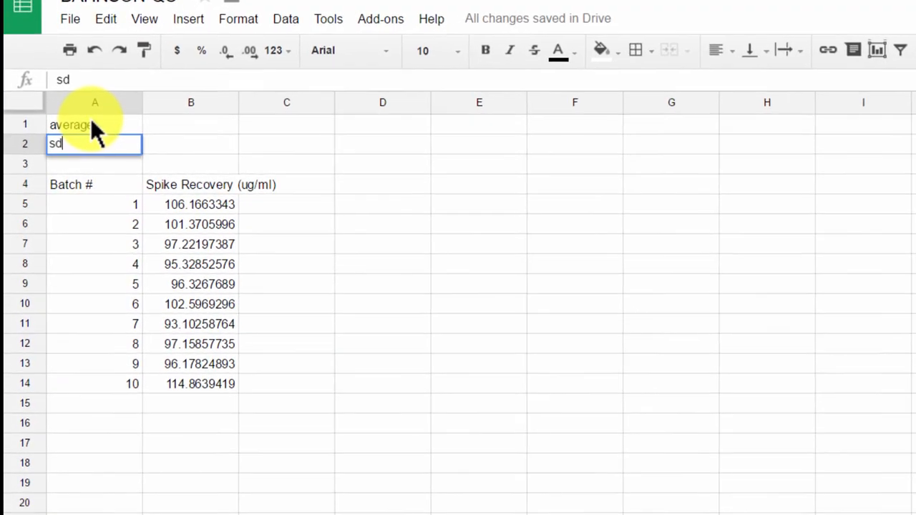
pyautogui.click(91, 118)
pyautogui.write('avg')
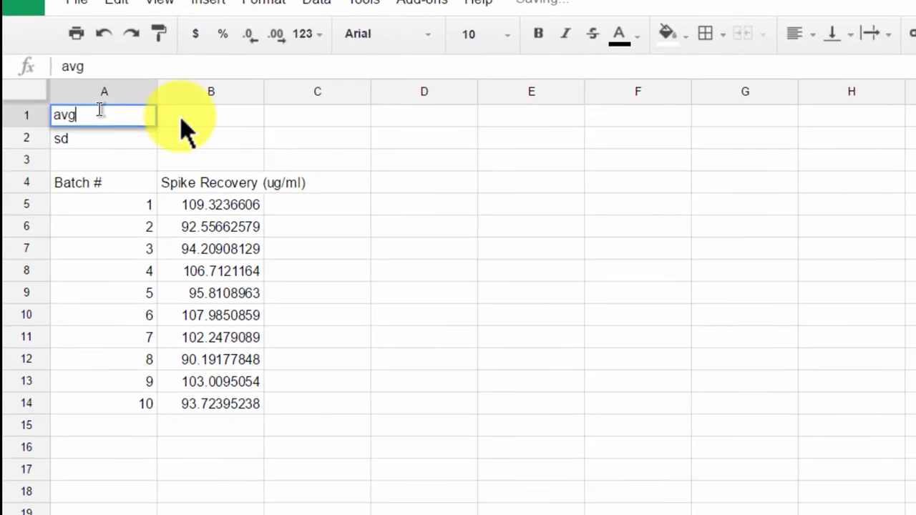
pyautogui.press('Return')
# Step: Enter the formula =average(B5:B14) in cell B1 to average the ten spike recoveries
pyautogui.click(188, 118)
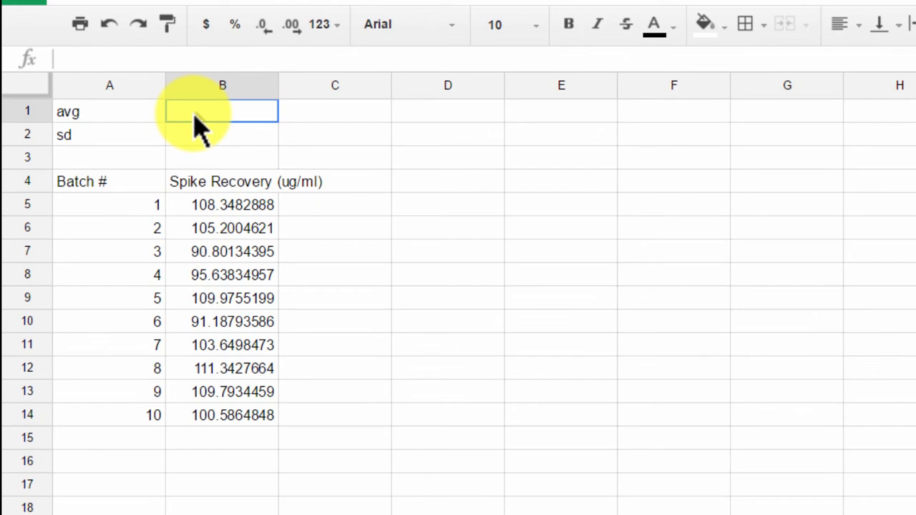
pyautogui.write('=averag')
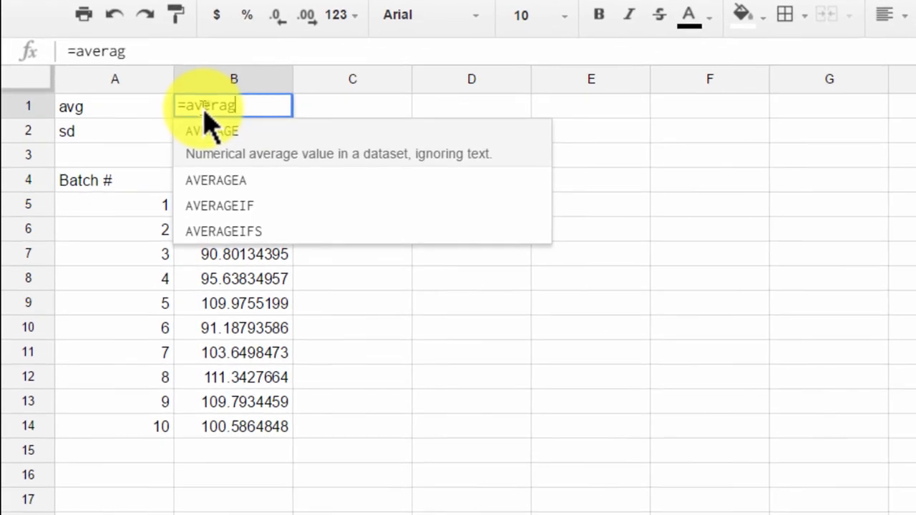
pyautogui.write('e(')
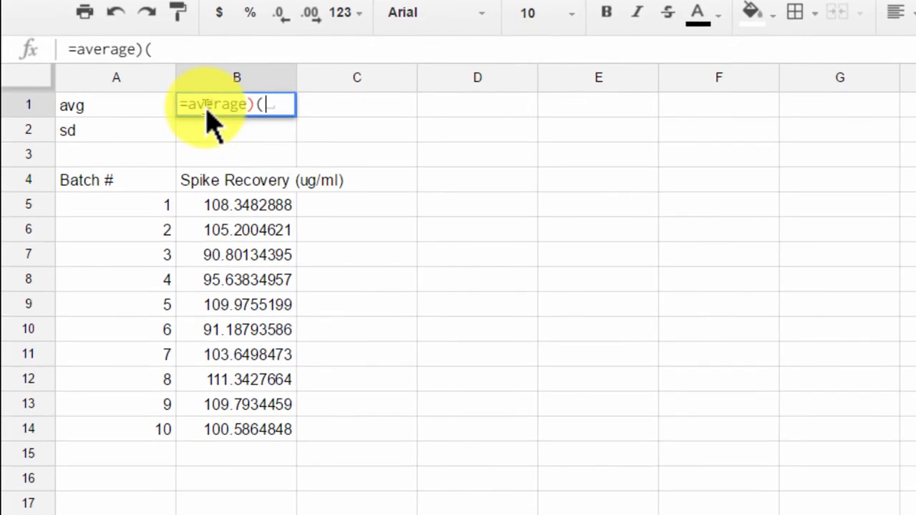
pyautogui.press('BackSpace')
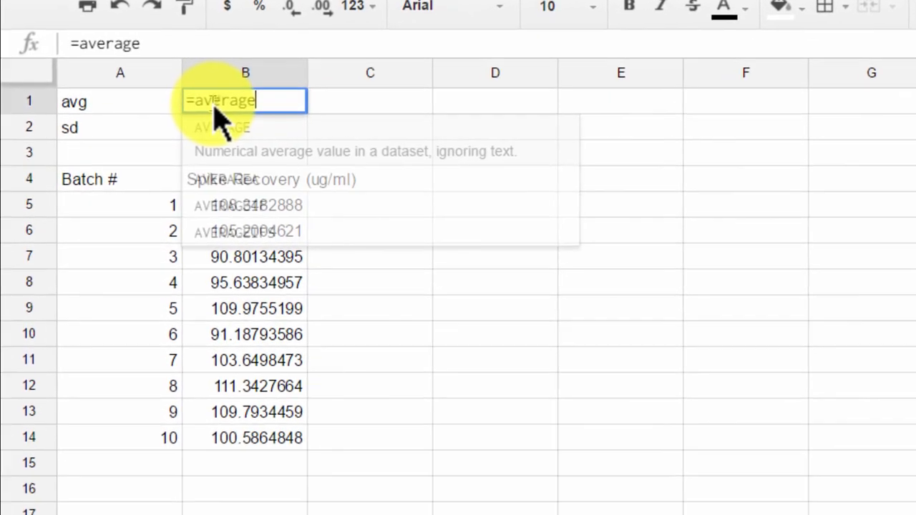
pyautogui.write('(B2')
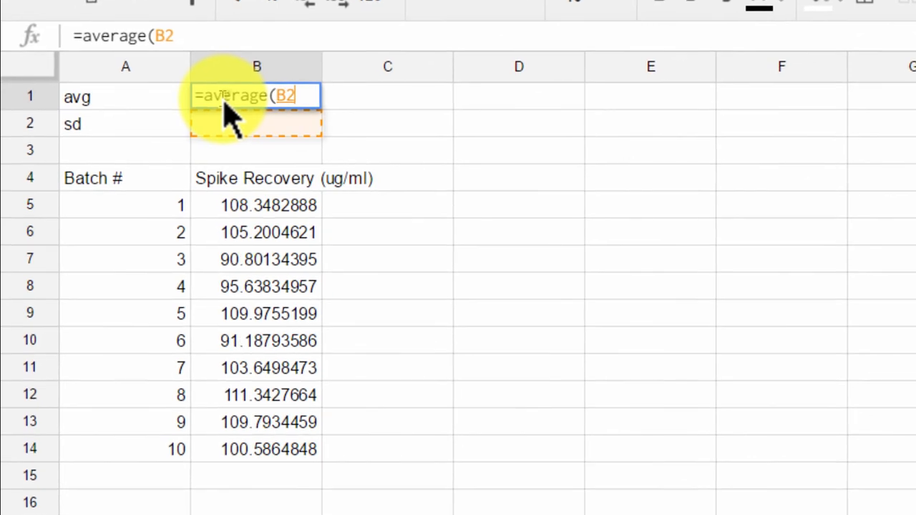
pyautogui.press('Down')
pyautogui.press('Down')
pyautogui.press('Down')
pyautogui.hotkey('shift', 'Down')
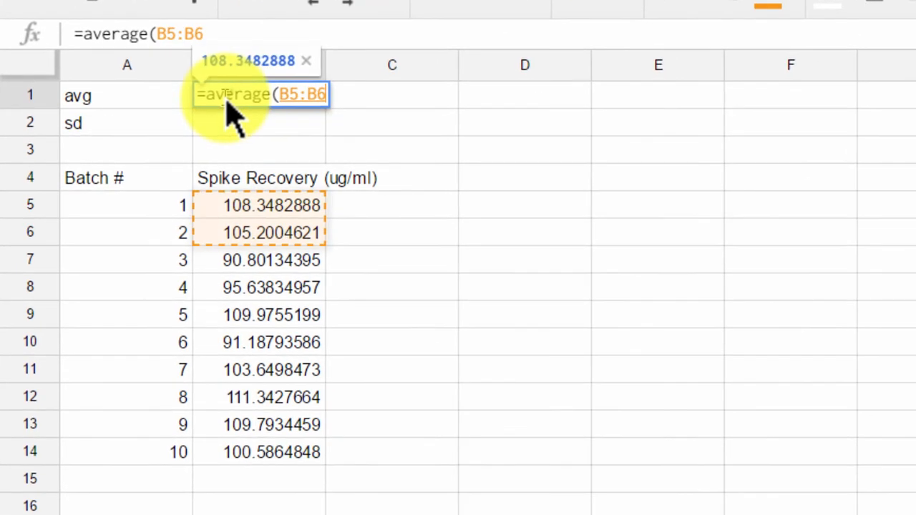
pyautogui.hotkey('shift', 'Down')
pyautogui.hotkey('shift', 'Down')
pyautogui.hotkey('shift', 'Down')
pyautogui.hotkey('shift', 'Down')
pyautogui.hotkey('shift', 'Down')
pyautogui.hotkey('shift', 'Down')
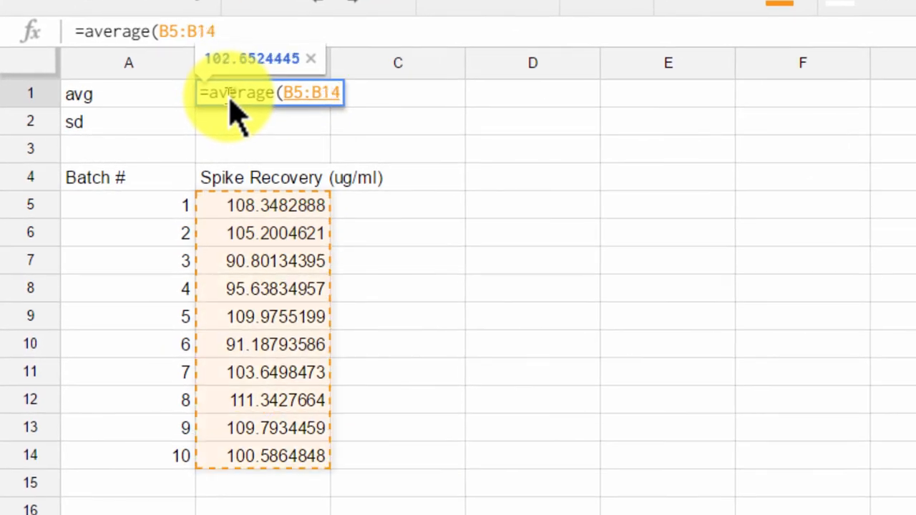
pyautogui.press('Return')
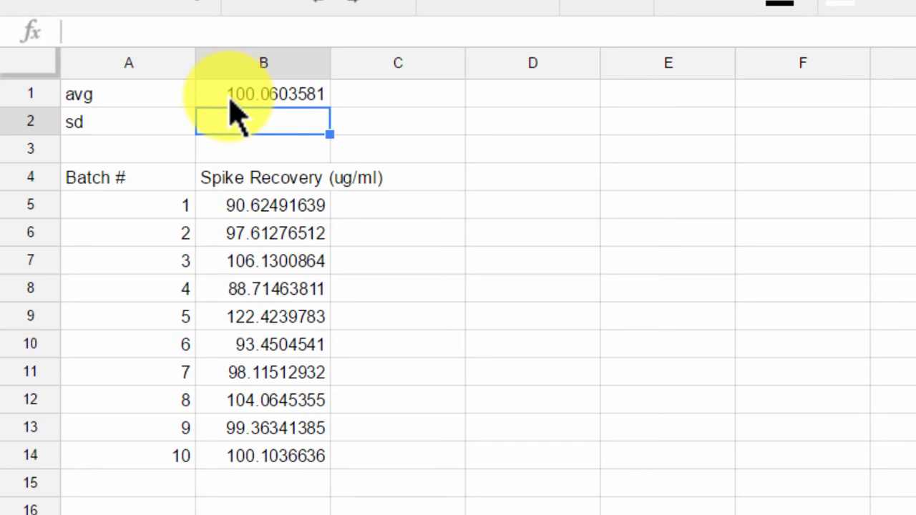
# Step: Enter the formula =stdev(B5:B14) in cell B2 to compute the standard deviation of the ten spike recoveries
pyautogui.write('=std')
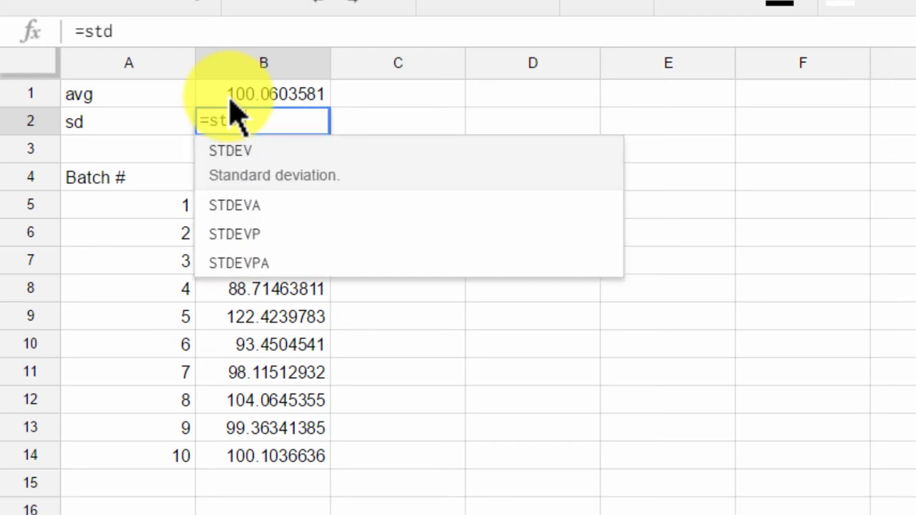
pyautogui.write('ev(')
pyautogui.press('Down')
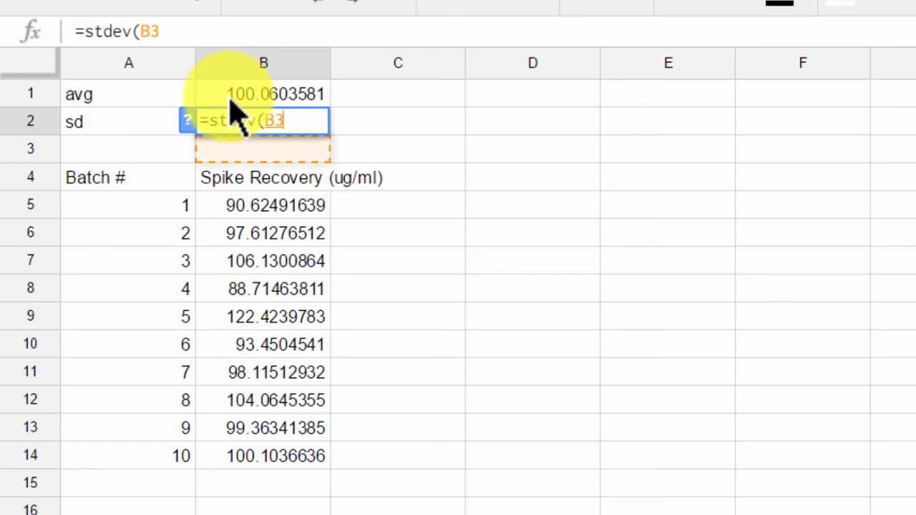
pyautogui.press('Down')
pyautogui.press('Down')
pyautogui.hotkey('shift', 'Down')
pyautogui.hotkey('shift', 'Down')
pyautogui.hotkey('shift', 'Down')
pyautogui.hotkey('shift', 'Down')
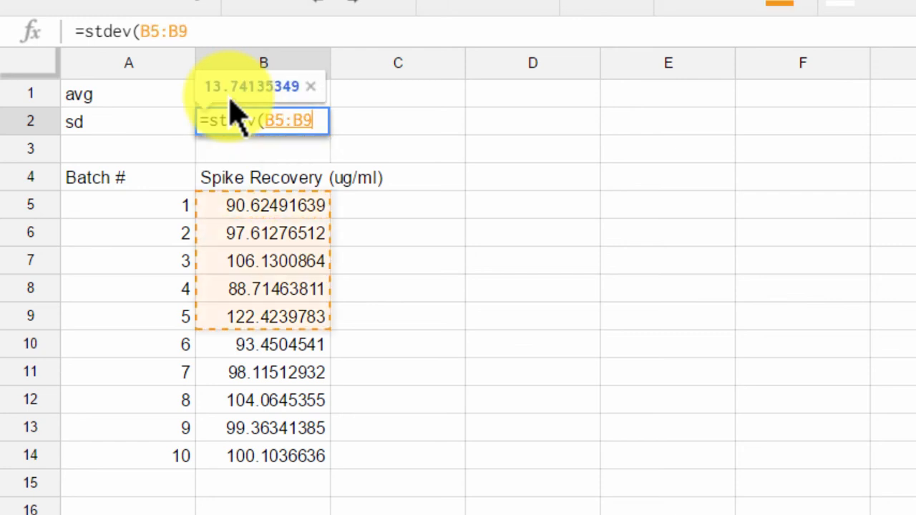
pyautogui.hotkey('shift', 'Down')
pyautogui.hotkey('shift', 'Down')
pyautogui.hotkey('shift', 'Down')
pyautogui.hotkey('shift', 'Down')
pyautogui.hotkey('shift', 'Down')
pyautogui.hotkey('shift', 'Down')
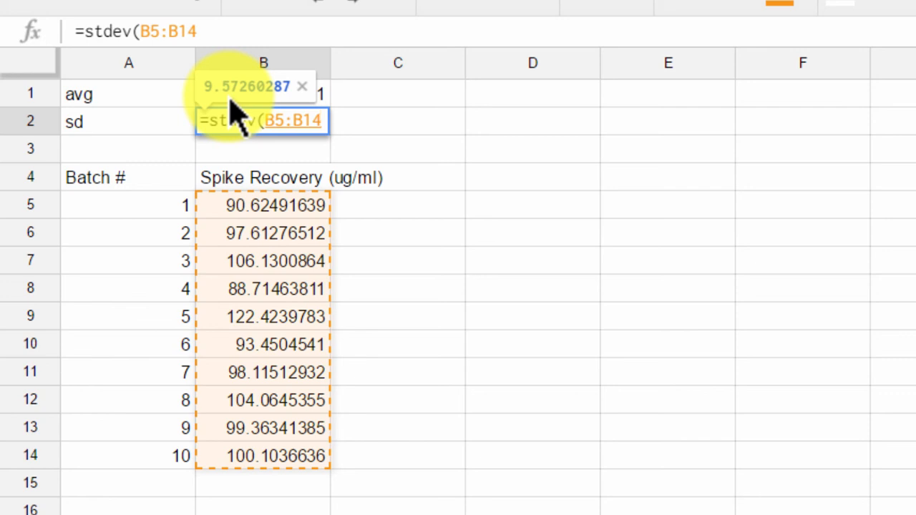
pyautogui.press('Return')
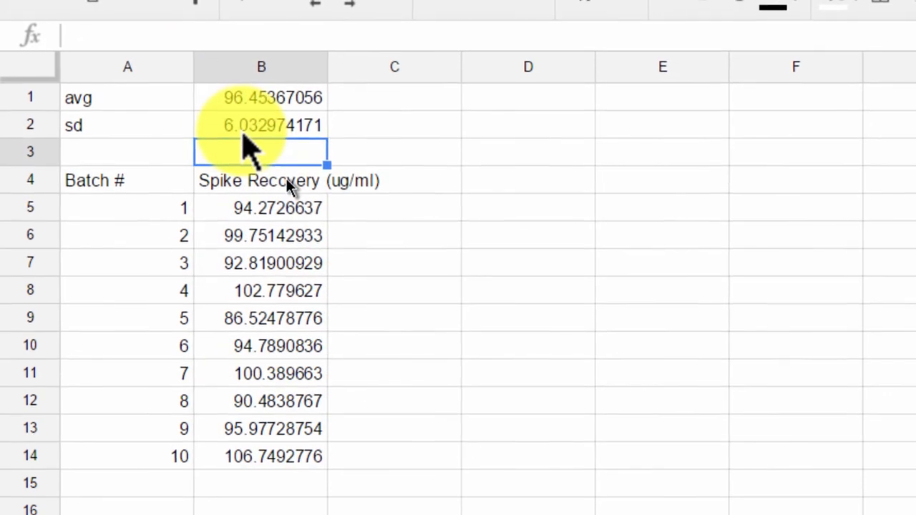
pyautogui.click(230, 129)
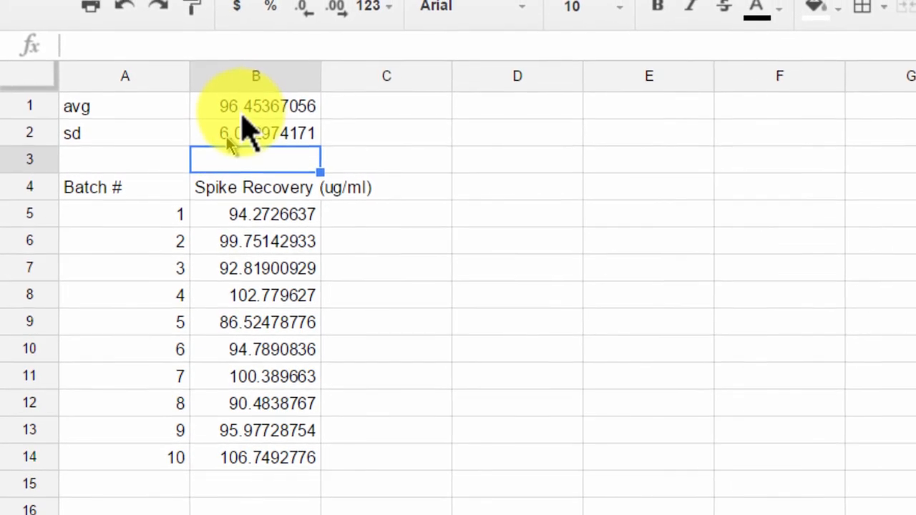
pyautogui.click(240, 114)
pyautogui.click(239, 132)
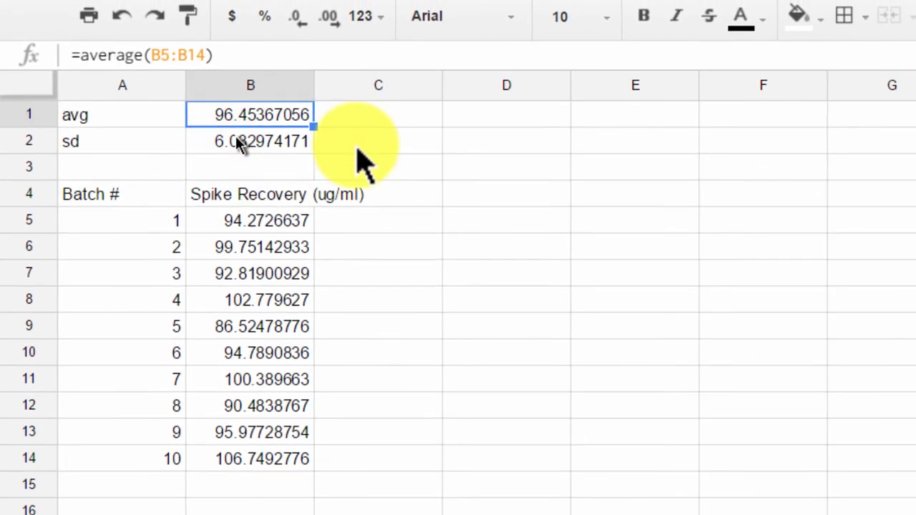
# Step: Centre the contents of column B and display its numbers with one decimal place
pyautogui.click(260, 90)
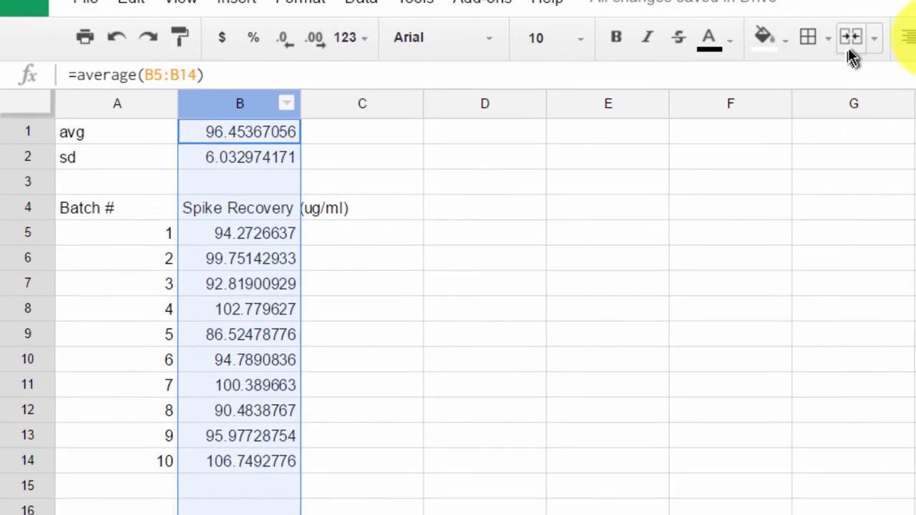
pyautogui.click(909, 37)
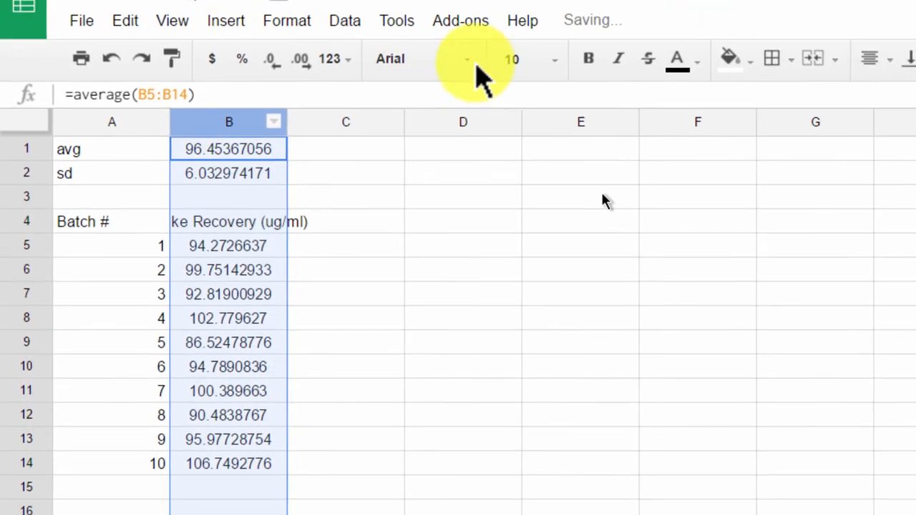
pyautogui.click(275, 63)
pyautogui.click(274, 63)
pyautogui.click(275, 63)
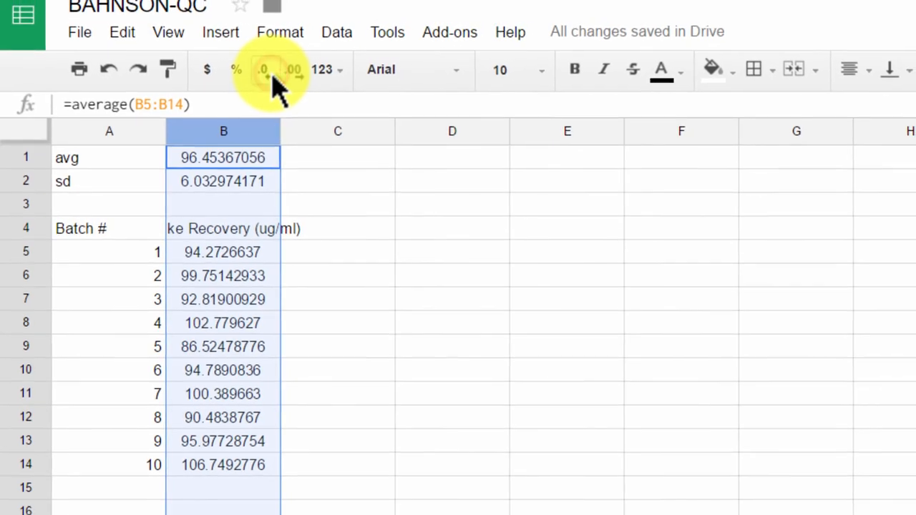
pyautogui.click(270, 71)
pyautogui.click(269, 69)
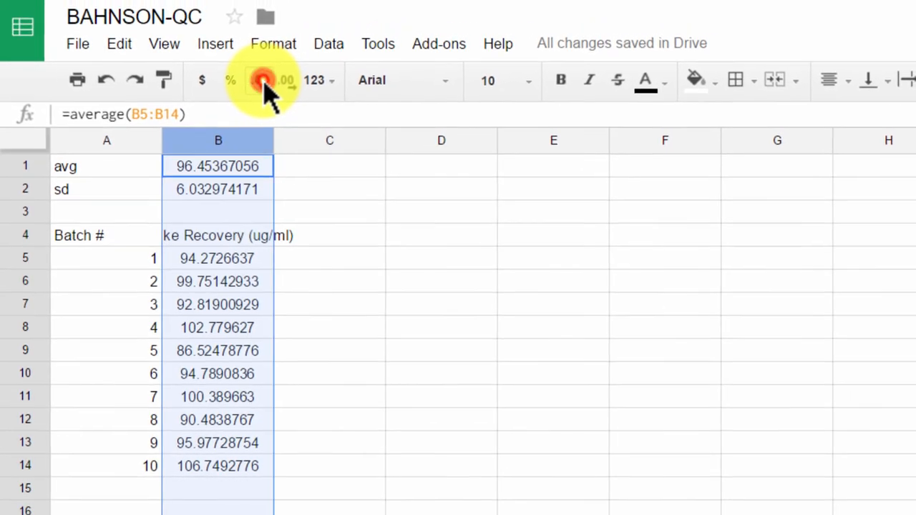
pyautogui.click(263, 80)
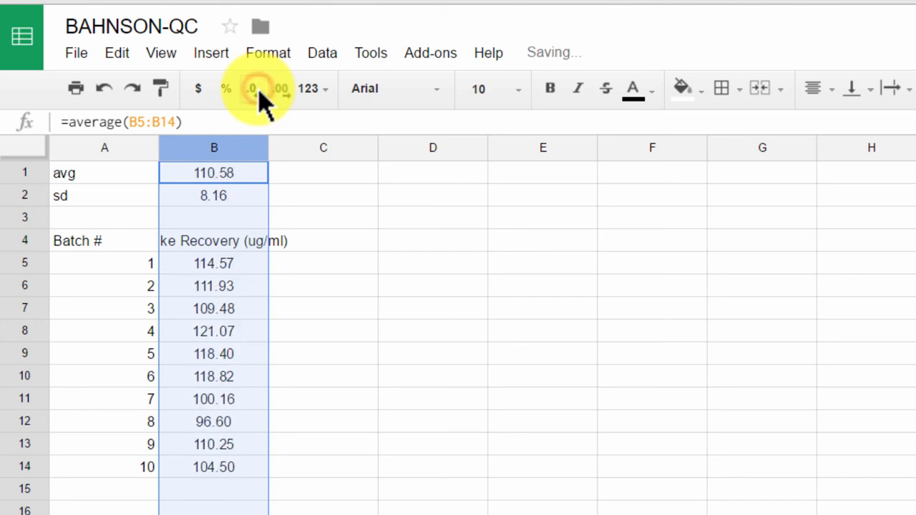
pyautogui.click(260, 91)
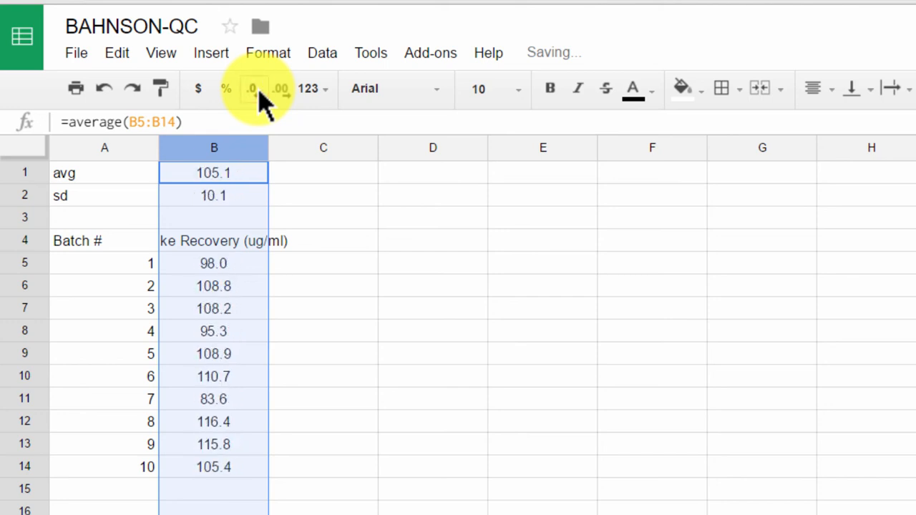
pyautogui.click(323, 421)
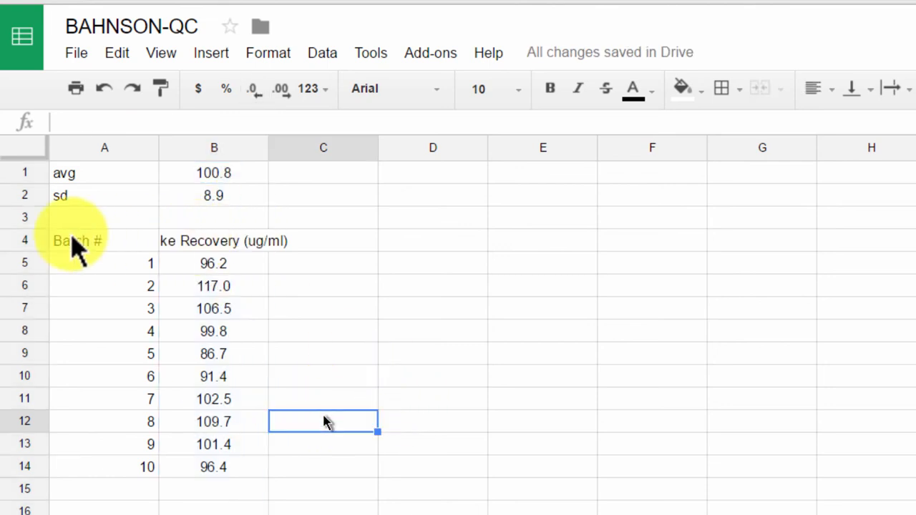
# Step: Set the text wrapping of header row 4 to Wrap
pyautogui.click(18, 236)
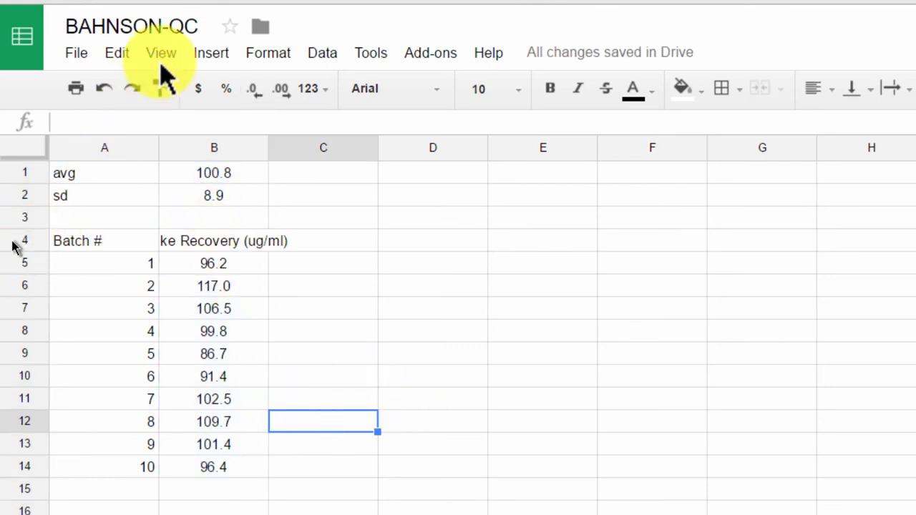
pyautogui.click(286, 57)
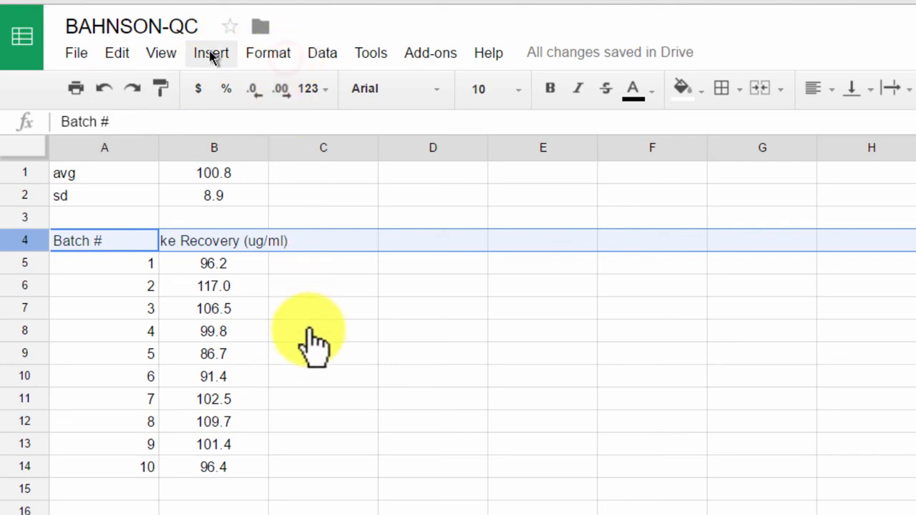
pyautogui.moveTo(307, 338)
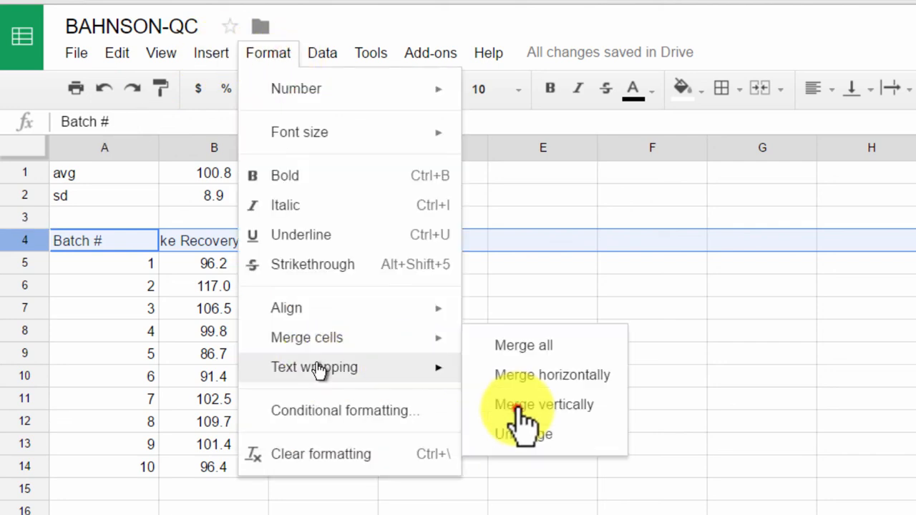
pyautogui.moveTo(319, 368)
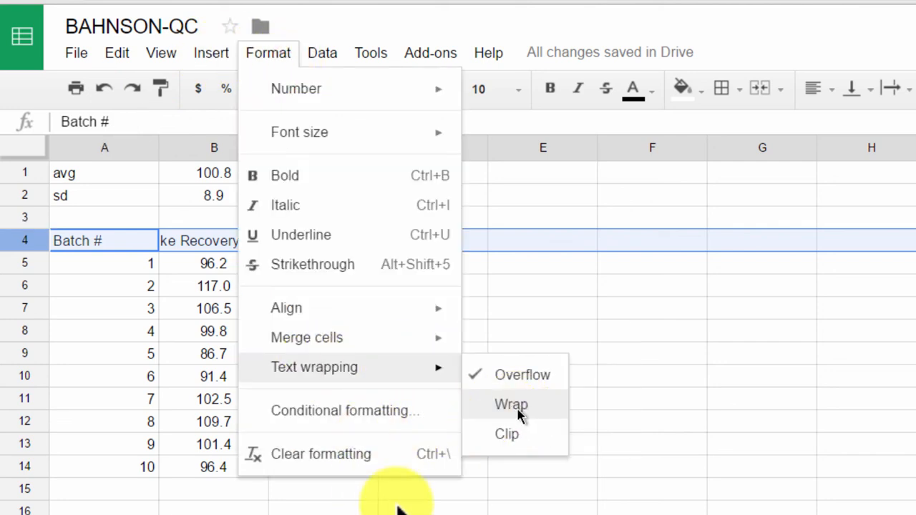
pyautogui.click(511, 406)
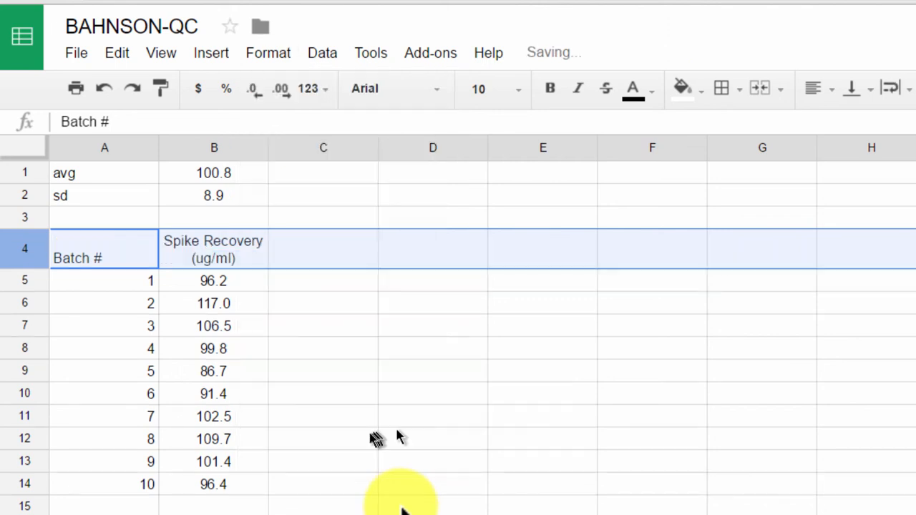
# Step: Right-align the labels and batch numbers in column A
pyautogui.click(105, 151)
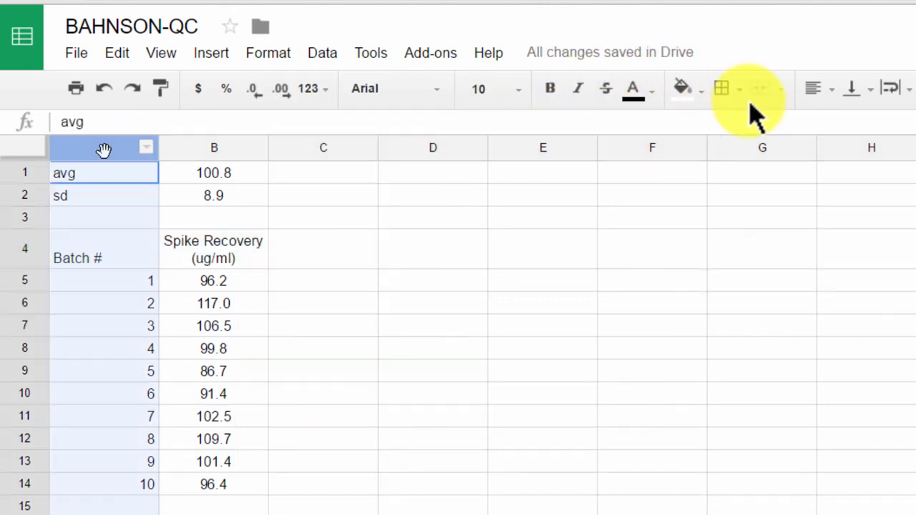
pyautogui.click(825, 89)
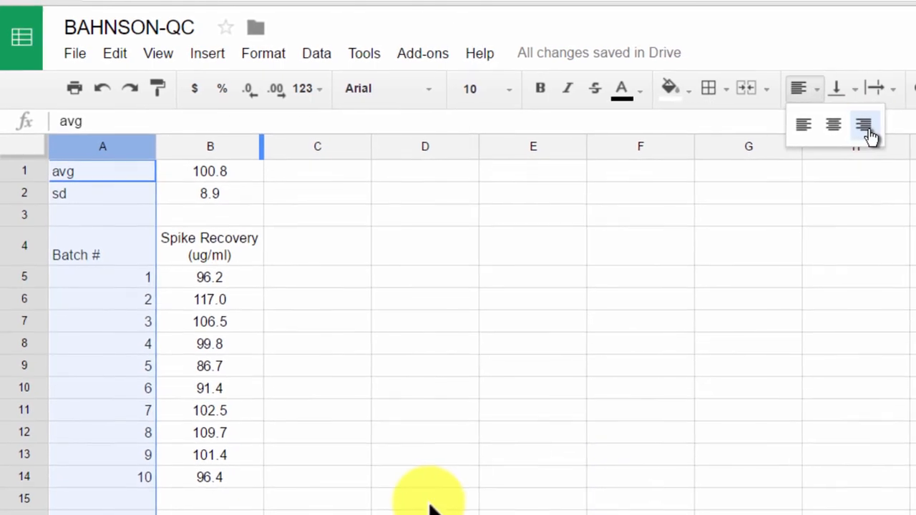
pyautogui.click(864, 126)
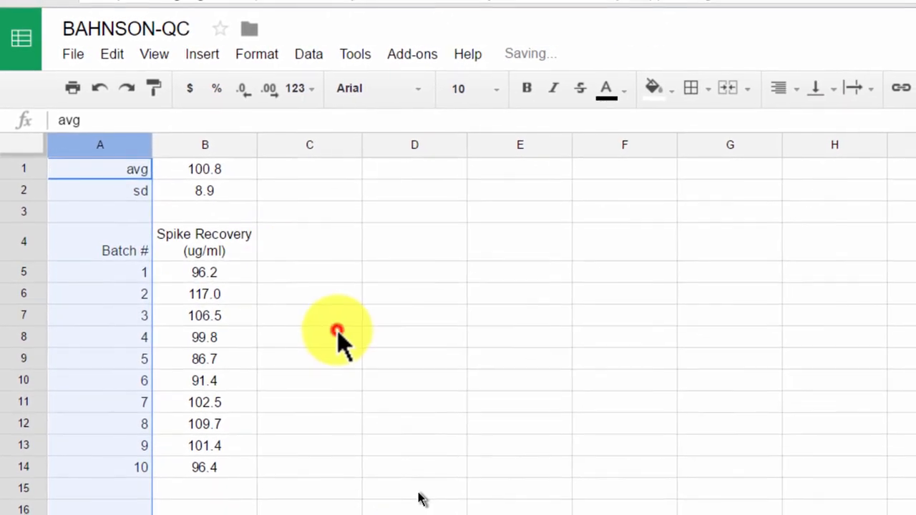
pyautogui.click(334, 329)
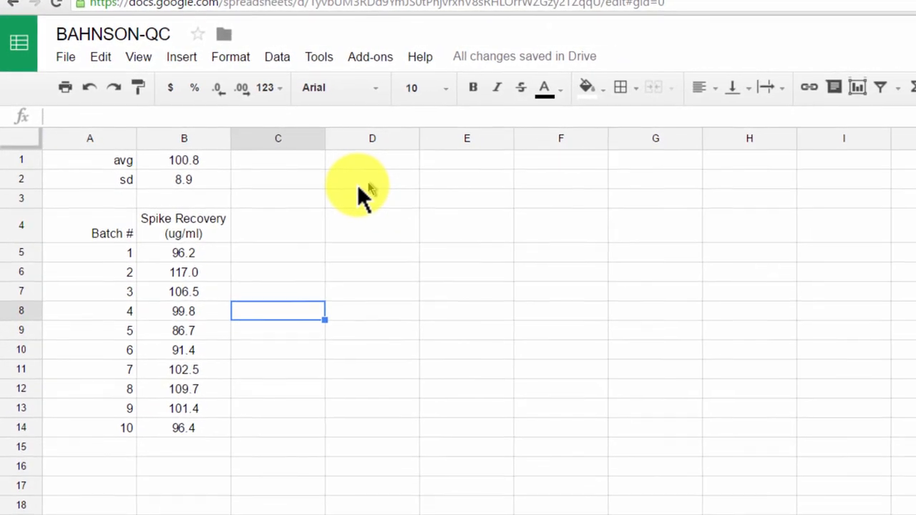
pyautogui.click(355, 182)
pyautogui.write('=')
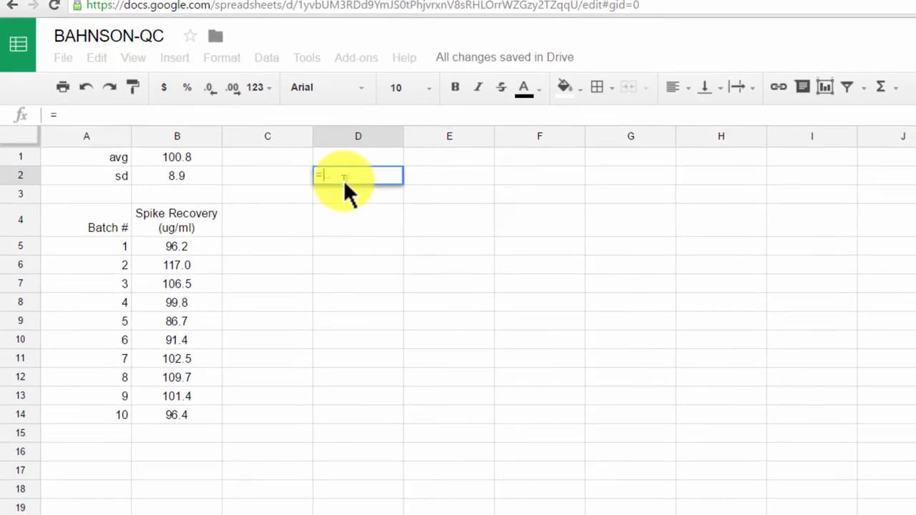
pyautogui.write('s')
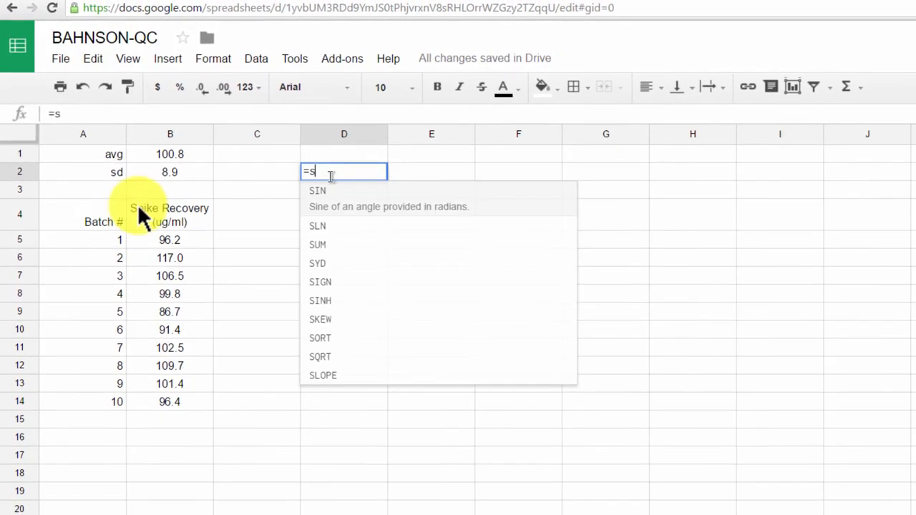
pyautogui.press('BackSpace')
pyautogui.press('BackSpace')
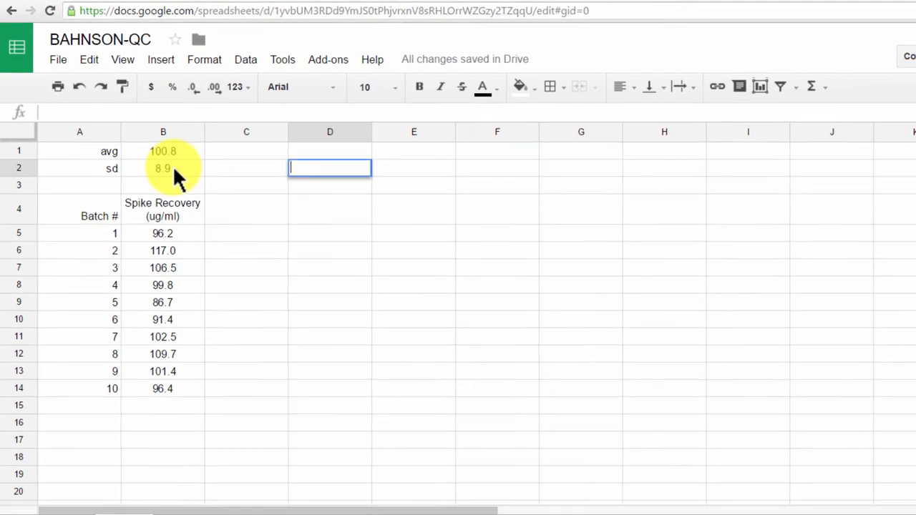
# Step: Define a named range called sd for the standard deviation in cell B2 of Sheet1
pyautogui.click(171, 165)
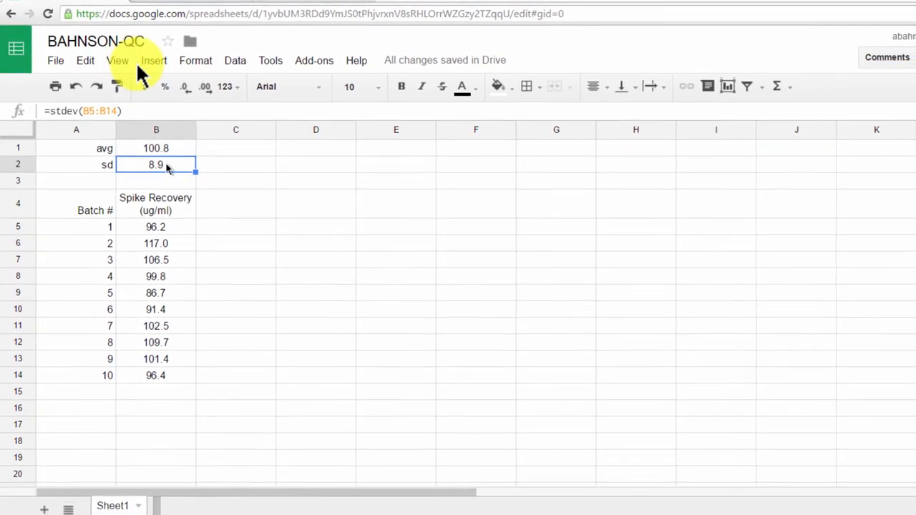
pyautogui.click(220, 63)
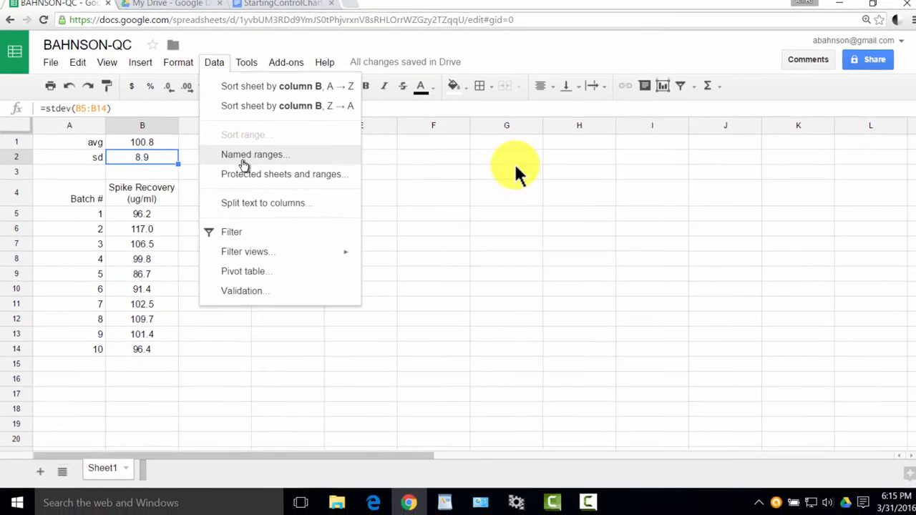
pyautogui.click(244, 165)
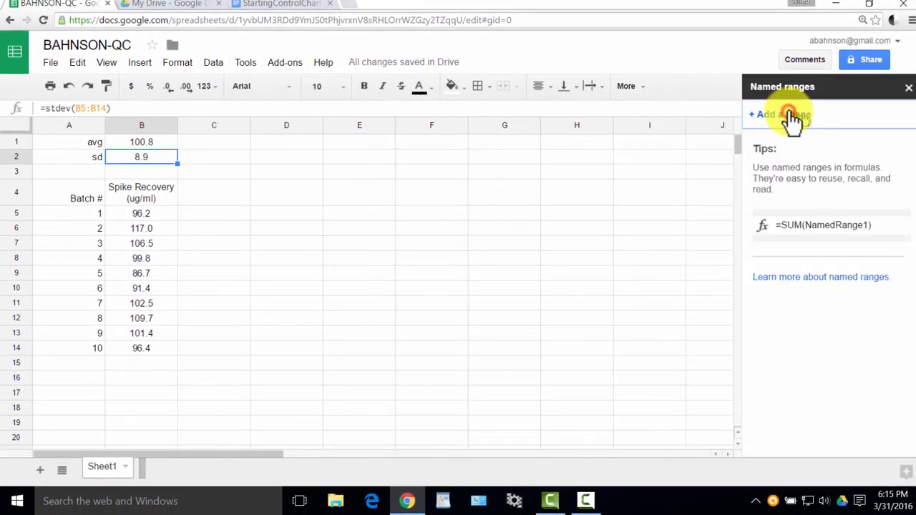
pyautogui.click(791, 115)
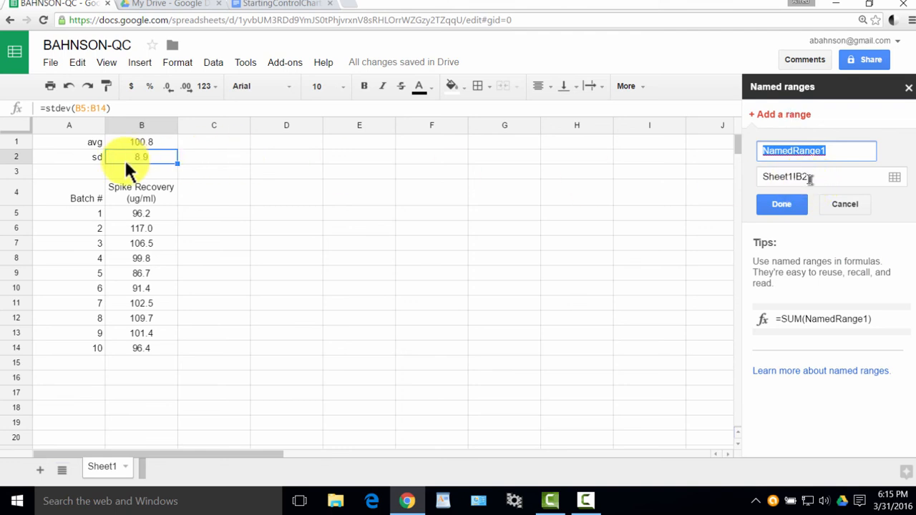
pyautogui.moveTo(810, 179); pyautogui.dragTo(793, 178)
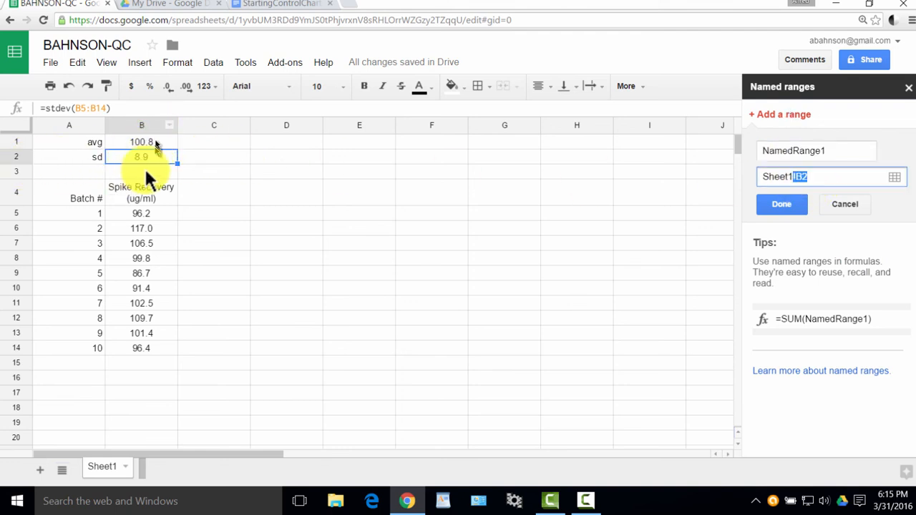
pyautogui.moveTo(849, 150); pyautogui.dragTo(670, 153)
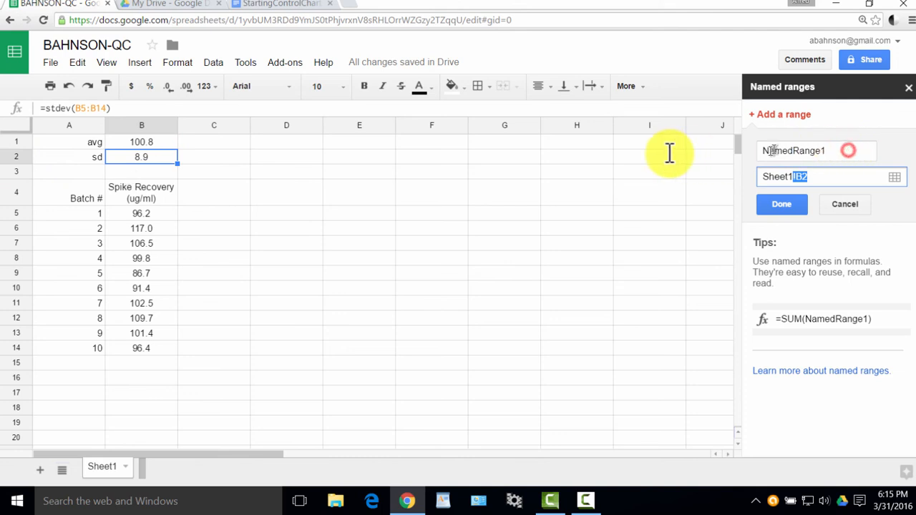
pyautogui.click(844, 151)
pyautogui.hotkey('ctrl', 'a')
pyautogui.write('sd')
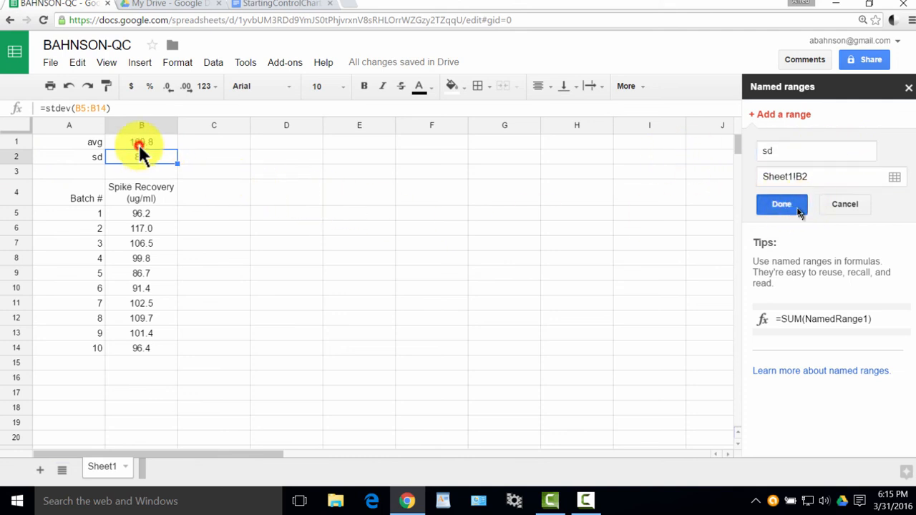
pyautogui.click(797, 209)
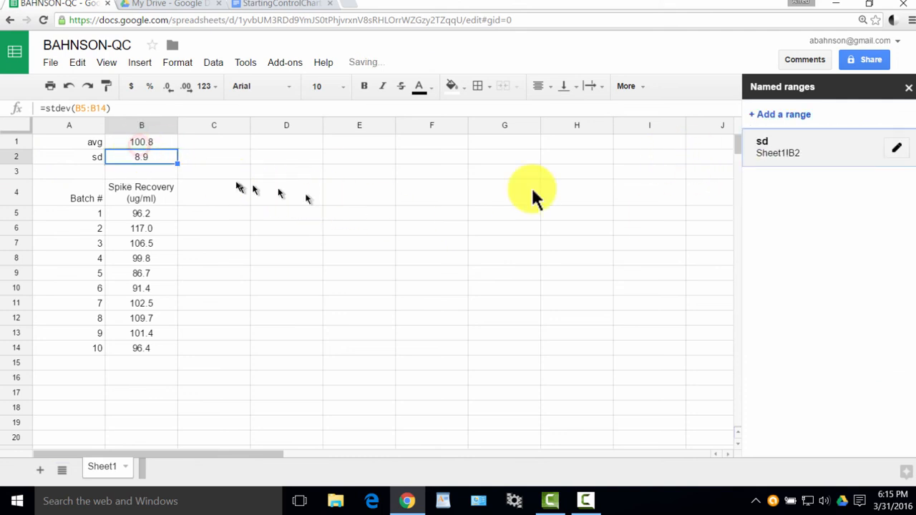
# Step: Define a named range called avg for the average in cell B1 of Sheet1
pyautogui.click(141, 146)
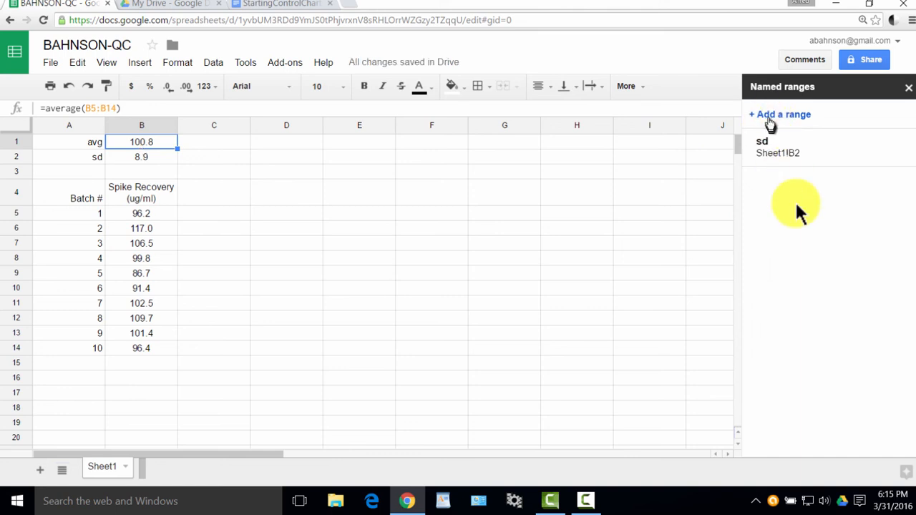
pyautogui.click(770, 122)
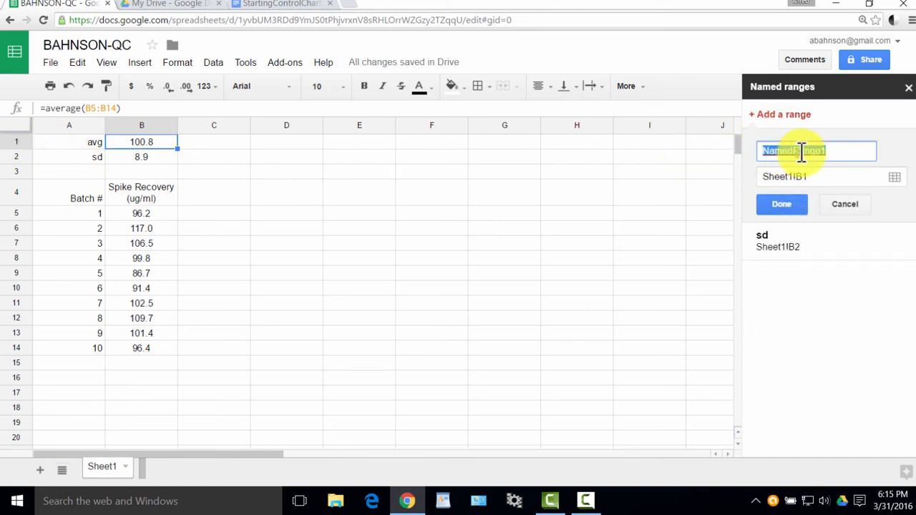
pyautogui.write('avg')
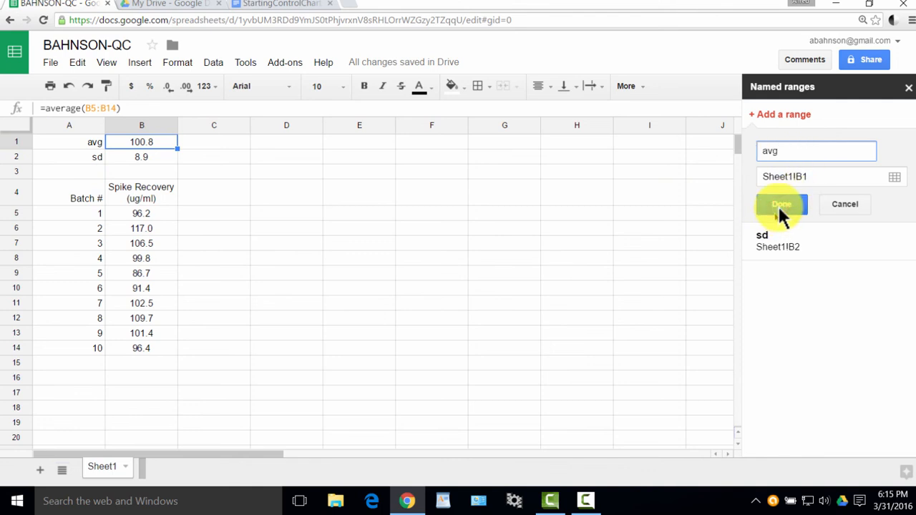
pyautogui.click(780, 206)
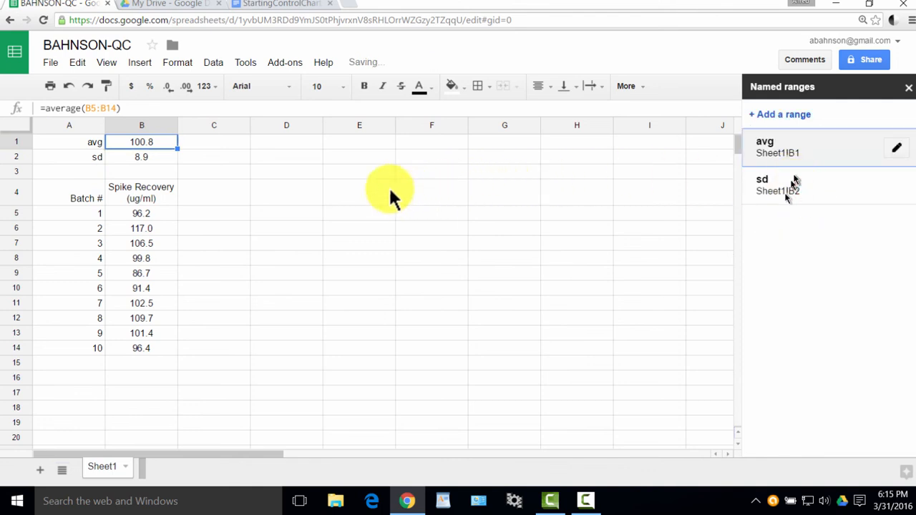
pyautogui.press('Down')
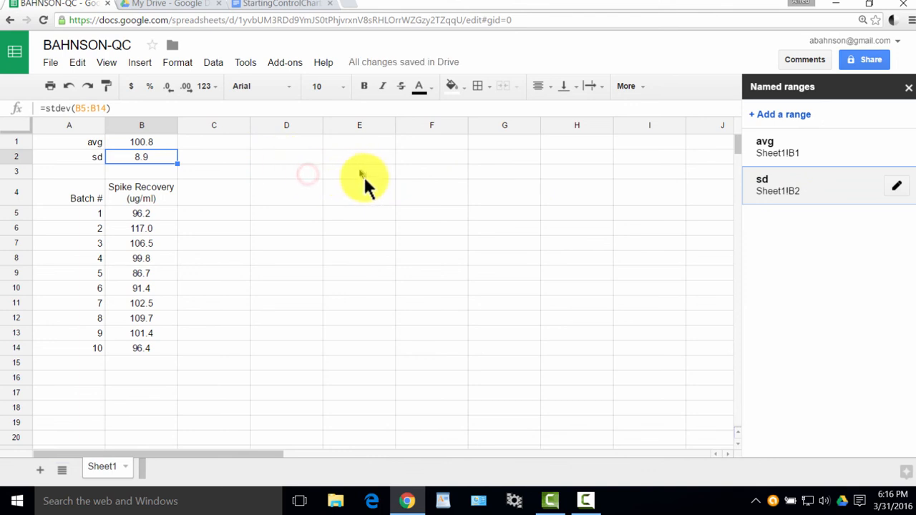
# Step: Enter the headers Batch#, UCL and UWL in cells D3, E3 and F3
pyautogui.click(315, 179)
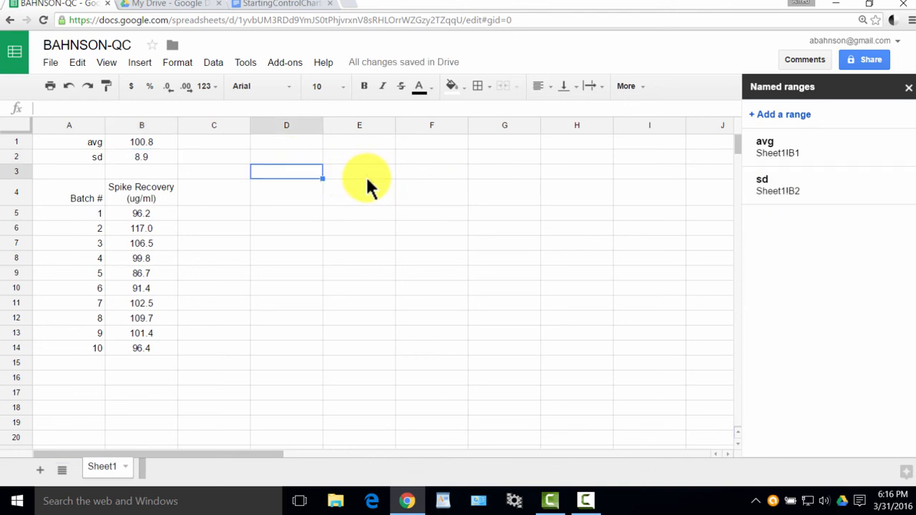
pyautogui.write('Ba')
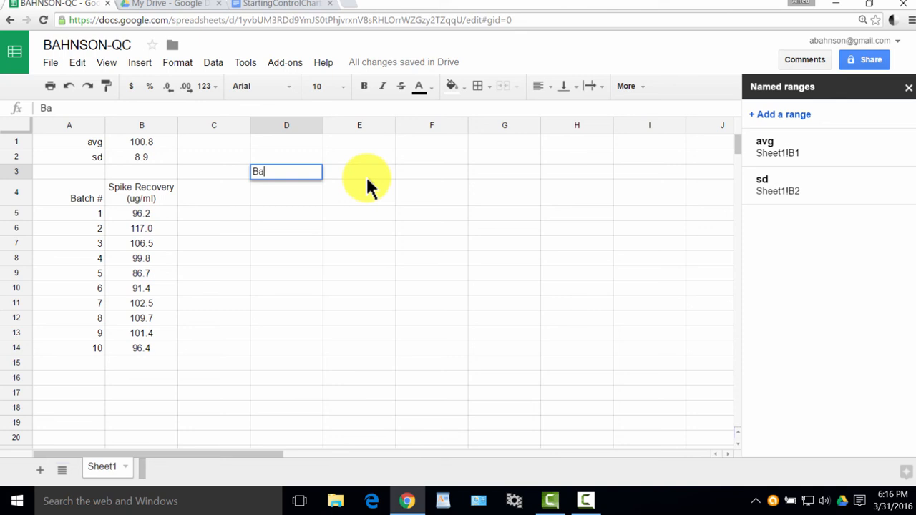
pyautogui.write('tch#')
pyautogui.press('Tab')
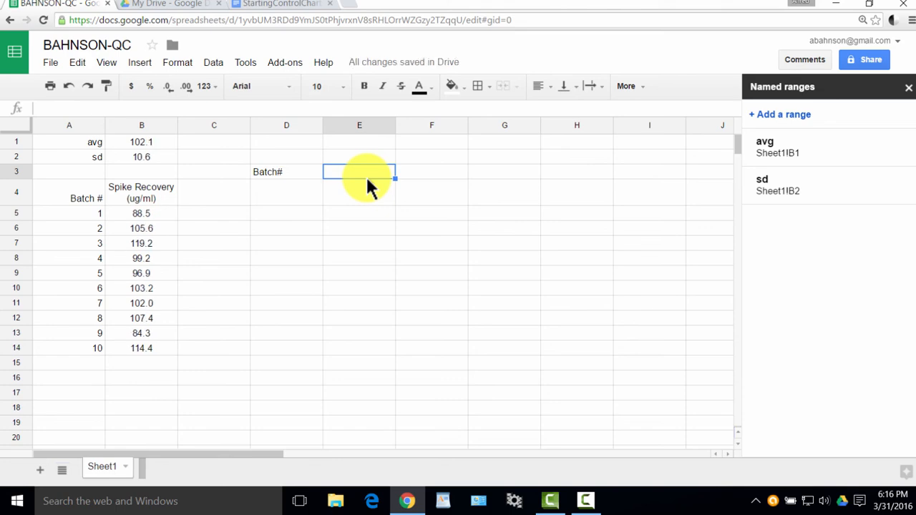
pyautogui.write('U')
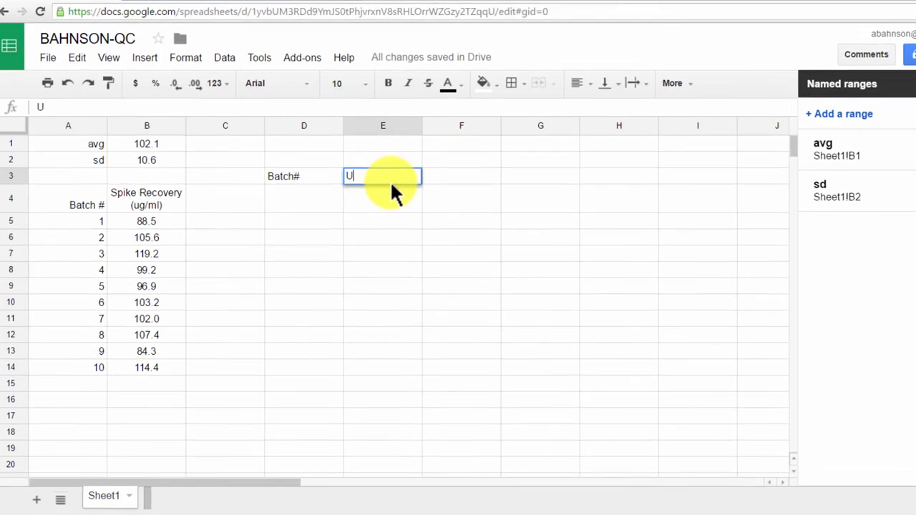
pyautogui.write('C')
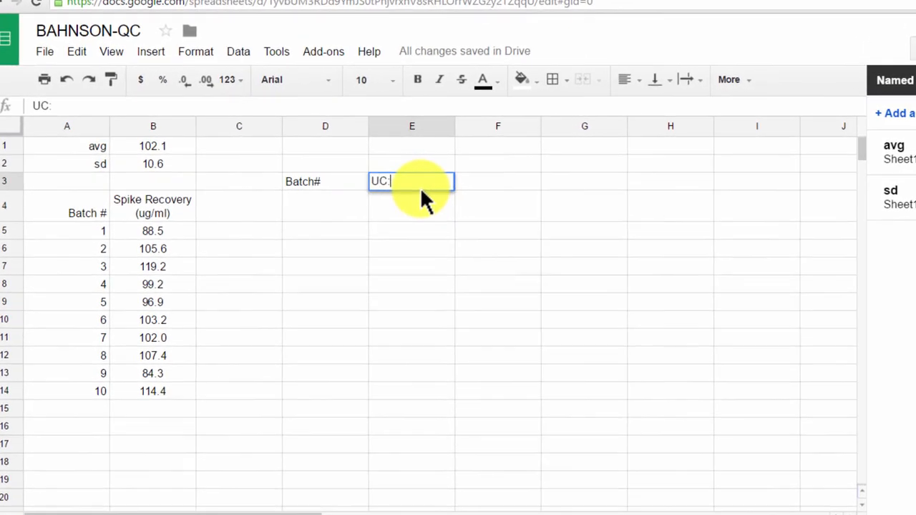
pyautogui.write('L')
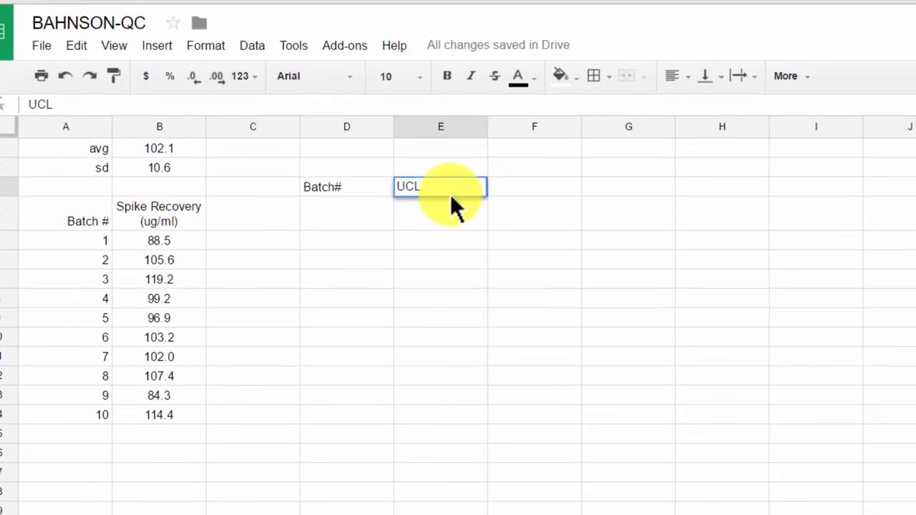
pyautogui.press('Tab')
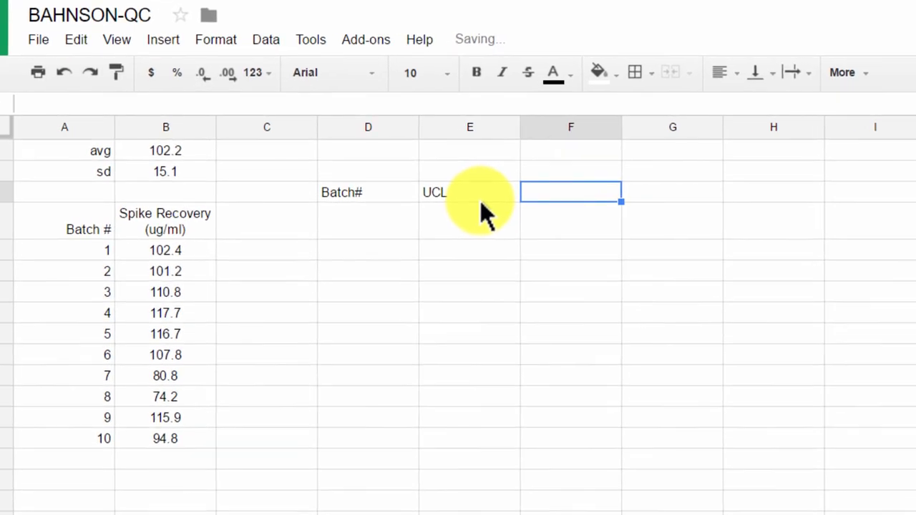
pyautogui.write('UWL')
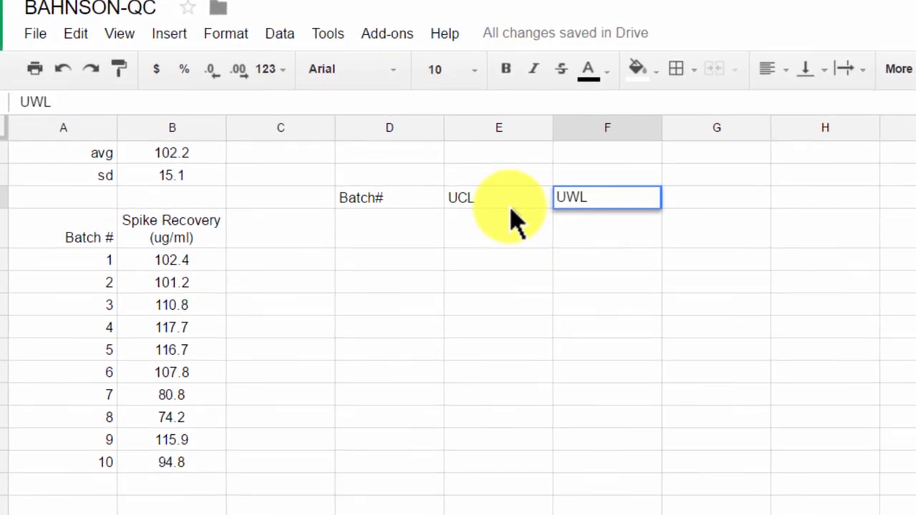
pyautogui.press('Tab')
# Step: Enter the headers AVG, LWL and LCL in cells G3, H3 and I3
pyautogui.write('QV')
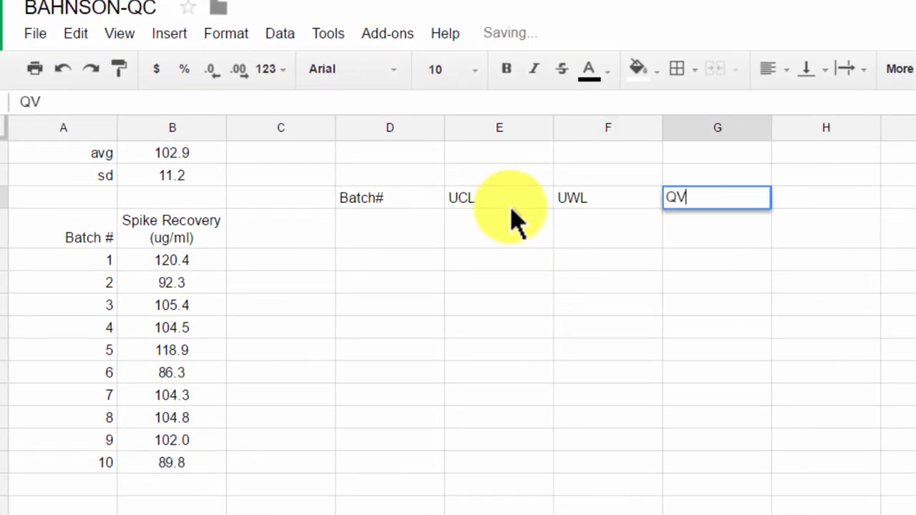
pyautogui.press('BackSpace')
pyautogui.press('BackSpace')
pyautogui.write('AVG')
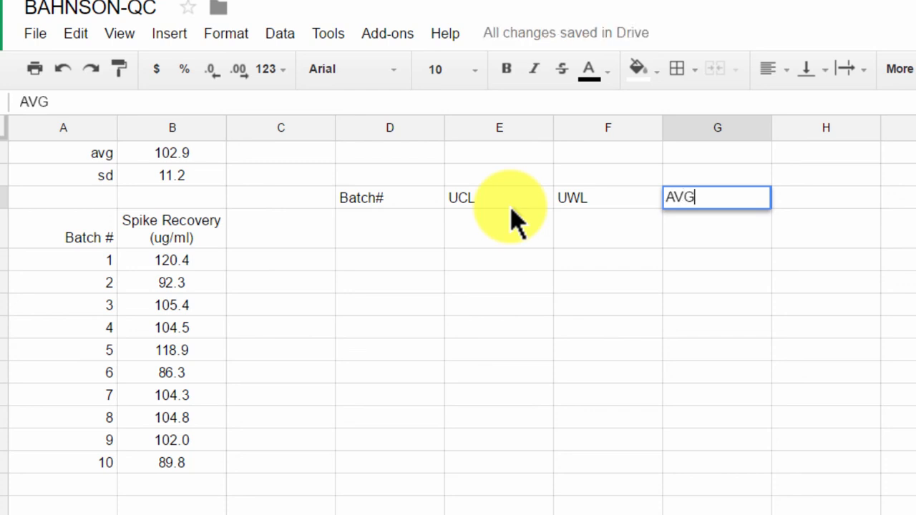
pyautogui.press('Tab')
pyautogui.write('LWL')
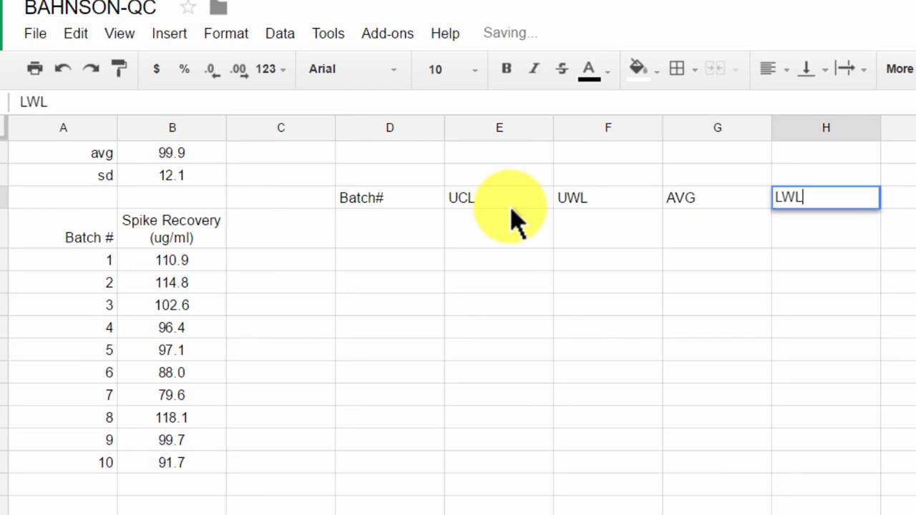
pyautogui.press('Tab')
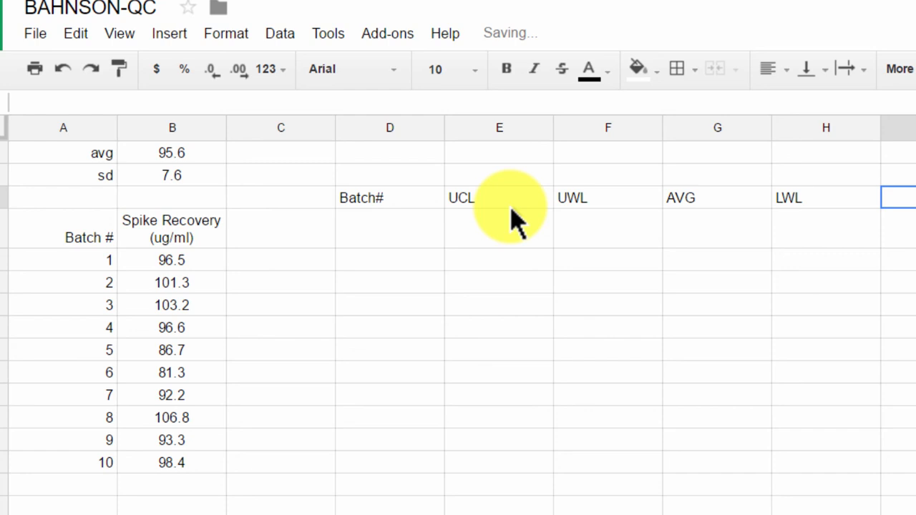
pyautogui.write('LCL')
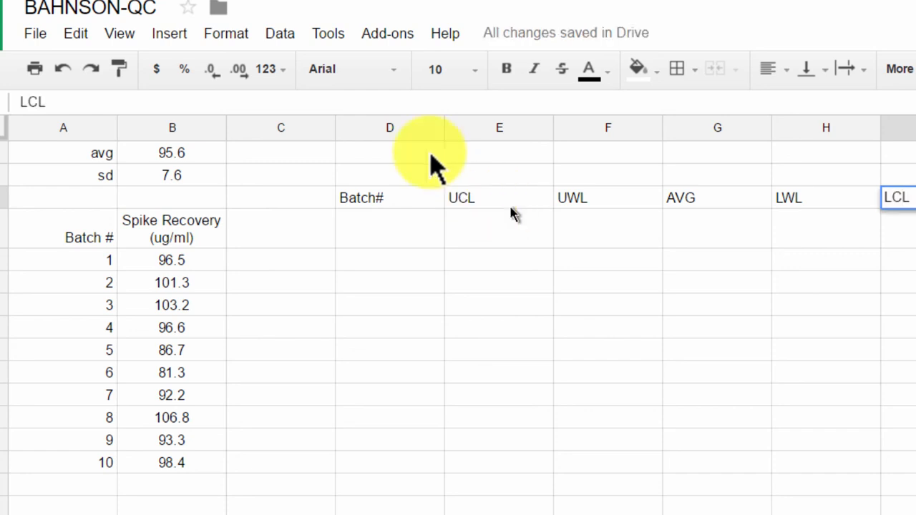
pyautogui.press('Left')
# Step: Narrow columns D through I together to the same smaller width
pyautogui.click(379, 126)
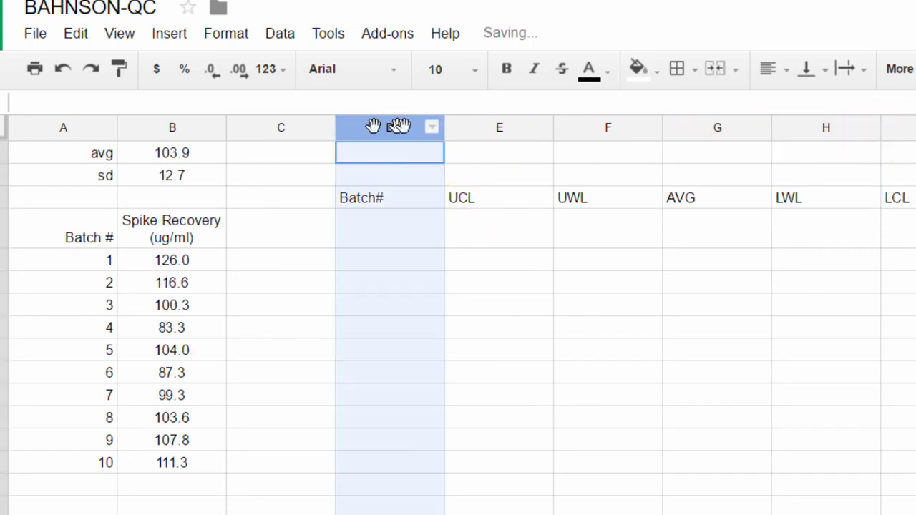
pyautogui.moveTo(399, 126); pyautogui.dragTo(902, 133)
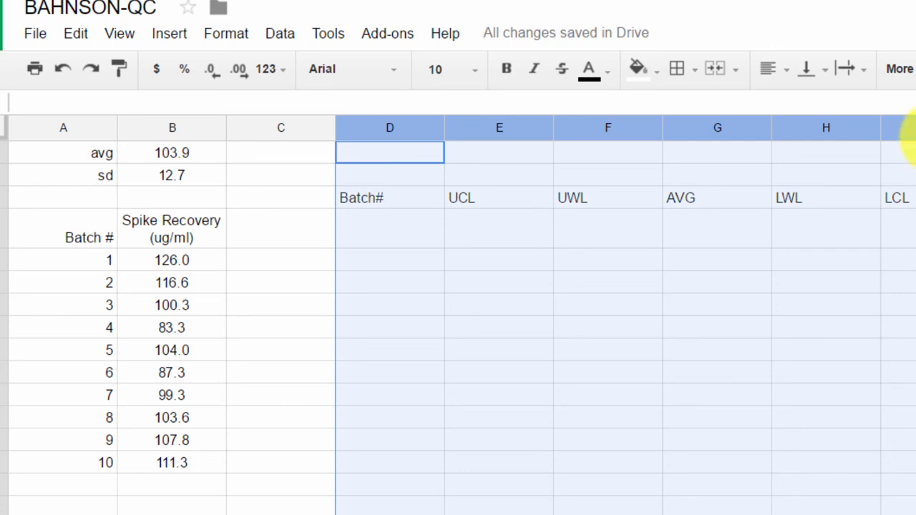
pyautogui.click(365, 233)
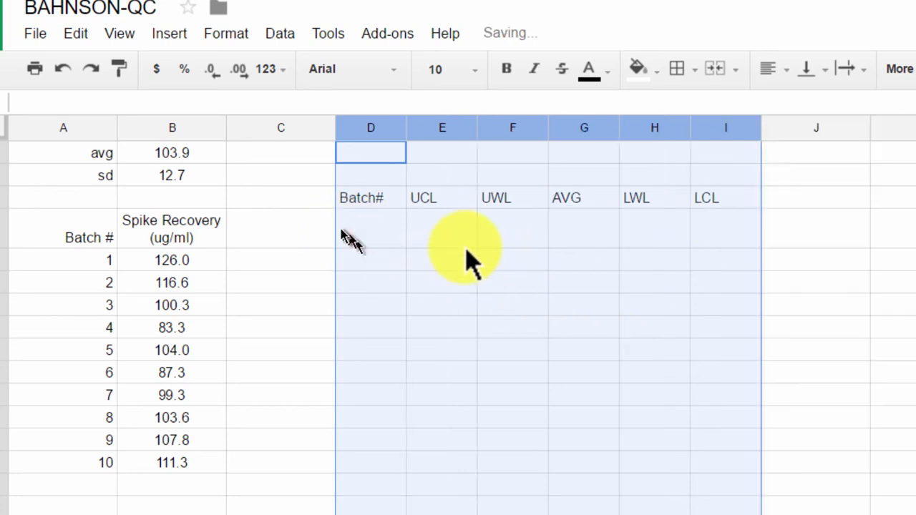
# Step: Enter the upper control limit formula =avg+3*sd in cell E4 under the UCL header
pyautogui.click(464, 247)
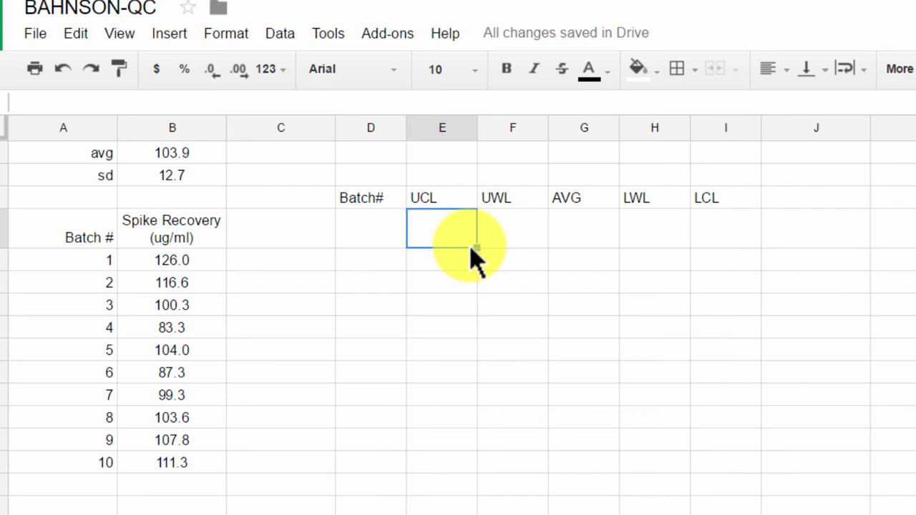
pyautogui.write('=')
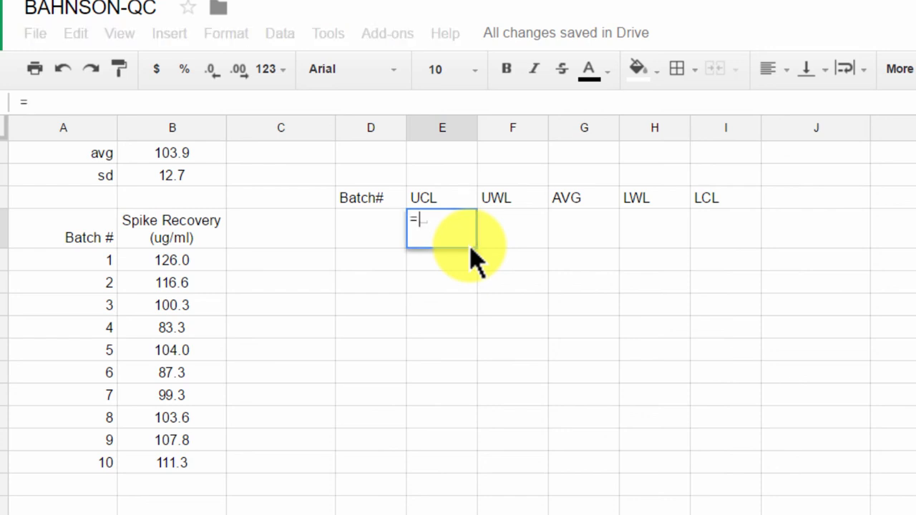
pyautogui.write('avg')
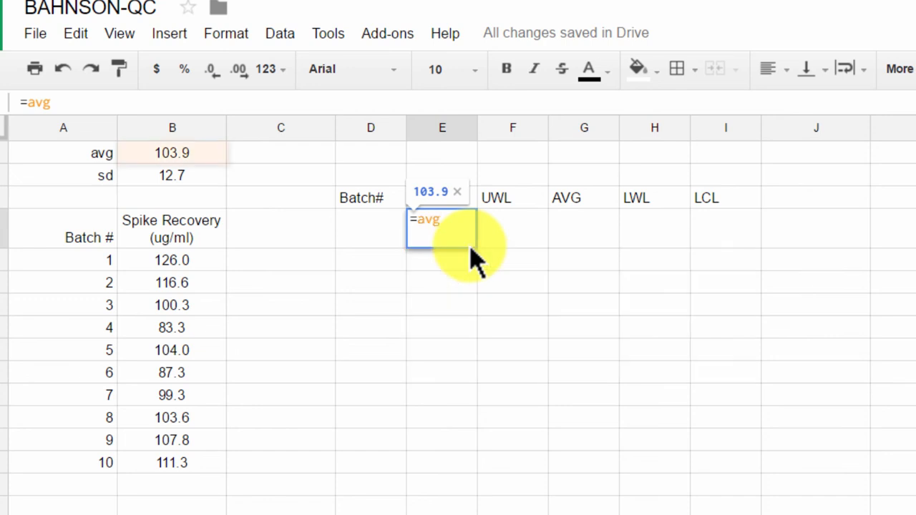
pyautogui.write('+3*')
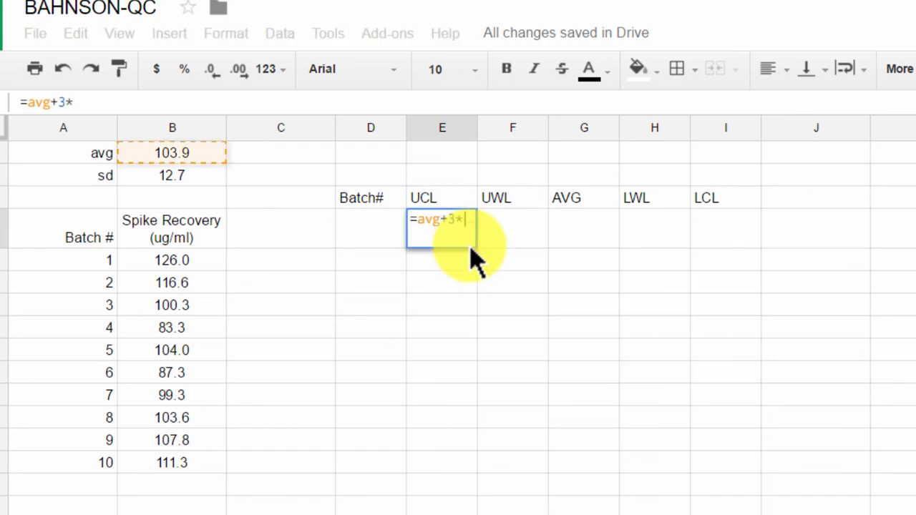
pyautogui.write('s')
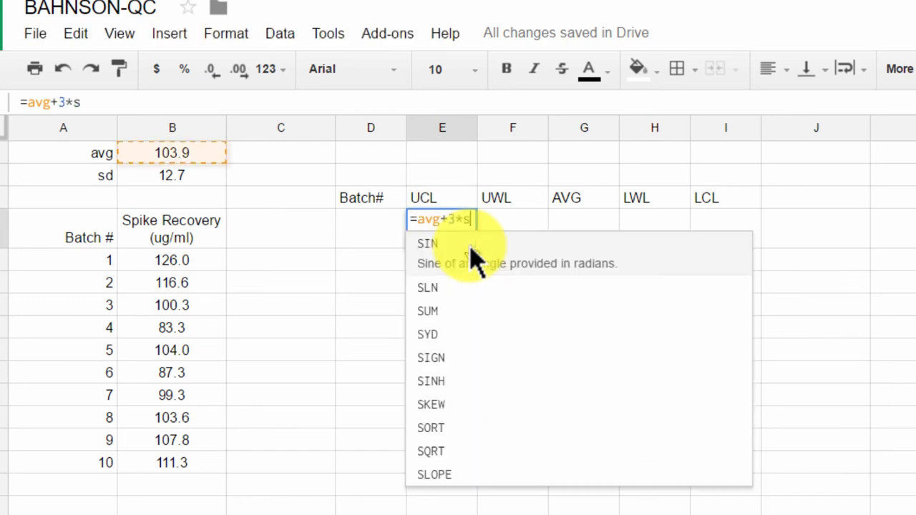
pyautogui.write('d')
pyautogui.press('Return')
pyautogui.press('Up')
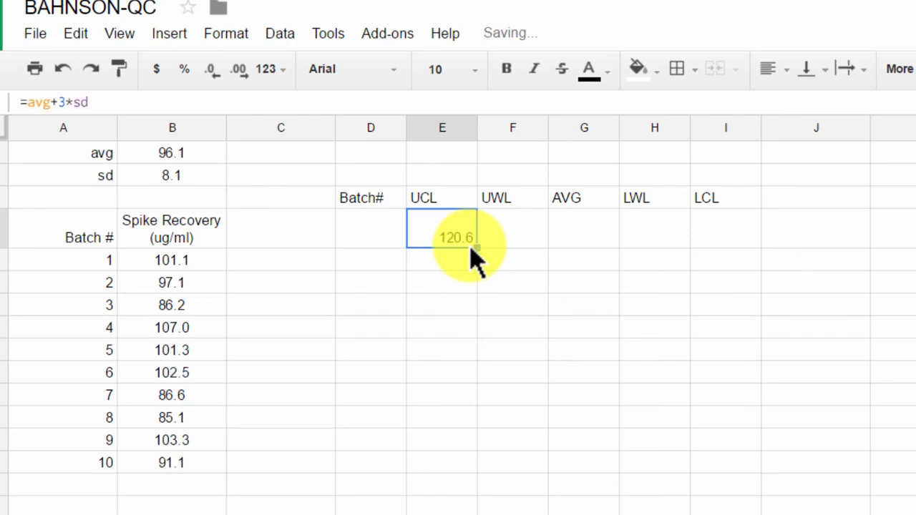
# Step: Enter the upper warning limit formula =avg+2*sd in cell F4 under the UWL header
pyautogui.press('Right')
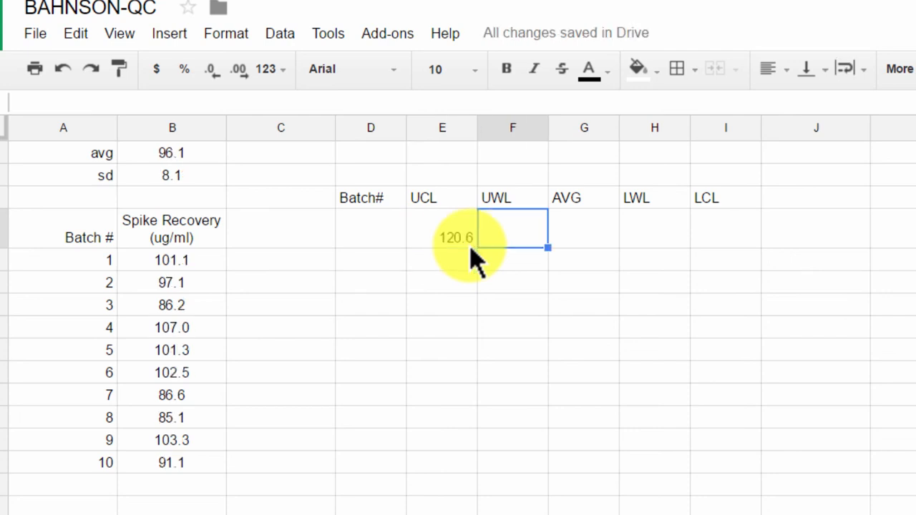
pyautogui.write('=ave')
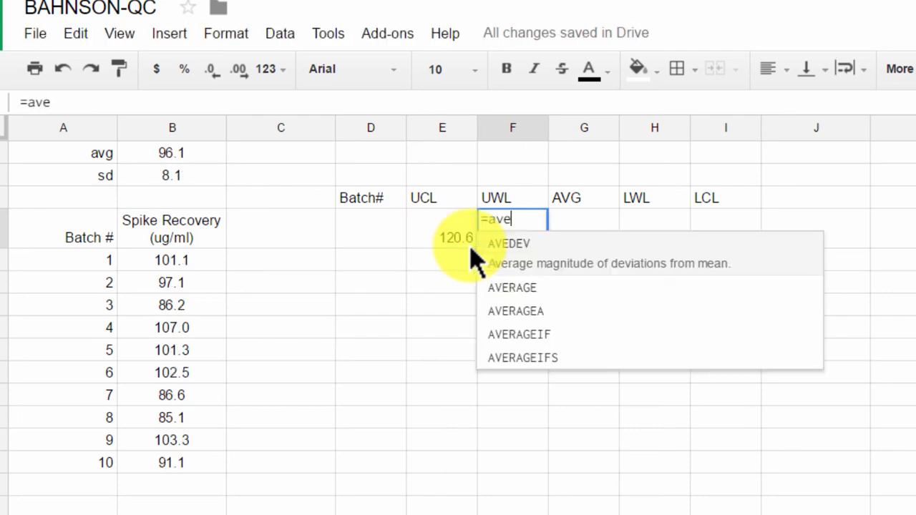
pyautogui.press('BackSpace')
pyautogui.write('g')
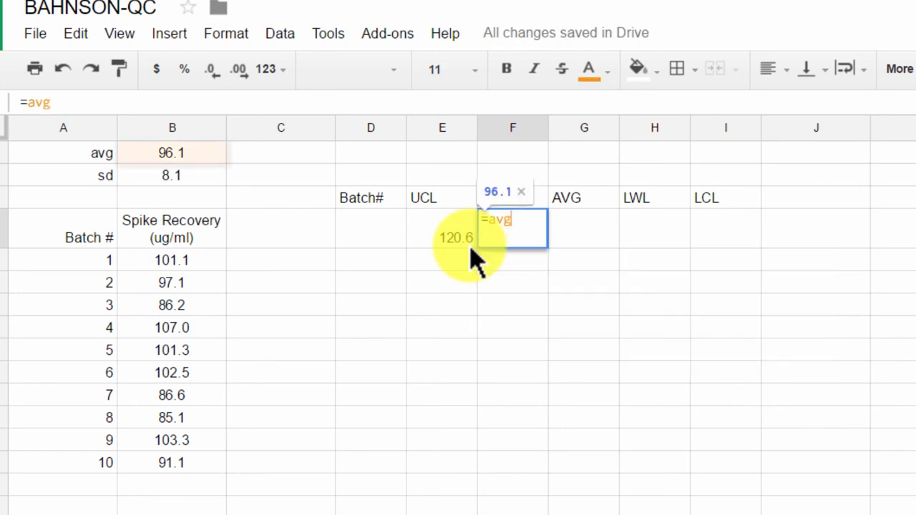
pyautogui.write('+')
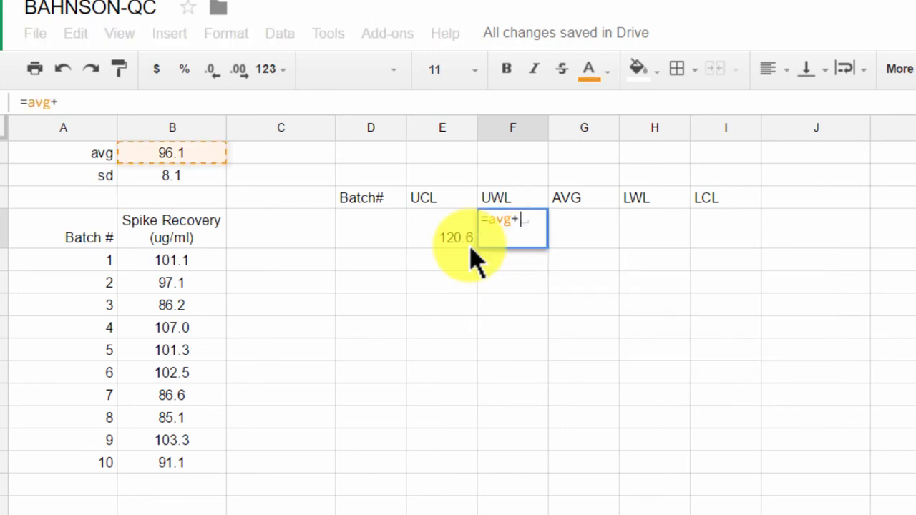
pyautogui.write('2*d')
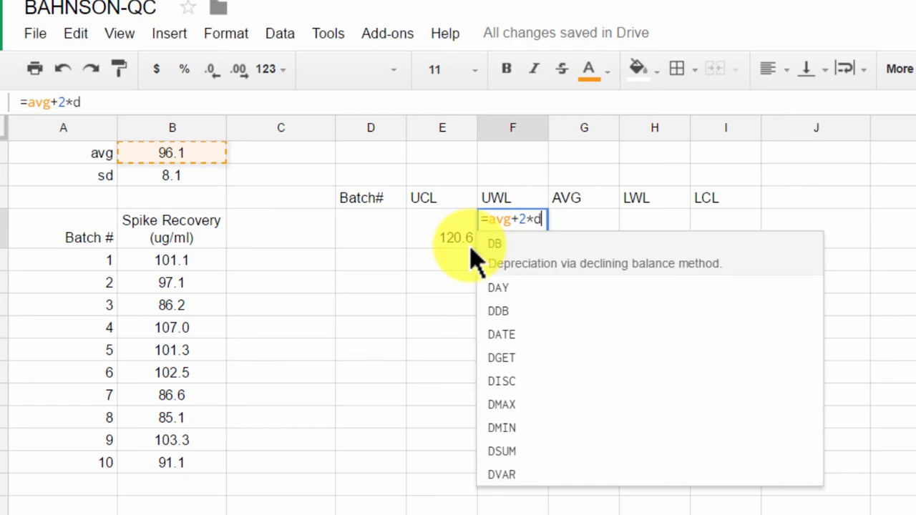
pyautogui.write('s')
pyautogui.press('Return')
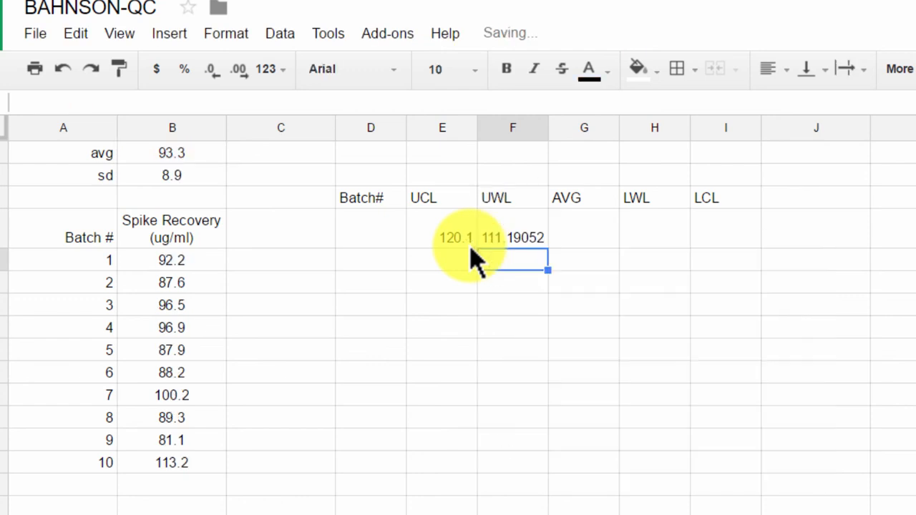
# Step: Enter the average formula =avg in cell G4 under the AVG header
pyautogui.press('Up')
pyautogui.press('Right')
pyautogui.write('a')
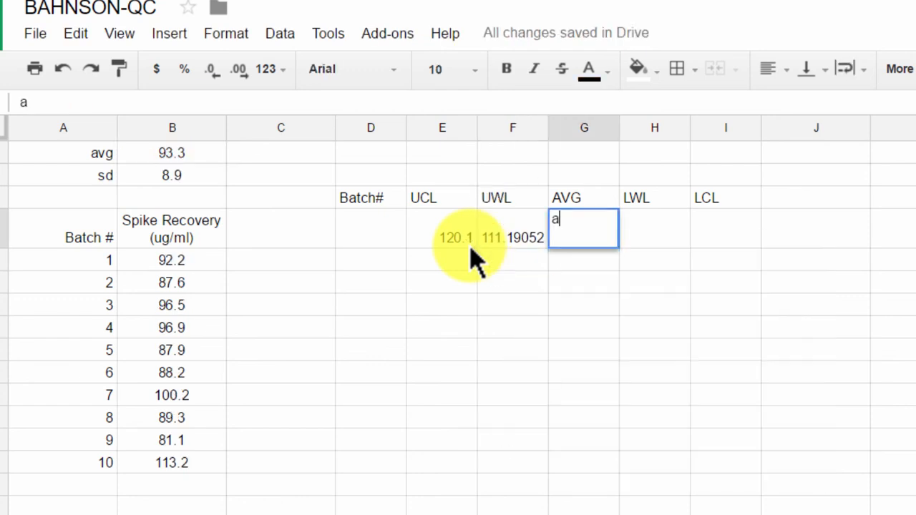
pyautogui.press('BackSpace')
pyautogui.write('=av')
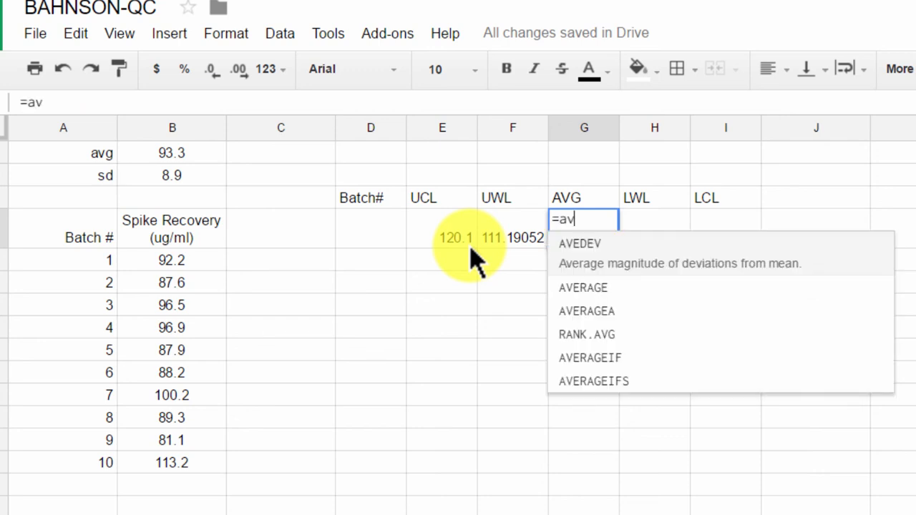
pyautogui.press('Return')
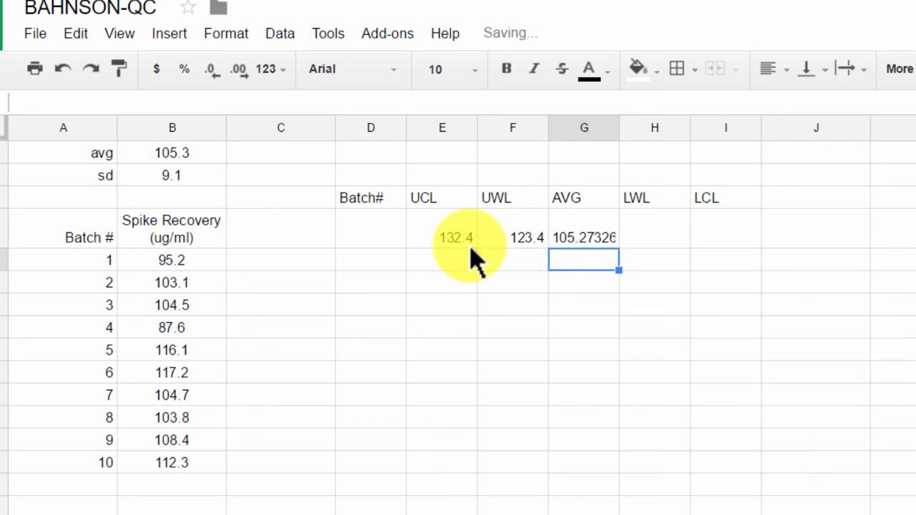
# Step: Enter the lower warning limit formula =avg-2*sd in cell H4 under the LWL header
pyautogui.press('Up')
pyautogui.press('Right')
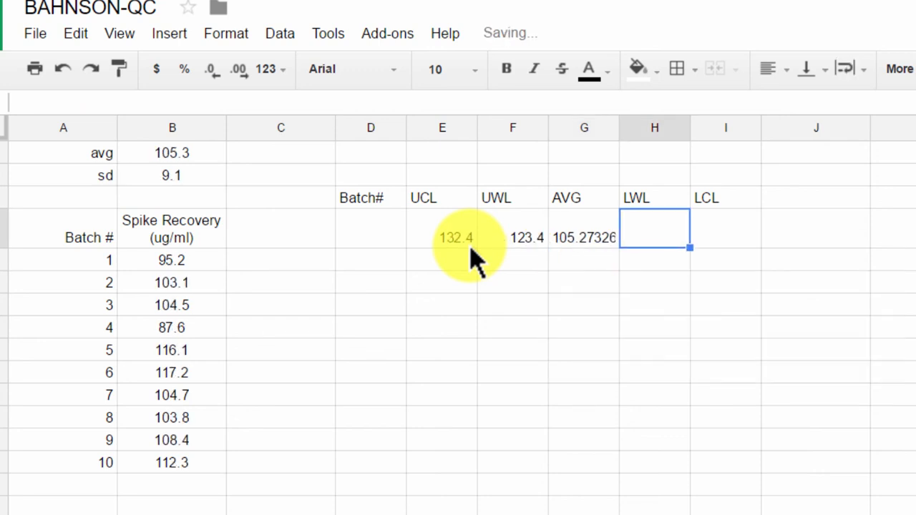
pyautogui.write('=')
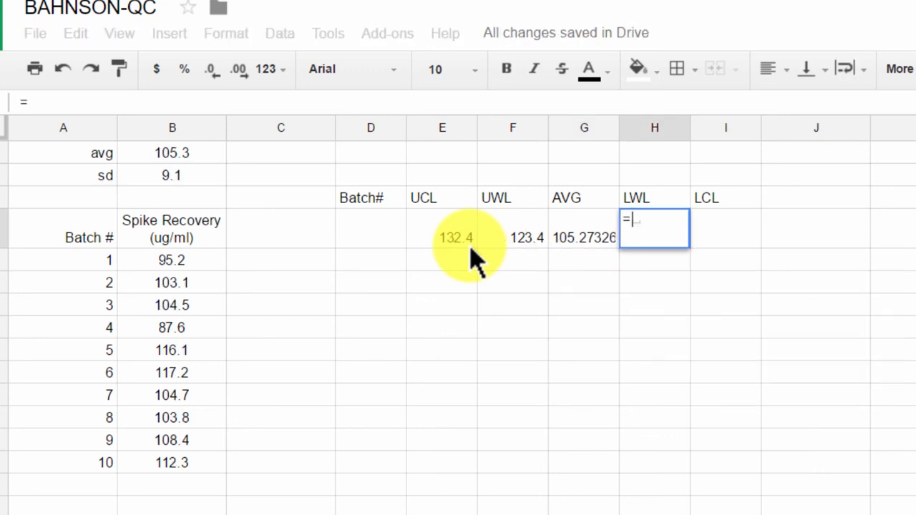
pyautogui.write('avg')
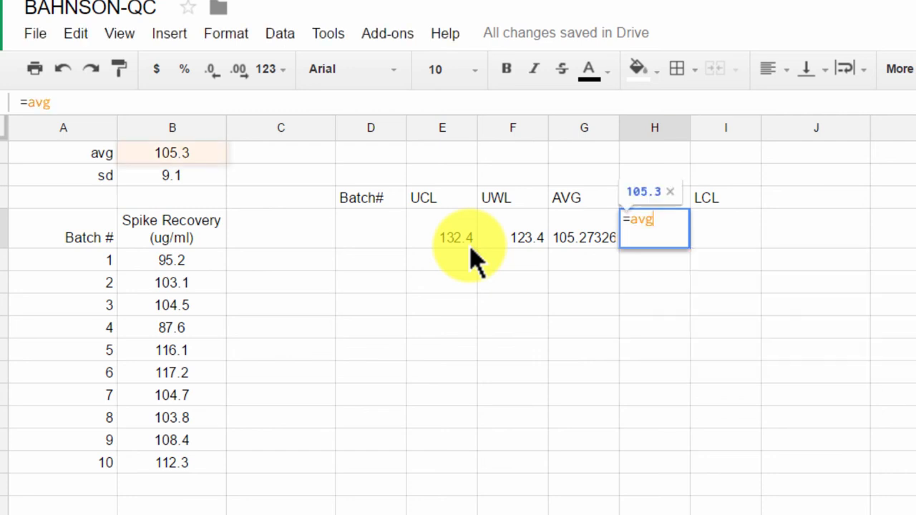
pyautogui.write('-2*sd')
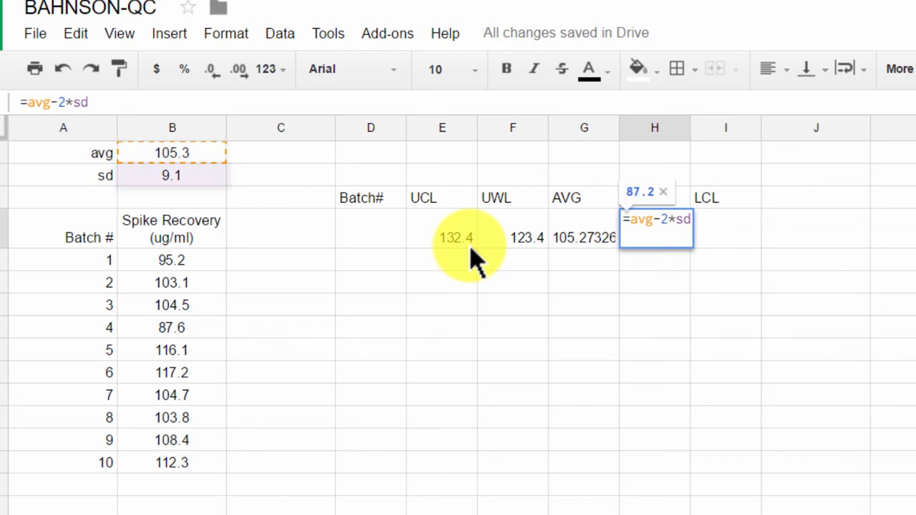
pyautogui.press('Return')
# Step: Enter the lower control limit expression avg-3*sd in cell I4 under the LCL header
pyautogui.press('Right')
pyautogui.write('a')
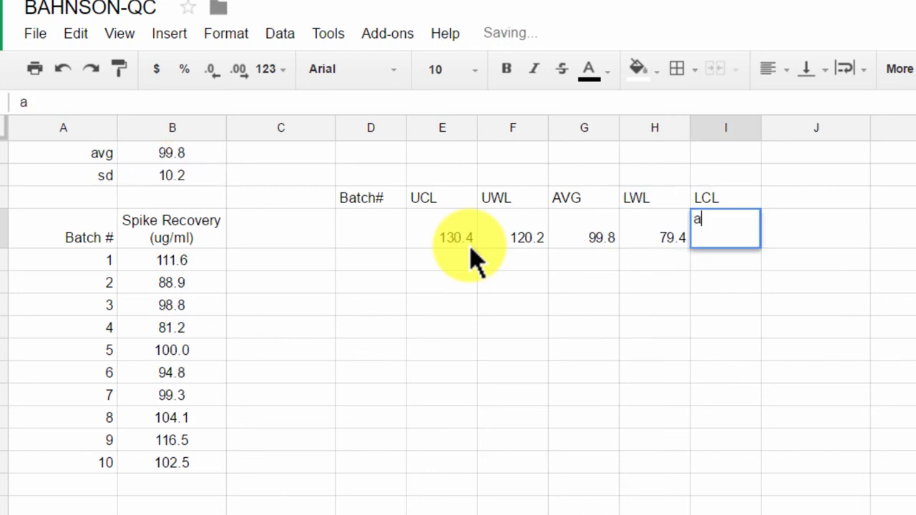
pyautogui.write('vg')
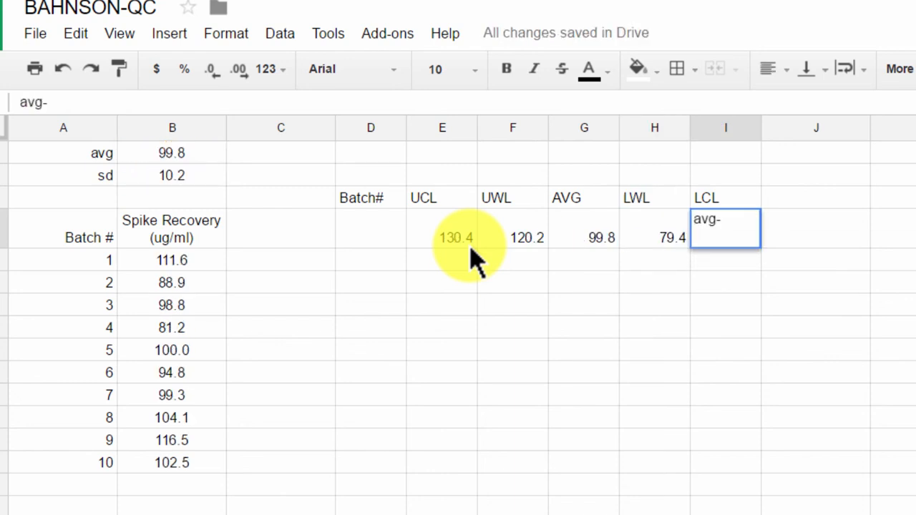
pyautogui.write('-3*sd')
pyautogui.press('Return')
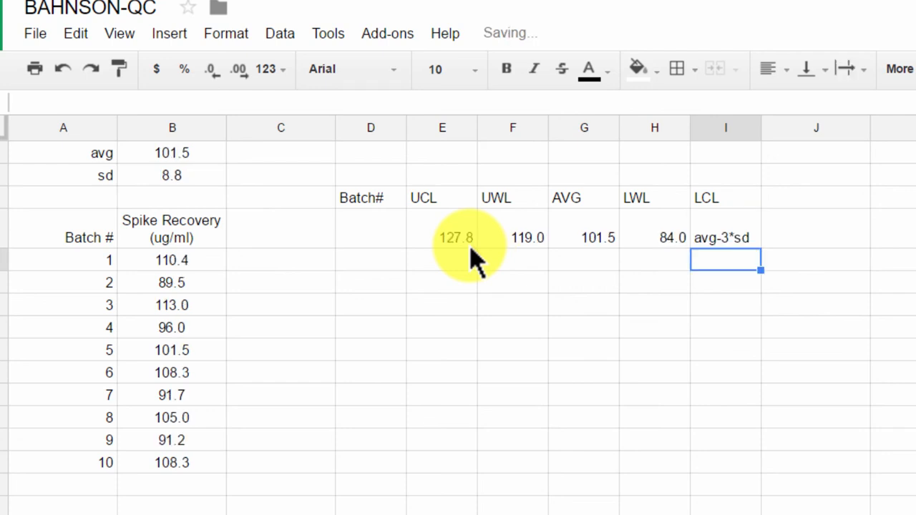
# Step: Add the missing leading equals sign in cell I4 so the formula reads =avg-3*sd
pyautogui.press('Up')
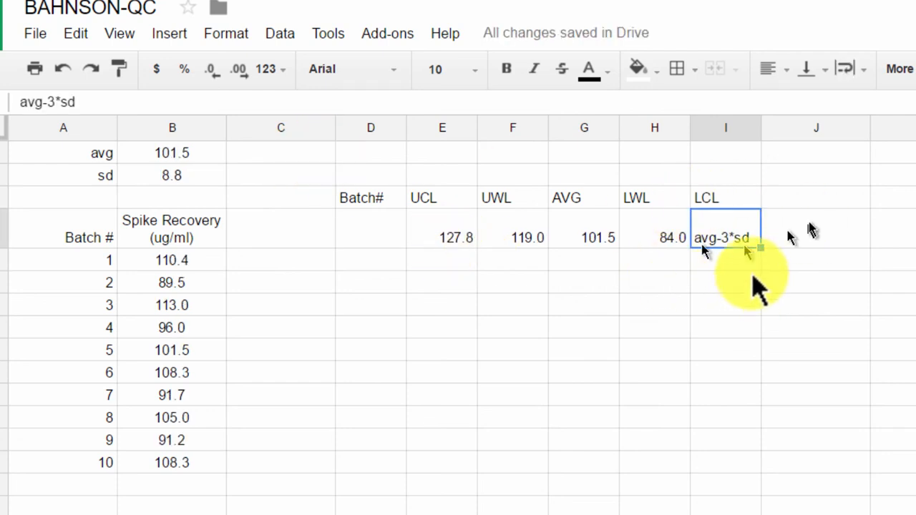
pyautogui.click(733, 256)
pyautogui.click(722, 240)
pyautogui.press('Down')
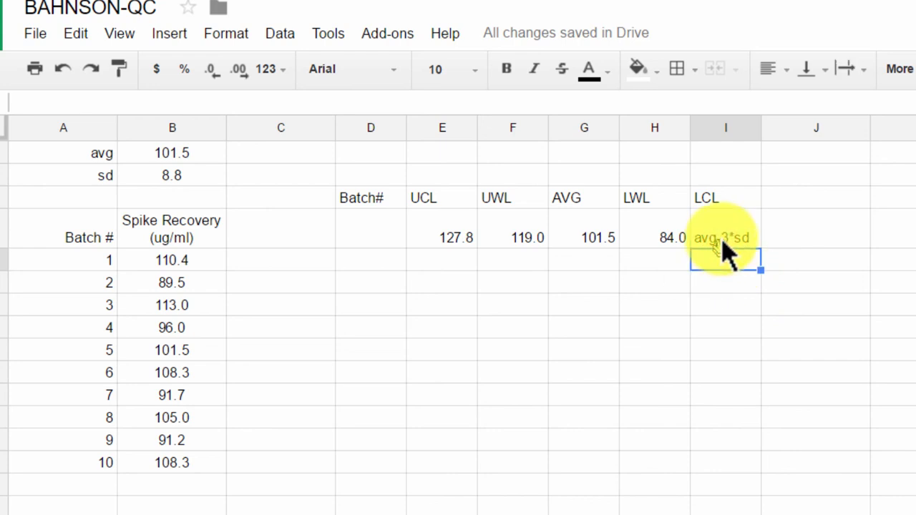
pyautogui.click(723, 242)
pyautogui.press('F2')
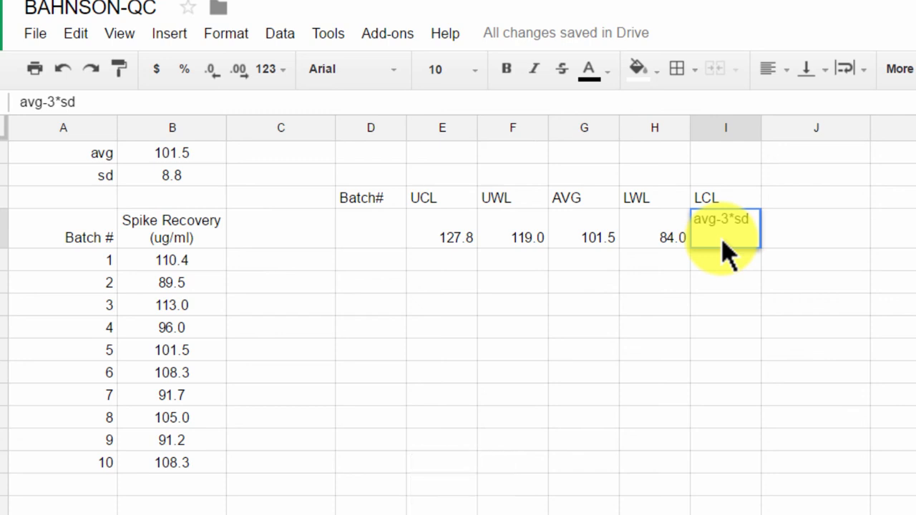
pyautogui.press('Home')
pyautogui.write('=')
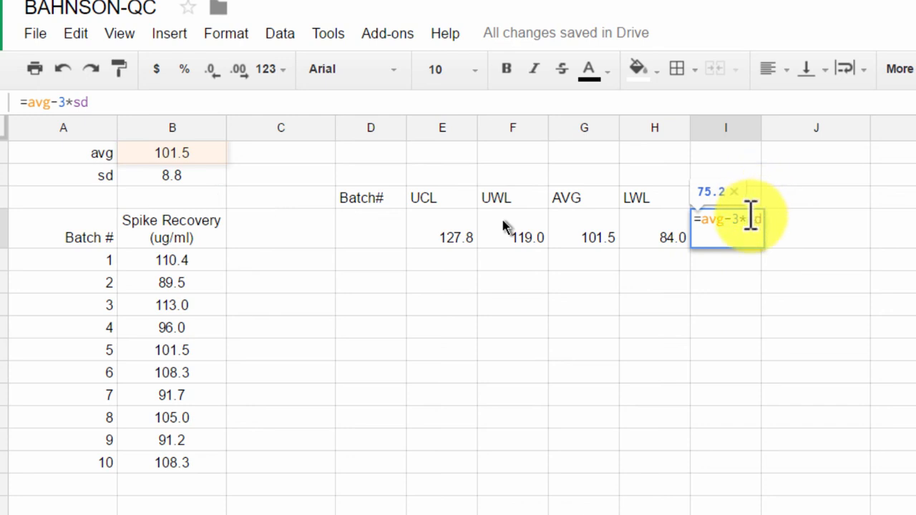
pyautogui.click(750, 218)
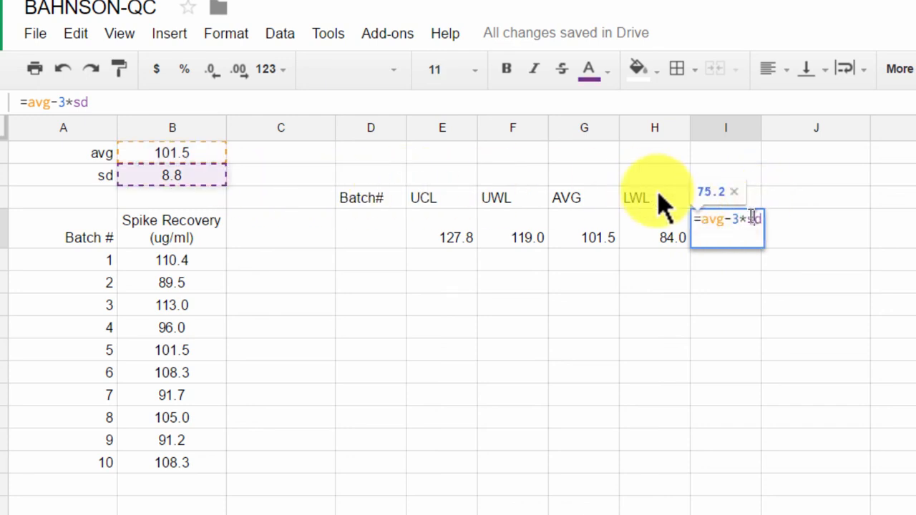
pyautogui.click(714, 218)
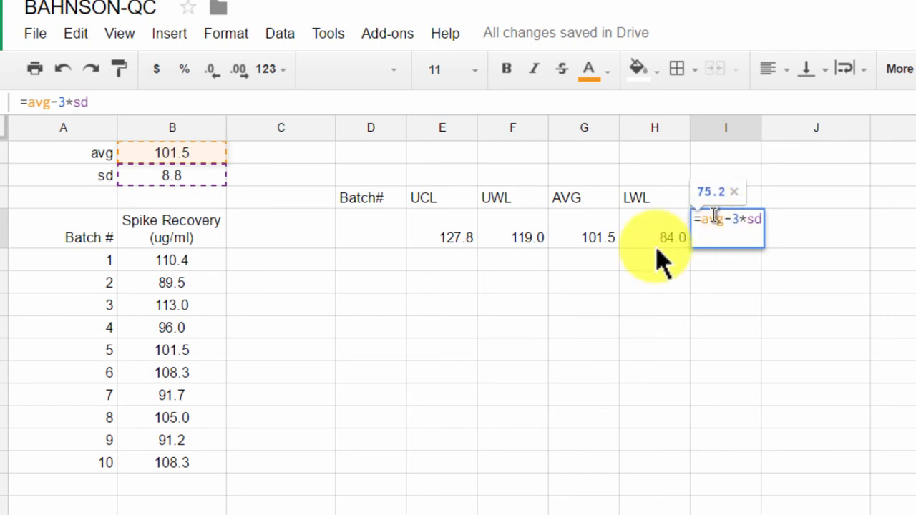
pyautogui.press('Return')
# Step: Enter batch numbers 1 and 100 in cells D4 and D5 under the Batch# header
pyautogui.click(381, 243)
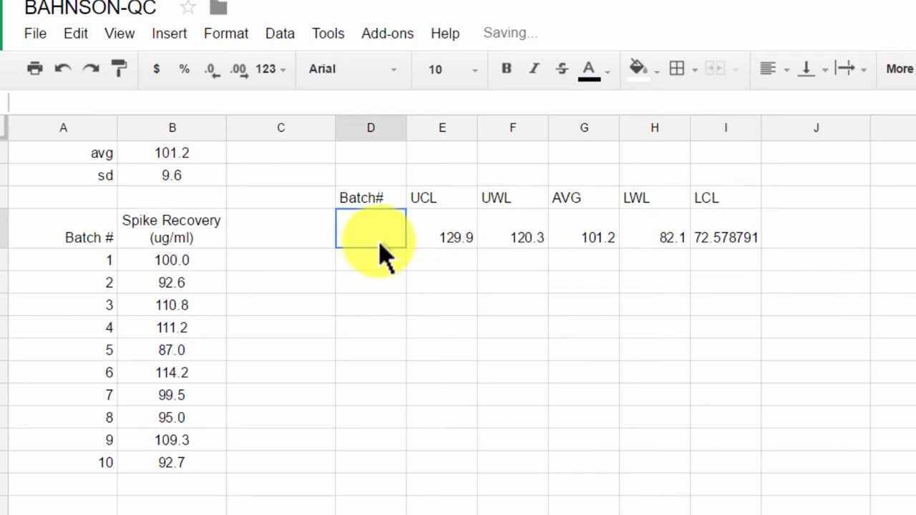
pyautogui.write('1')
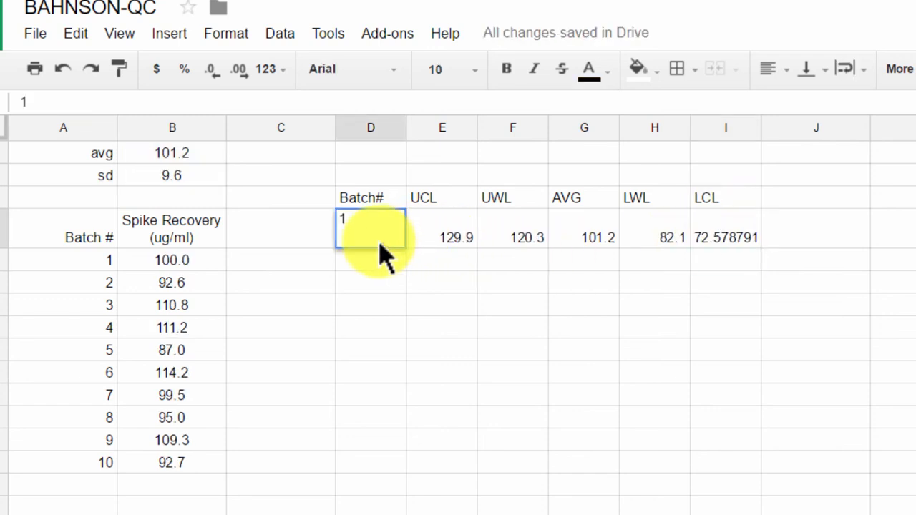
pyautogui.press('Return')
pyautogui.write('10')
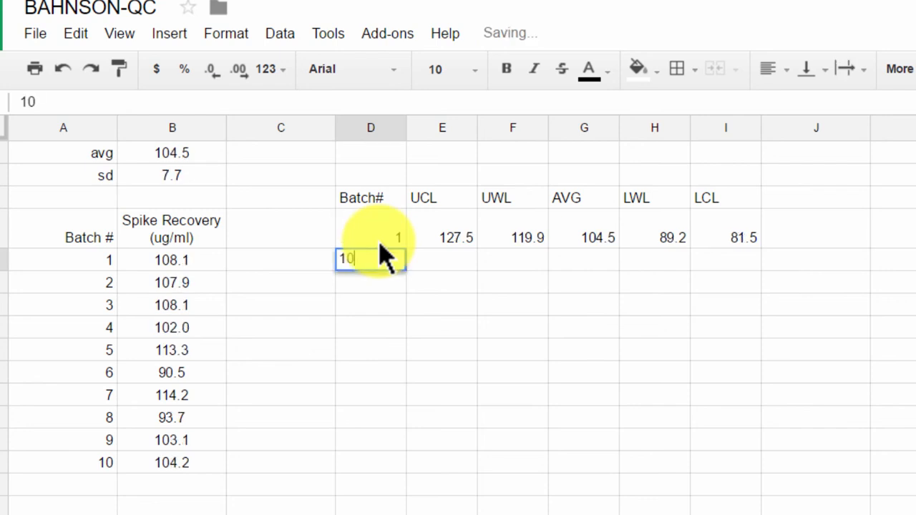
pyautogui.write('0')
pyautogui.press('Return')
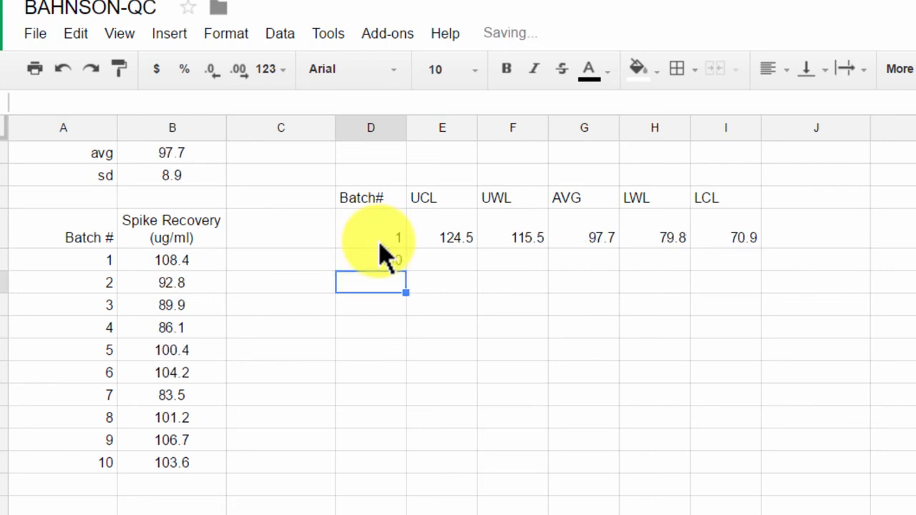
# Step: Label the Batch# column x in cell D2 and the limit columns ys in cell E2
pyautogui.press('Up')
pyautogui.press('Up')
pyautogui.press('Up')
pyautogui.press('Up')
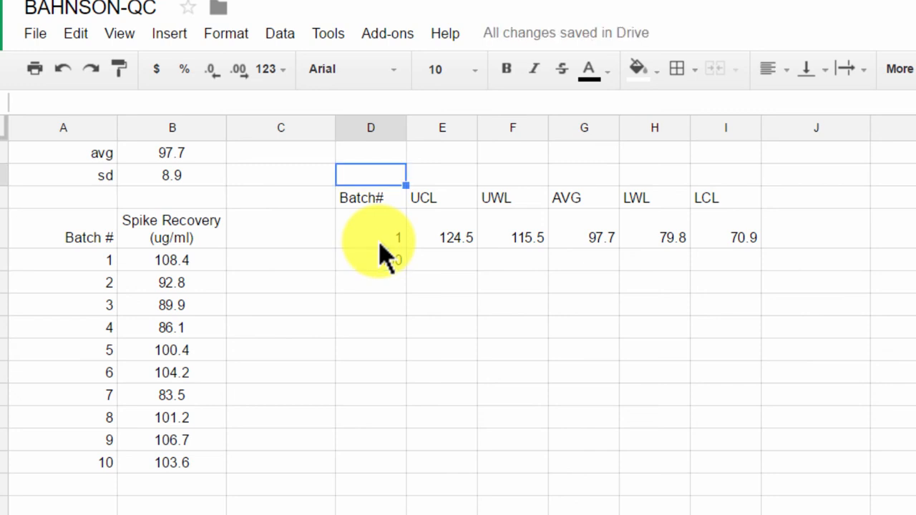
pyautogui.write('x')
pyautogui.press('Tab')
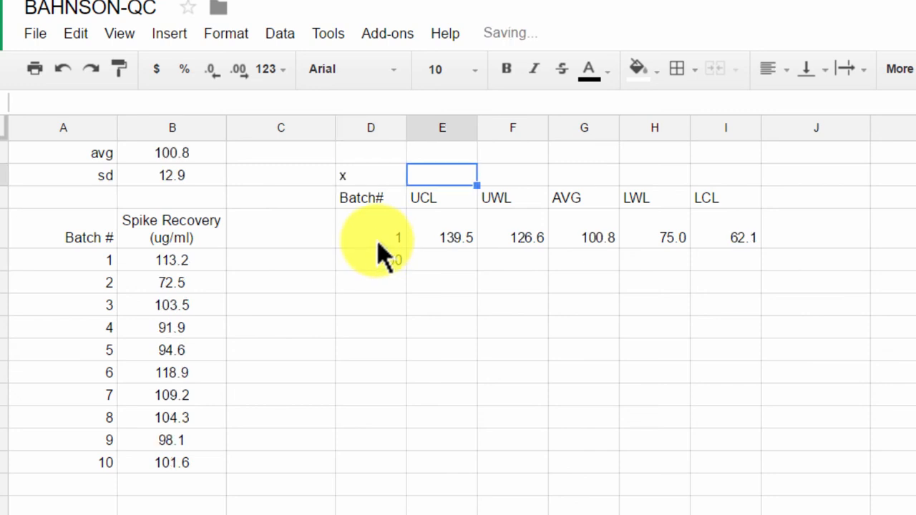
pyautogui.write('ys')
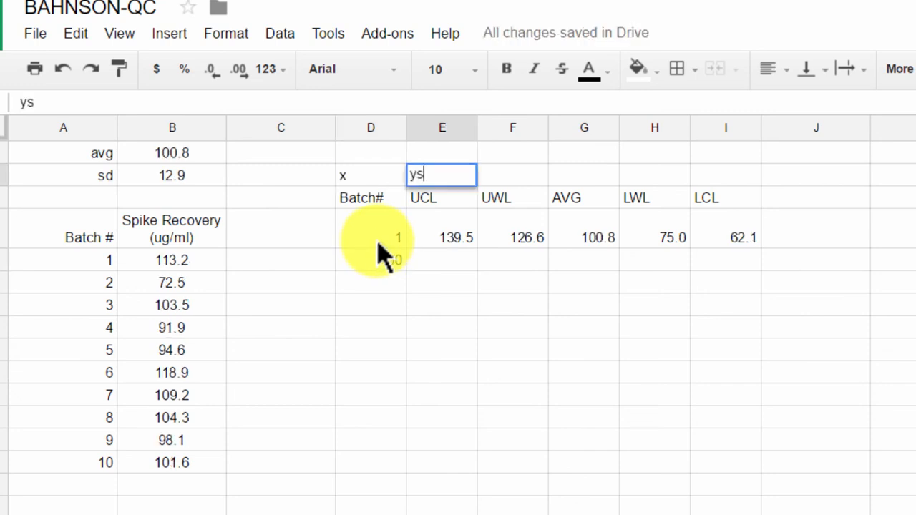
pyautogui.press('Return')
pyautogui.hotkey('shift', 'Right')
pyautogui.hotkey('shift', 'Right')
pyautogui.hotkey('shift', 'Right')
pyautogui.hotkey('shift', 'Right')
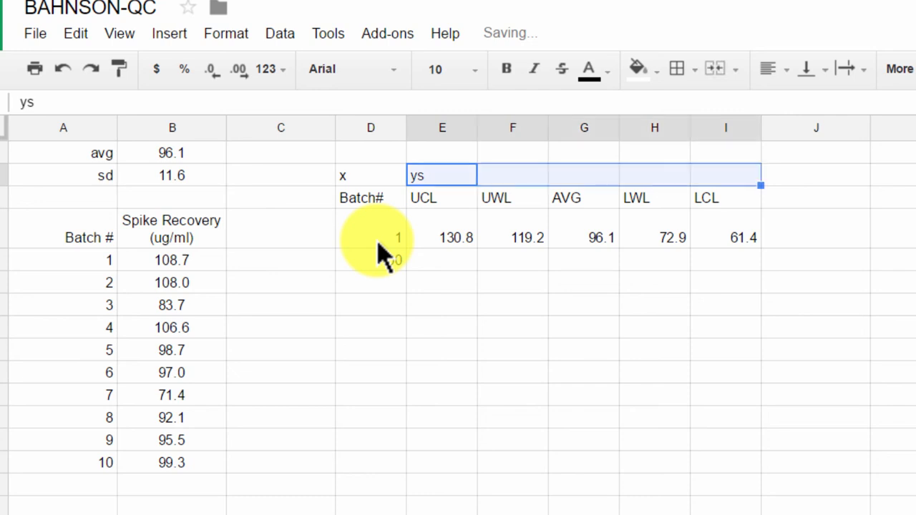
# Step: Clear the x and ys labels from cells D2 and E2
pyautogui.press('Left')
pyautogui.press('Down')
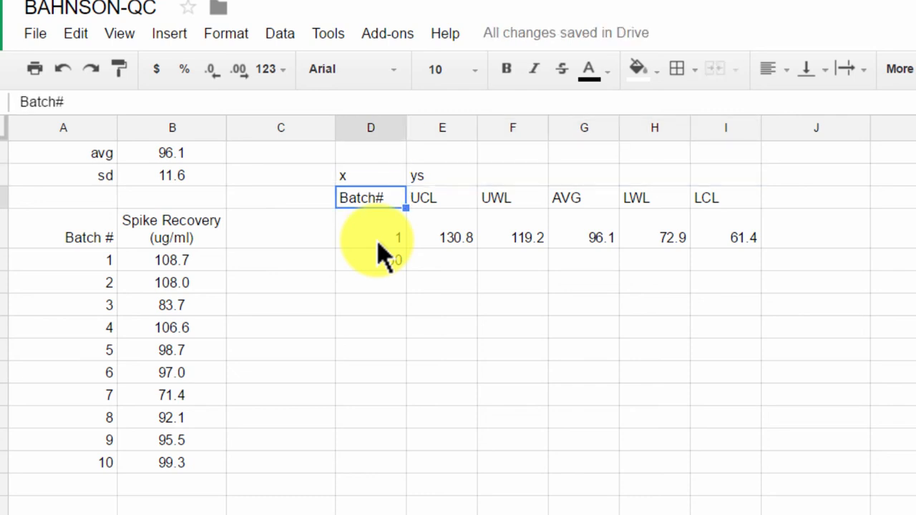
pyautogui.press('Up')
pyautogui.hotkey('shift', 'Right')
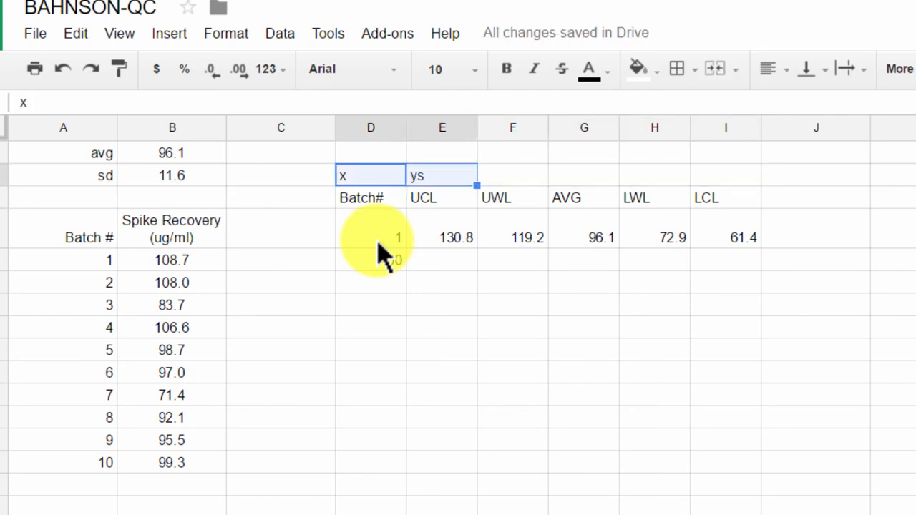
pyautogui.press('Delete')
# Step: Enter the formula =E4 in cell E5 to repeat the upper control limit for batch 100
pyautogui.press('Down')
pyautogui.press('Down')
pyautogui.press('Down')
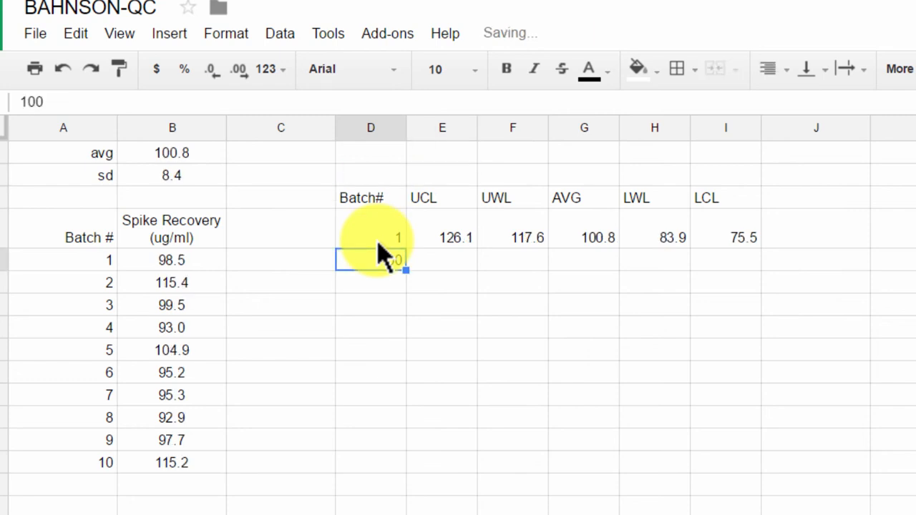
pyautogui.press('Right')
pyautogui.write('=')
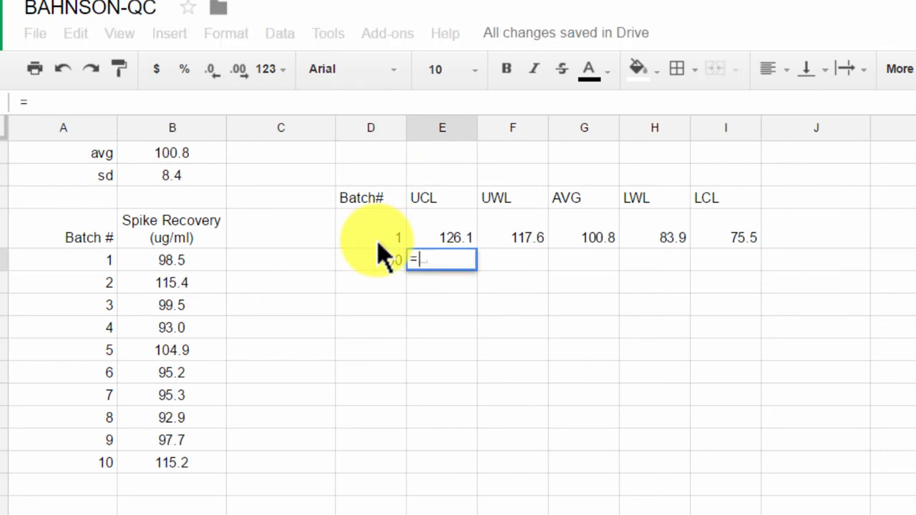
pyautogui.press('Up')
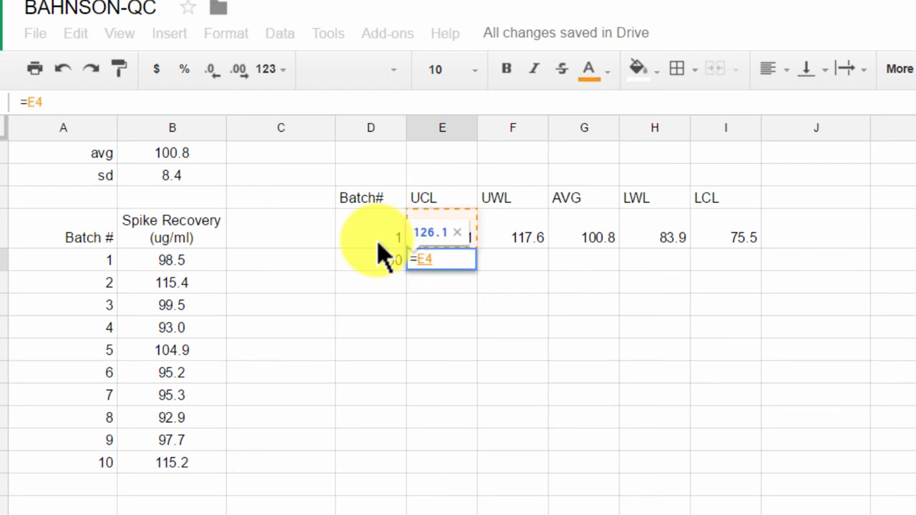
pyautogui.press('Return')
# Step: Copy the formula in E5 across through I5 and check the references in the copied cells
pyautogui.press('Up')
pyautogui.hotkey('ctrl', 'c')
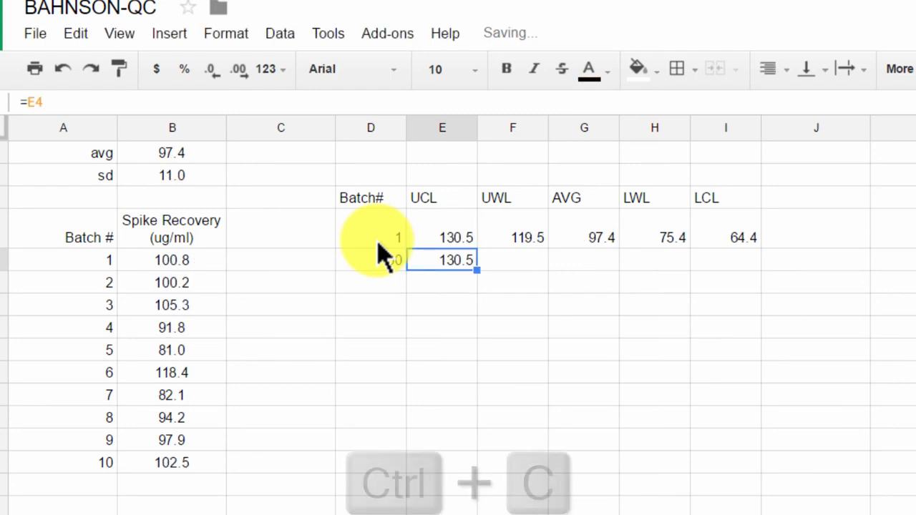
pyautogui.hotkey('shift', 'Right')
pyautogui.hotkey('shift', 'Right')
pyautogui.hotkey('shift', 'Right')
pyautogui.hotkey('shift', 'Right')
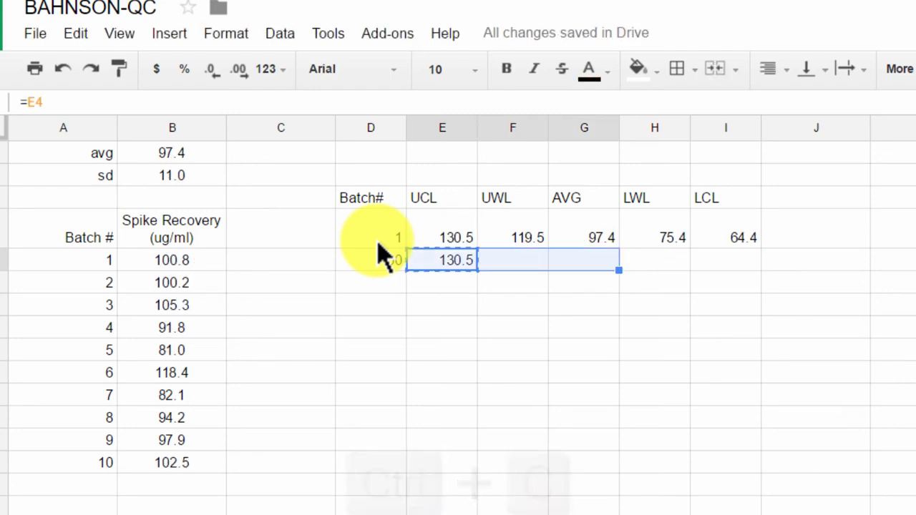
pyautogui.hotkey('ctrl', 'v')
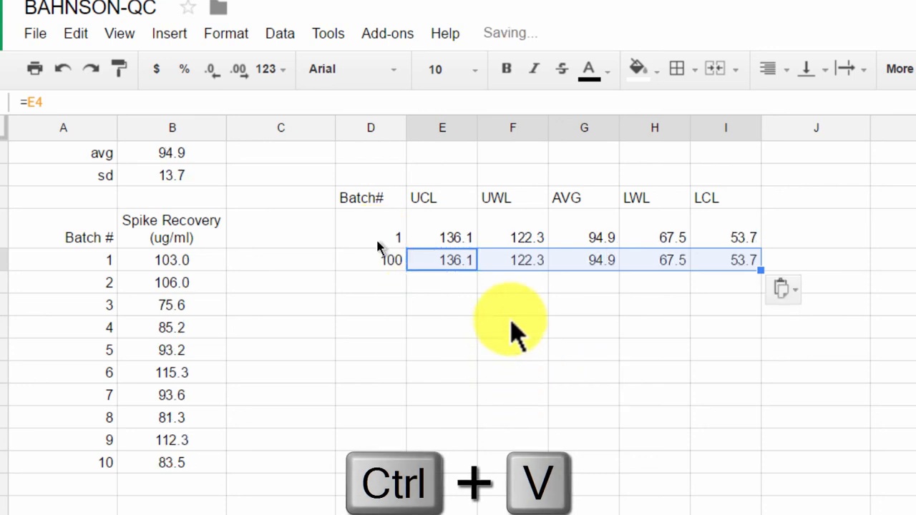
pyautogui.press('Right')
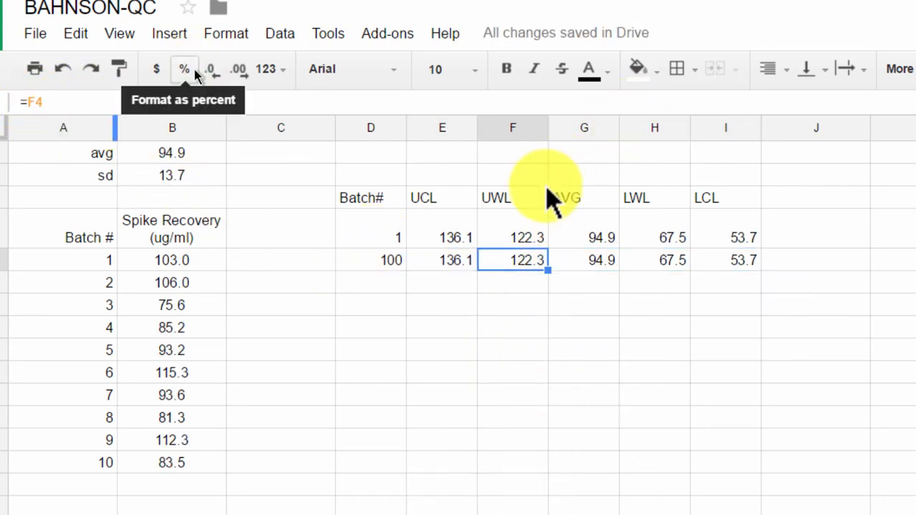
pyautogui.press('Right')
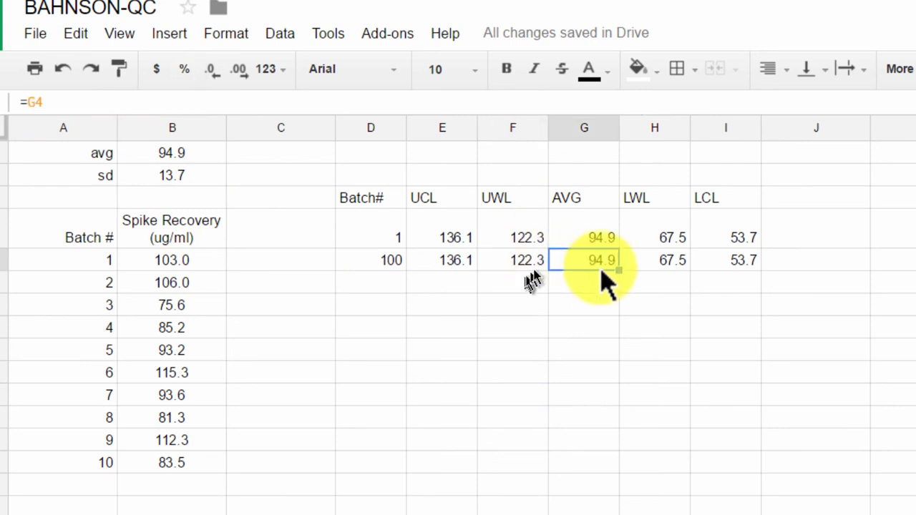
pyautogui.click(669, 263)
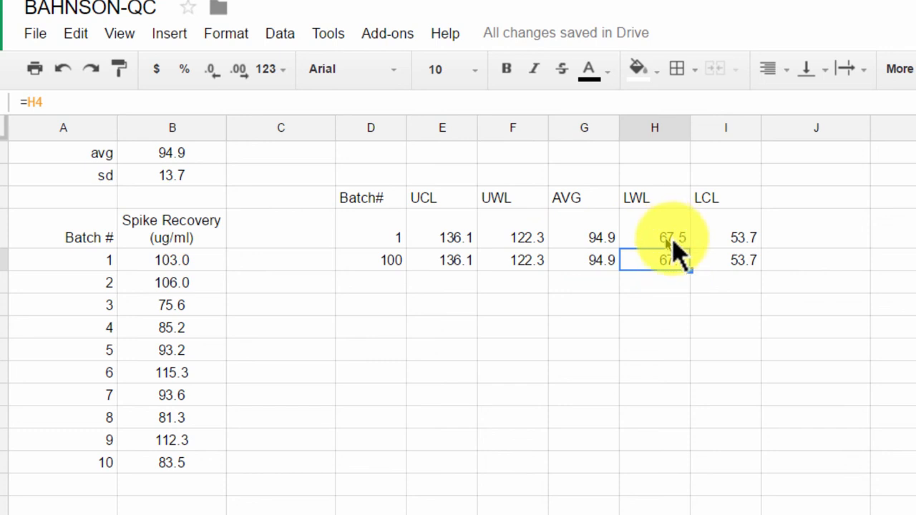
# Step: Check the formulas behind the lower warning and control limits in cells H4 and I5
pyautogui.click(673, 238)
pyautogui.click(739, 261)
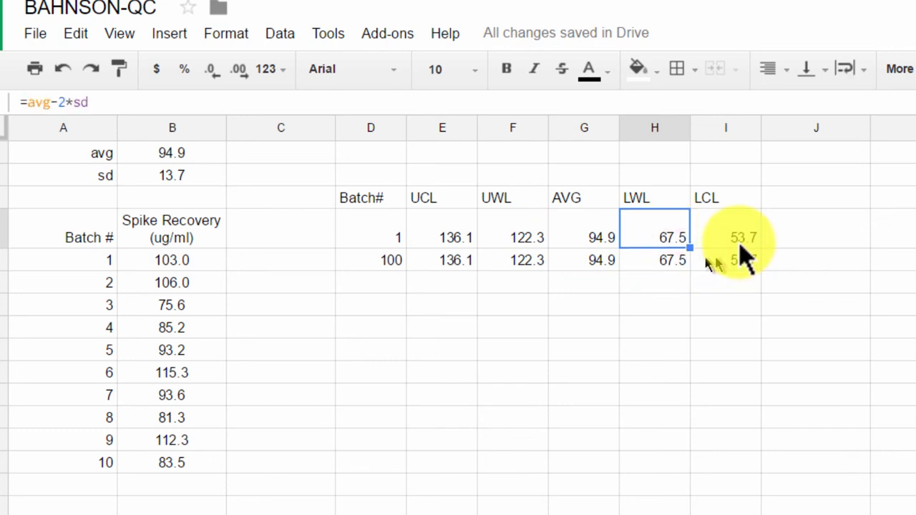
pyautogui.click(399, 284)
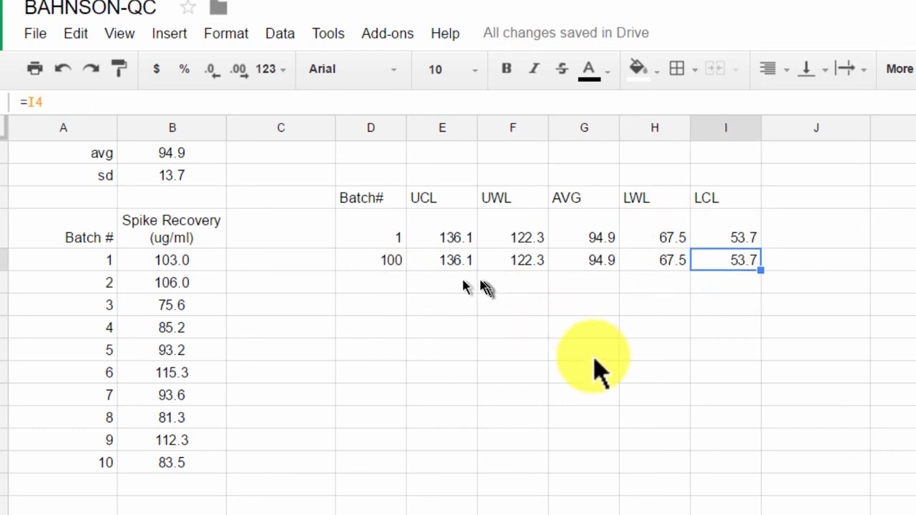
# Step: Start a new chart from the limit table in range D3:I5, including its header row
pyautogui.click(361, 200)
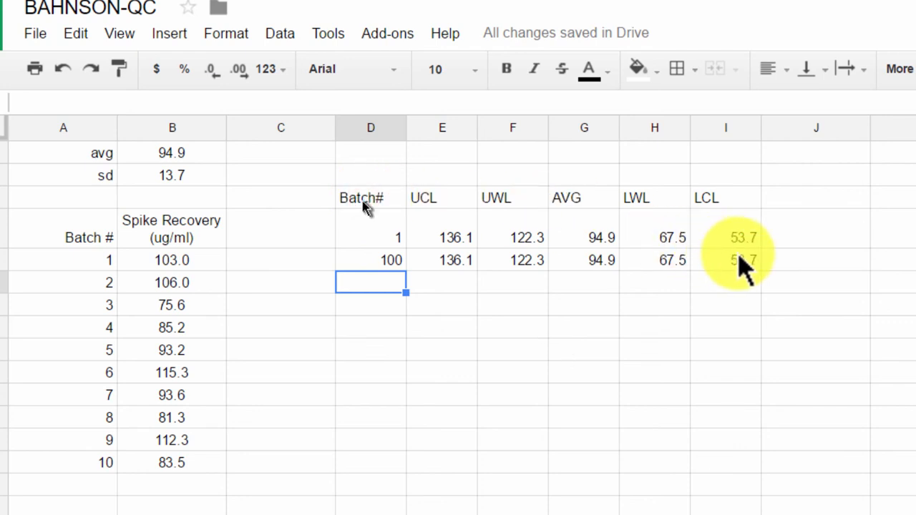
pyautogui.moveTo(744, 269); pyautogui.dragTo(753, 276)
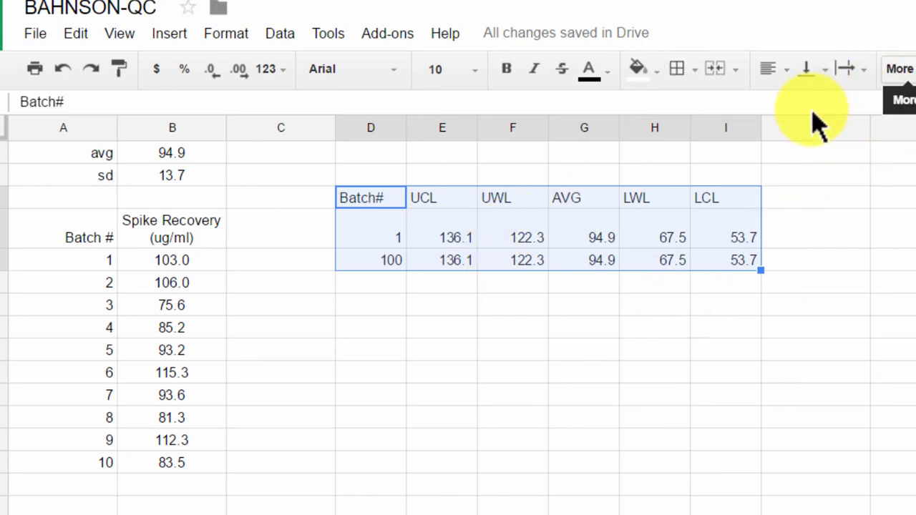
pyautogui.click(900, 70)
pyautogui.click(817, 111)
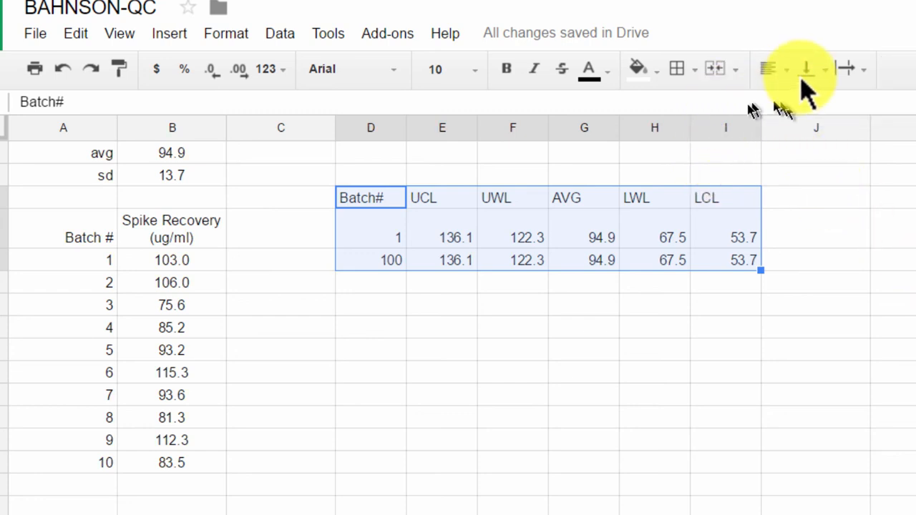
pyautogui.click(865, 73)
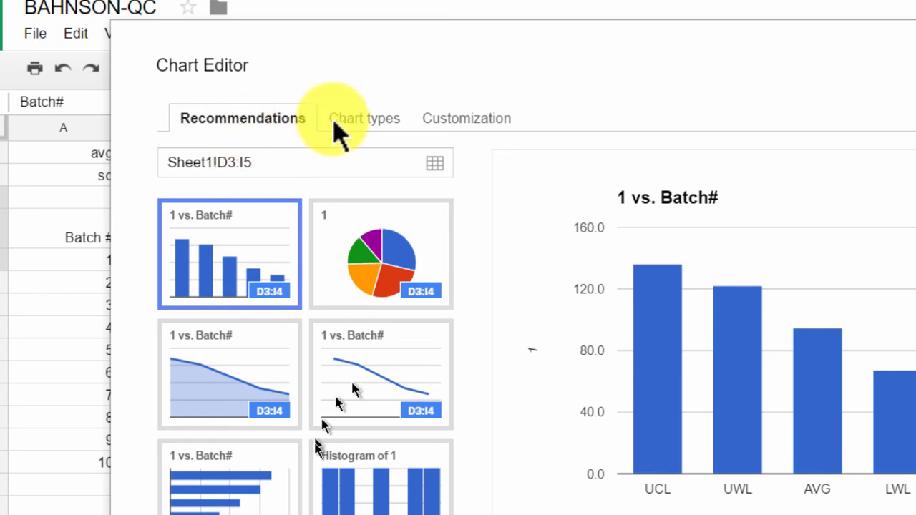
# Step: Turn off Switch rows / columns in the chart type settings for the limit data
pyautogui.click(378, 120)
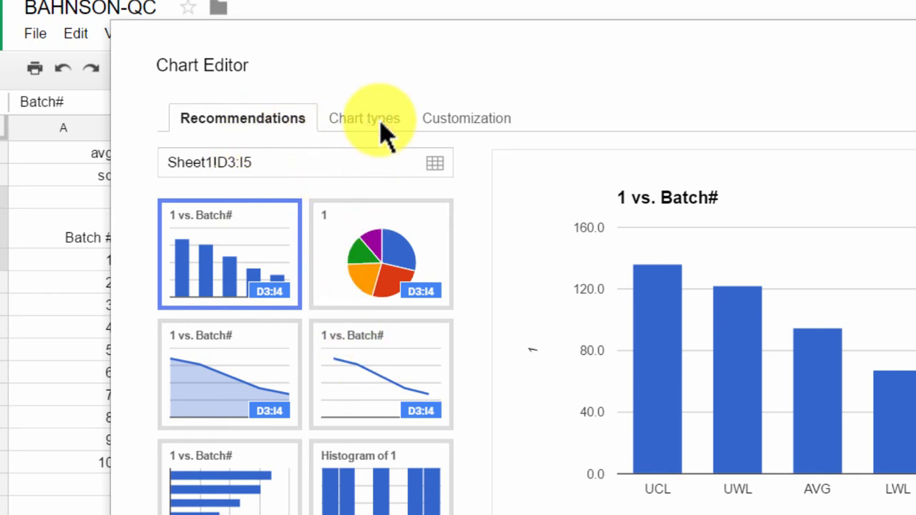
pyautogui.click(381, 123)
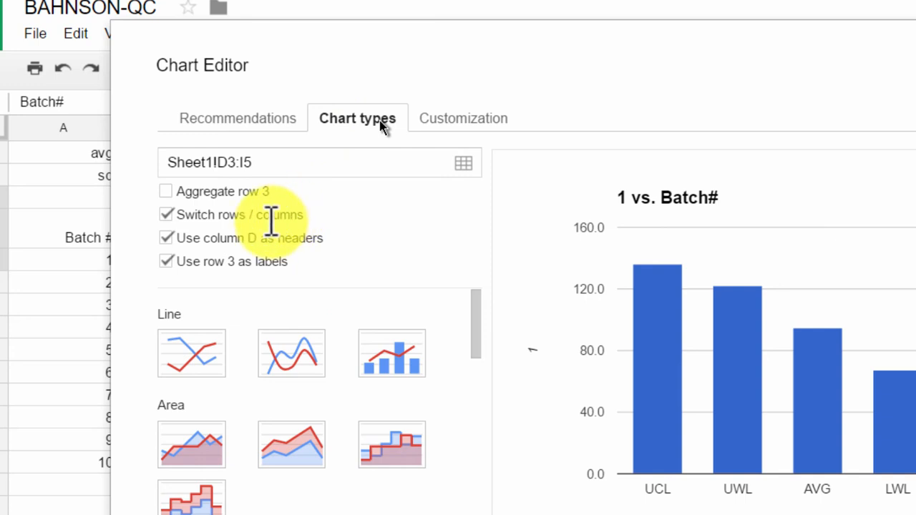
pyautogui.click(168, 216)
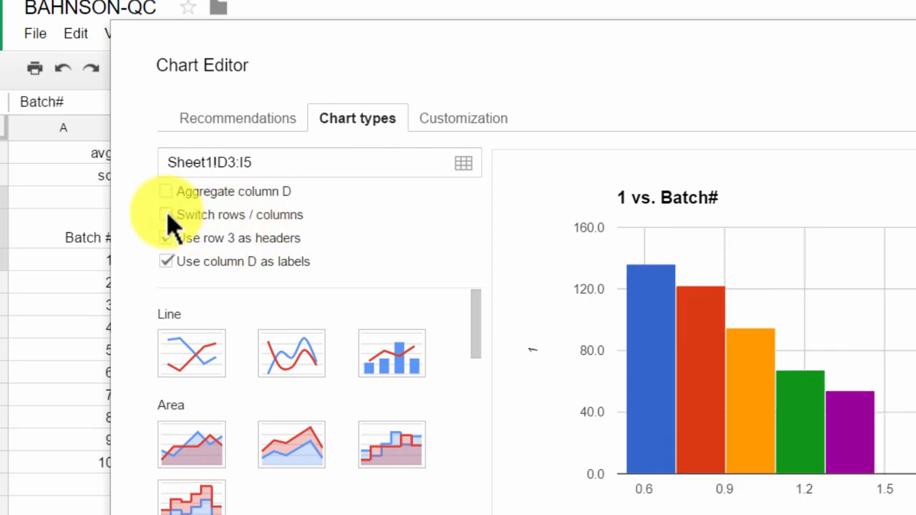
pyautogui.click(432, 56)
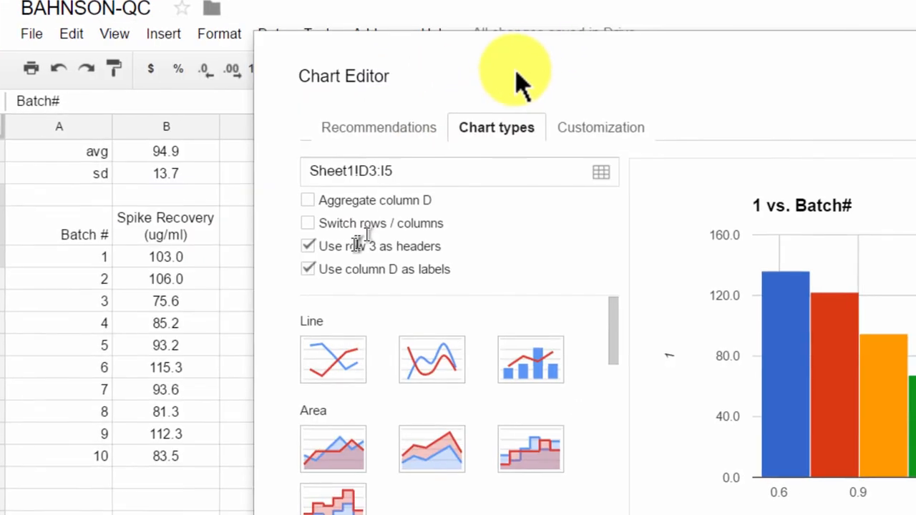
pyautogui.click(525, 59)
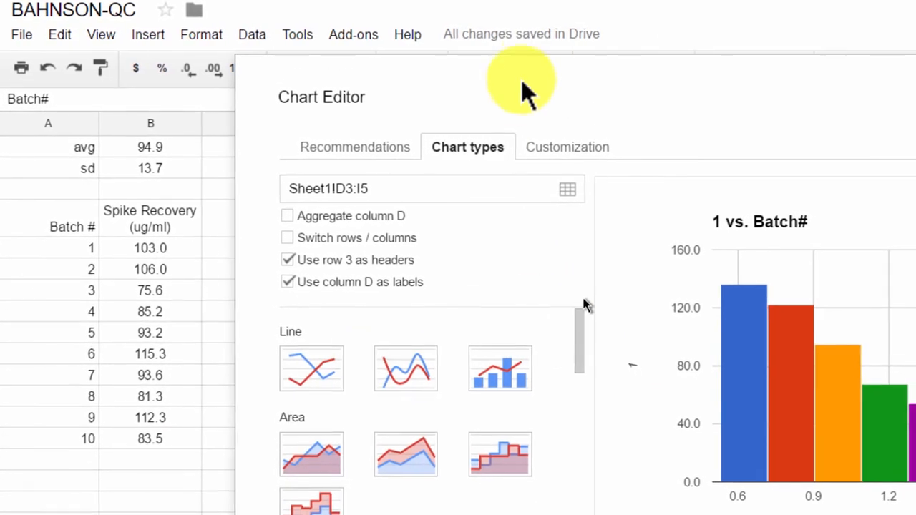
pyautogui.click(522, 74)
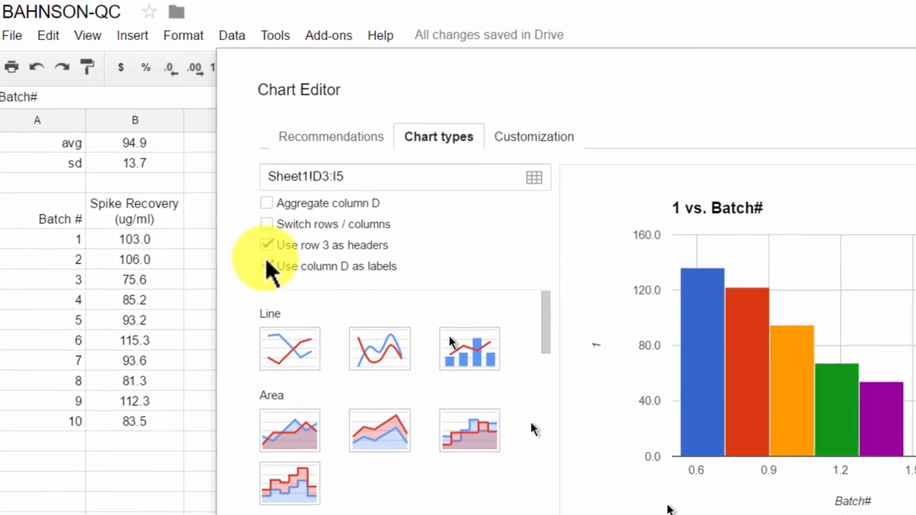
# Step: Toggle the use of column D as labels to compare its effect on the chart preview
pyautogui.click(259, 263)
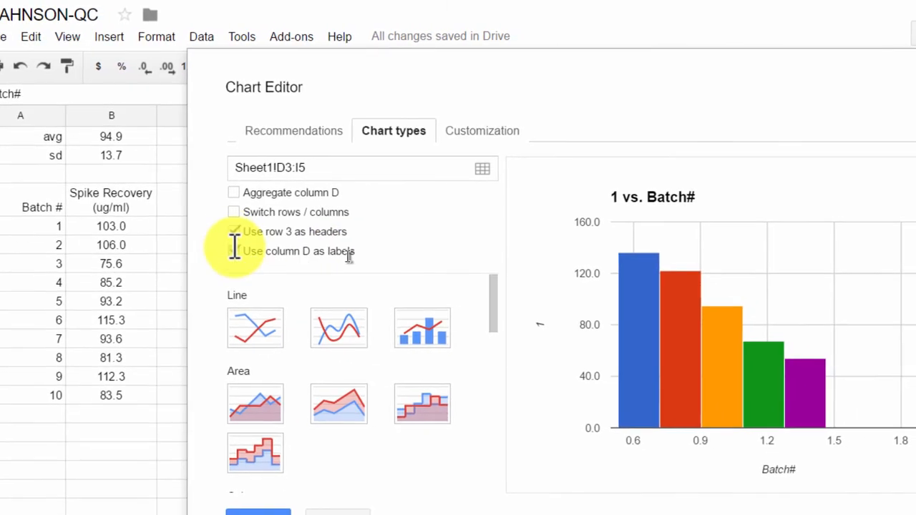
pyautogui.click(237, 252)
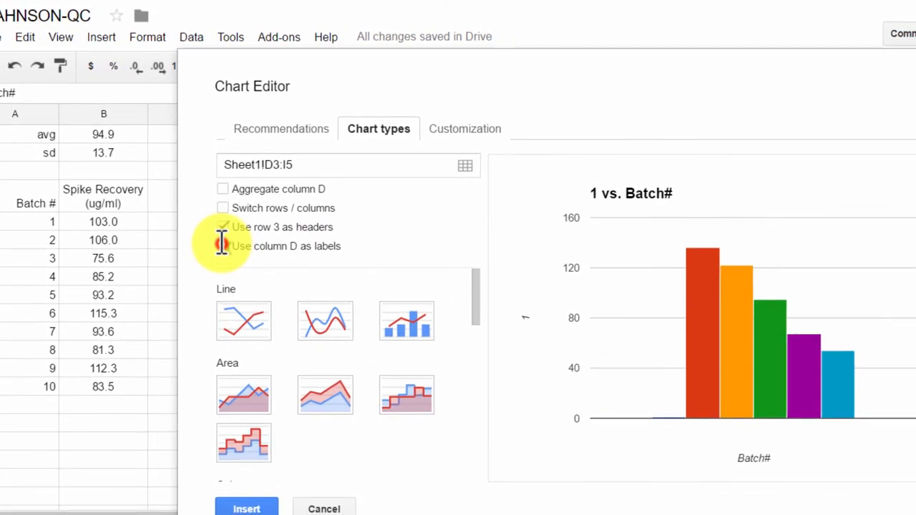
pyautogui.click(266, 240)
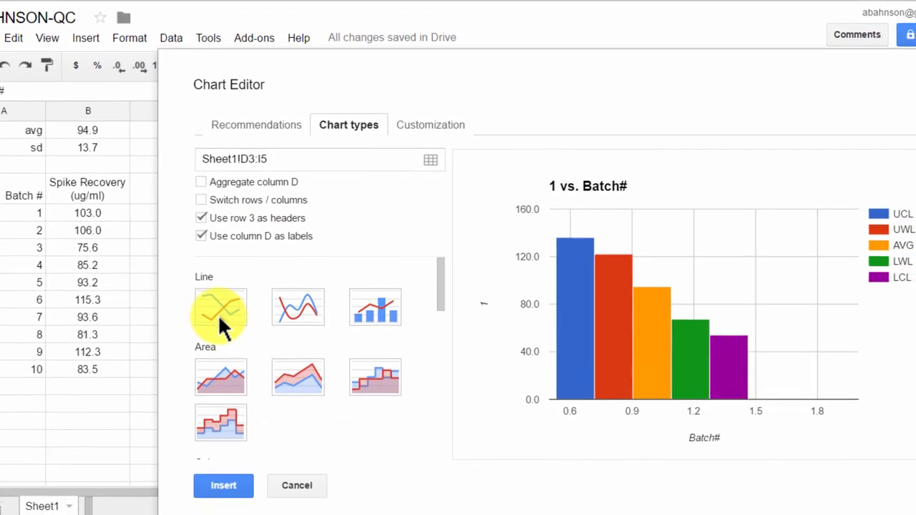
pyautogui.click(204, 237)
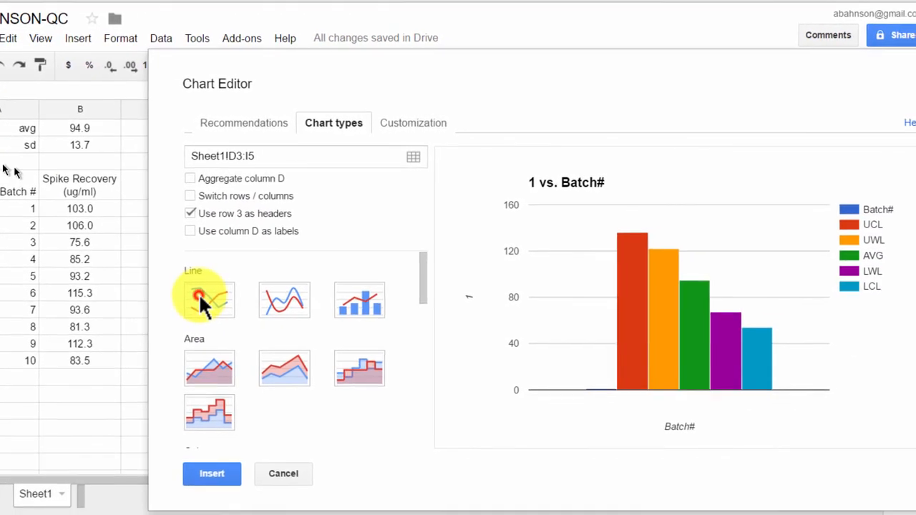
# Step: Change the chart to a line chart with column D used as labels
pyautogui.click(190, 288)
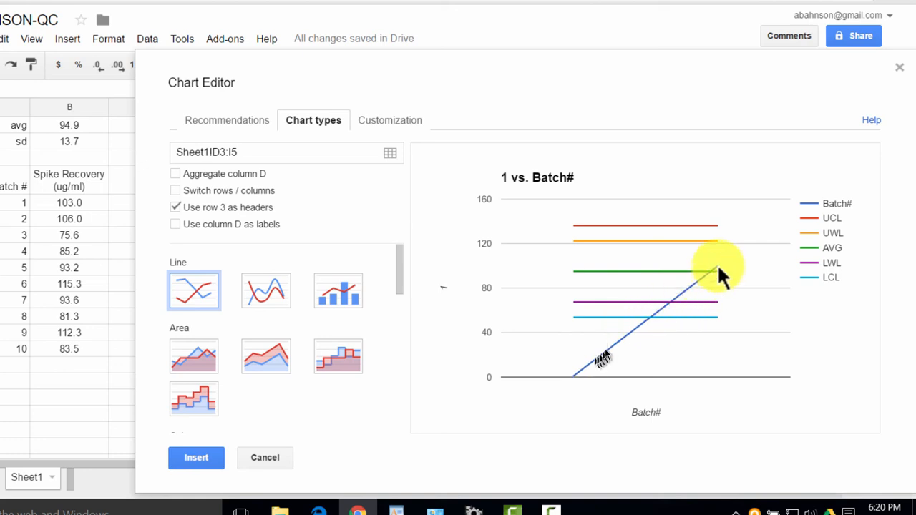
pyautogui.moveTo(719, 269)
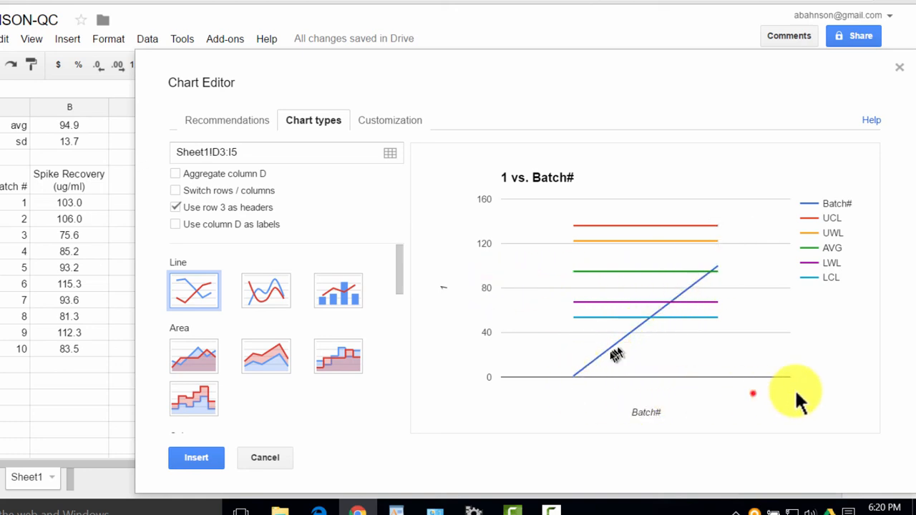
pyautogui.click(175, 224)
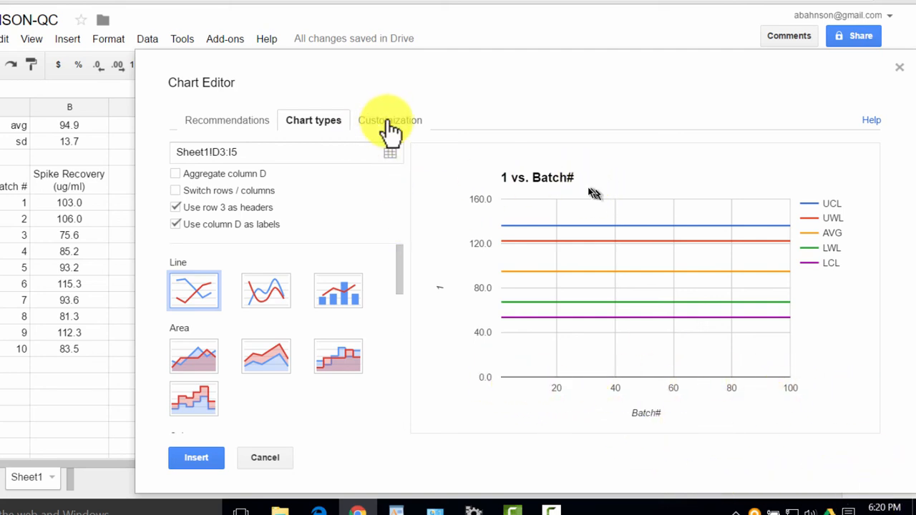
# Step: Set the chart title to "Control Chart - Spike Recovery" in the chart customization
pyautogui.click(573, 175)
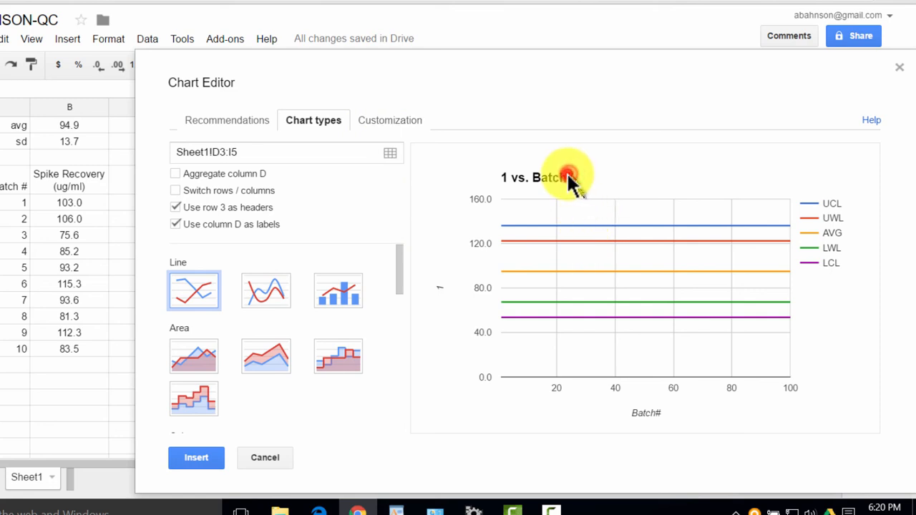
pyautogui.click(396, 124)
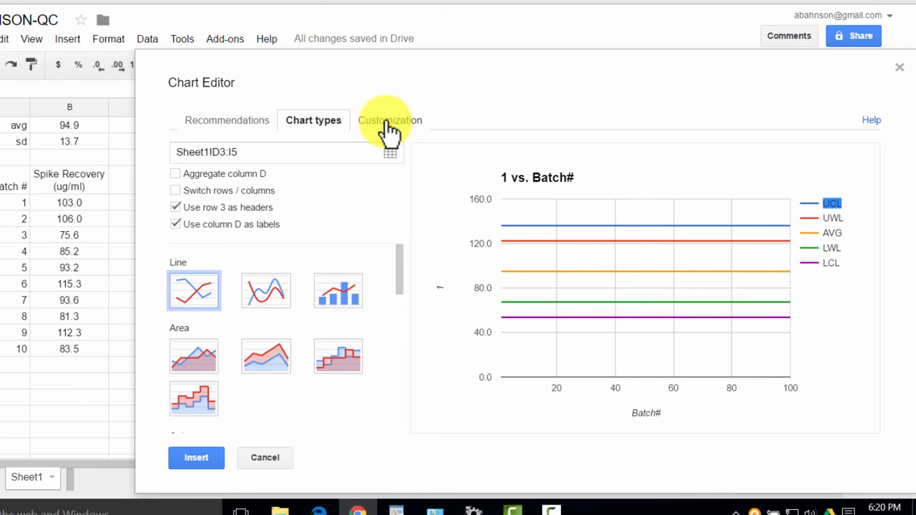
pyautogui.click(390, 127)
pyautogui.click(626, 177)
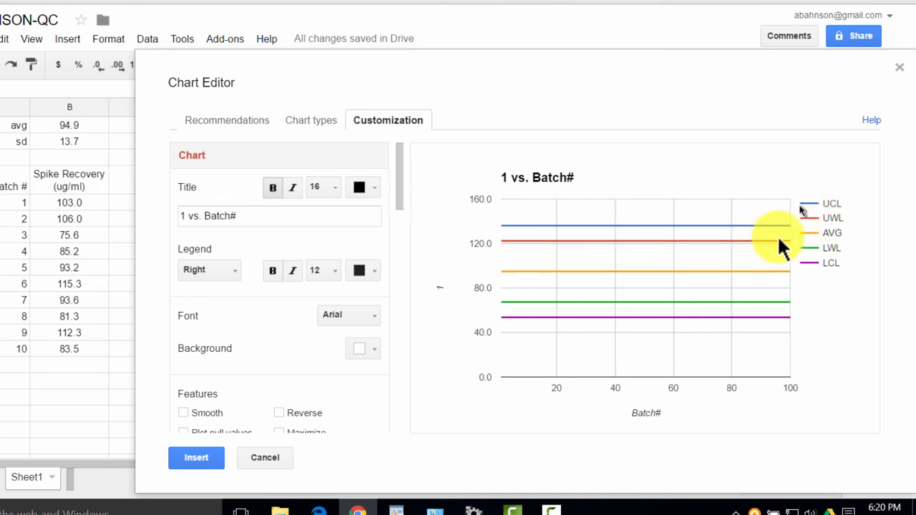
pyautogui.click(251, 214)
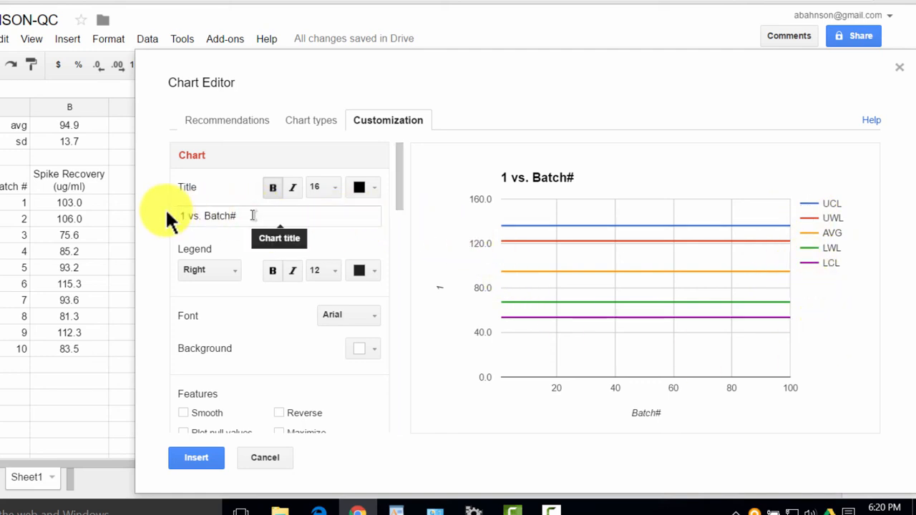
pyautogui.tripleClick(165, 208)
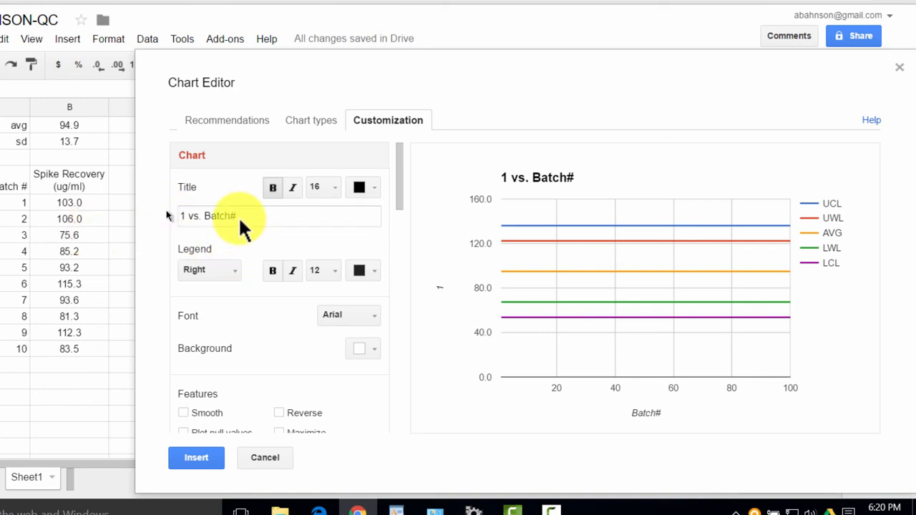
pyautogui.click(239, 218)
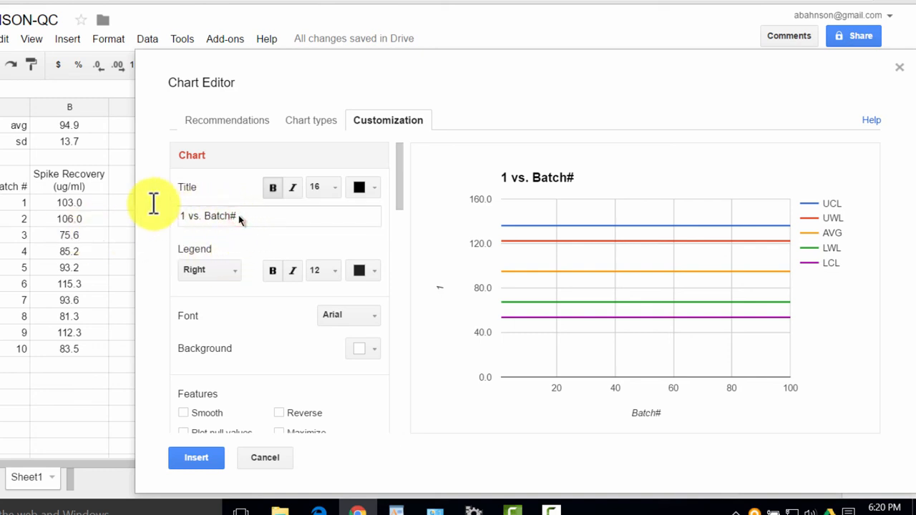
pyautogui.moveTo(236, 218); pyautogui.dragTo(154, 203)
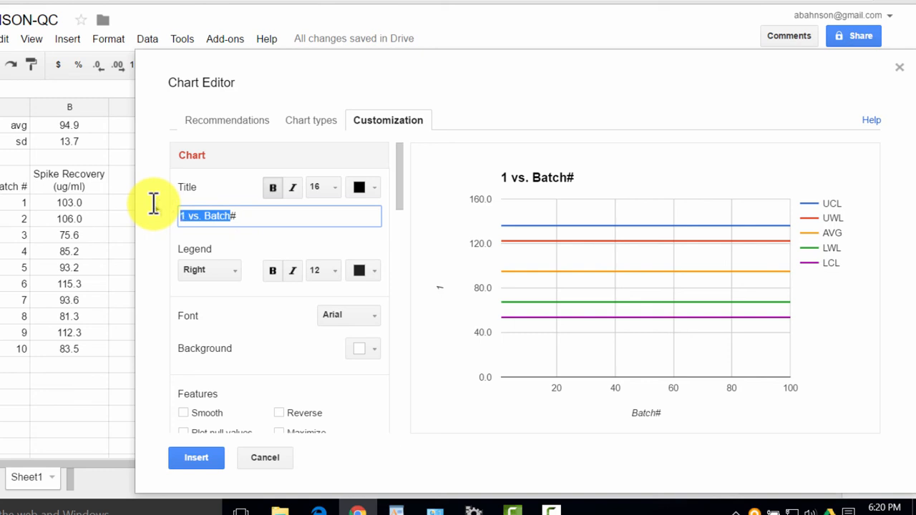
pyautogui.write('Contro')
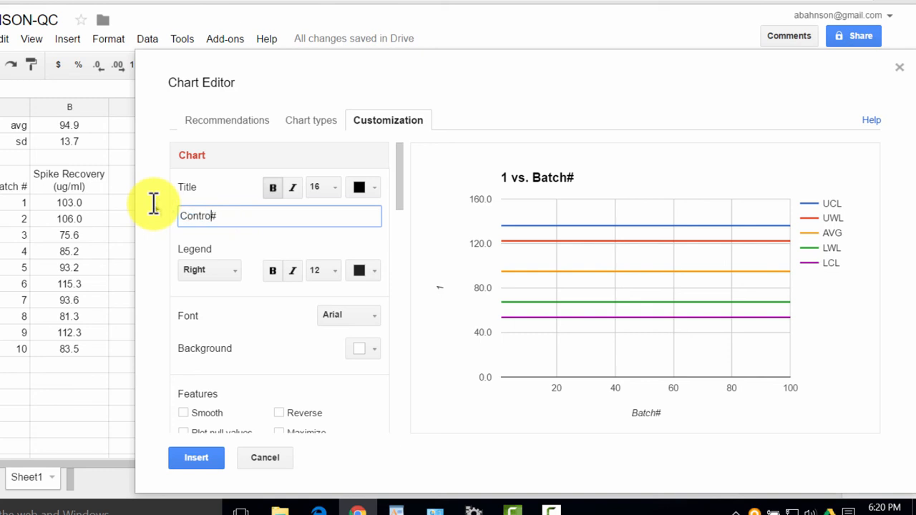
pyautogui.write('l Chart -')
pyautogui.press('Delete')
pyautogui.write('Spike Re')
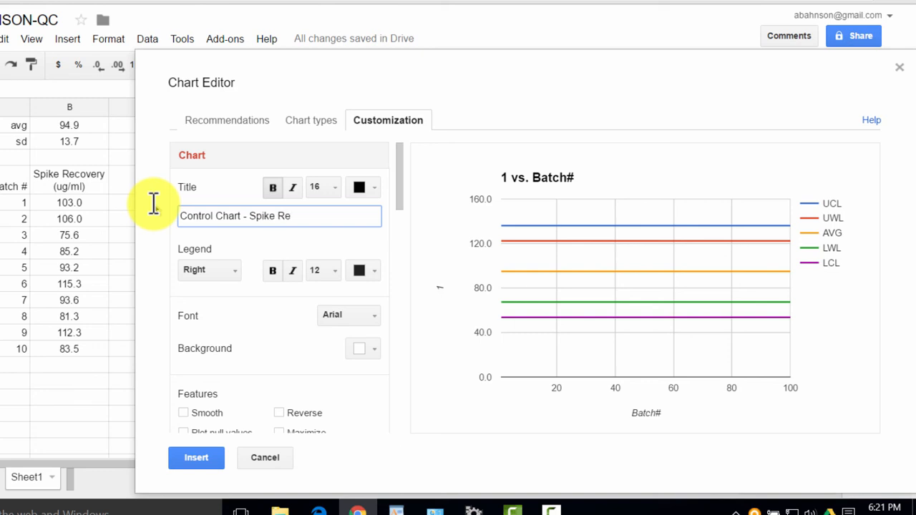
pyautogui.write('covery')
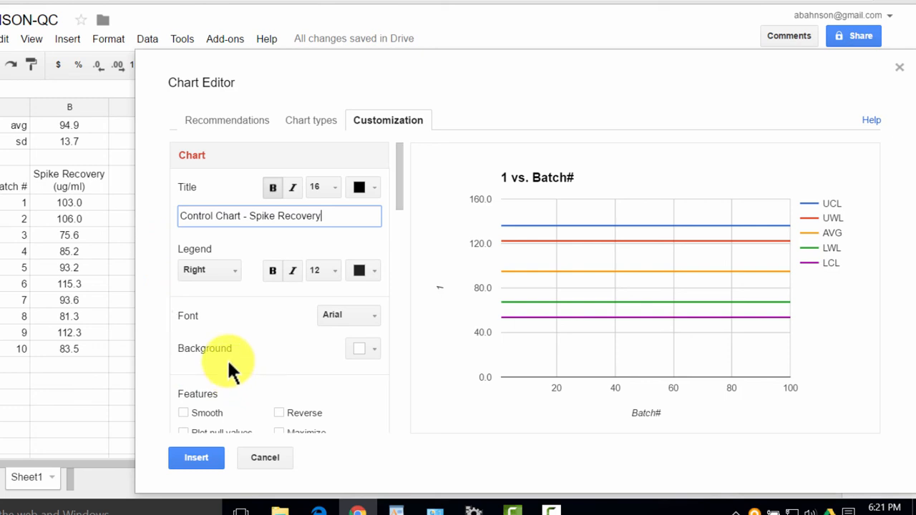
# Step: Set the left vertical axis title to "Recovery Values (ug/ml)" and insert the chart into the sheet
pyautogui.scroll(-1, 228, 365)
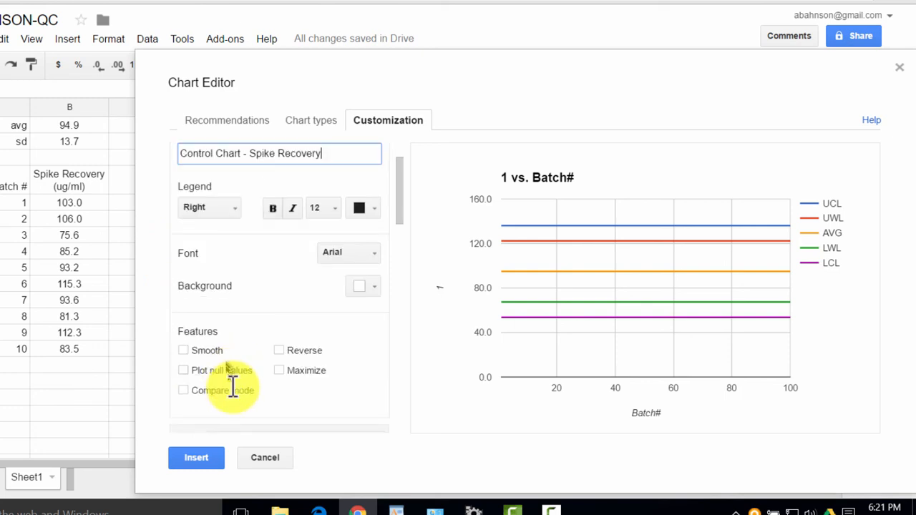
pyautogui.scroll(-2, 239, 369)
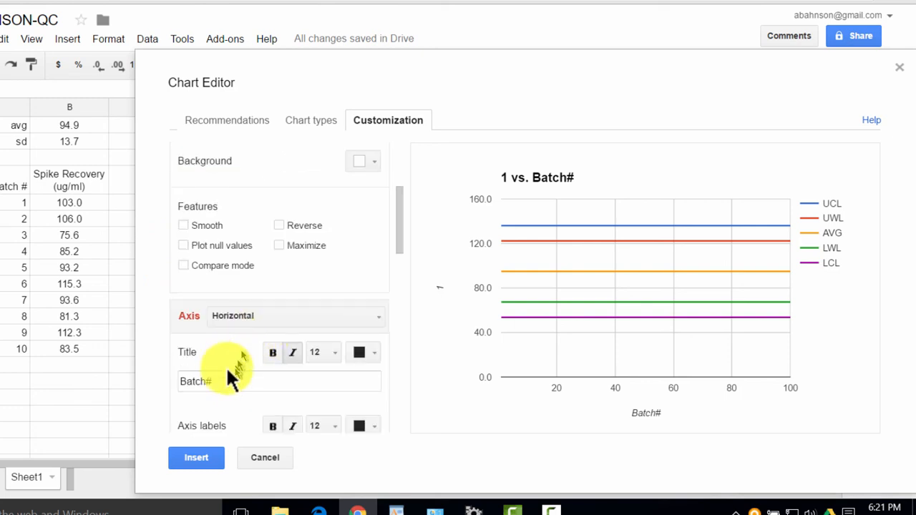
pyautogui.click(648, 414)
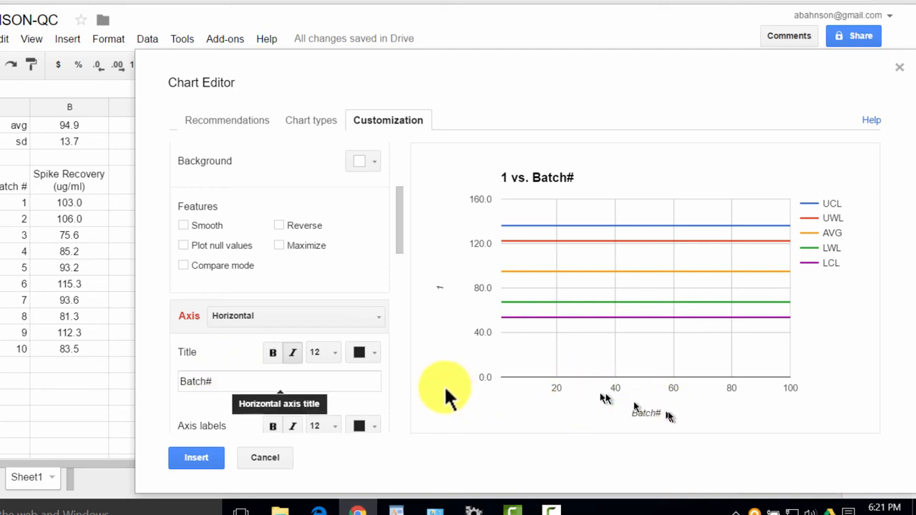
pyautogui.click(378, 317)
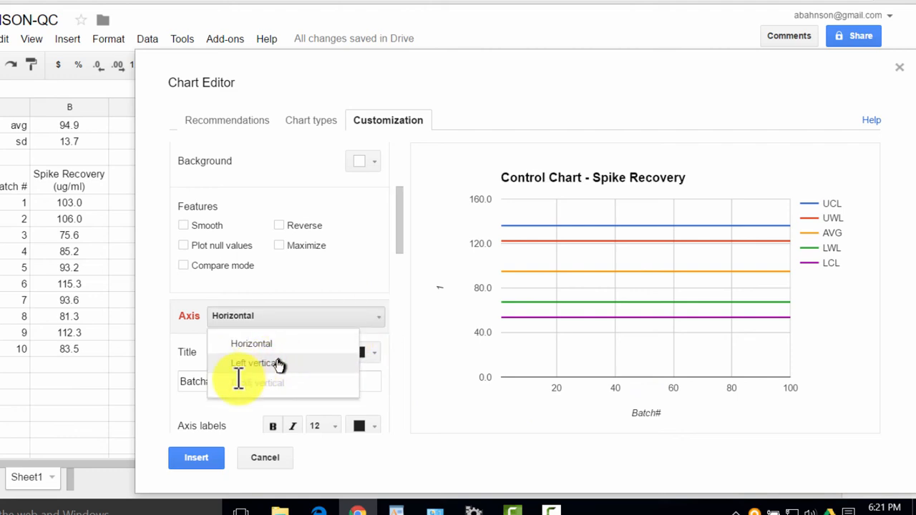
pyautogui.click(278, 363)
pyautogui.click(238, 379)
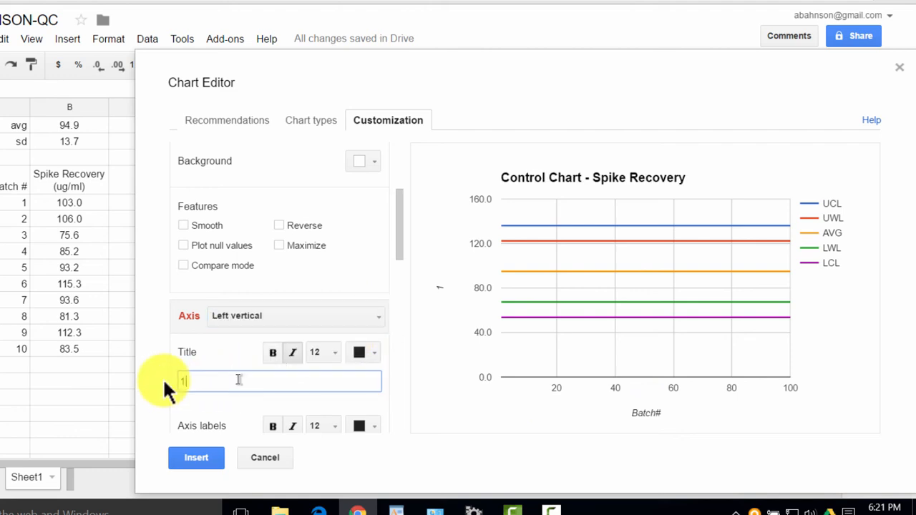
pyautogui.moveTo(238, 380); pyautogui.dragTo(164, 381)
pyautogui.write('Recovery Values (ug/')
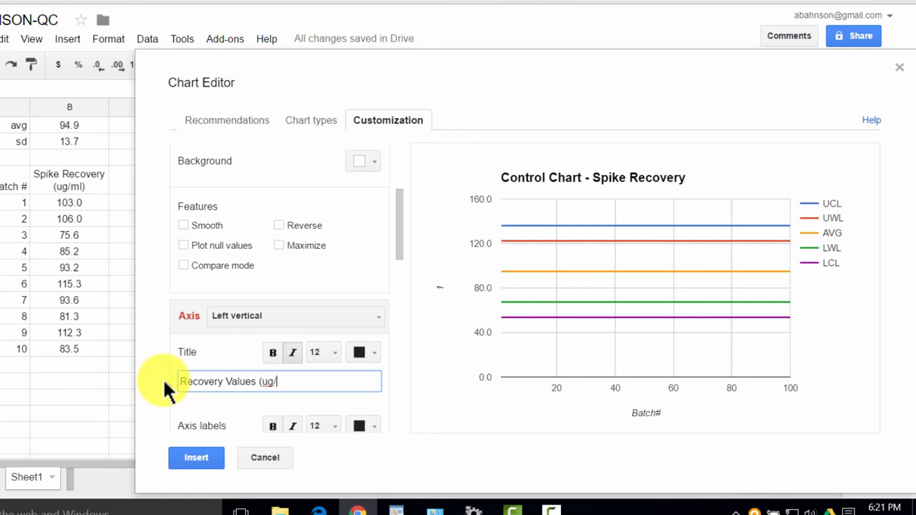
pyautogui.write('ml)')
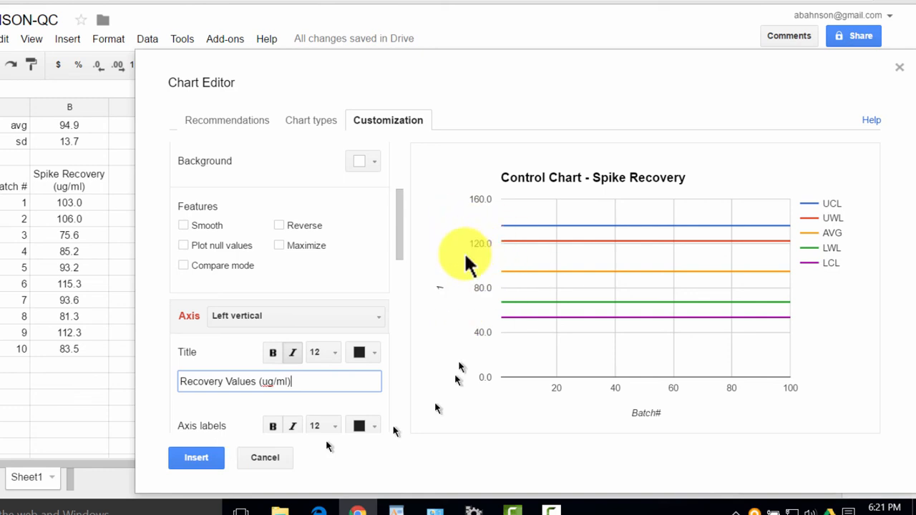
pyautogui.click(199, 459)
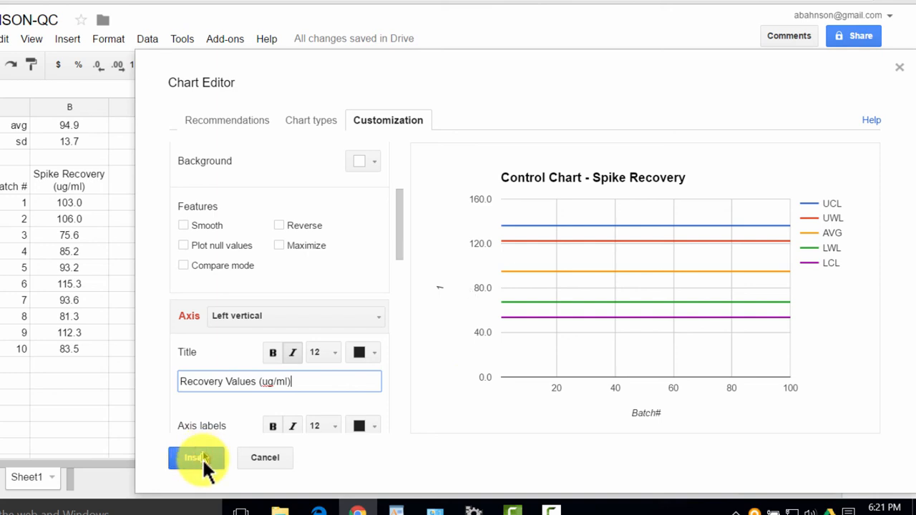
pyautogui.click(201, 458)
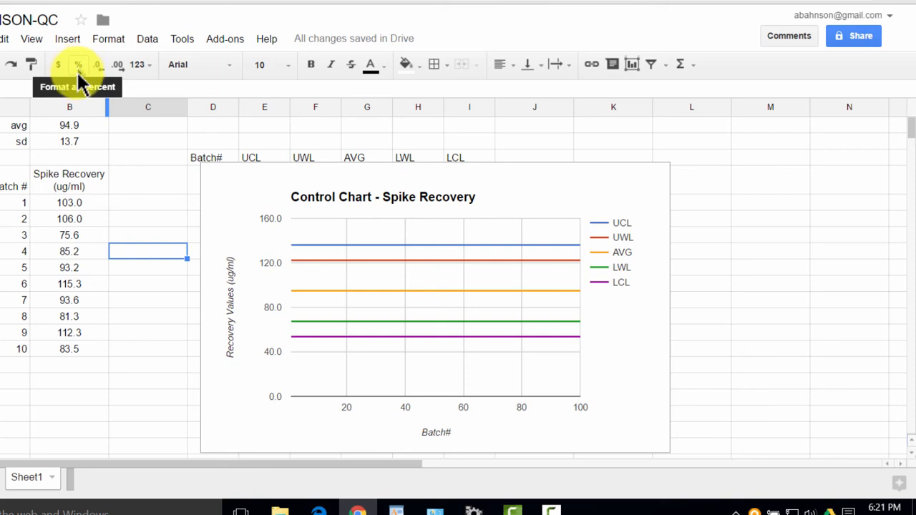
# Step: Try formatting the batch 1 spike recovery value as a percent
pyautogui.click(90, 200)
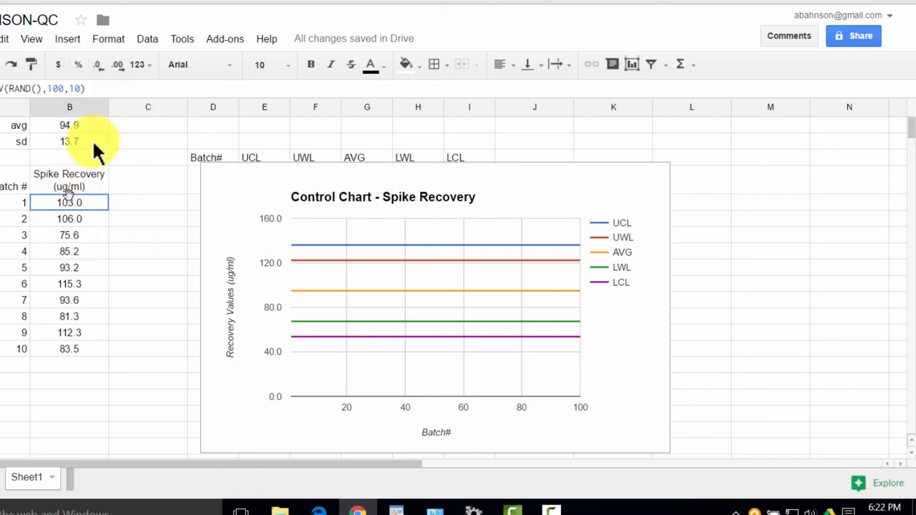
pyautogui.click(74, 65)
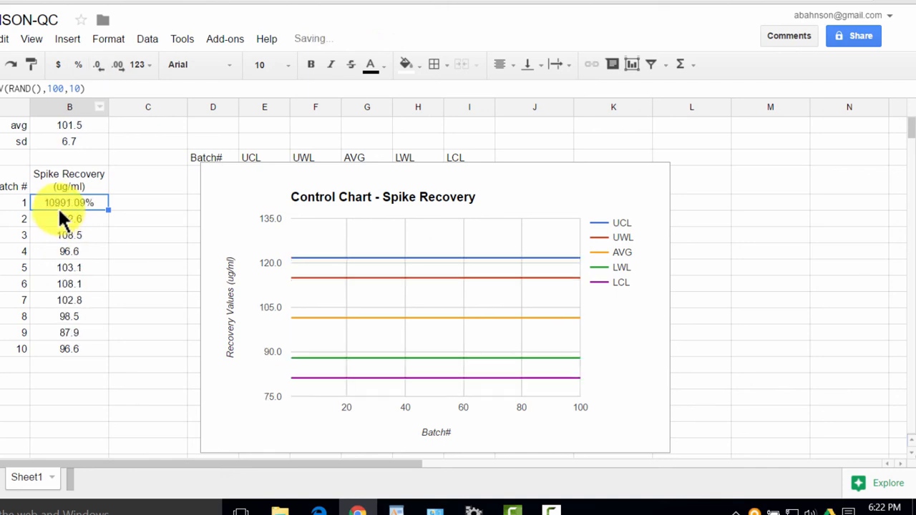
pyautogui.click(77, 67)
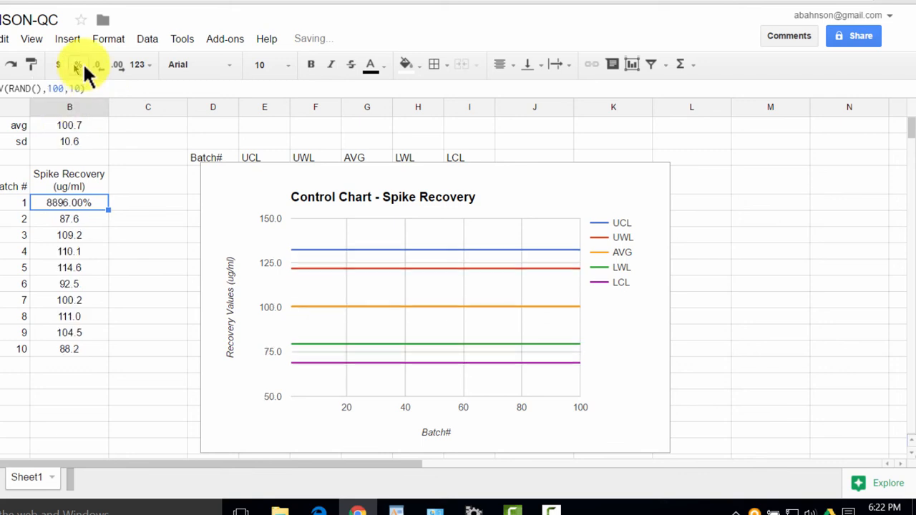
pyautogui.click(79, 66)
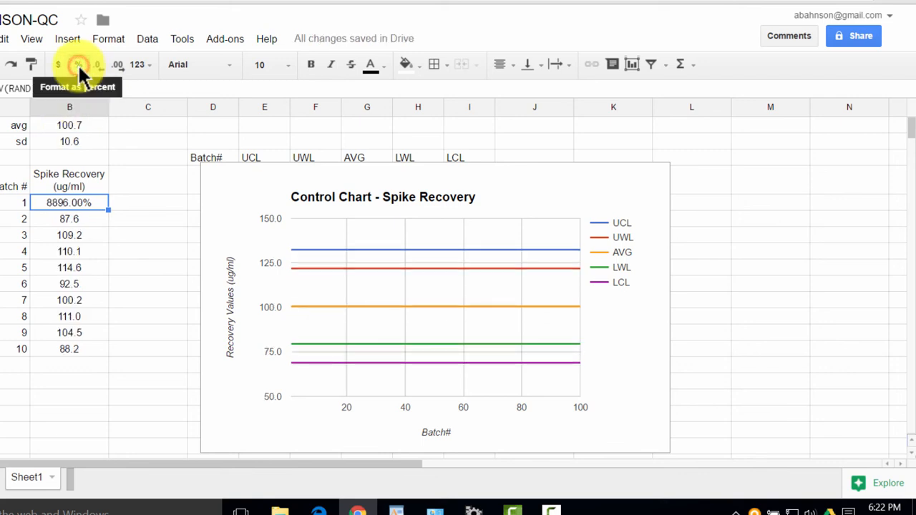
pyautogui.click(81, 68)
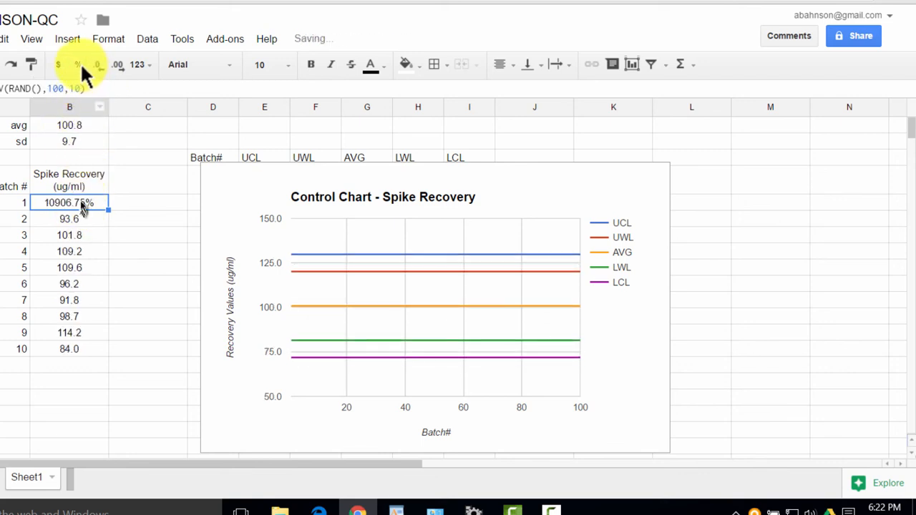
# Step: Set the batch 1 recovery value's number format to Automatic and reduce it to one decimal place
pyautogui.click(109, 39)
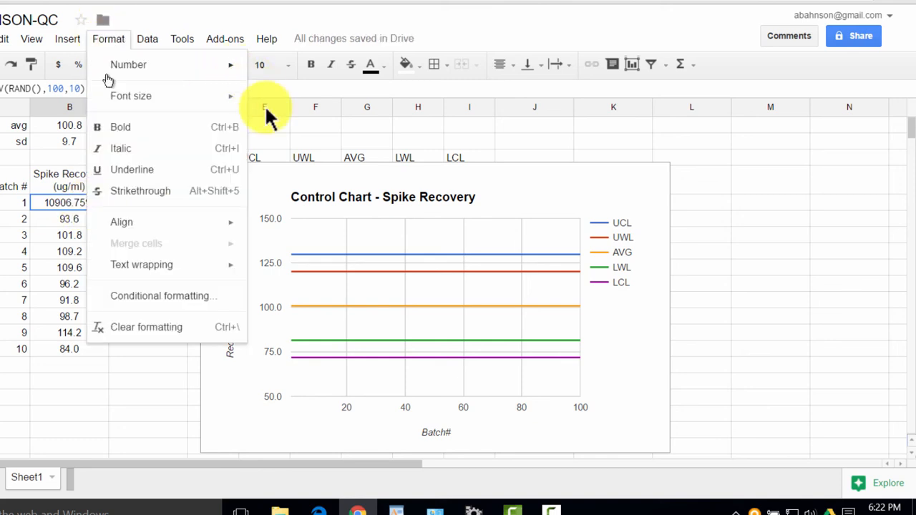
pyautogui.moveTo(231, 72)
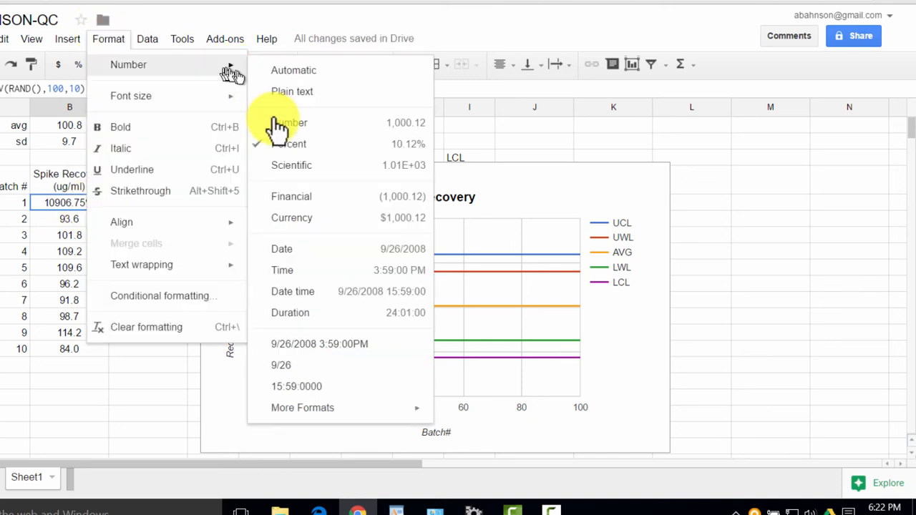
pyautogui.click(287, 72)
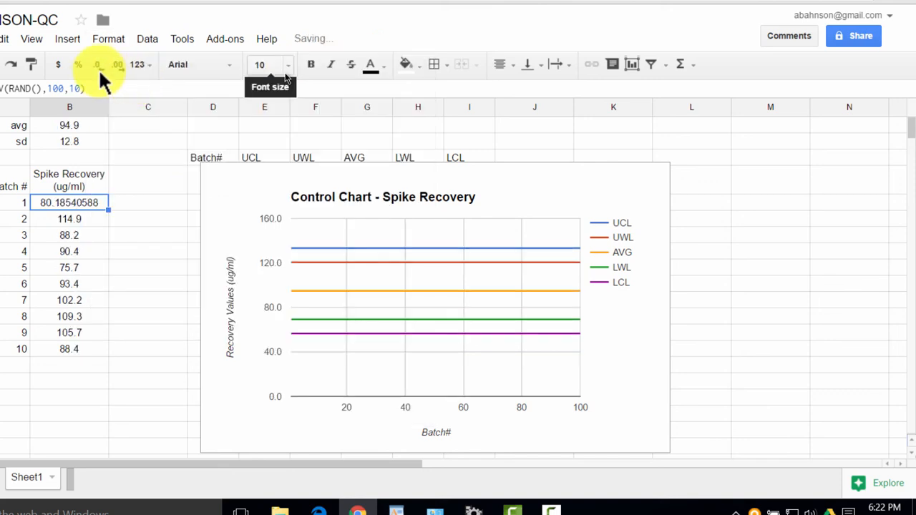
pyautogui.click(98, 65)
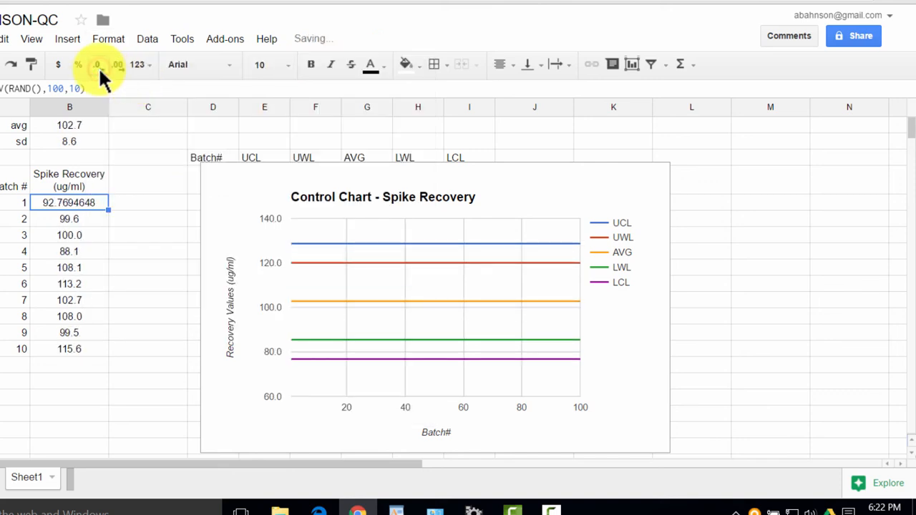
pyautogui.click(98, 66)
pyautogui.click(98, 66)
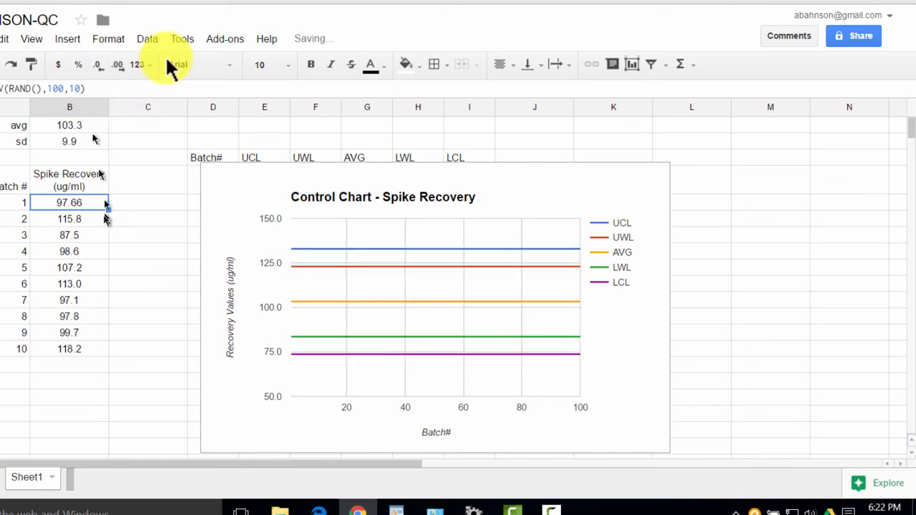
pyautogui.click(101, 67)
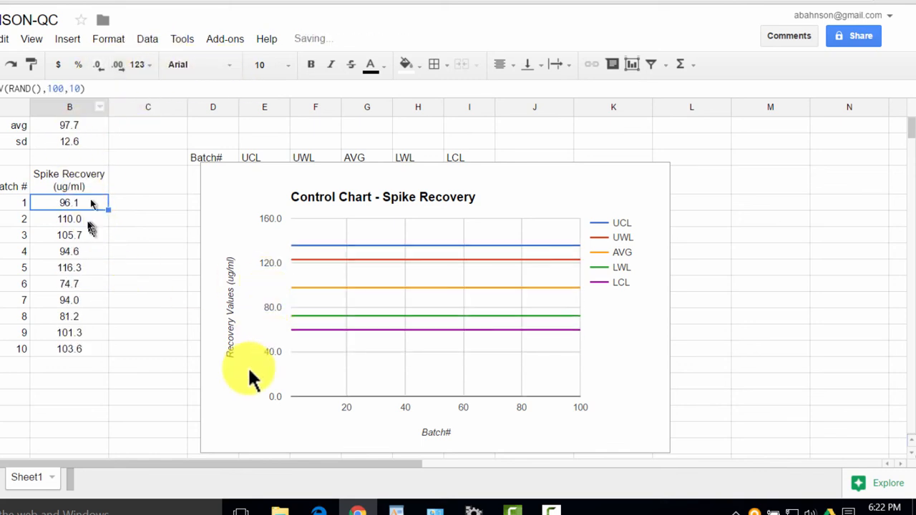
# Step: Open the control chart for advanced editing and bring up its left vertical axis settings
pyautogui.click(276, 217)
pyautogui.click(277, 392)
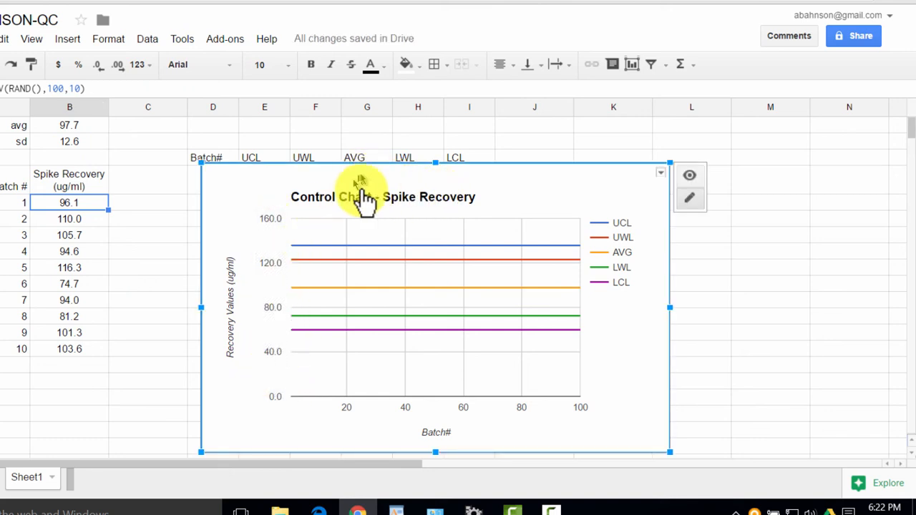
pyautogui.click(661, 174)
pyautogui.click(631, 197)
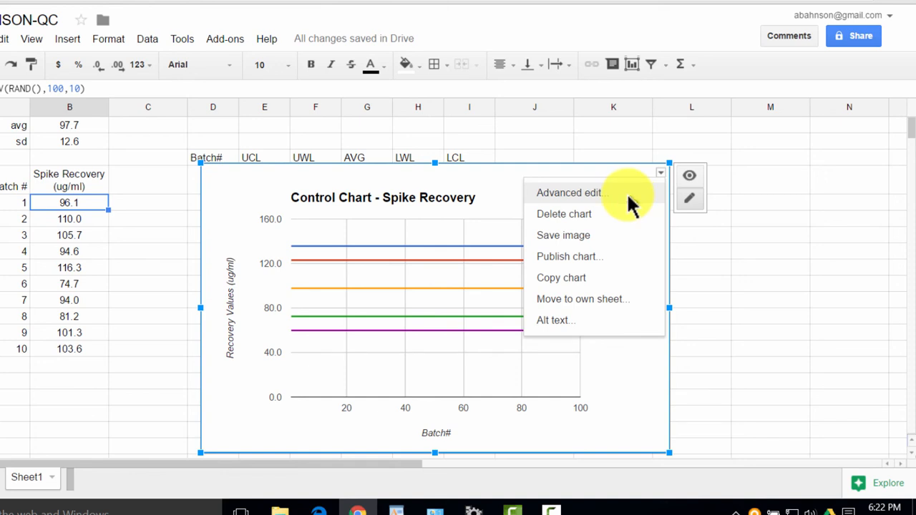
pyautogui.click(618, 199)
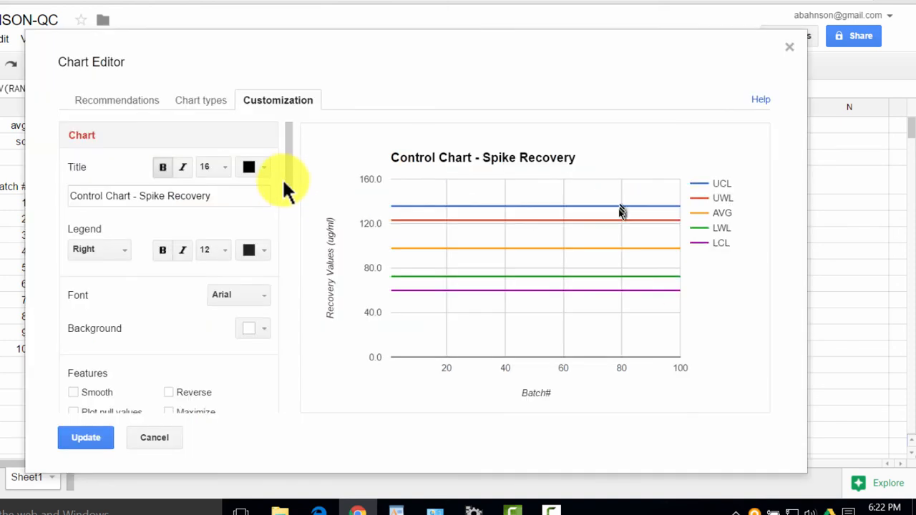
pyautogui.click(286, 179)
pyautogui.moveTo(287, 191); pyautogui.dragTo(286, 197)
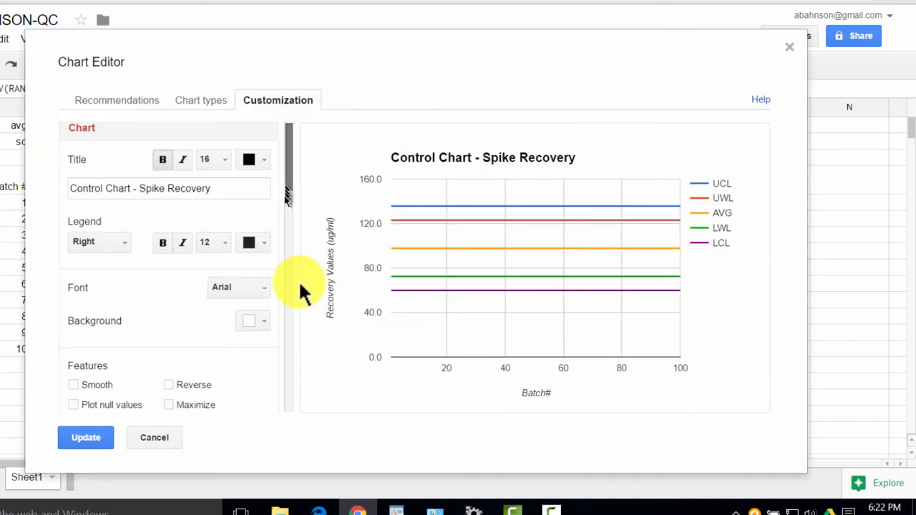
pyautogui.scroll(-5, 276, 194)
pyautogui.scroll(1, 274, 129)
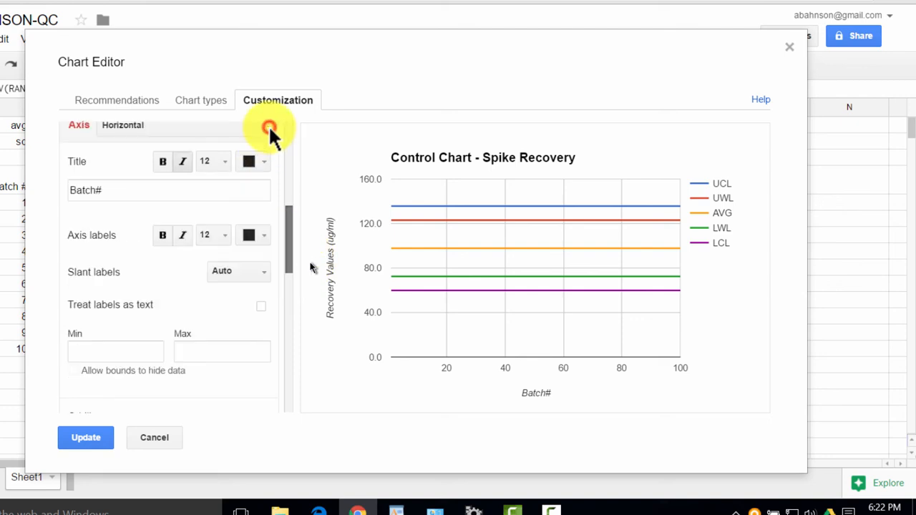
pyautogui.click(186, 126)
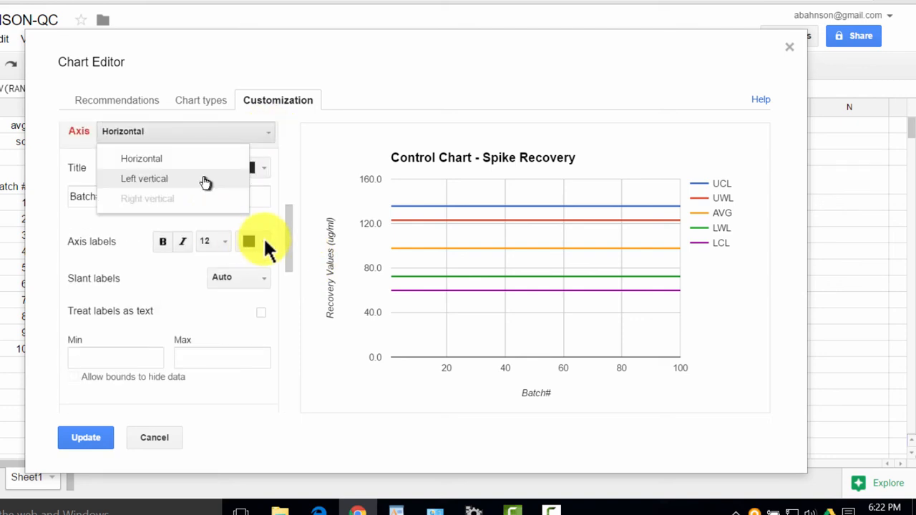
pyautogui.click(205, 182)
# Step: Set the number format of the chart's left vertical axis to None
pyautogui.moveTo(286, 256); pyautogui.dragTo(284, 274)
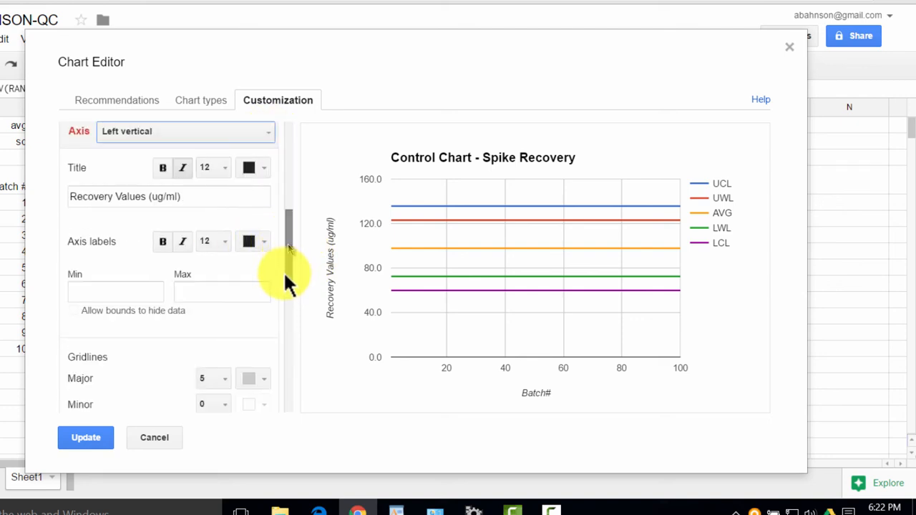
pyautogui.scroll(-1, 285, 284)
pyautogui.scroll(-2, 284, 285)
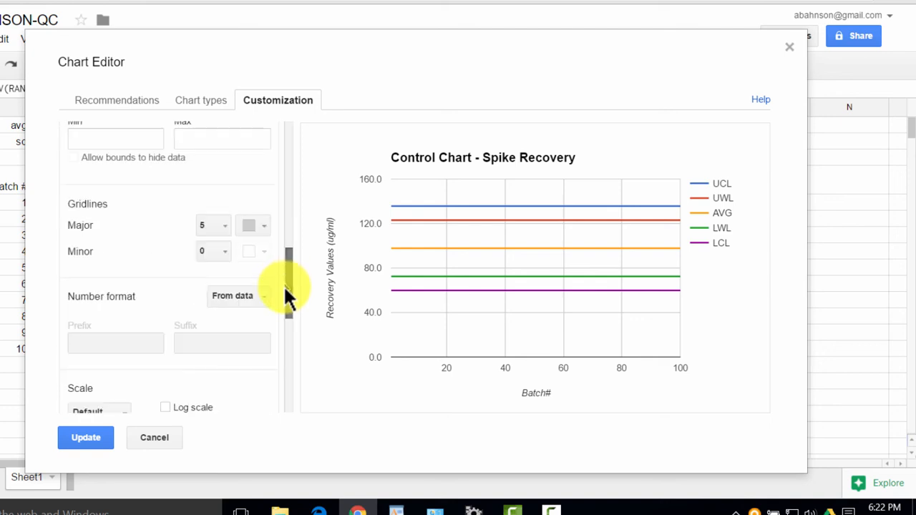
pyautogui.scroll(-1, 283, 294)
pyautogui.scroll(-1, 285, 307)
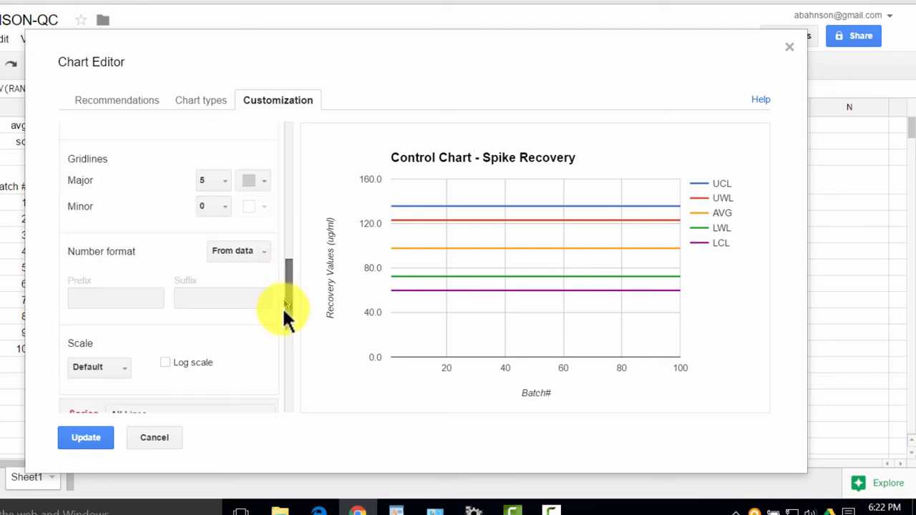
pyautogui.scroll(-1, 253, 279)
pyautogui.scroll(-1, 130, 182)
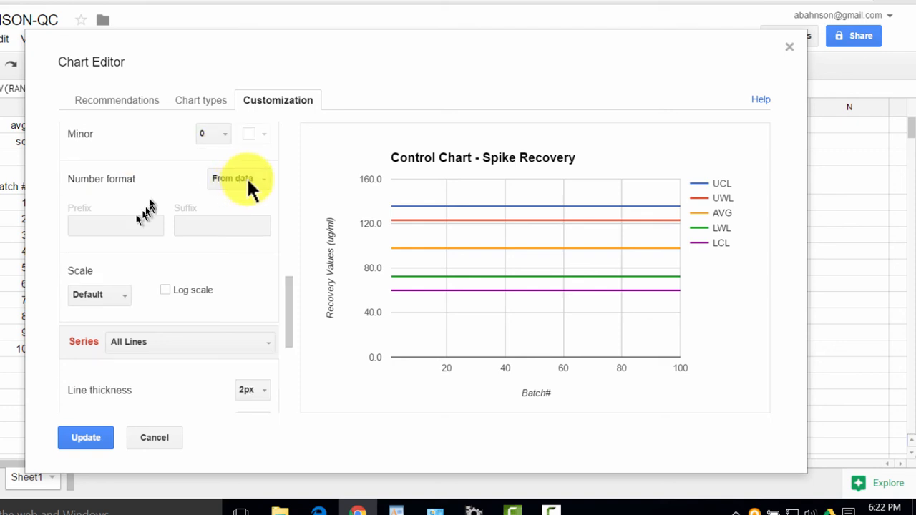
pyautogui.click(262, 179)
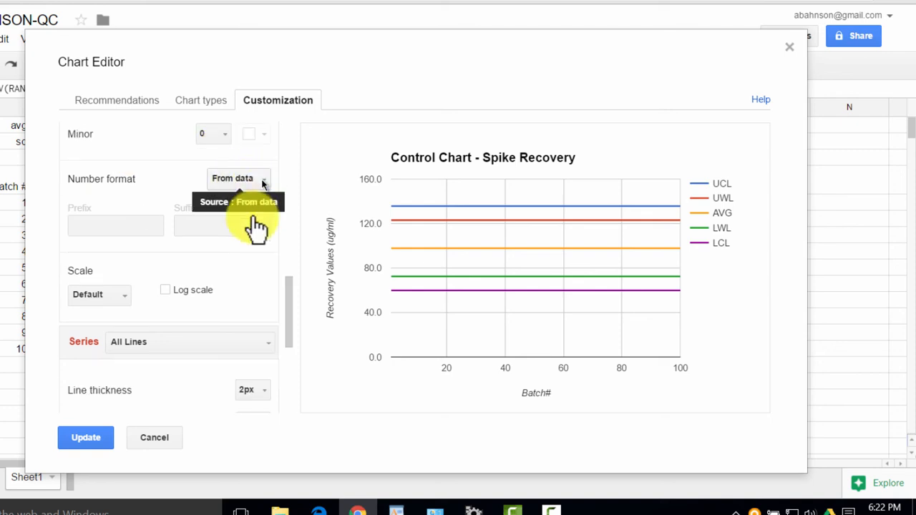
pyautogui.click(262, 179)
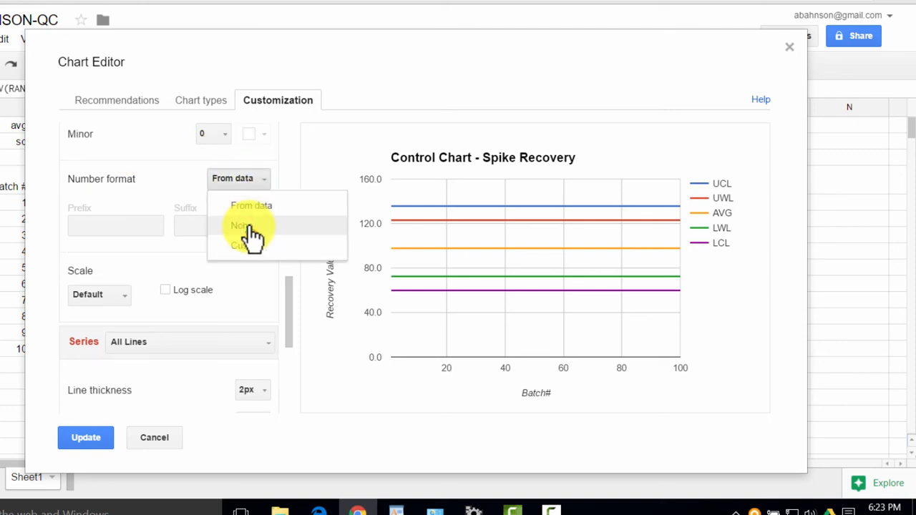
pyautogui.click(244, 226)
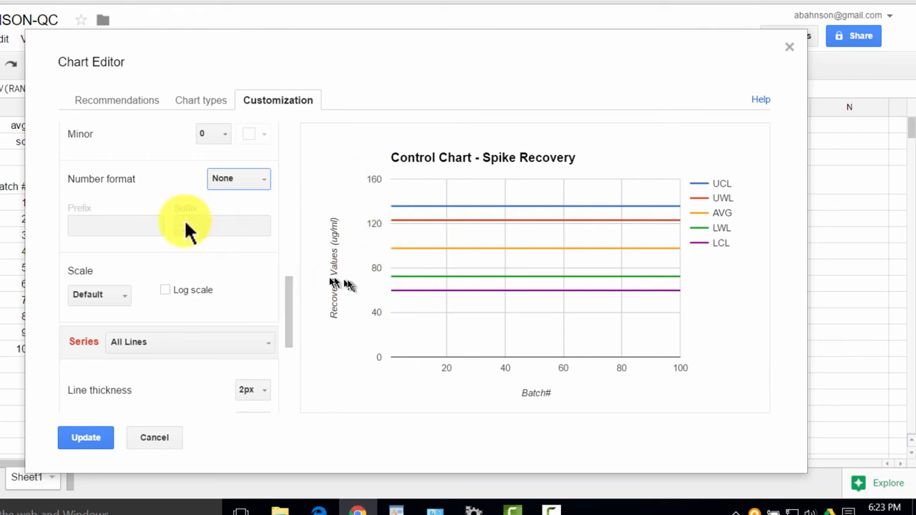
pyautogui.scroll(3, 296, 277)
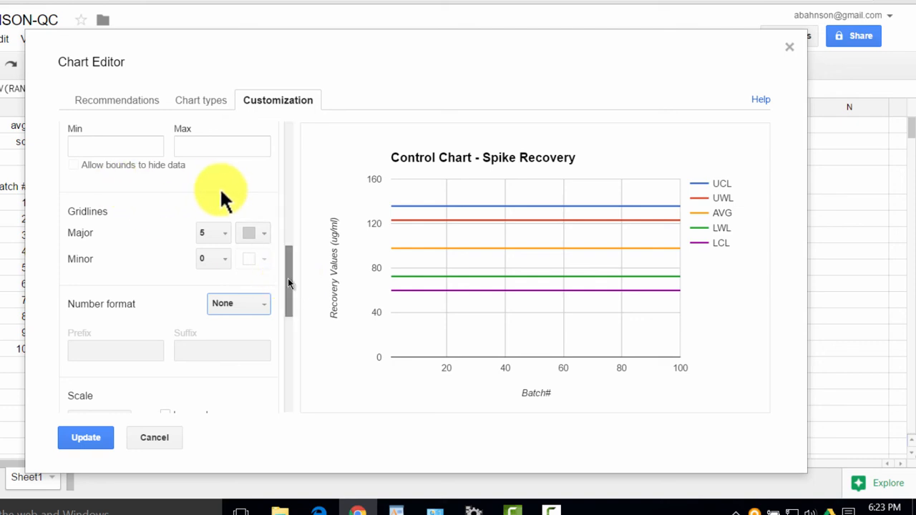
pyautogui.scroll(1, 220, 194)
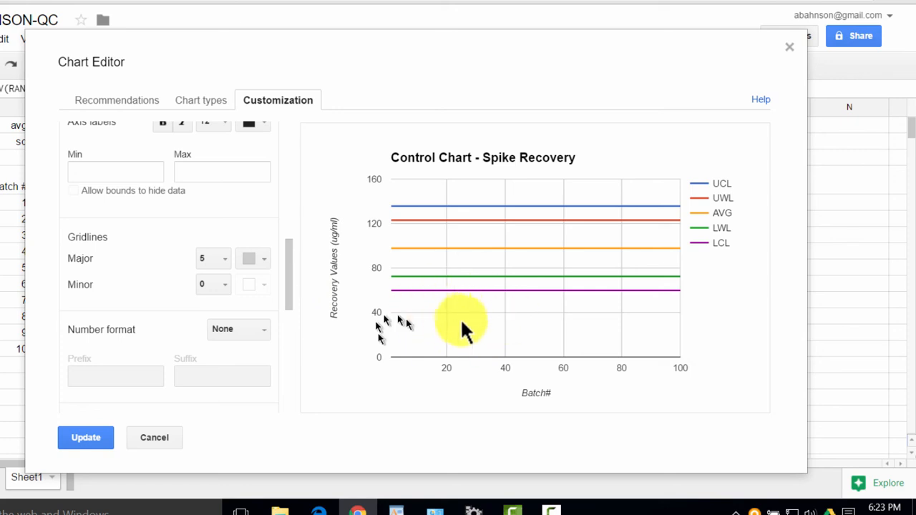
# Step: Apply the axis format change and move the control chart beside the limits table, starting at column J near the first row
pyautogui.click(90, 438)
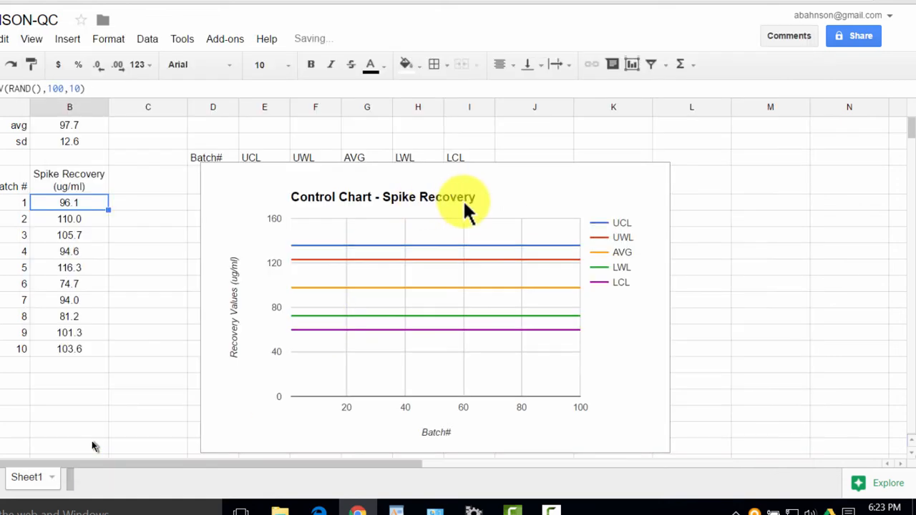
pyautogui.click(568, 177)
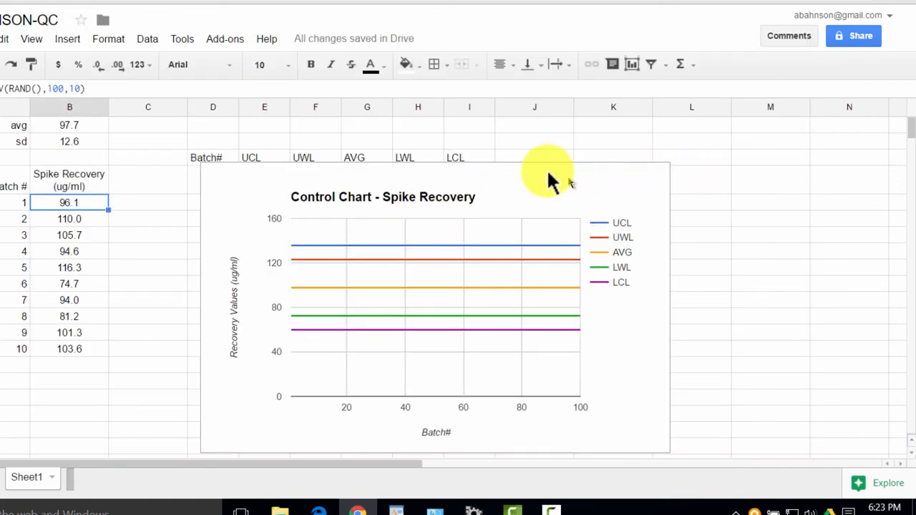
pyautogui.moveTo(548, 173); pyautogui.dragTo(760, 184)
pyautogui.click(763, 185)
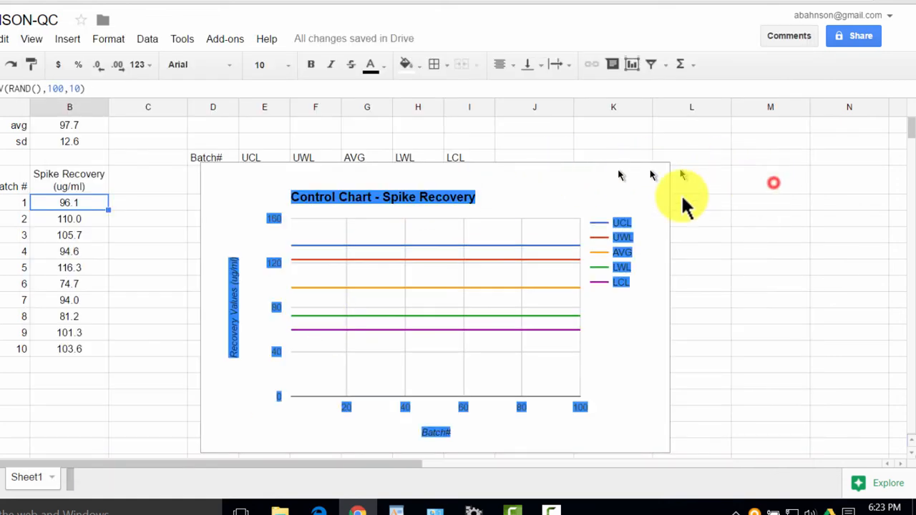
pyautogui.click(555, 177)
pyautogui.click(532, 180)
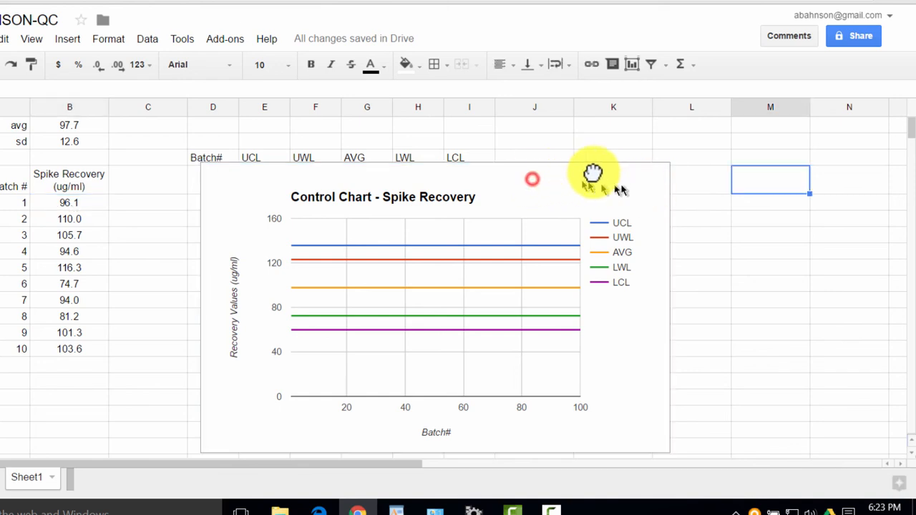
pyautogui.moveTo(826, 152); pyautogui.dragTo(845, 133)
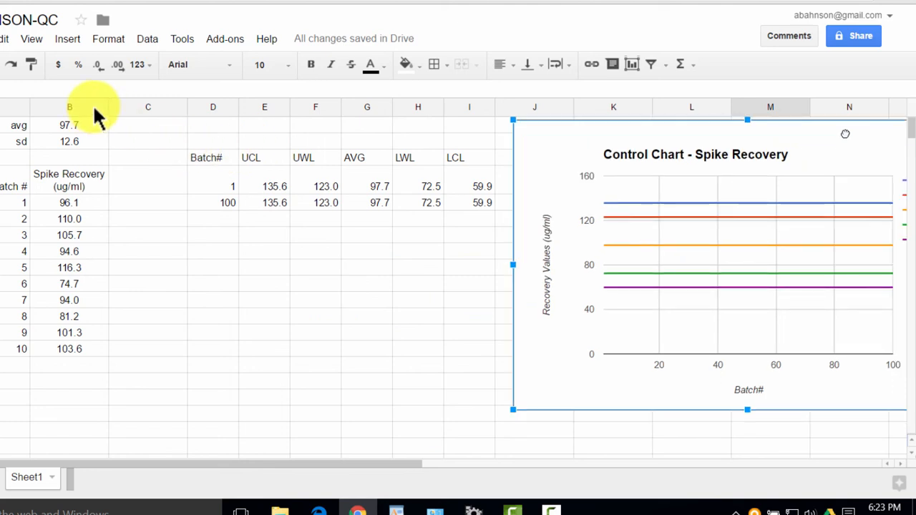
# Step: Narrow all of the sheet's columns together and make columns C through I narrower still
pyautogui.click(118, 109)
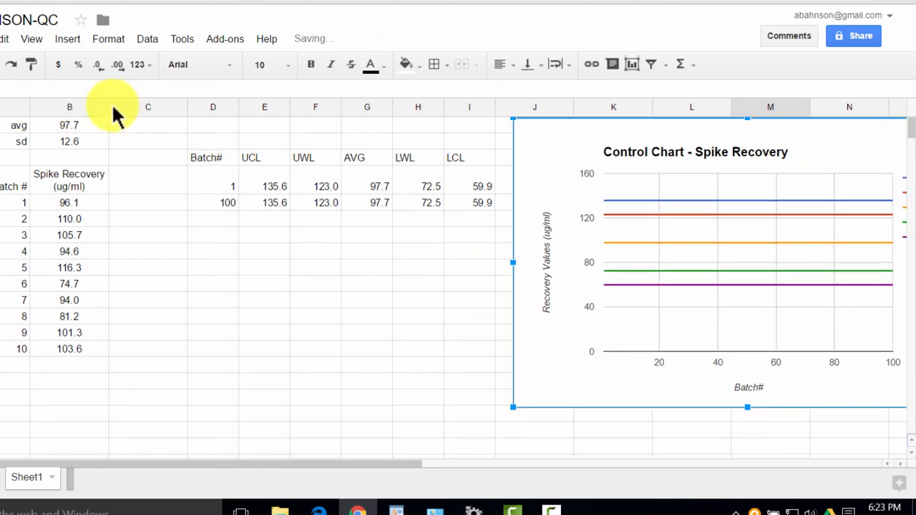
pyautogui.hotkey('ctrl', 'a')
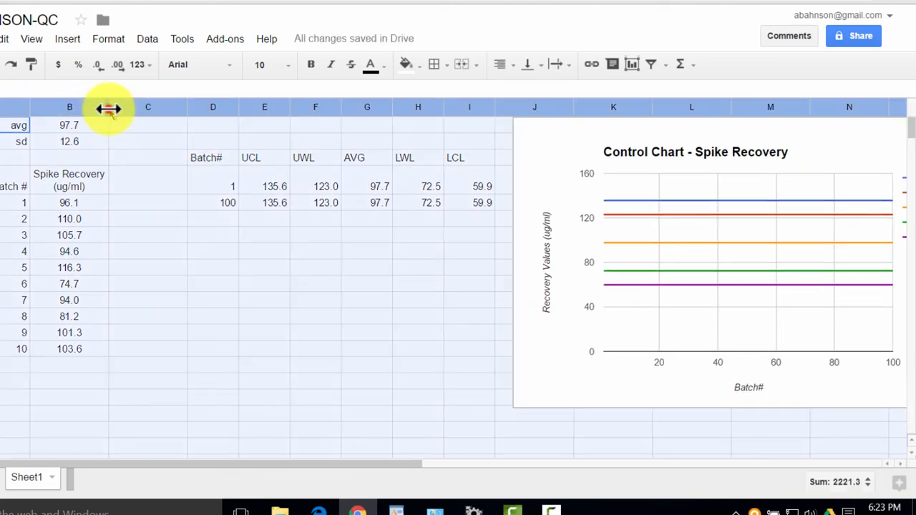
pyautogui.moveTo(107, 108); pyautogui.dragTo(89, 110)
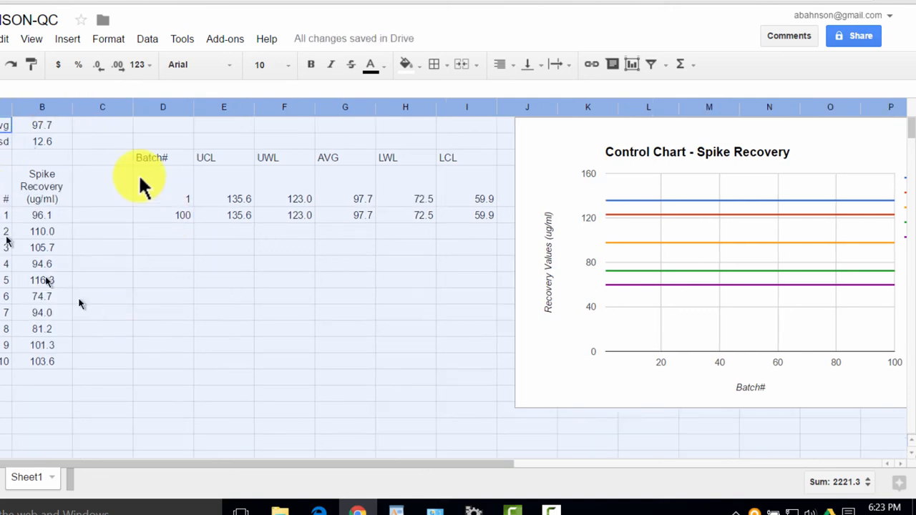
pyautogui.click(102, 313)
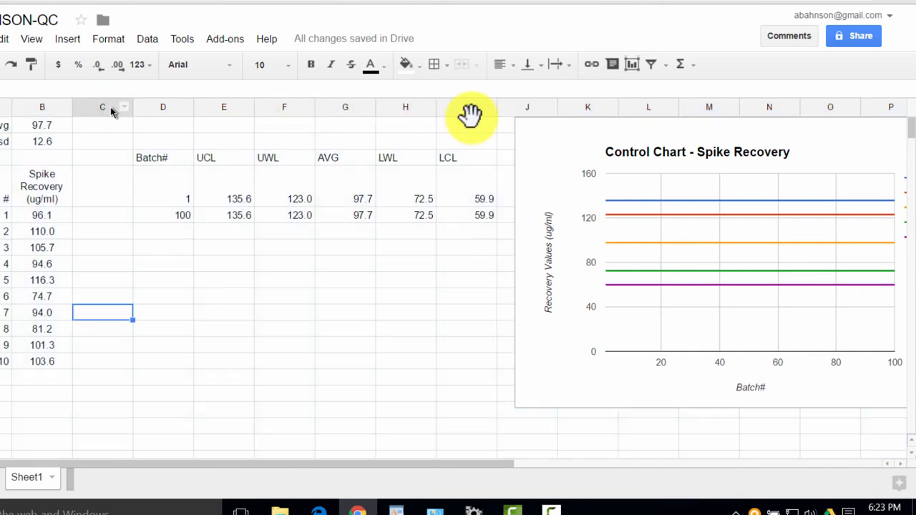
pyautogui.moveTo(111, 108); pyautogui.dragTo(469, 113)
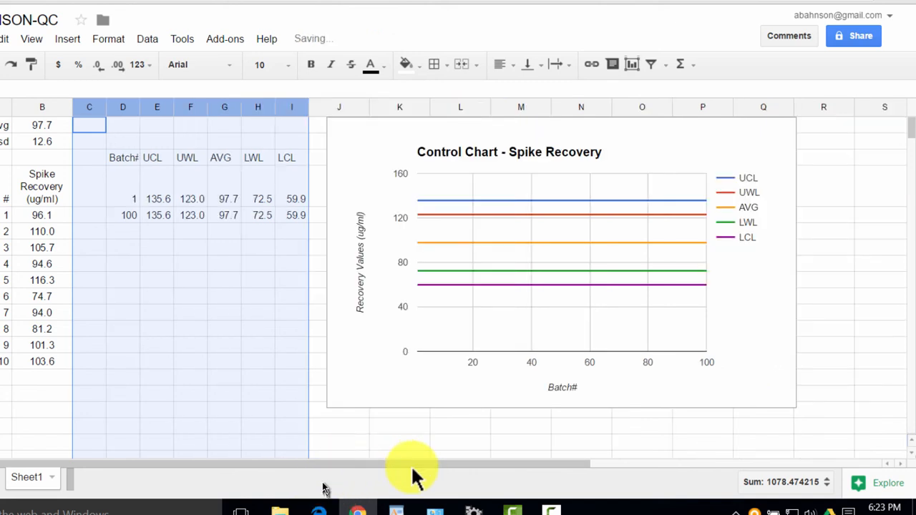
pyautogui.click(341, 456)
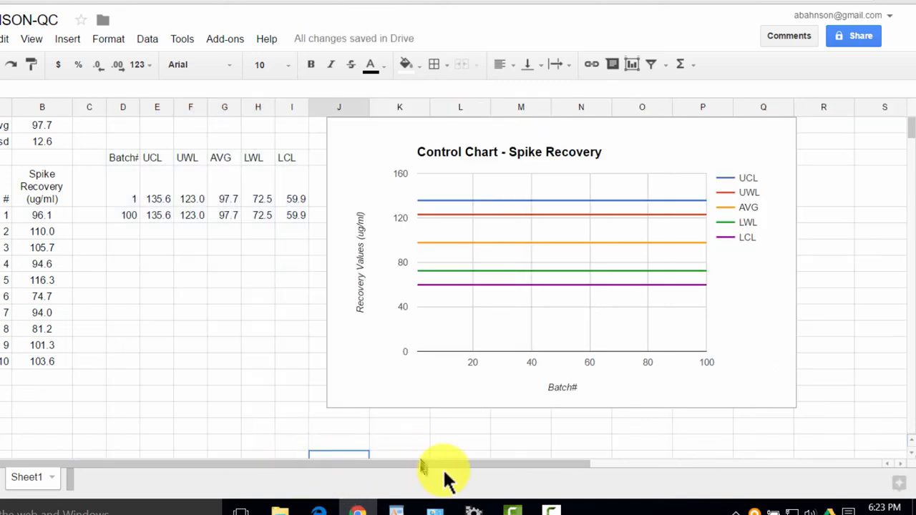
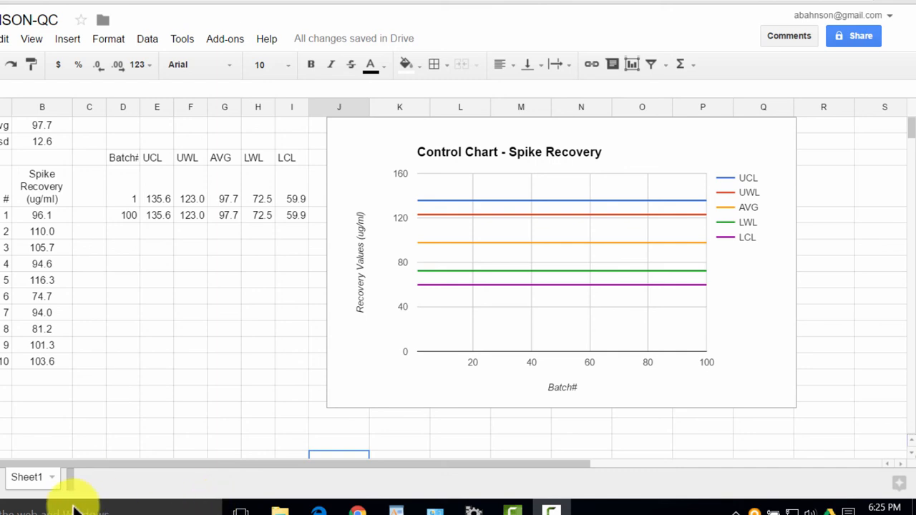
# Step: Rename Sheet1 as controlchart
pyautogui.rightClick(43, 480)
pyautogui.doubleClick(43, 480)
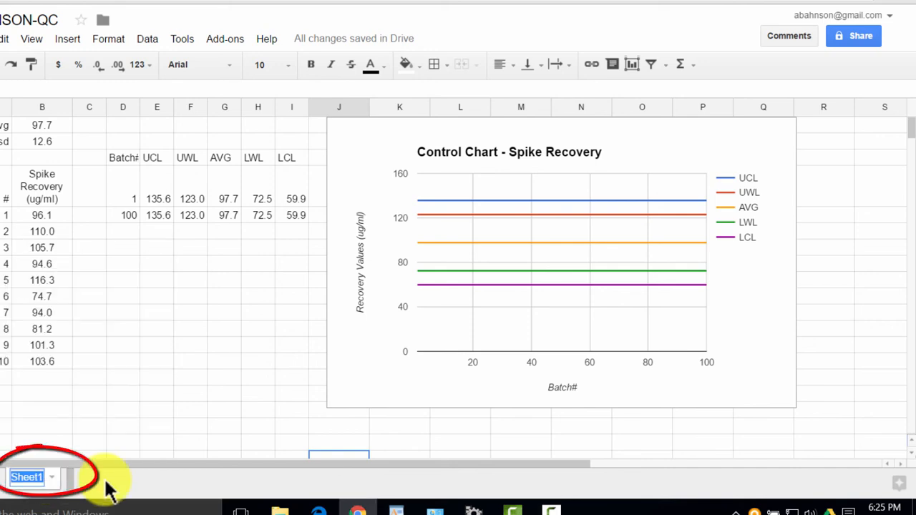
pyautogui.write('control')
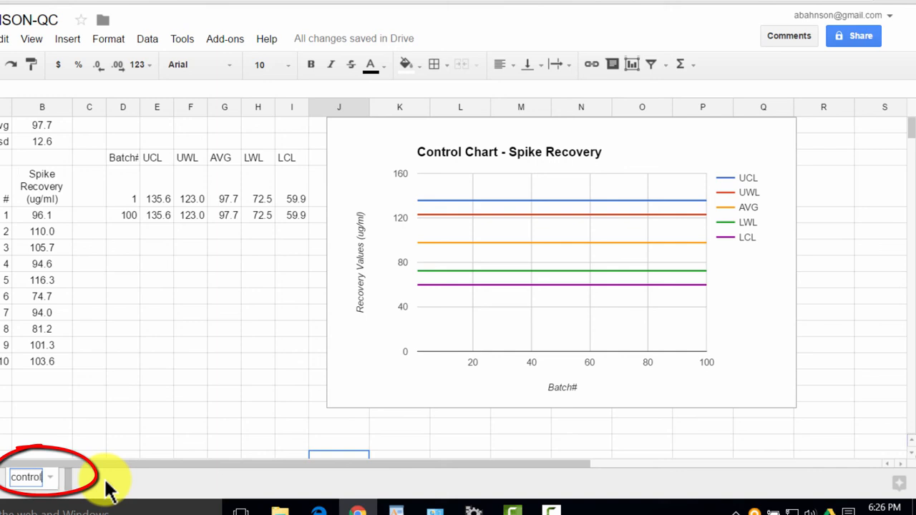
pyautogui.write('c')
pyautogui.write('hart')
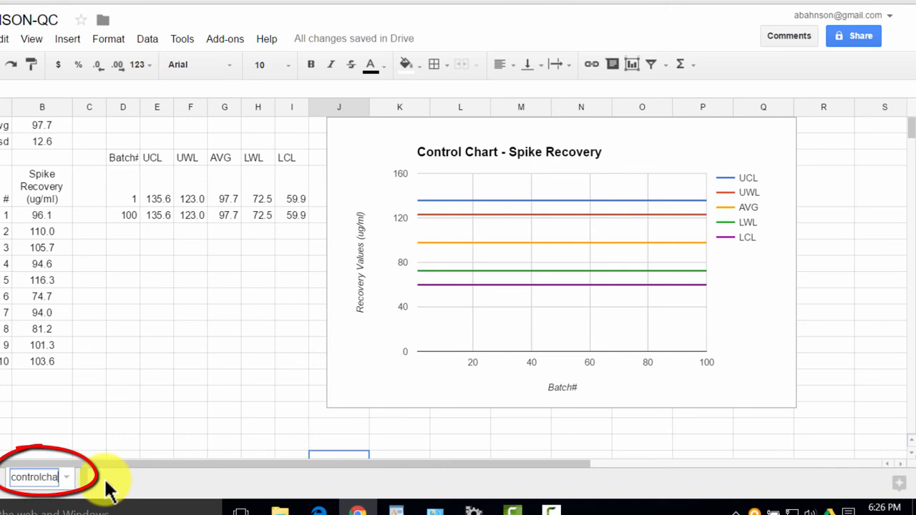
pyautogui.click(150, 413)
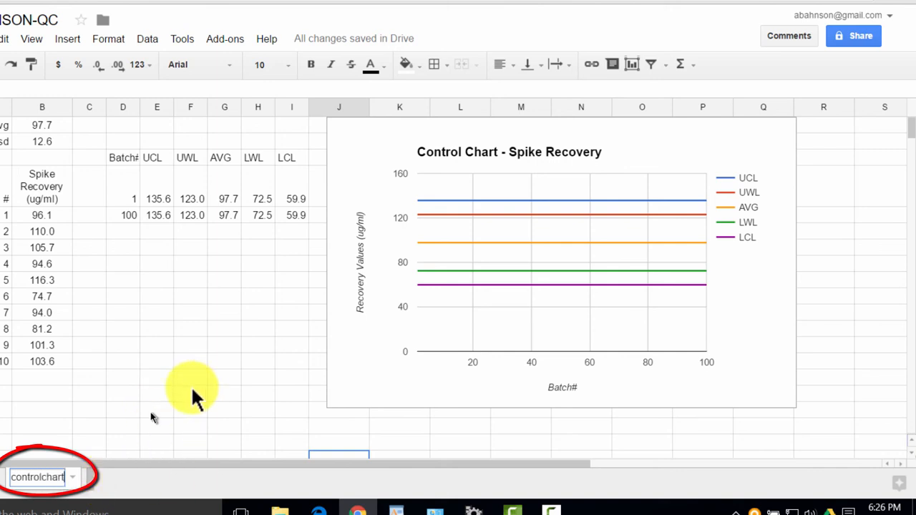
pyautogui.click(152, 412)
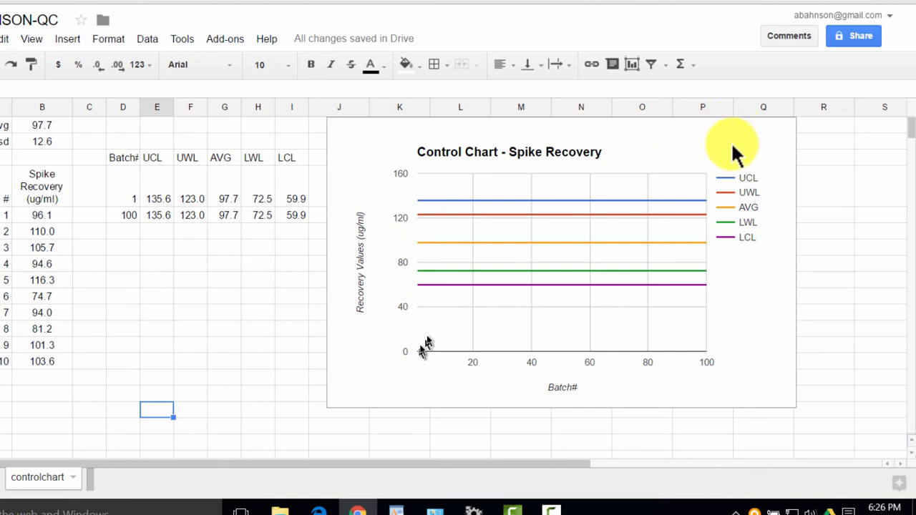
# Step: Open the control chart for advanced editing and bring up the gridline settings of its horizontal axis
pyautogui.click(787, 136)
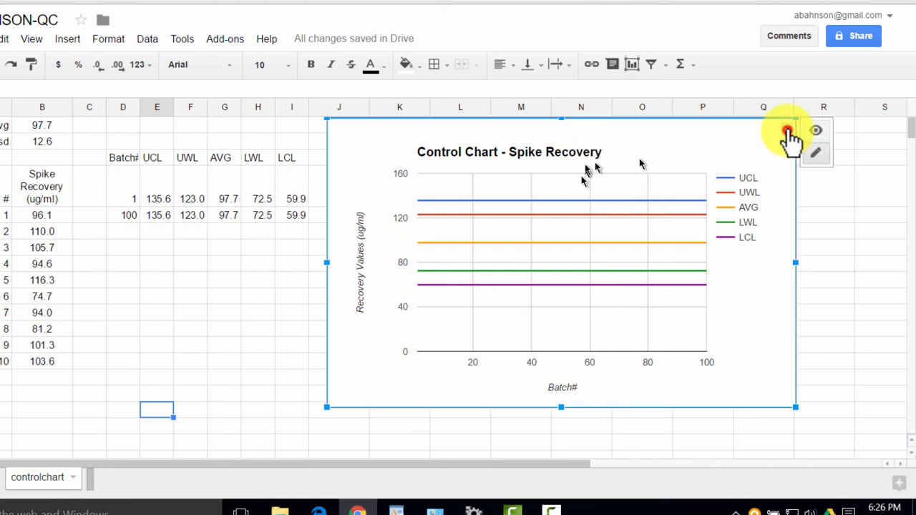
pyautogui.click(787, 129)
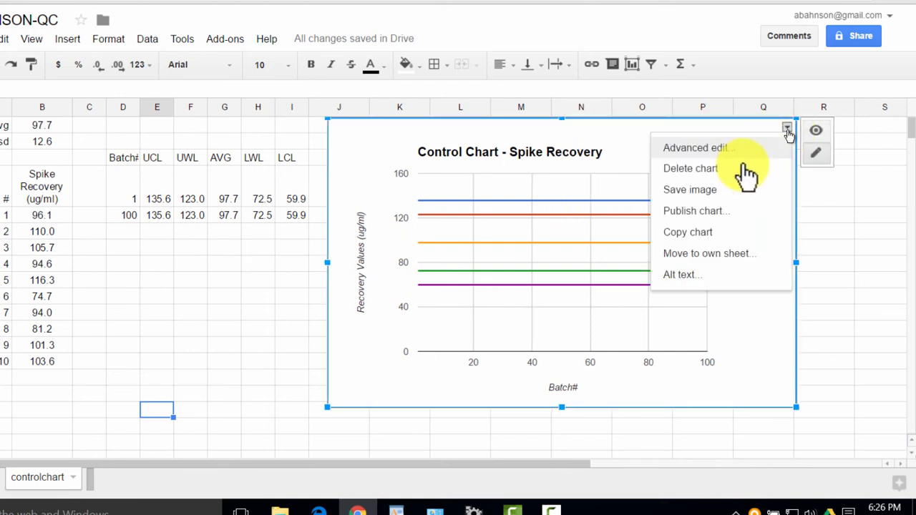
pyautogui.click(681, 149)
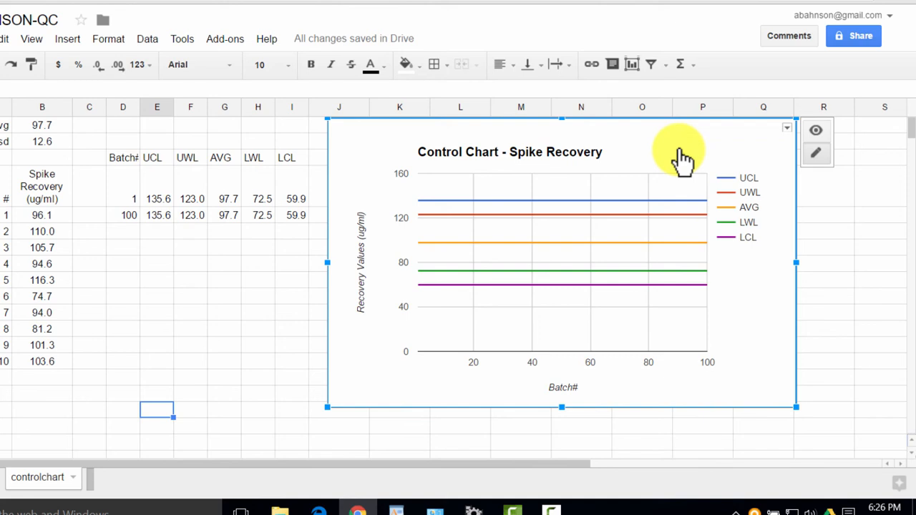
pyautogui.moveTo(287, 164); pyautogui.dragTo(288, 214)
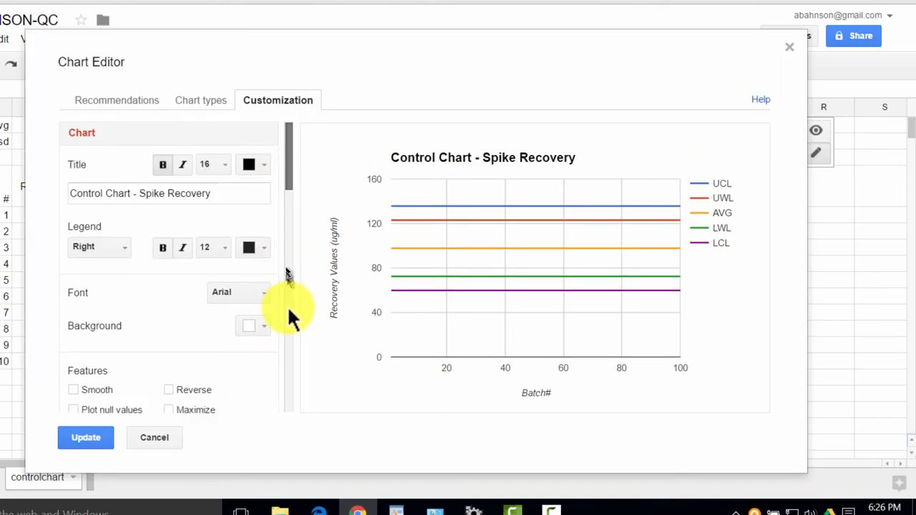
pyautogui.moveTo(290, 269); pyautogui.dragTo(269, 166)
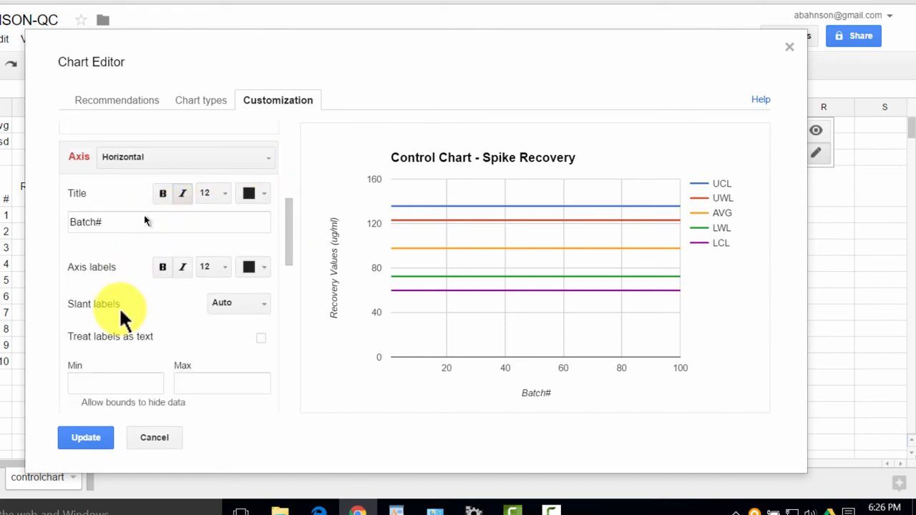
pyautogui.click(289, 247)
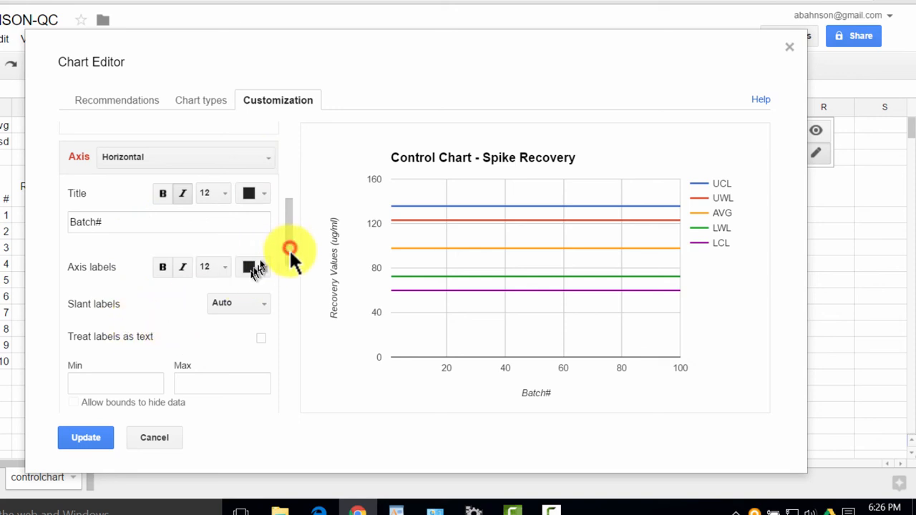
pyautogui.scroll(-1, 289, 283)
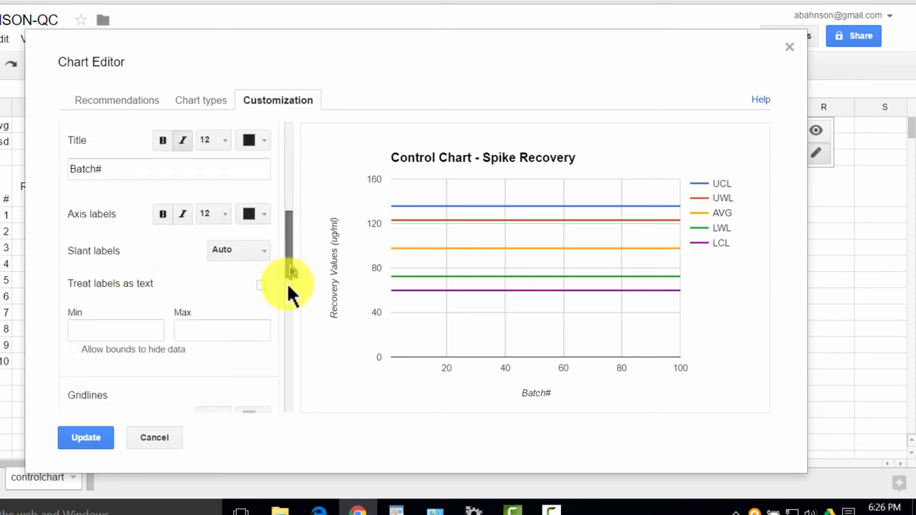
pyautogui.scroll(-1, 288, 286)
pyautogui.scroll(-1, 286, 283)
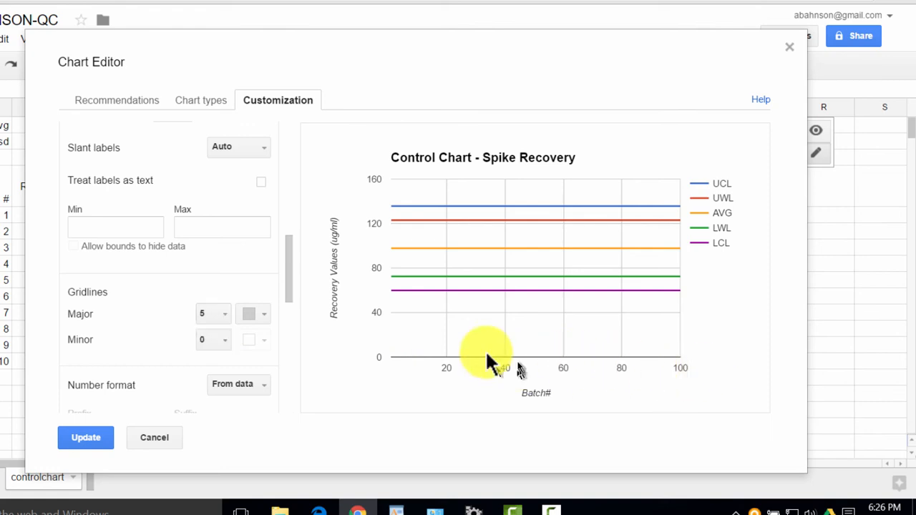
# Step: Set the horizontal axis's major gridline count to 6 and reopen the gridline count choices
pyautogui.click(225, 315)
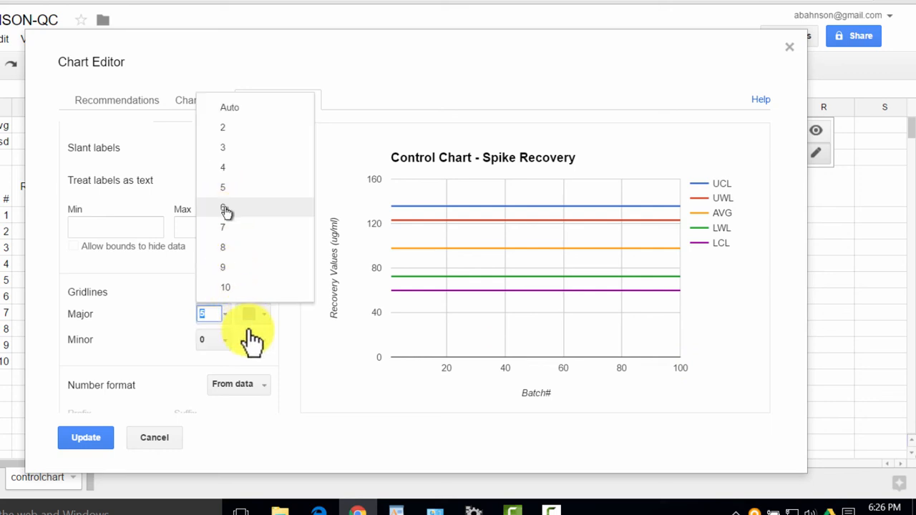
pyautogui.click(224, 208)
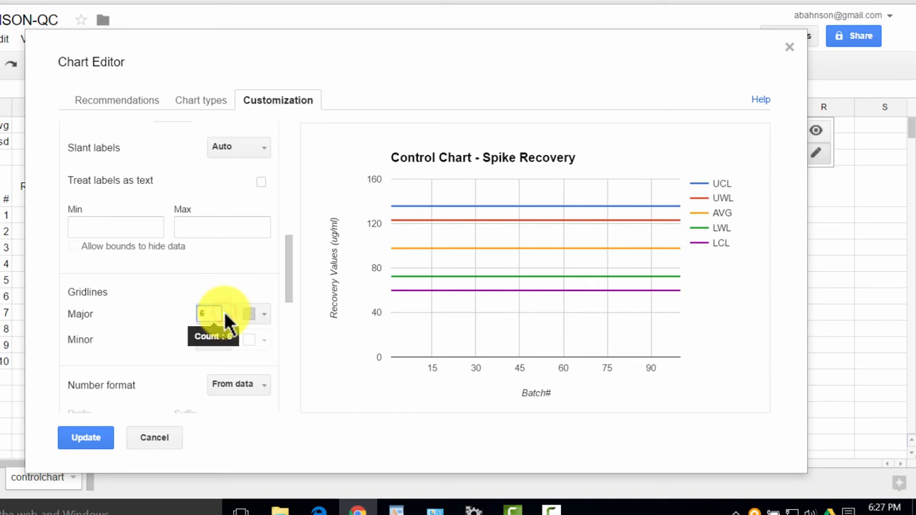
pyautogui.click(224, 312)
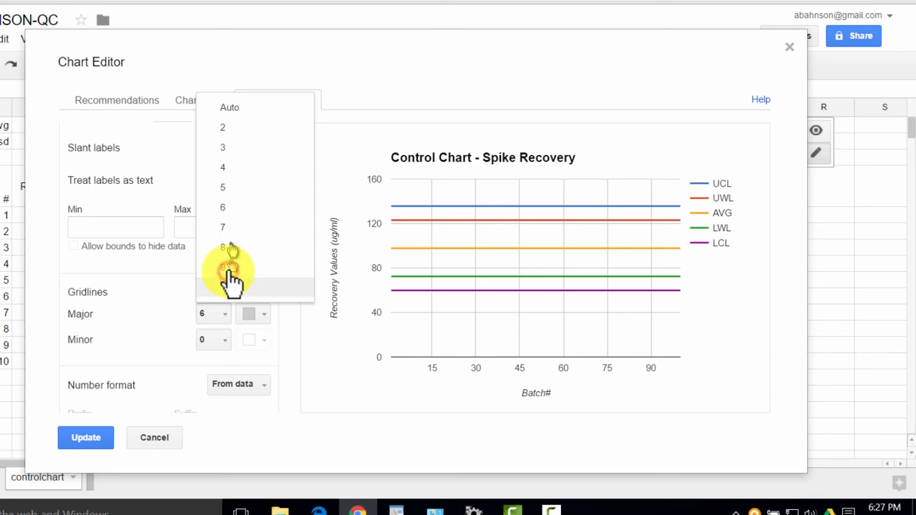
# Step: Set the horizontal axis gridlines to 9 major and 4 minor
pyautogui.click(225, 268)
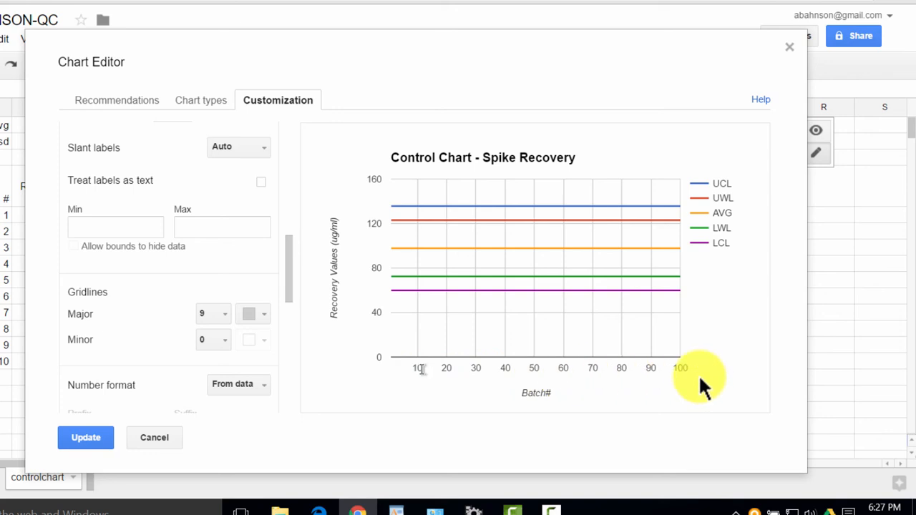
pyautogui.click(225, 340)
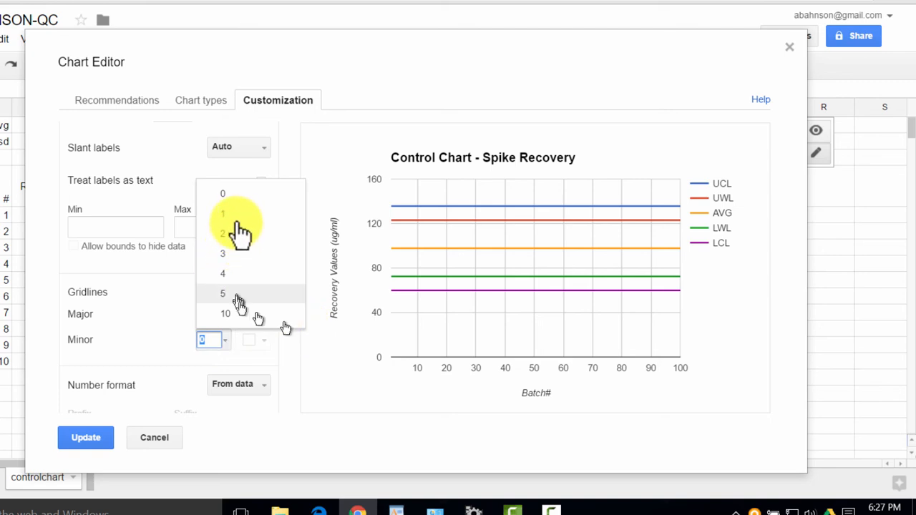
pyautogui.click(231, 275)
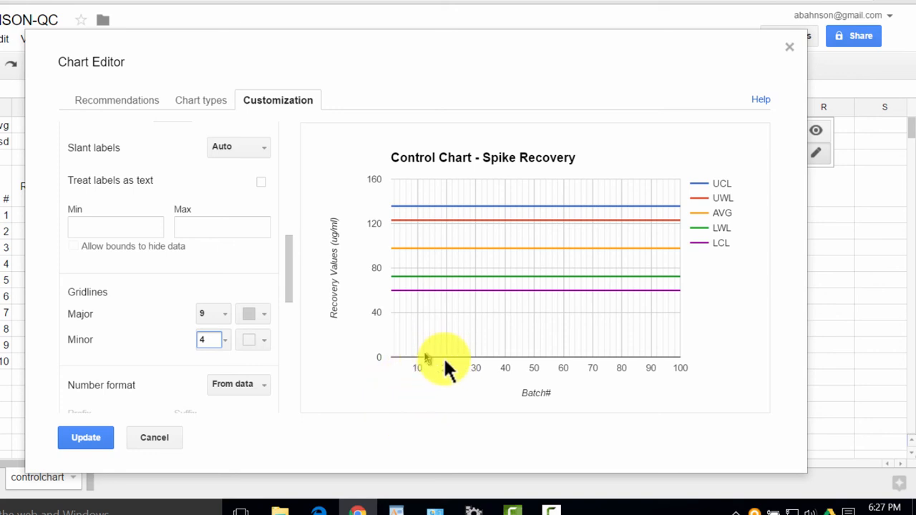
pyautogui.click(224, 340)
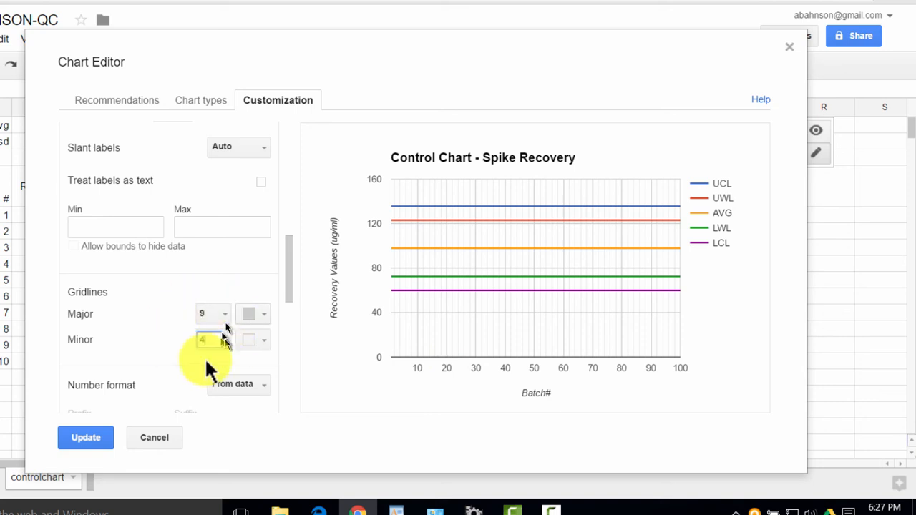
# Step: Color the horizontal axis's major gridlines black
pyautogui.click(264, 313)
pyautogui.click(261, 316)
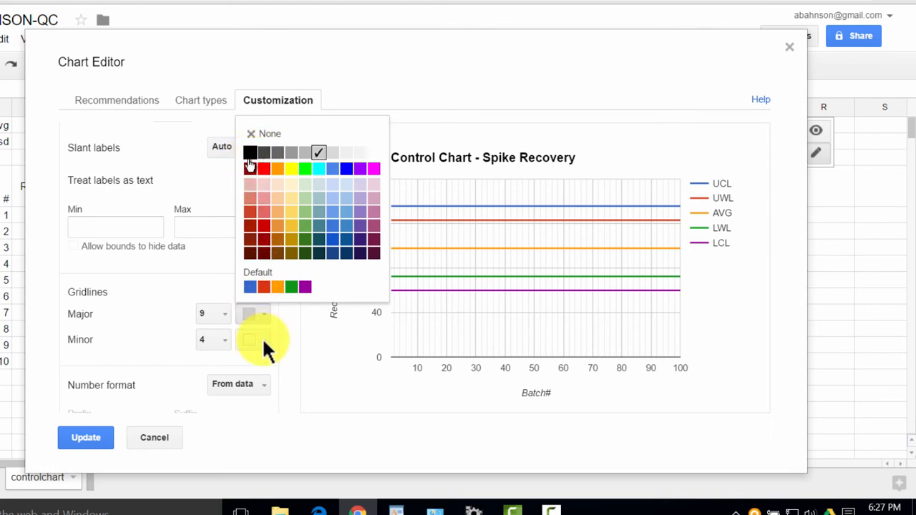
pyautogui.click(250, 153)
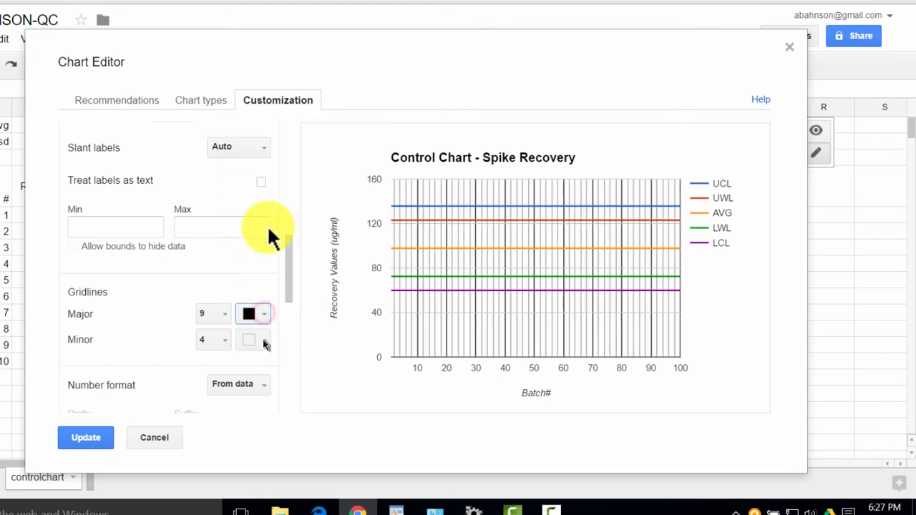
# Step: Color the horizontal axis's minor gridlines light gray
pyautogui.click(263, 341)
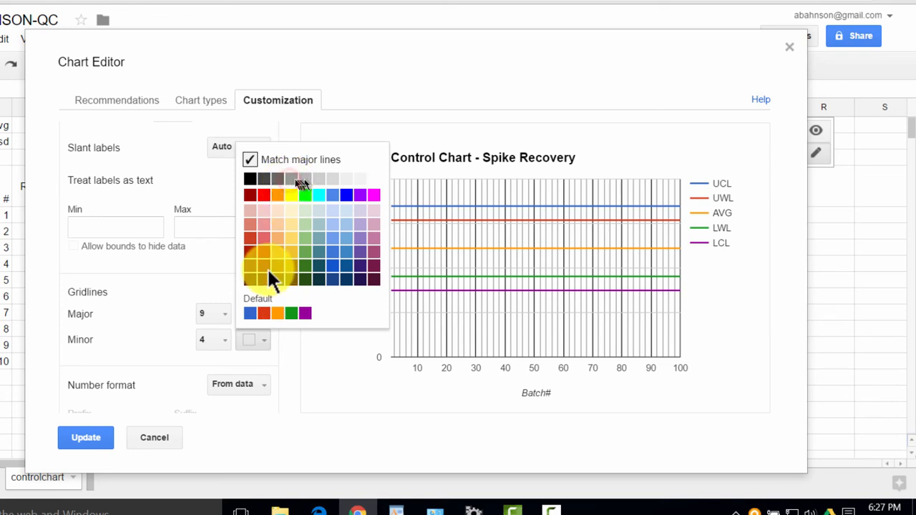
pyautogui.click(263, 313)
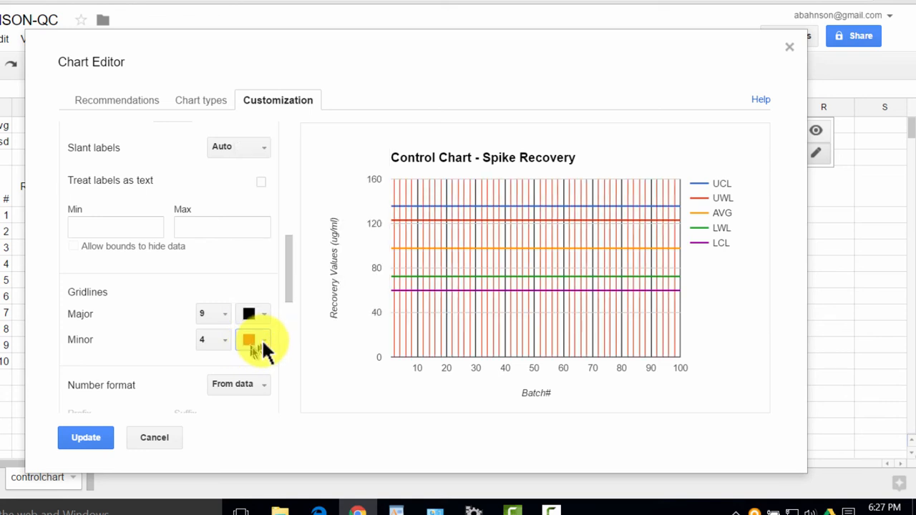
pyautogui.scroll(4, 261, 341)
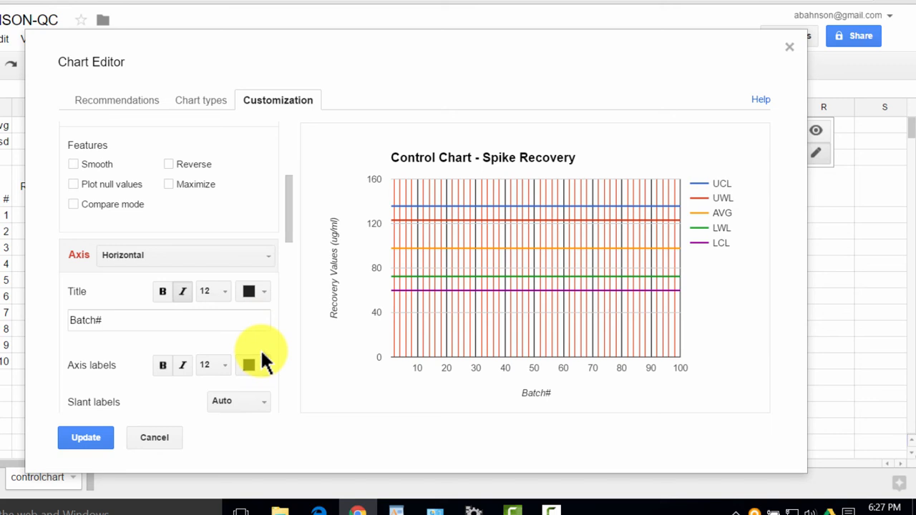
pyautogui.scroll(-3, 262, 351)
pyautogui.scroll(-2, 263, 286)
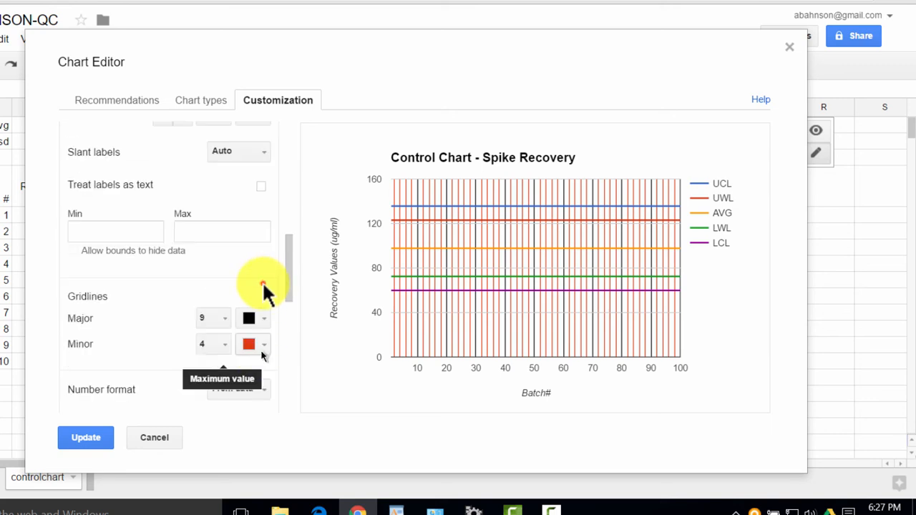
pyautogui.scroll(-1, 263, 290)
pyautogui.click(264, 282)
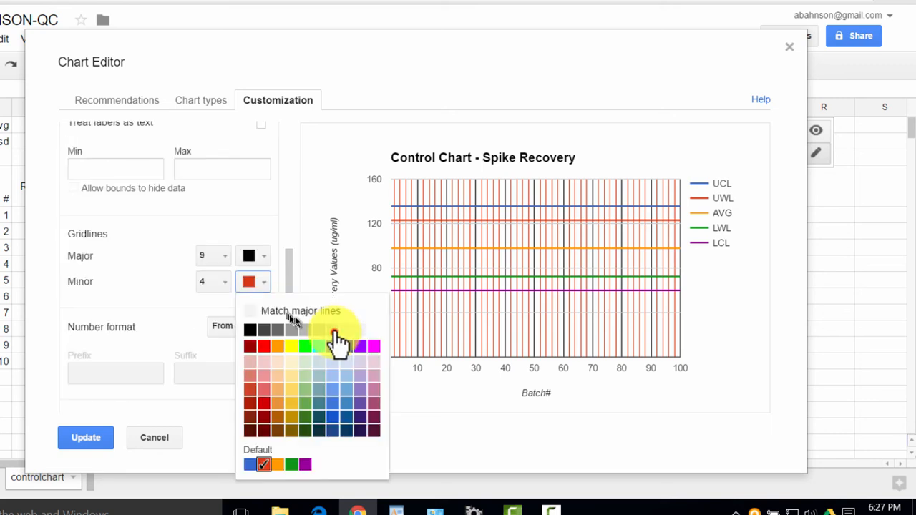
pyautogui.click(334, 331)
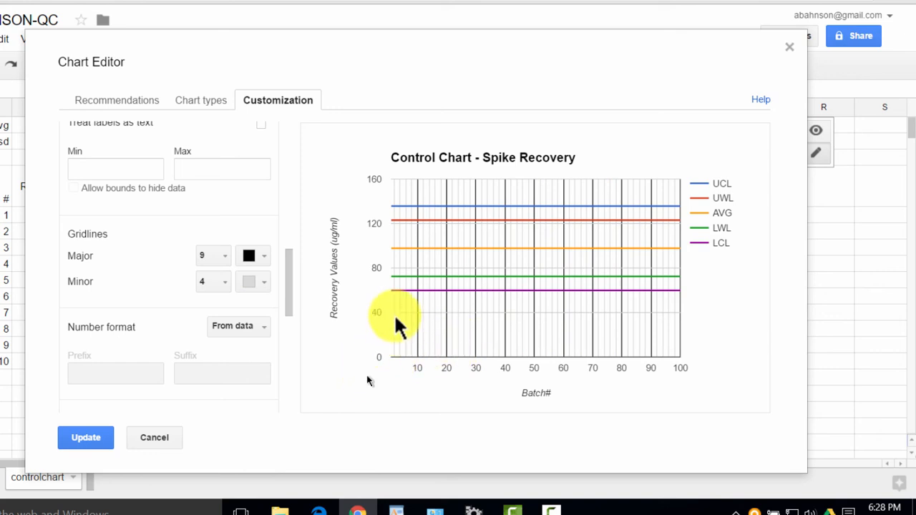
pyautogui.click(379, 178)
pyautogui.click(371, 181)
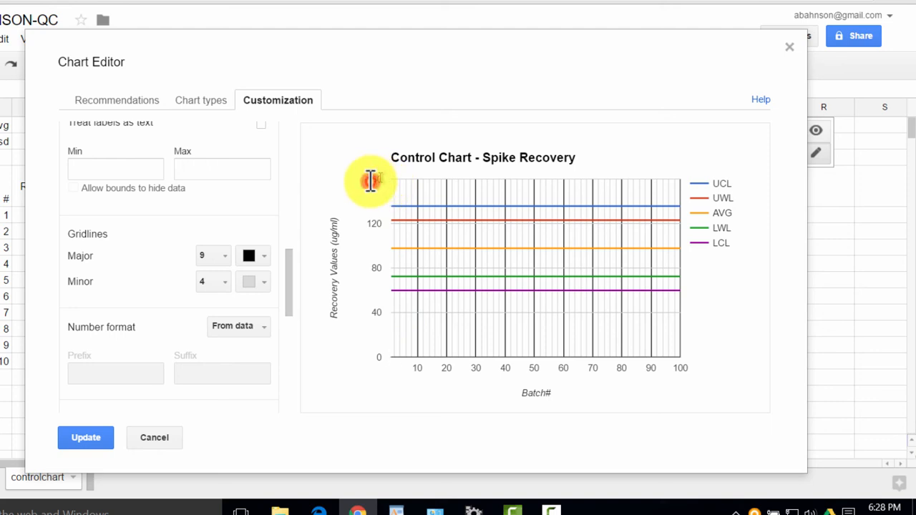
pyautogui.click(371, 224)
pyautogui.click(376, 229)
pyautogui.click(375, 181)
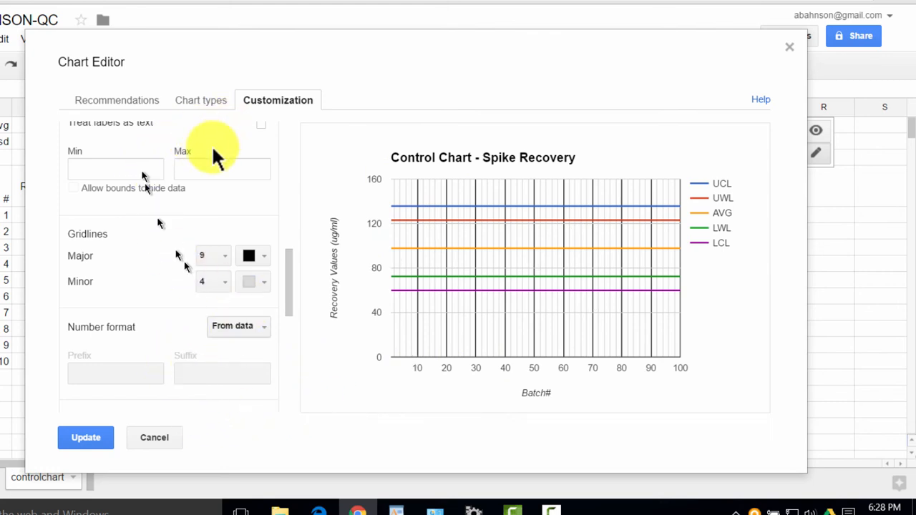
# Step: For the left vertical axis, set the minimum to 50 and the maximum to 150
pyautogui.scroll(3, 213, 159)
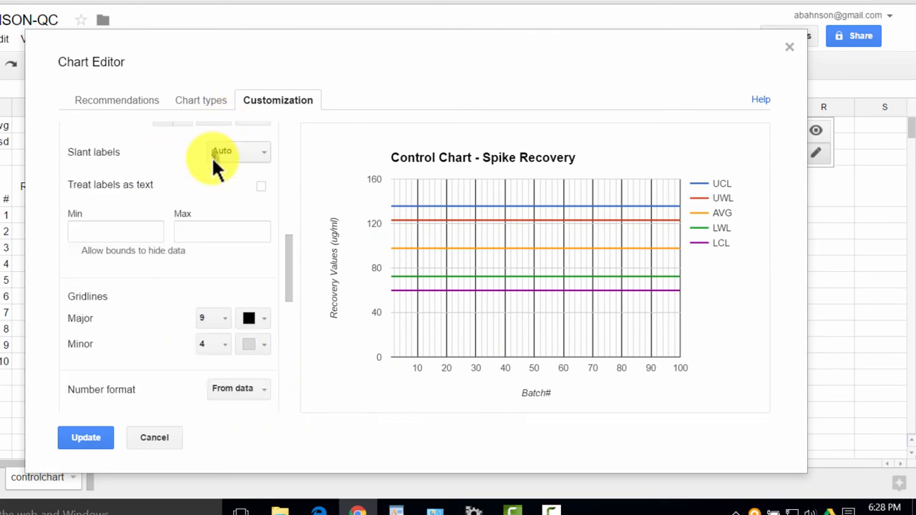
pyautogui.scroll(1, 270, 136)
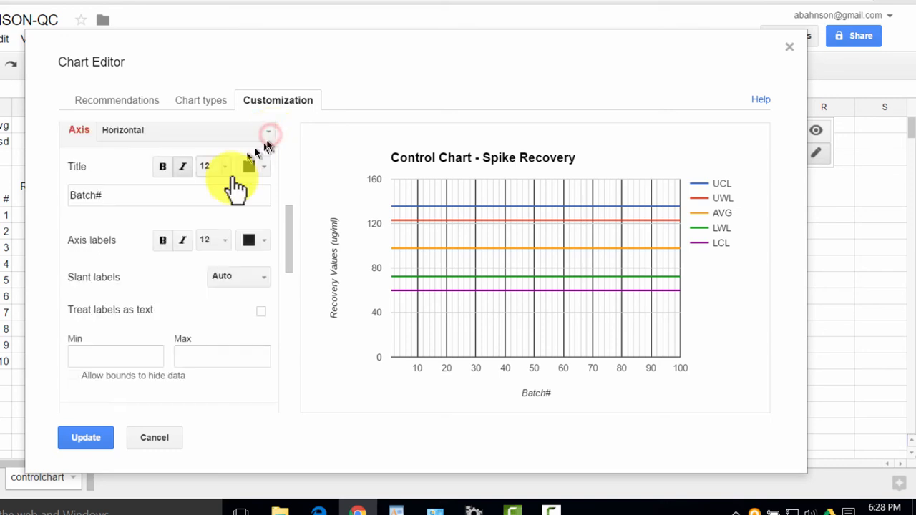
pyautogui.click(269, 133)
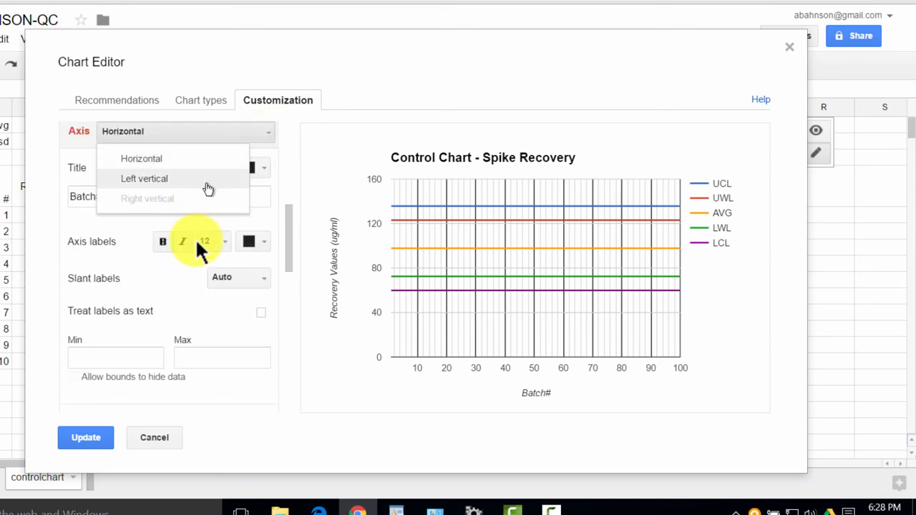
pyautogui.click(207, 184)
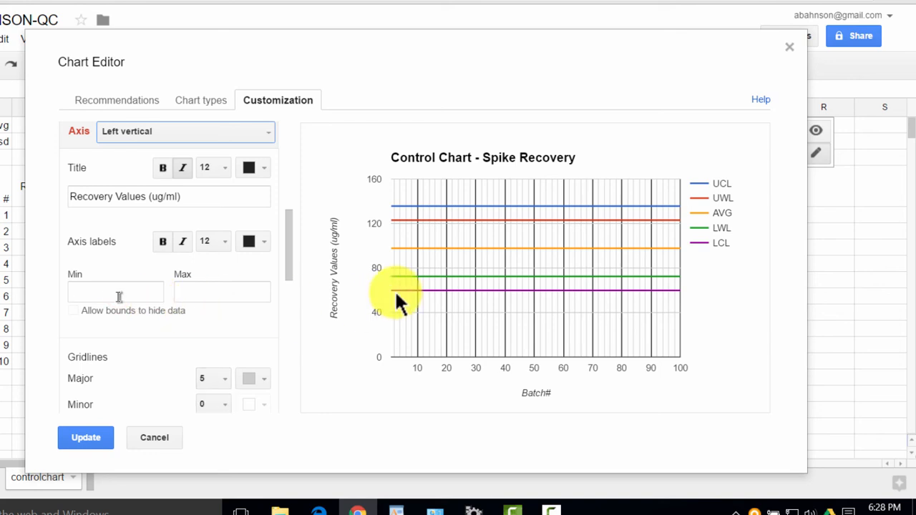
pyautogui.click(118, 296)
pyautogui.moveTo(395, 291)
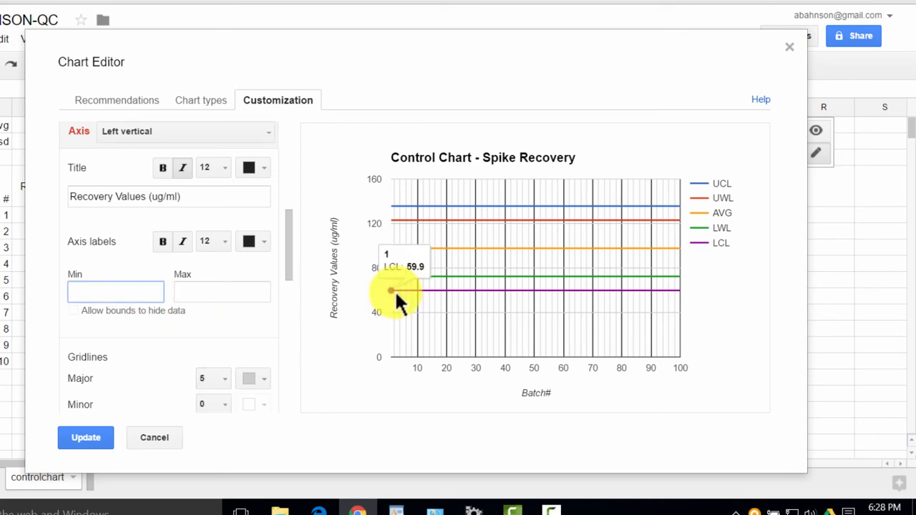
pyautogui.write('50')
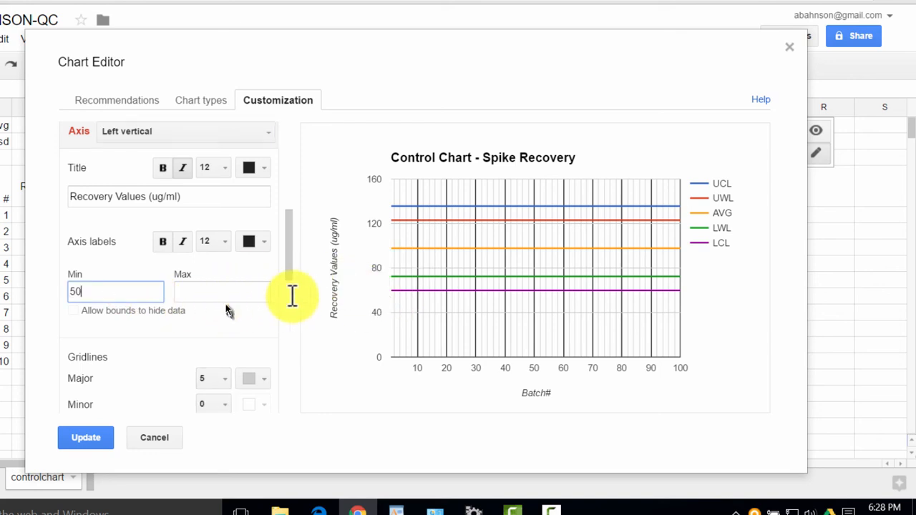
pyautogui.click(229, 296)
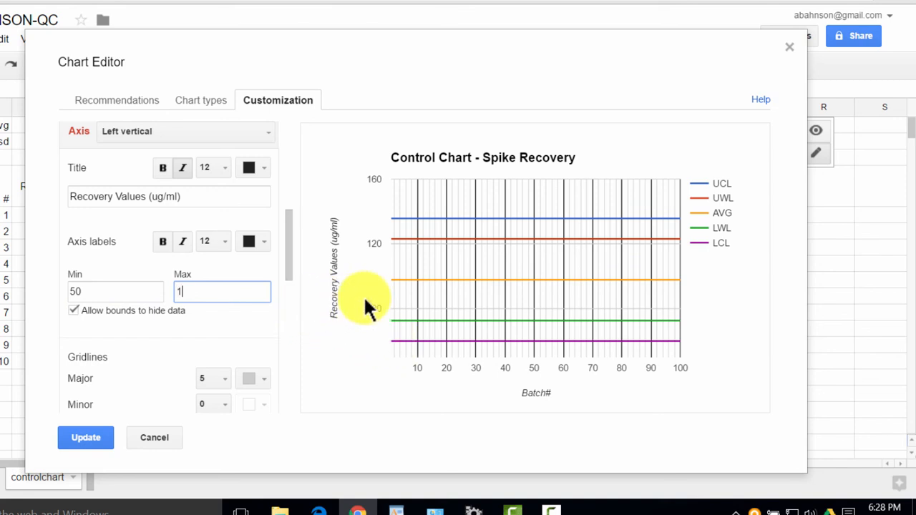
pyautogui.write('50')
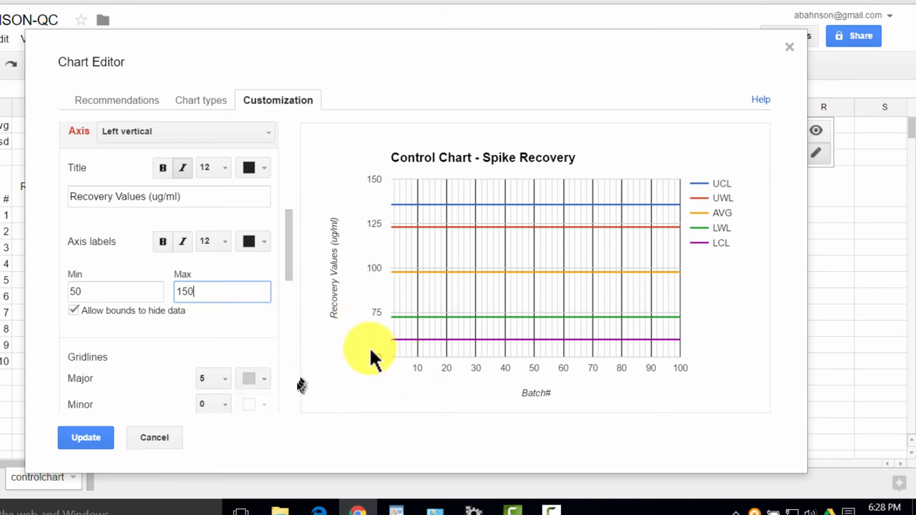
# Step: Set the left vertical axis gridlines to 9 major and 1 minor
pyautogui.click(227, 379)
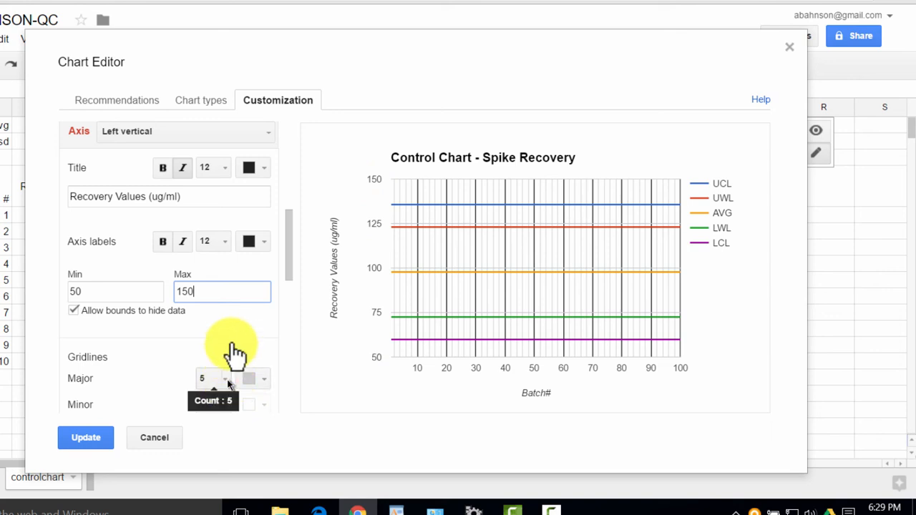
pyautogui.click(227, 381)
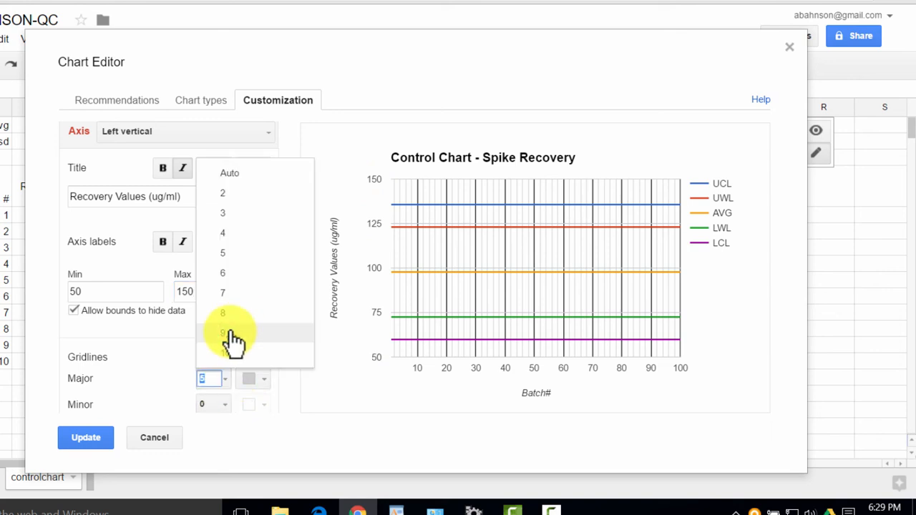
pyautogui.click(229, 334)
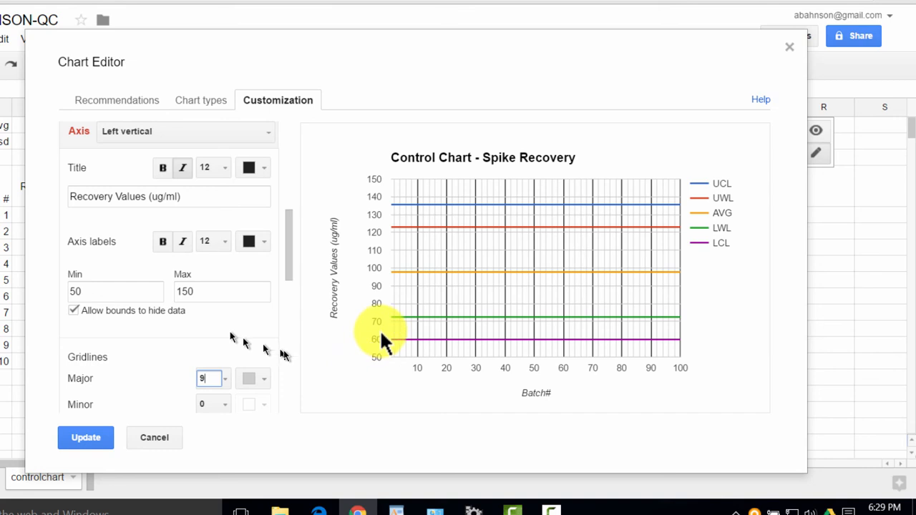
pyautogui.click(226, 405)
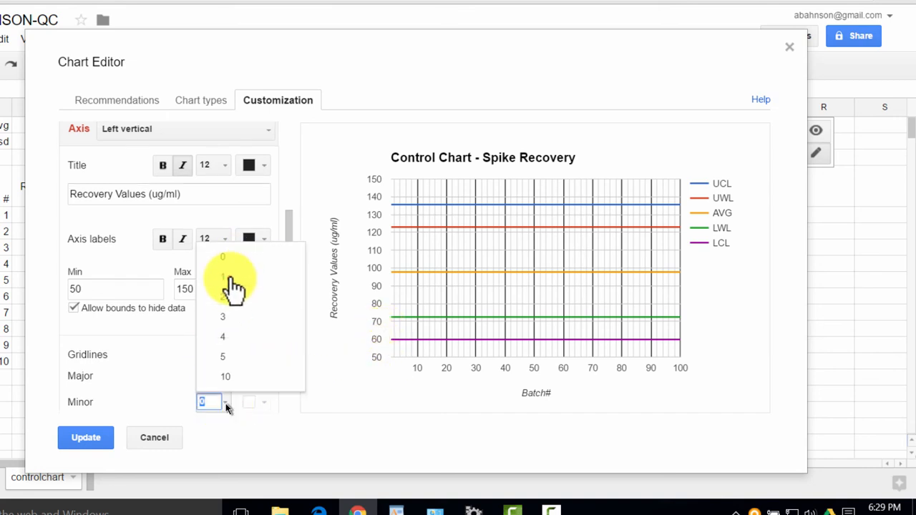
pyautogui.click(231, 278)
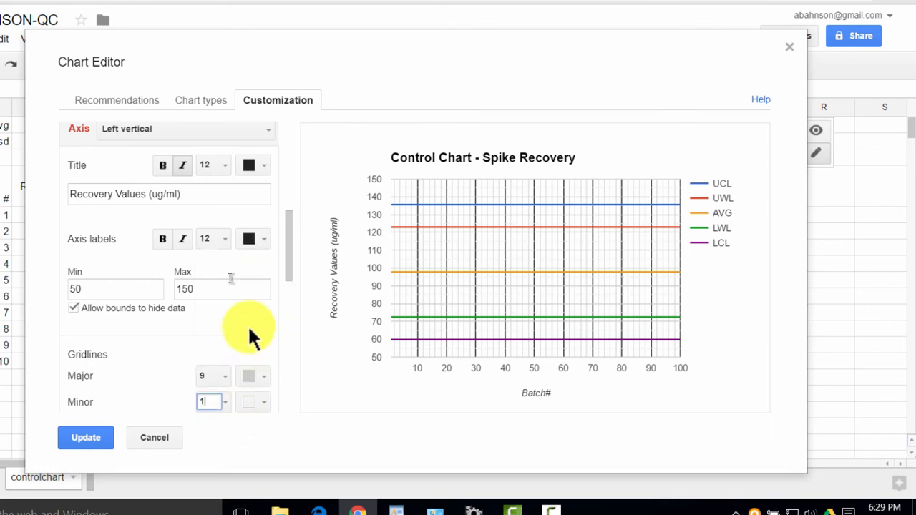
# Step: Color the left vertical axis's major gridlines medium gray and its minor gridlines light gray
pyautogui.click(263, 380)
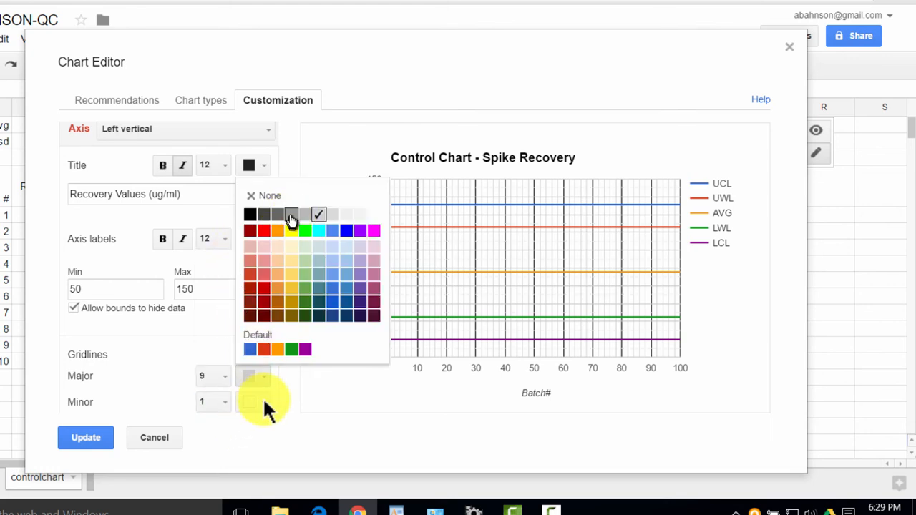
pyautogui.click(291, 215)
pyautogui.click(254, 402)
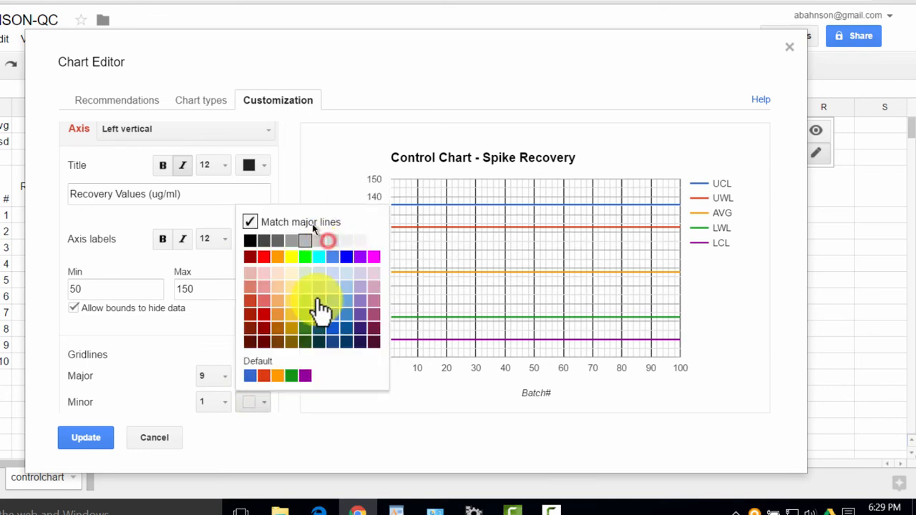
pyautogui.click(348, 399)
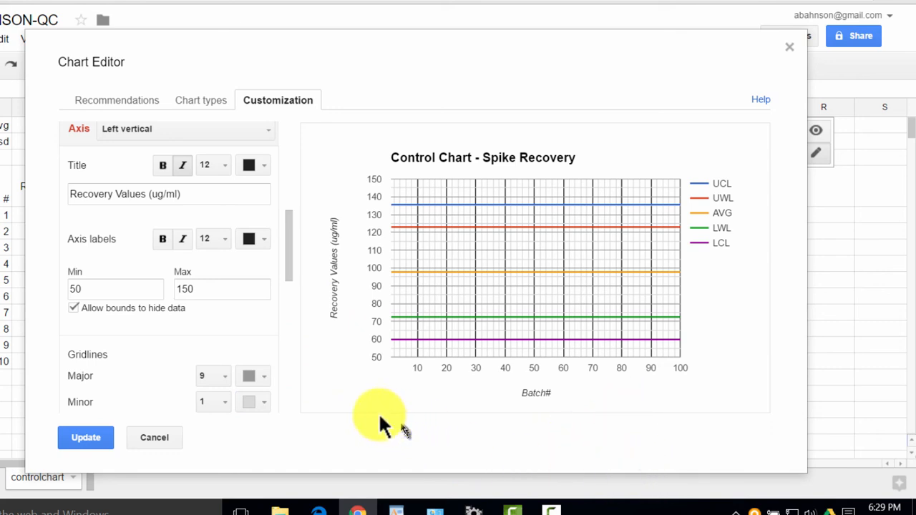
# Step: Set the line thickness to 4px for all lines in the chart series
pyautogui.click(290, 274)
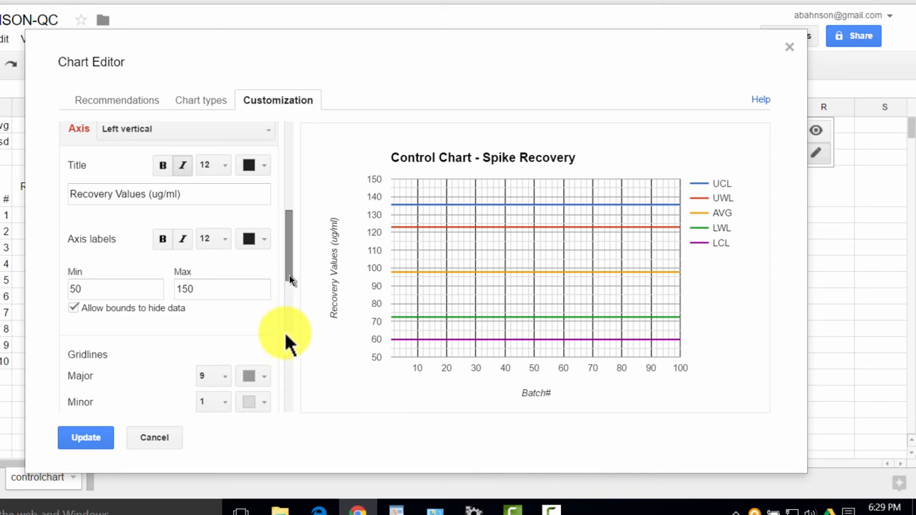
pyautogui.scroll(-3, 286, 335)
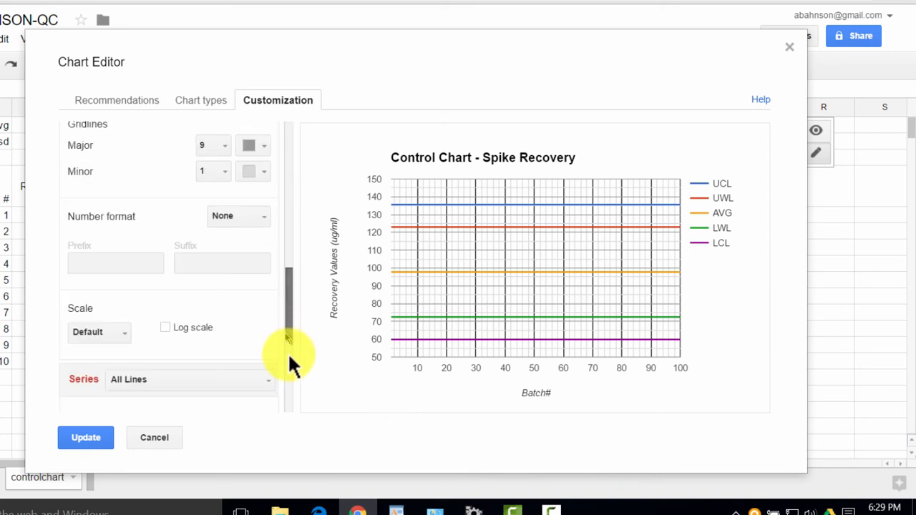
pyautogui.scroll(-1, 279, 343)
pyautogui.scroll(-1, 268, 333)
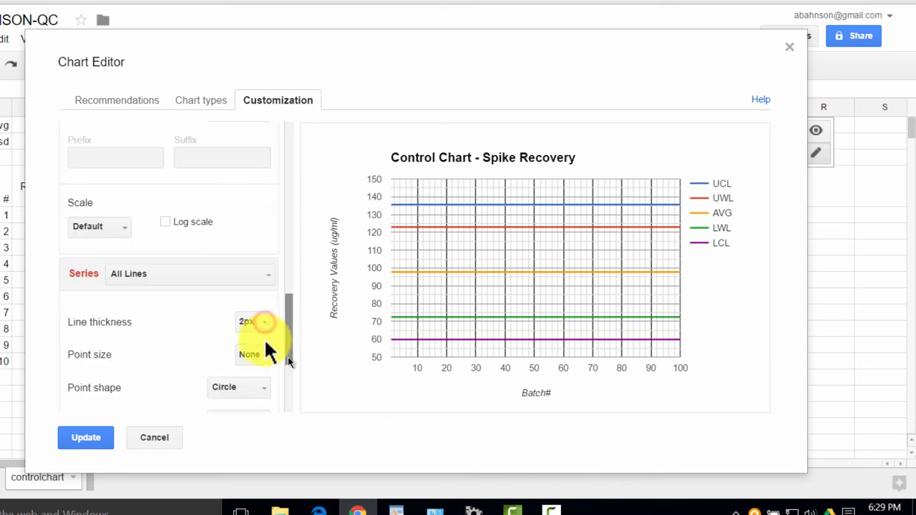
pyautogui.click(262, 322)
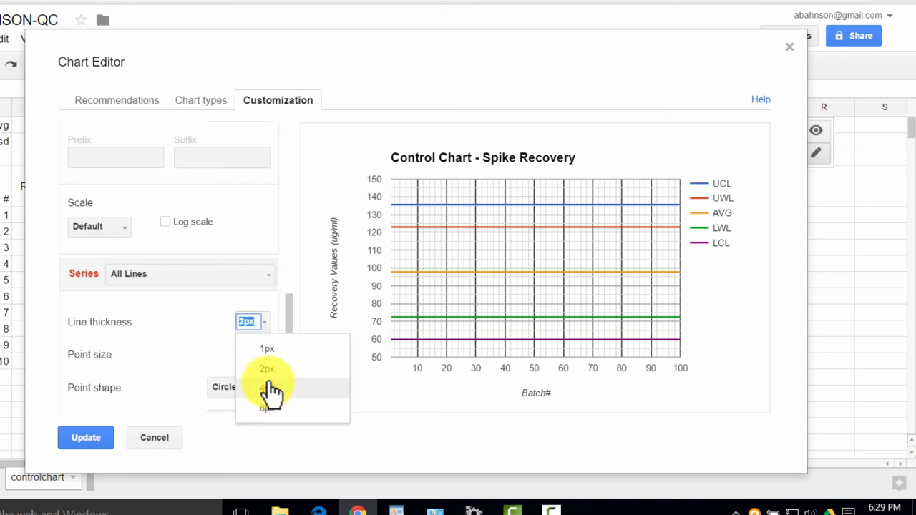
pyautogui.click(269, 387)
pyautogui.click(370, 414)
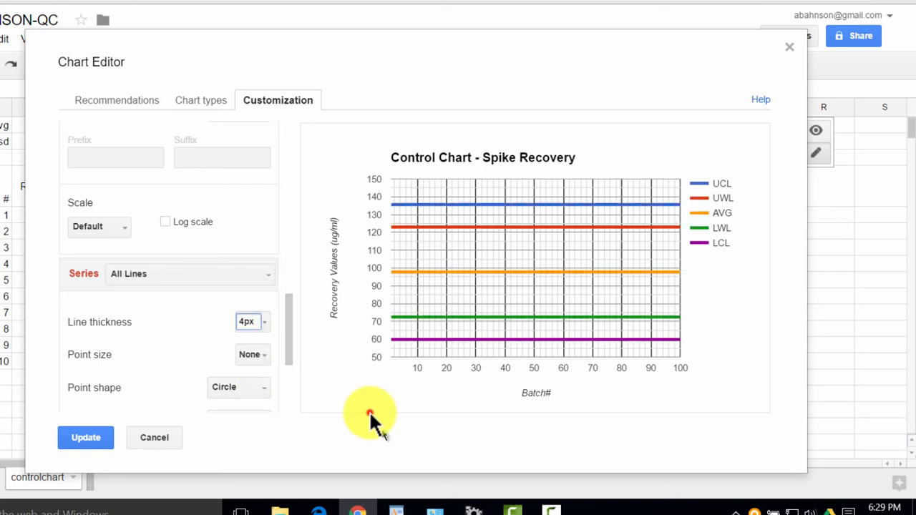
# Step: Apply the chart customizations and move the control chart right so it starts at column L
pyautogui.click(99, 438)
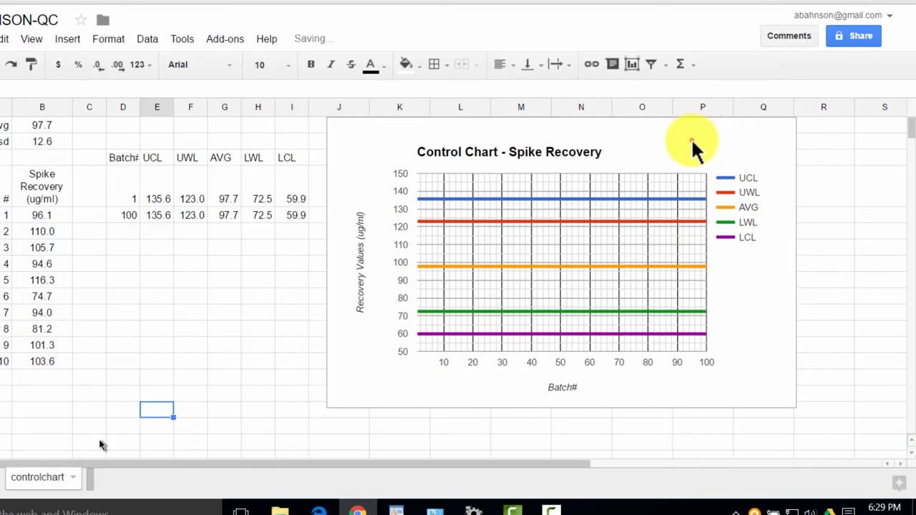
pyautogui.click(692, 140)
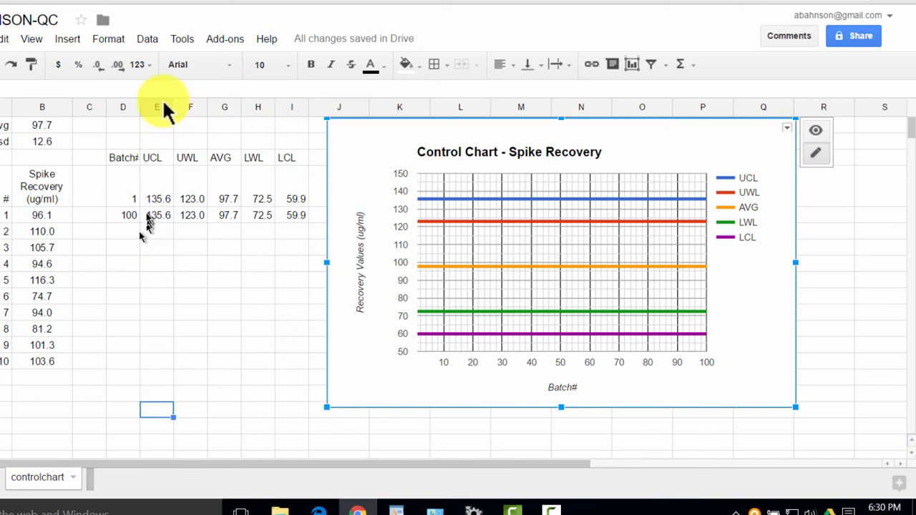
pyautogui.click(378, 133)
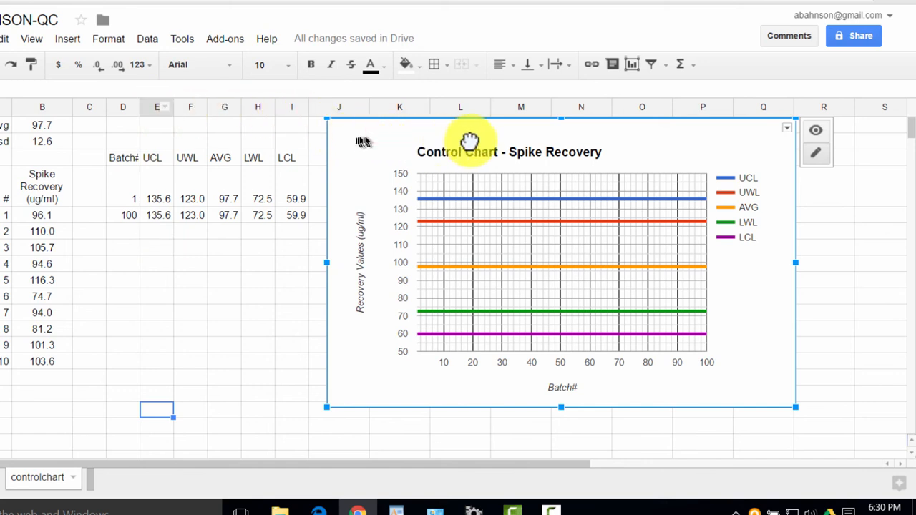
pyautogui.moveTo(378, 132); pyautogui.dragTo(482, 141)
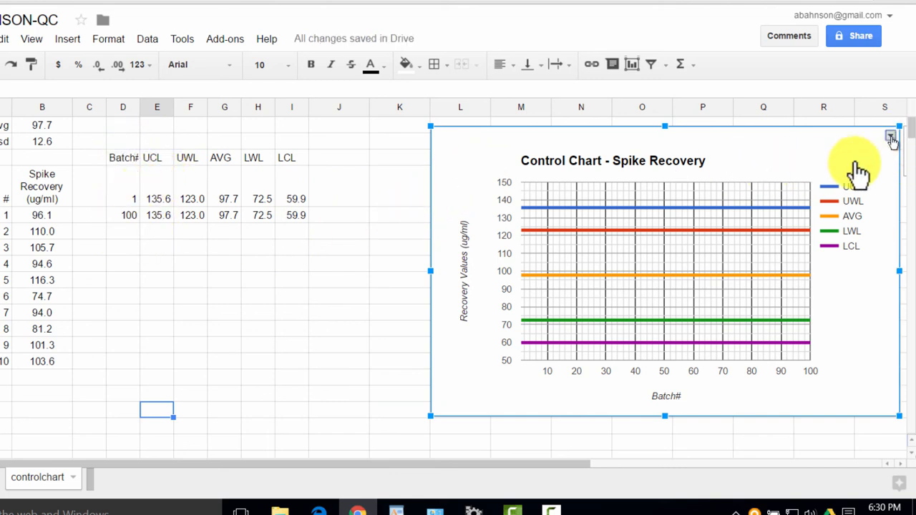
# Step: Review the control chart's data range, header and label options in the chart editor, and close it without changes
pyautogui.click(890, 136)
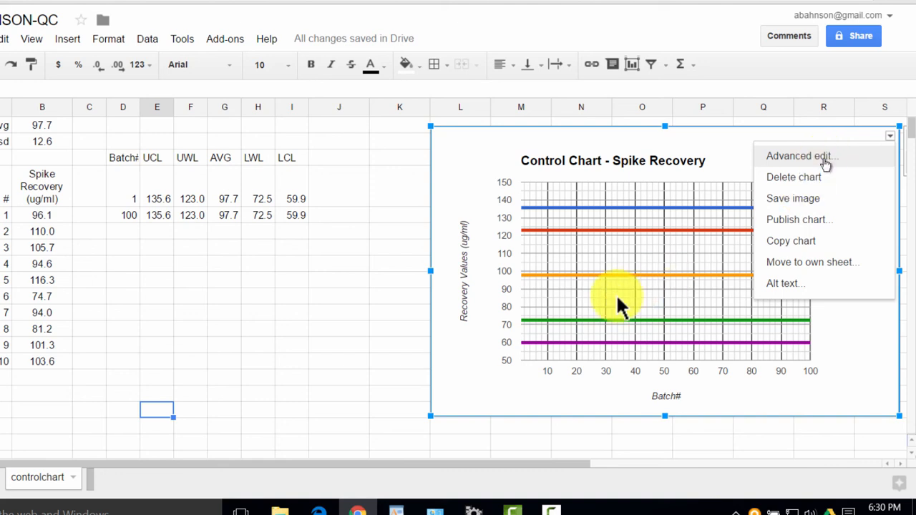
pyautogui.click(613, 337)
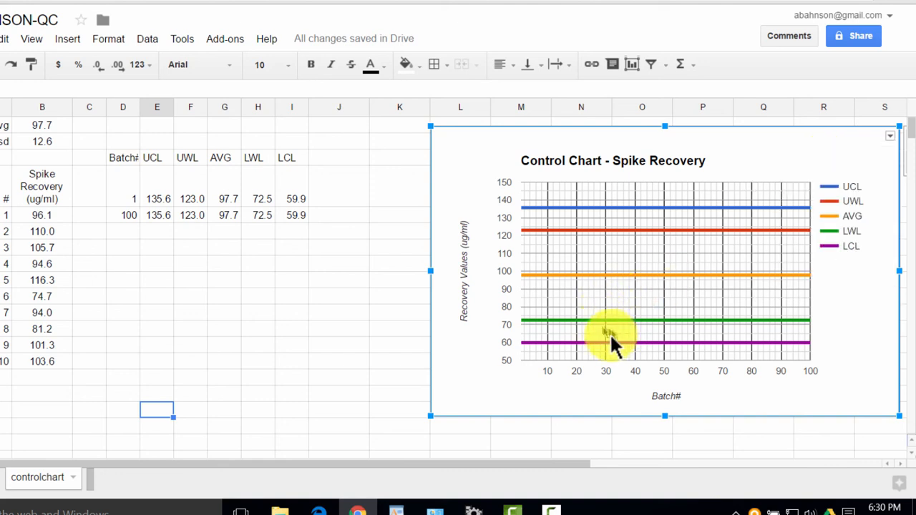
pyautogui.doubleClick(492, 302)
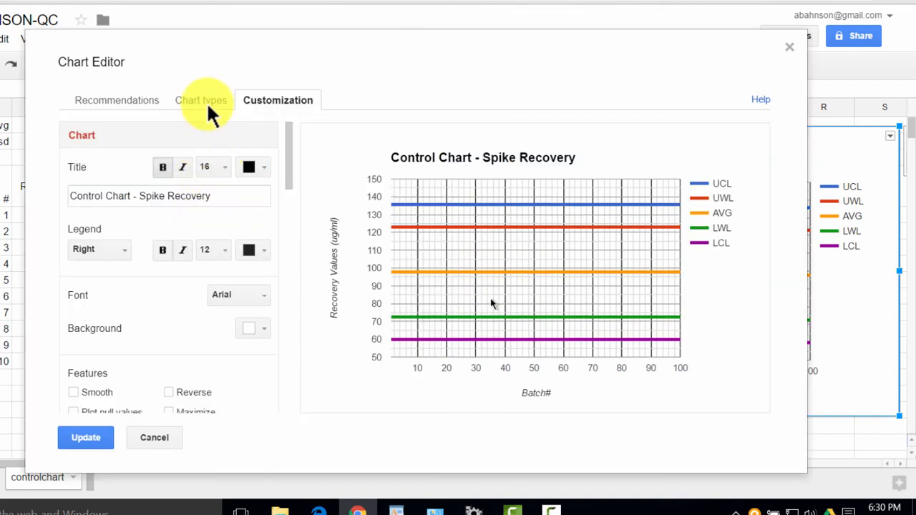
pyautogui.click(208, 100)
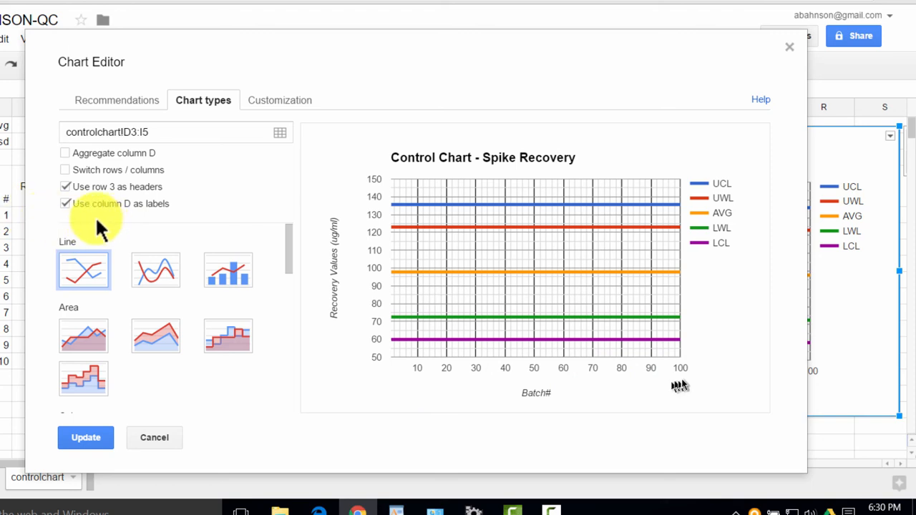
pyautogui.click(128, 100)
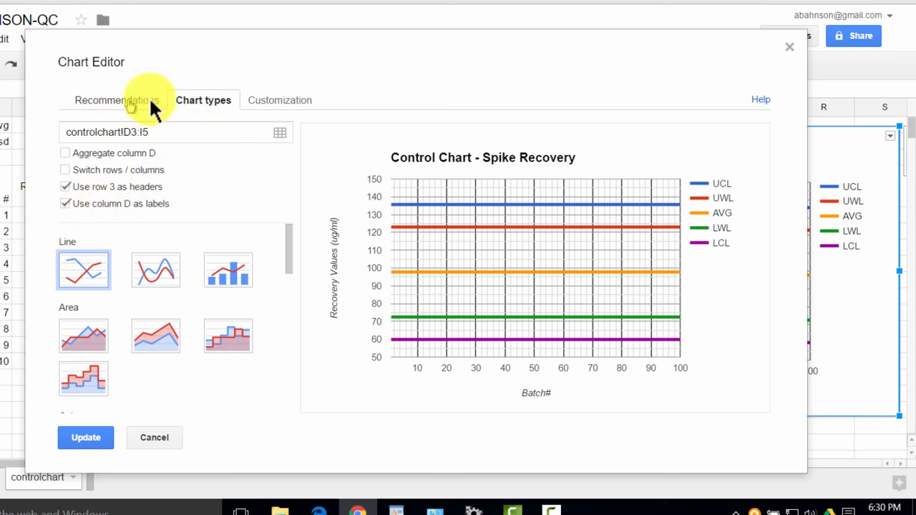
pyautogui.click(190, 104)
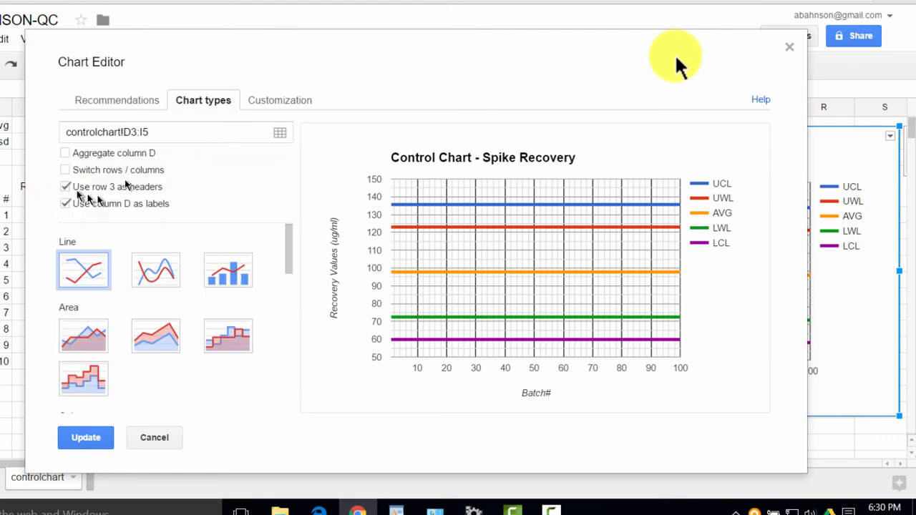
pyautogui.click(793, 49)
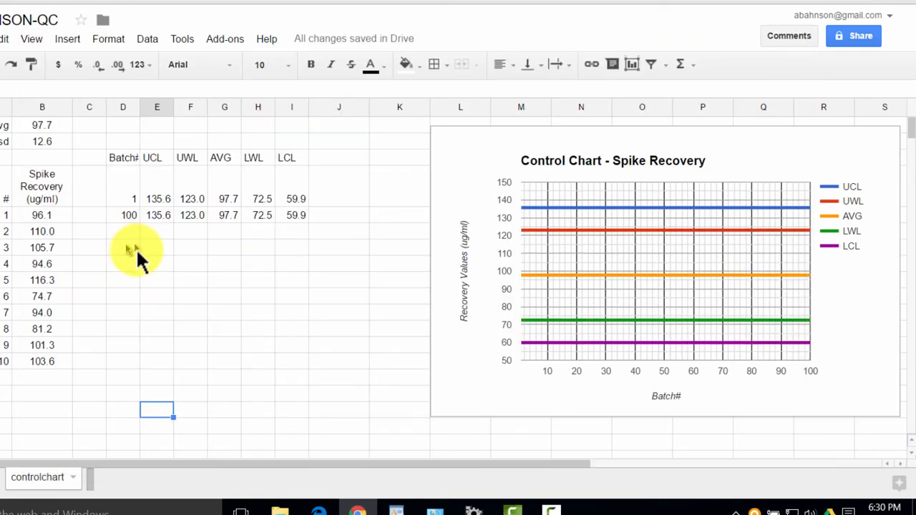
# Step: Enter the header Batch# in cell D7
pyautogui.click(135, 250)
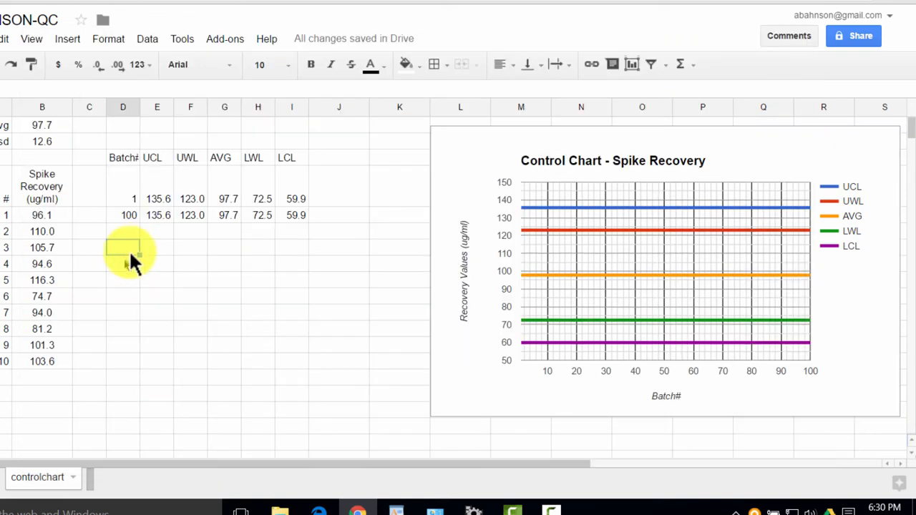
pyautogui.click(130, 247)
pyautogui.click(130, 248)
pyautogui.write('Batch#')
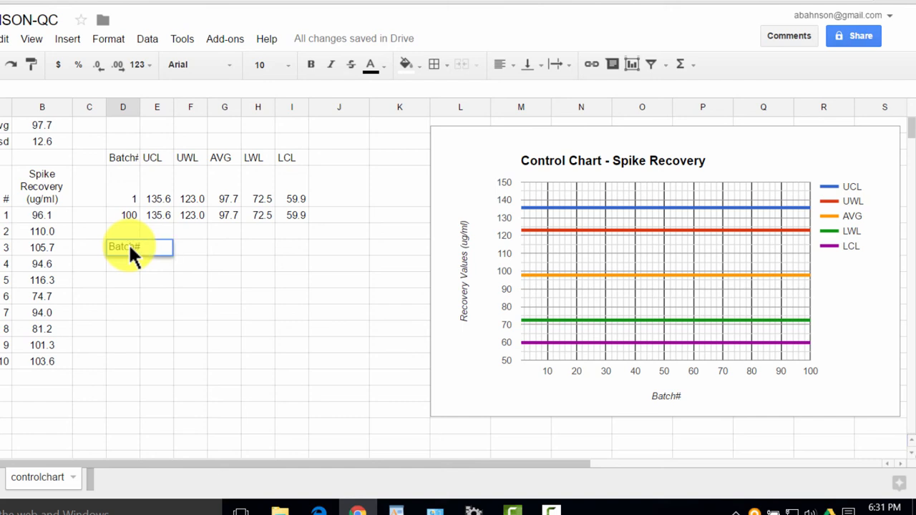
pyautogui.press('Tab')
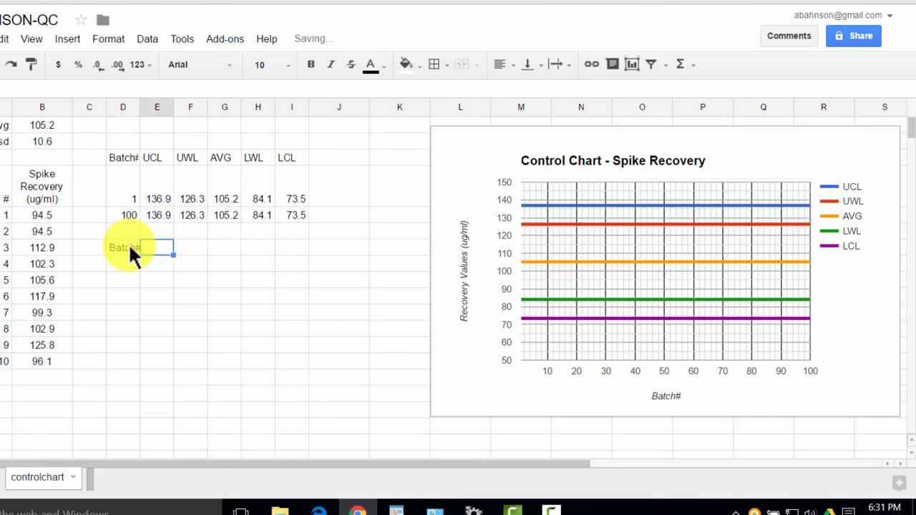
# Step: Enter the header Spike Results in cell J3, beside the LCL column
pyautogui.press('Tab')
pyautogui.press('Tab')
pyautogui.press('Tab')
pyautogui.press('Tab')
pyautogui.press('Tab')
pyautogui.press('Tab')
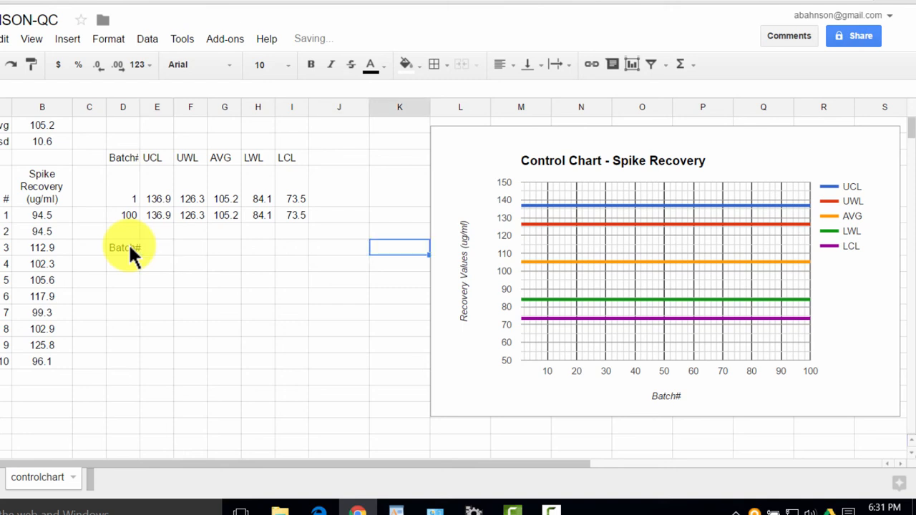
pyautogui.press('Up')
pyautogui.press('Left')
pyautogui.press('Left')
pyautogui.press('Up')
pyautogui.press('Up')
pyautogui.press('Up')
pyautogui.press('Up')
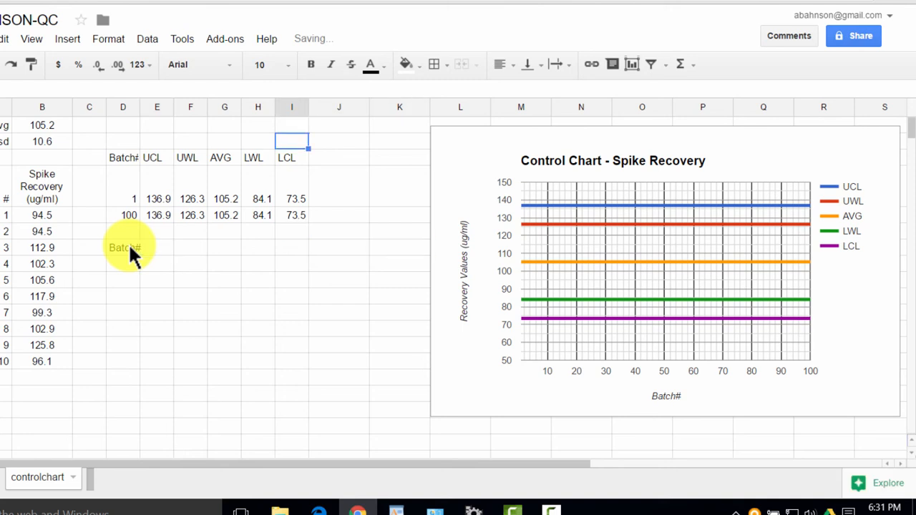
pyautogui.press('Down')
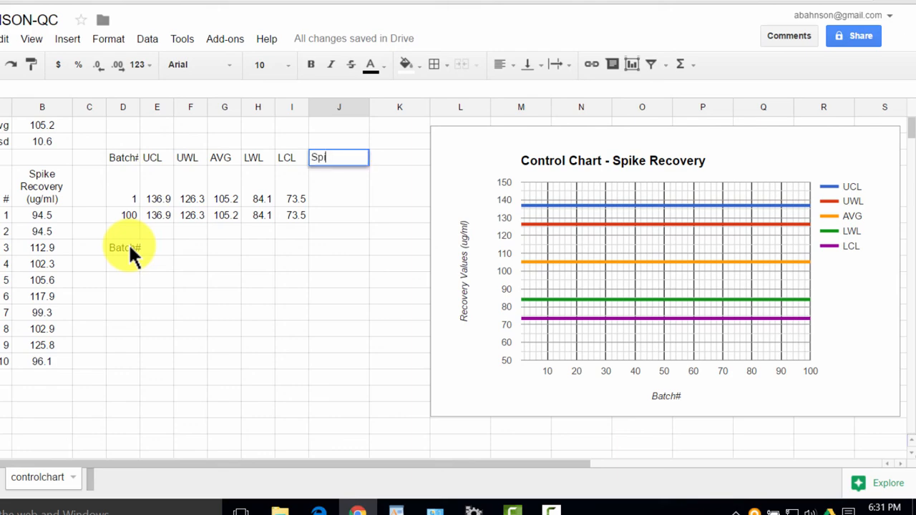
pyautogui.write('Results')
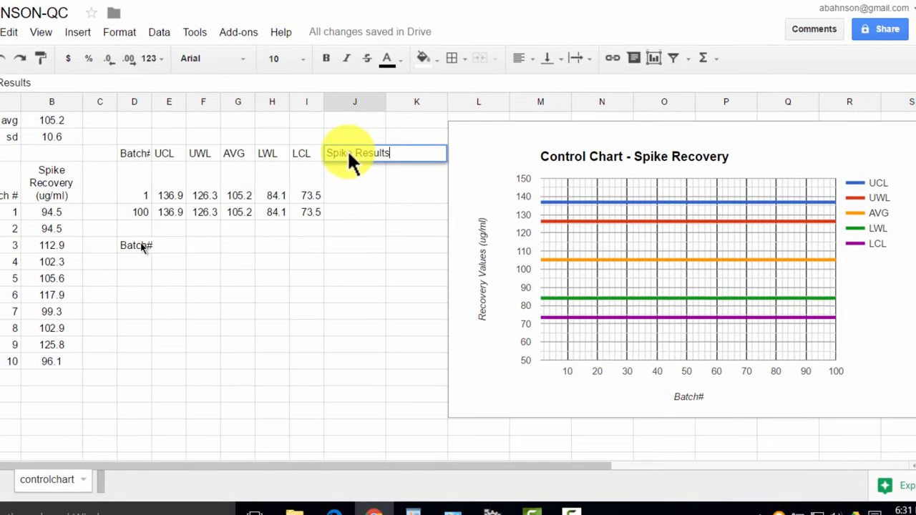
pyautogui.press('Return')
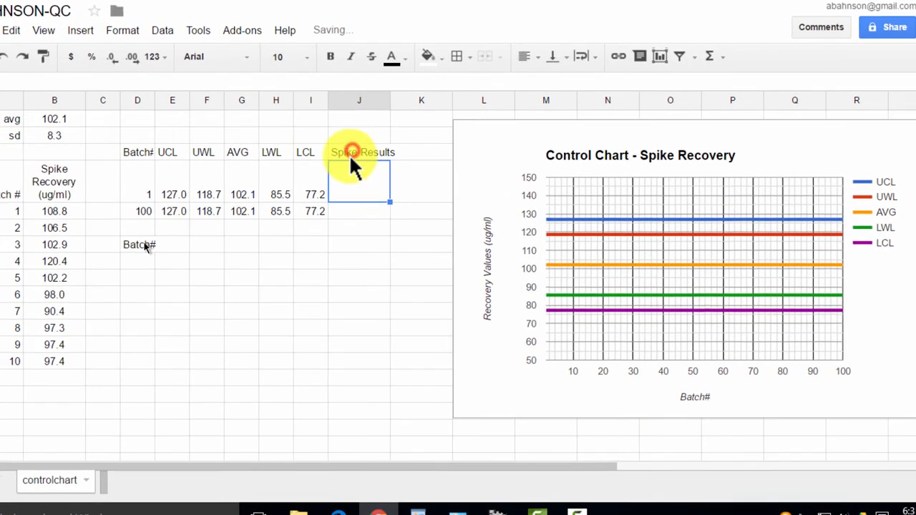
pyautogui.press('Up')
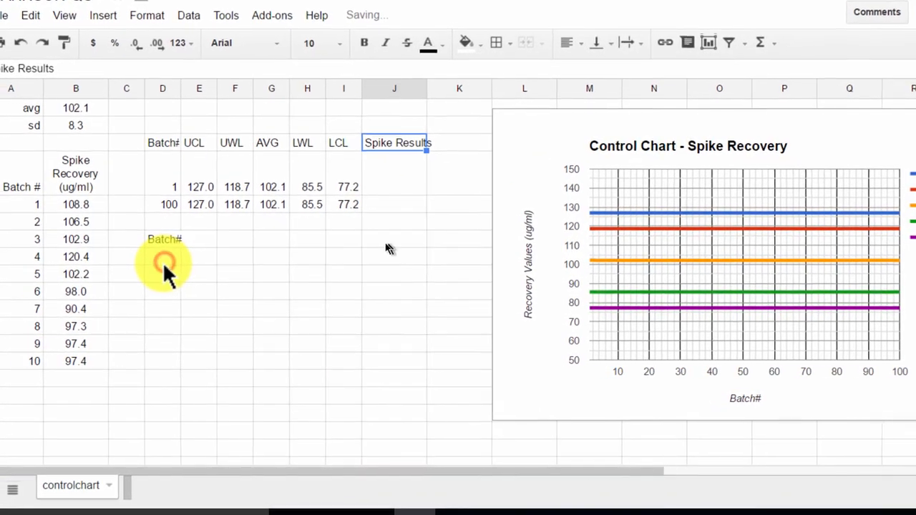
# Step: Start the batch numbering with 1 in cell D8 and the formula =D8+1 in cell D9
pyautogui.click(166, 259)
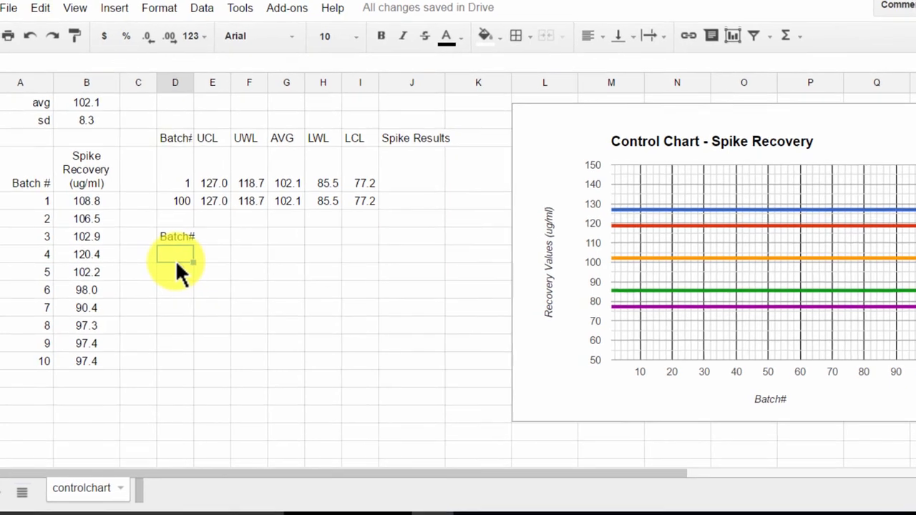
pyautogui.write('1')
pyautogui.press('Return')
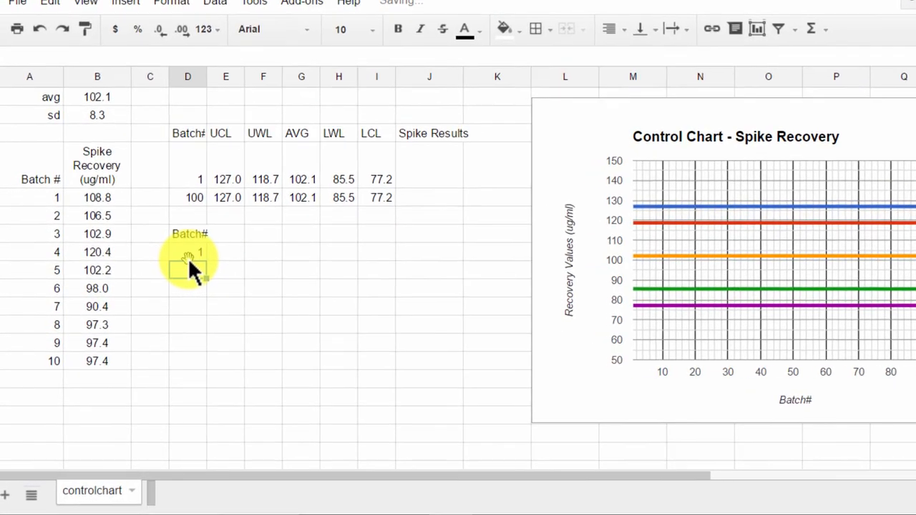
pyautogui.write('=D8')
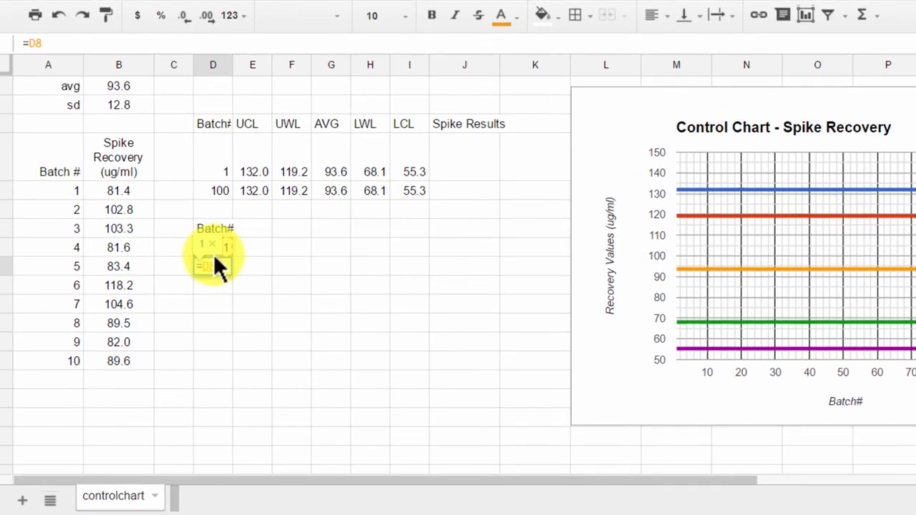
pyautogui.write('+1')
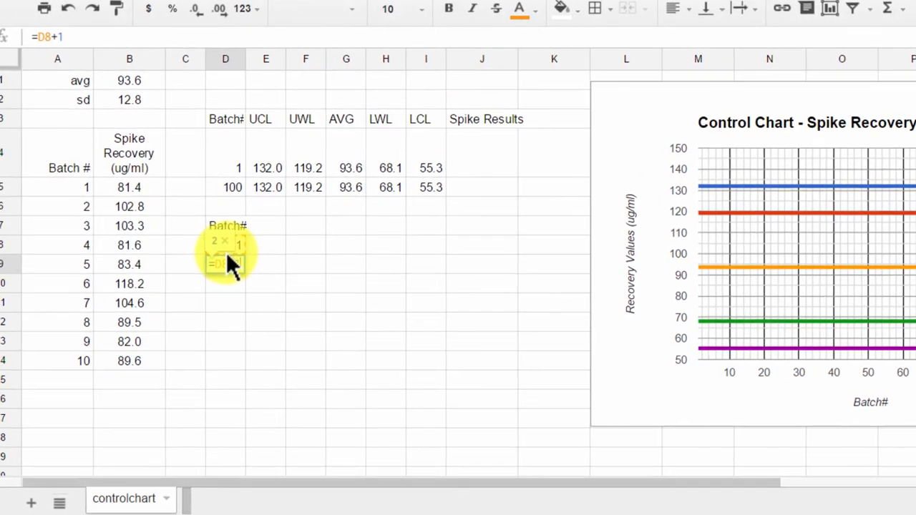
pyautogui.press('Return')
pyautogui.press('Up')
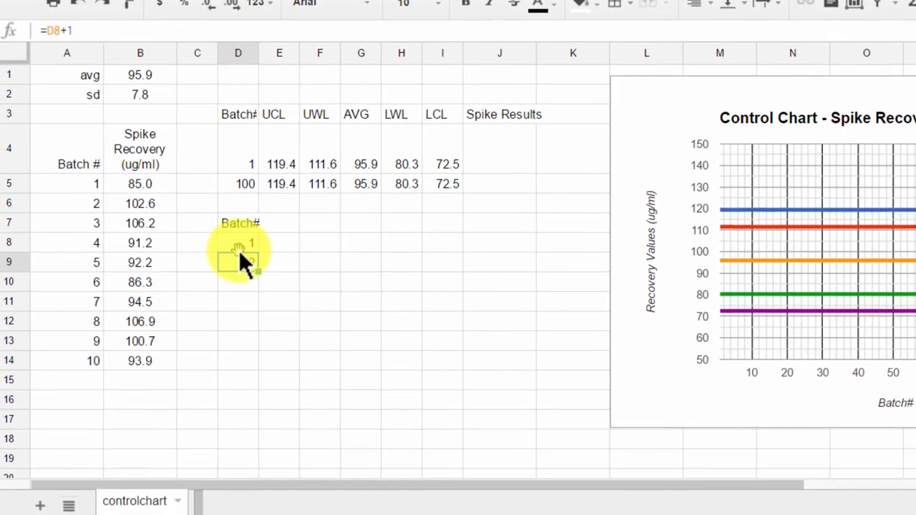
# Step: Copy the numbering formula from cell D9 into D10:D112
pyautogui.hotkey('ctrl', 'c')
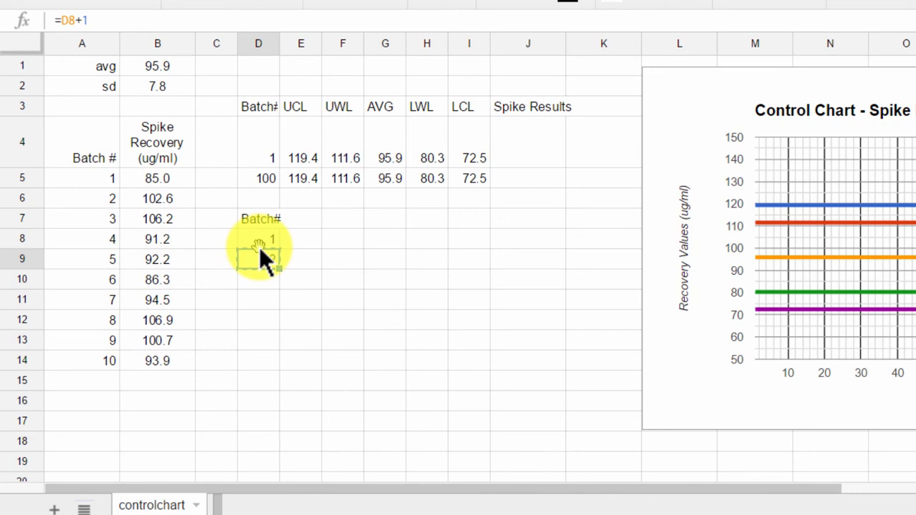
pyautogui.press('Down')
pyautogui.hotkey('shift', 'Down')
pyautogui.hotkey('shift', 'Down')
pyautogui.hotkey('shift', 'Down')
pyautogui.hotkey('shift', 'Down')
pyautogui.hotkey('shift', 'Down')
pyautogui.hotkey('shift', 'Down')
pyautogui.hotkey('shift', 'Down')
pyautogui.hotkey('shift', 'Down')
pyautogui.hotkey('shift', 'Down')
pyautogui.hotkey('shift', 'Down')
pyautogui.hotkey('shift', 'Down')
pyautogui.hotkey('shift', 'Down')
pyautogui.hotkey('shift', 'Down')
pyautogui.hotkey('shift', 'Down')
pyautogui.hotkey('shift', 'Down')
pyautogui.hotkey('shift', 'Down')
pyautogui.hotkey('shift', 'Down')
pyautogui.hotkey('shift', 'Down')
pyautogui.hotkey('shift', 'Down')
pyautogui.hotkey('shift', 'Down')
pyautogui.hotkey('shift', 'Down')
pyautogui.hotkey('shift', 'Down')
pyautogui.hotkey('shift', 'Down')
pyautogui.hotkey('shift', 'Down')
pyautogui.hotkey('shift', 'Down')
pyautogui.hotkey('shift', 'Down')
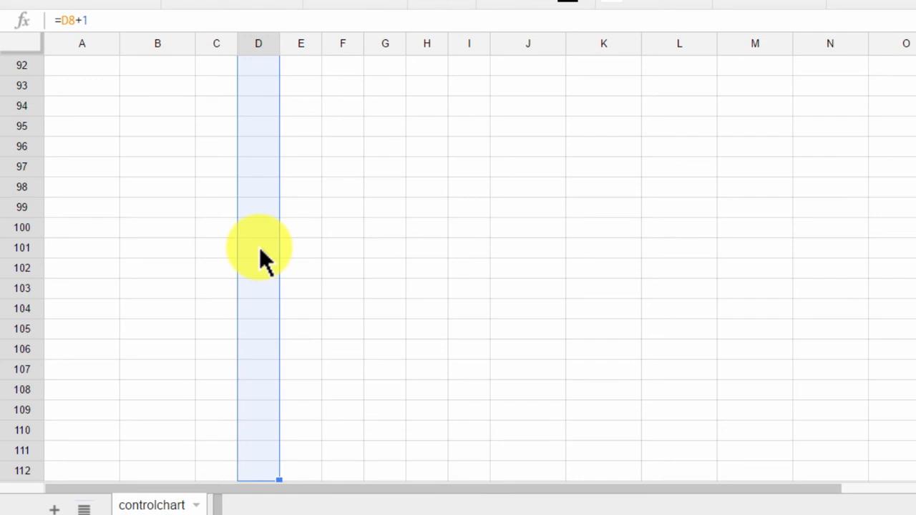
pyautogui.hotkey('ctrl', 'v')
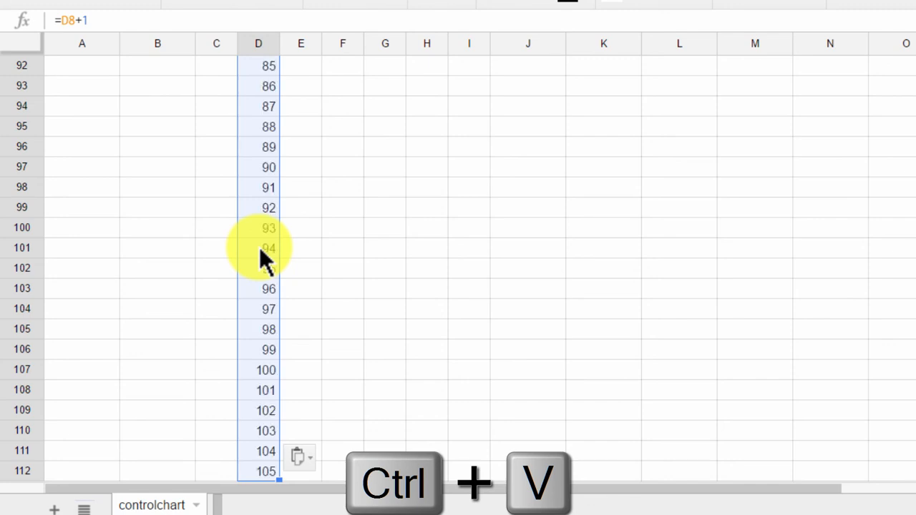
# Step: Copy the NORMINV spike recovery formula from cell B5
pyautogui.press('Up')
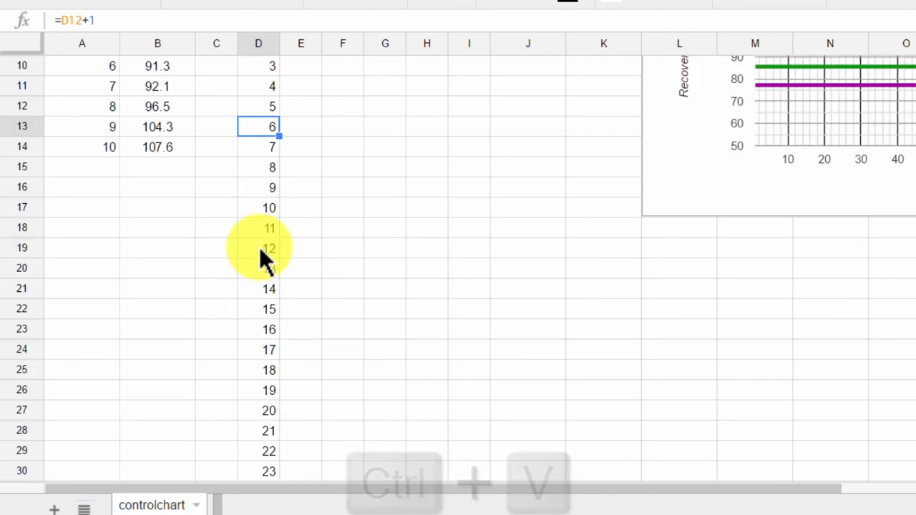
pyautogui.press('Down')
pyautogui.press('Up')
pyautogui.press('Up')
pyautogui.press('Up')
pyautogui.press('Up')
pyautogui.press('Up')
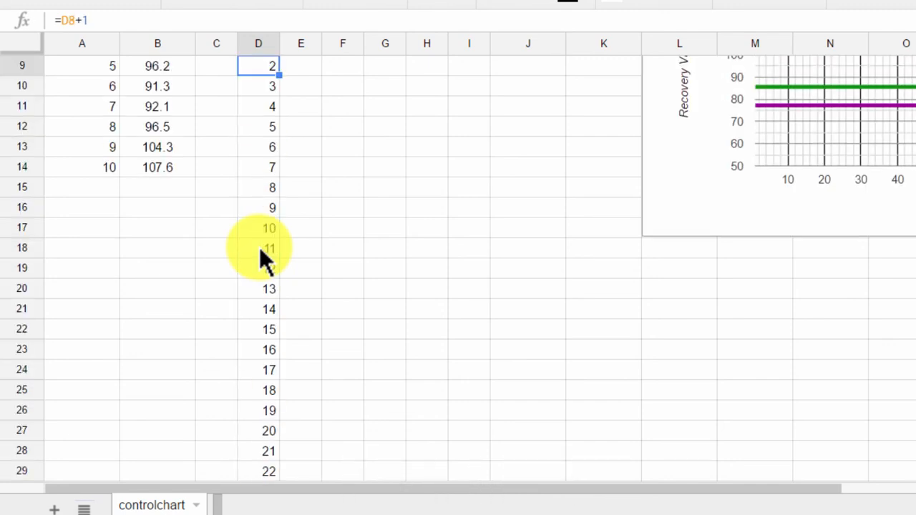
pyautogui.press('Up')
pyautogui.press('Up')
pyautogui.press('Up')
pyautogui.press('Up')
pyautogui.press('Up')
pyautogui.press('Up')
pyautogui.press('Up')
pyautogui.press('Up')
pyautogui.press('Right')
pyautogui.press('Down')
pyautogui.press('Down')
pyautogui.press('Down')
pyautogui.press('Down')
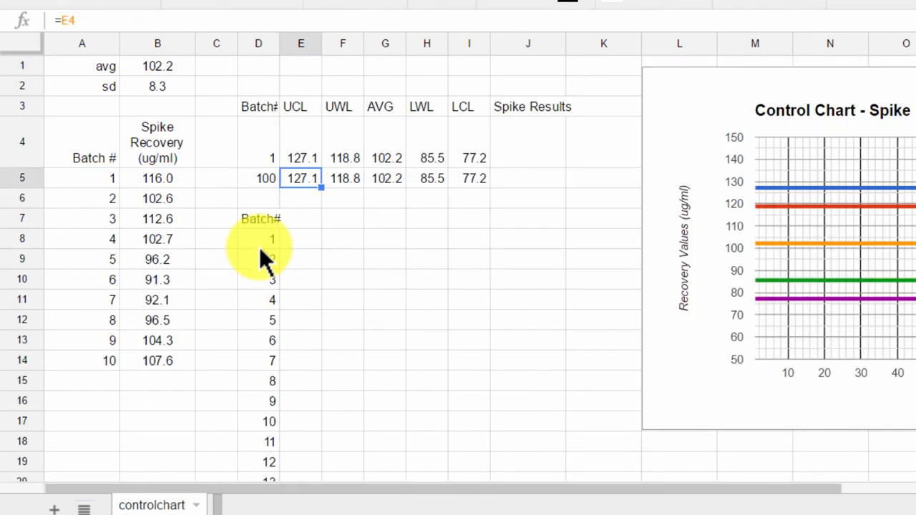
pyautogui.press('Left')
pyautogui.press('Left')
pyautogui.hotkey('ctrl', 'c')
pyautogui.press('Left')
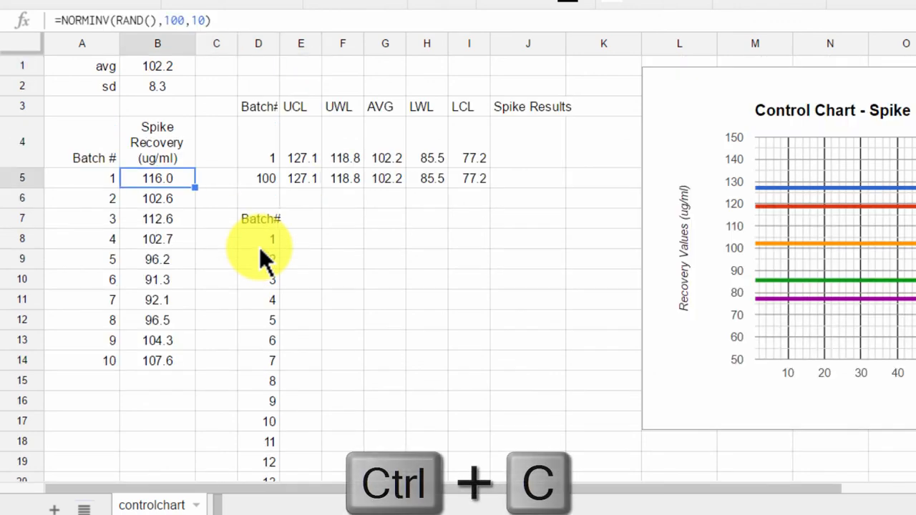
pyautogui.press('Right')
pyautogui.press('Down')
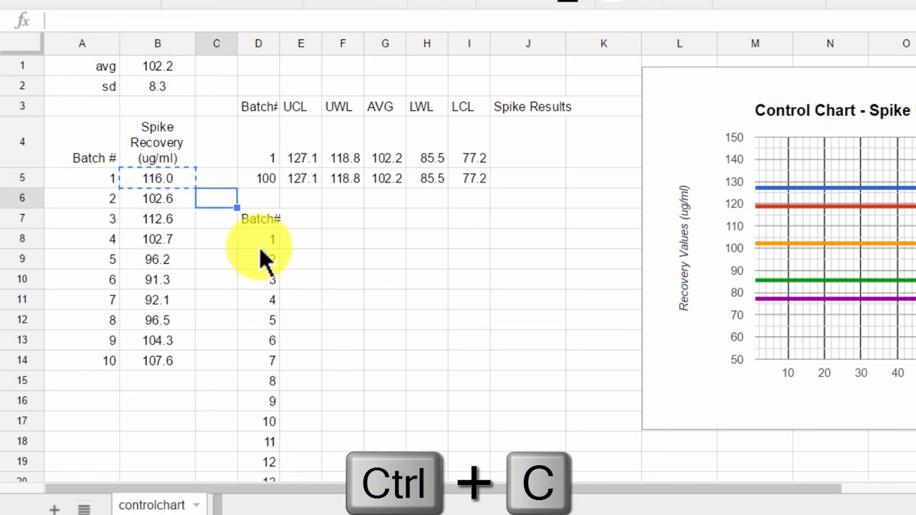
pyautogui.press('Down')
pyautogui.press('Right')
pyautogui.press('Right')
pyautogui.press('Down')
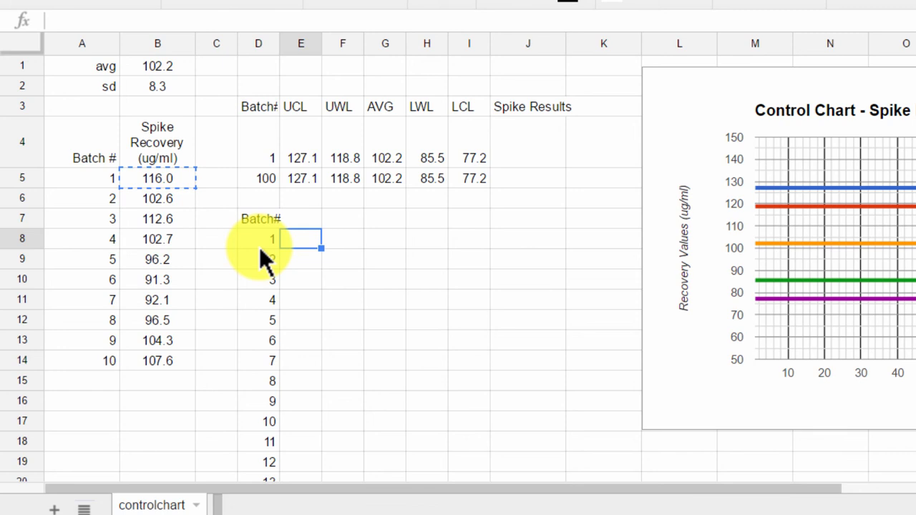
# Step: Delete the surplus batch numbers 101 to 105 from cells D108:D112 so the list ends at batch 100
pyautogui.click(261, 247)
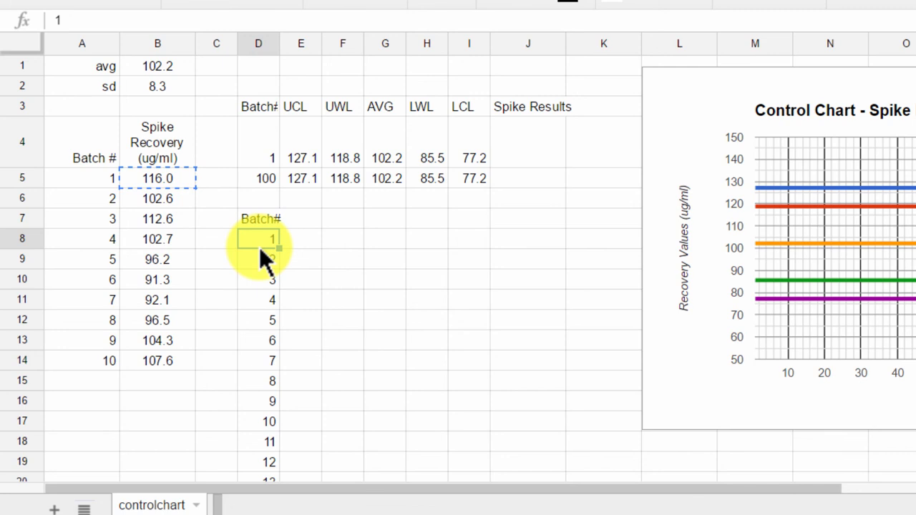
pyautogui.hotkey('ctrl', 'Down')
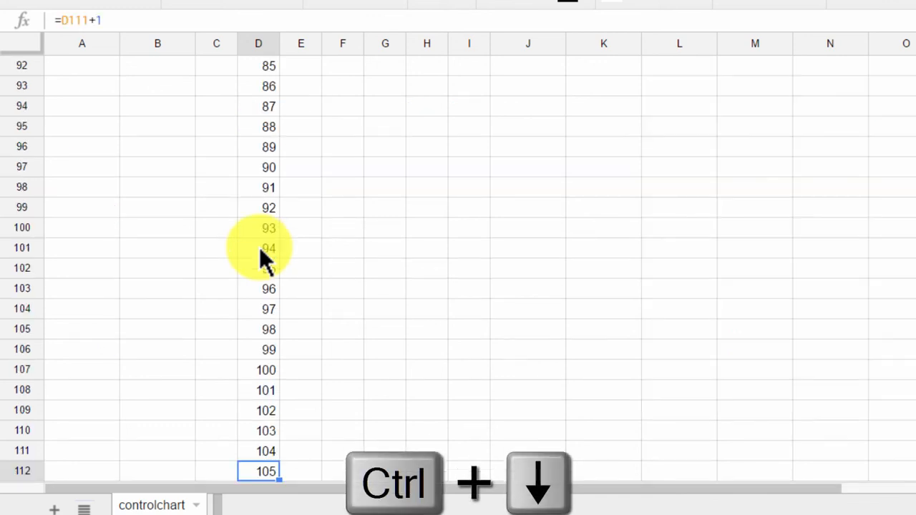
pyautogui.press('Right')
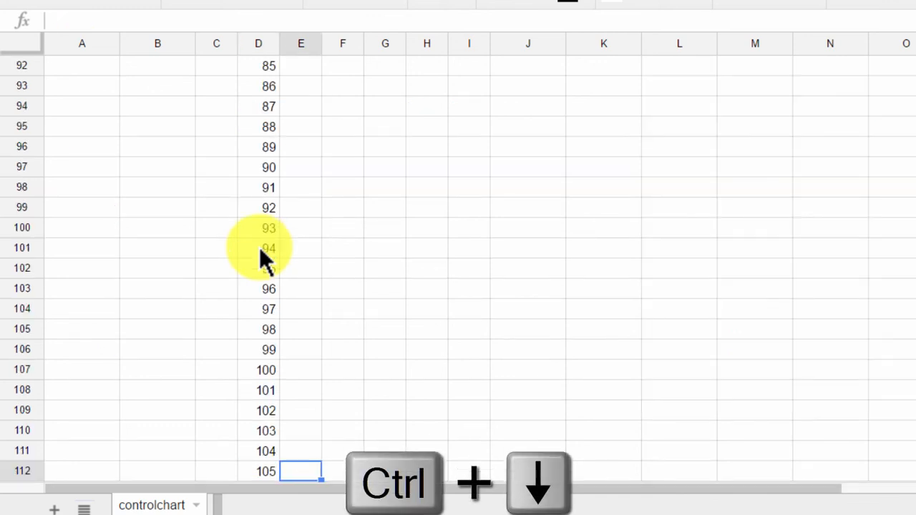
pyautogui.press('Left')
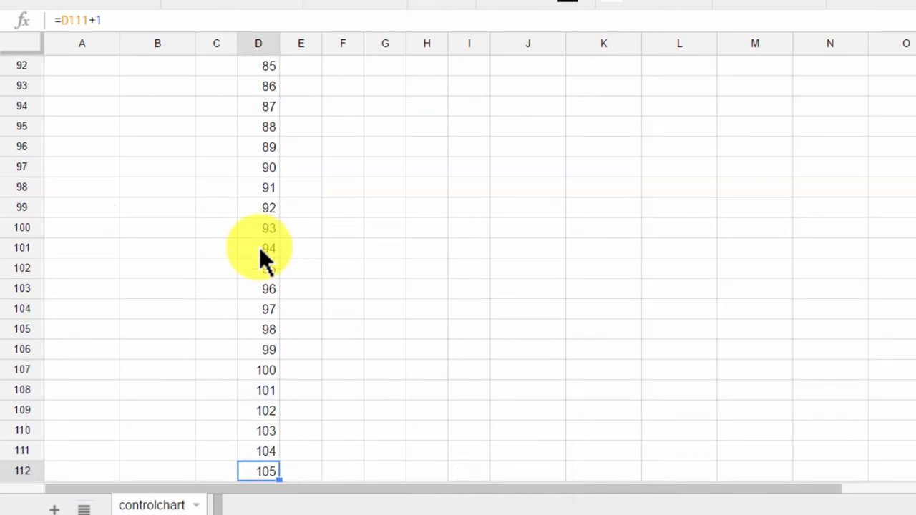
pyautogui.hotkey('shift', 'Up')
pyautogui.hotkey('shift', 'Up')
pyautogui.hotkey('shift', 'Up')
pyautogui.hotkey('shift', 'Up')
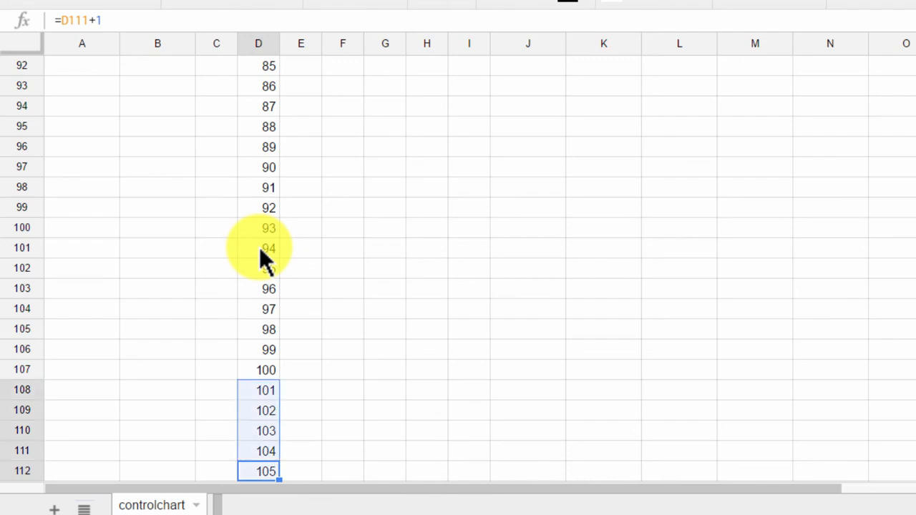
pyautogui.press('Delete')
pyautogui.press('Up')
pyautogui.press('Up')
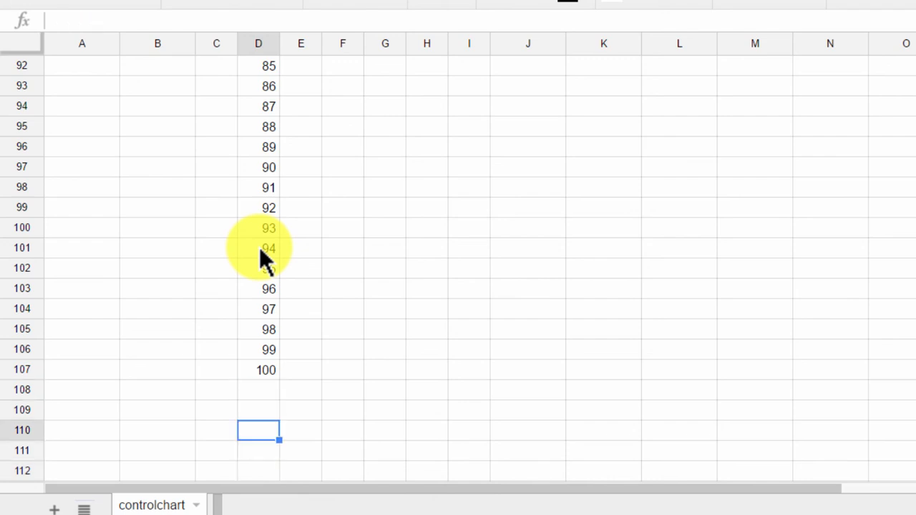
pyautogui.press('Up')
pyautogui.press('Up')
pyautogui.press('Up')
# Step: Copy the NORMINV spike recovery formula from cell B8
pyautogui.press('Right')
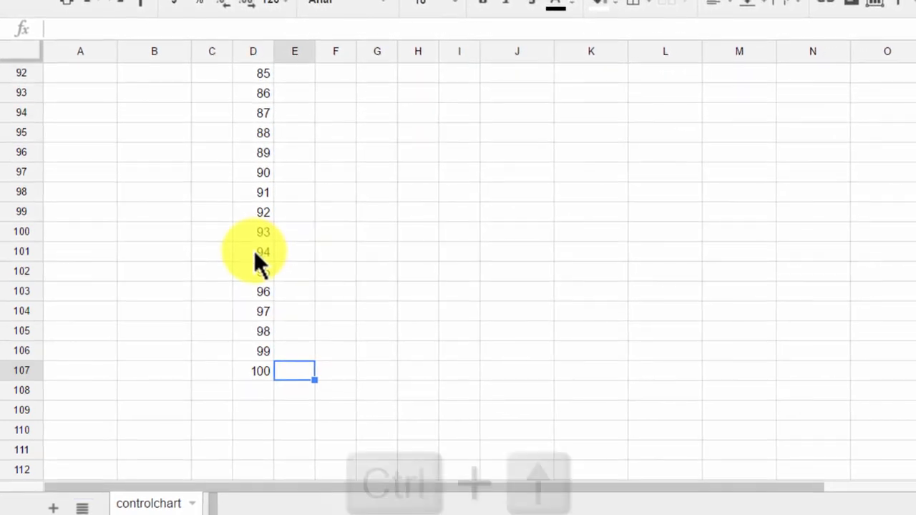
pyautogui.hotkey('ctrl', 'Up')
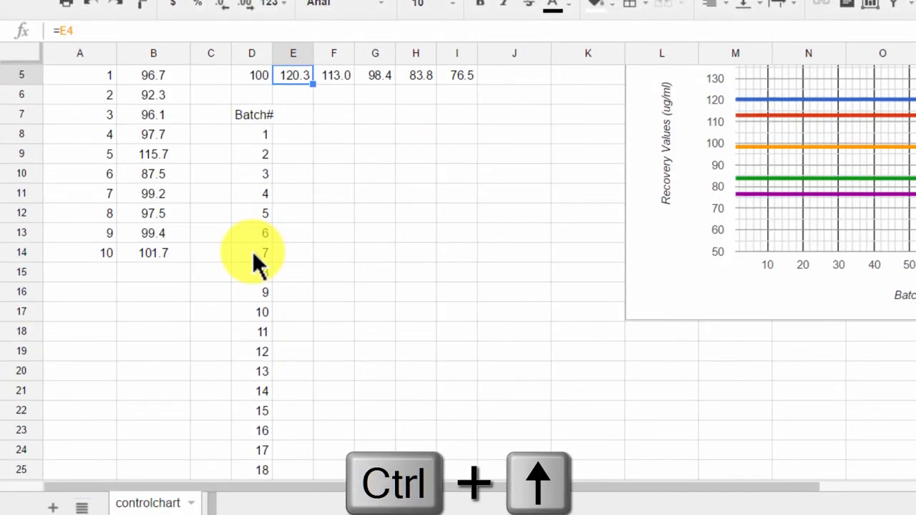
pyautogui.press('Down')
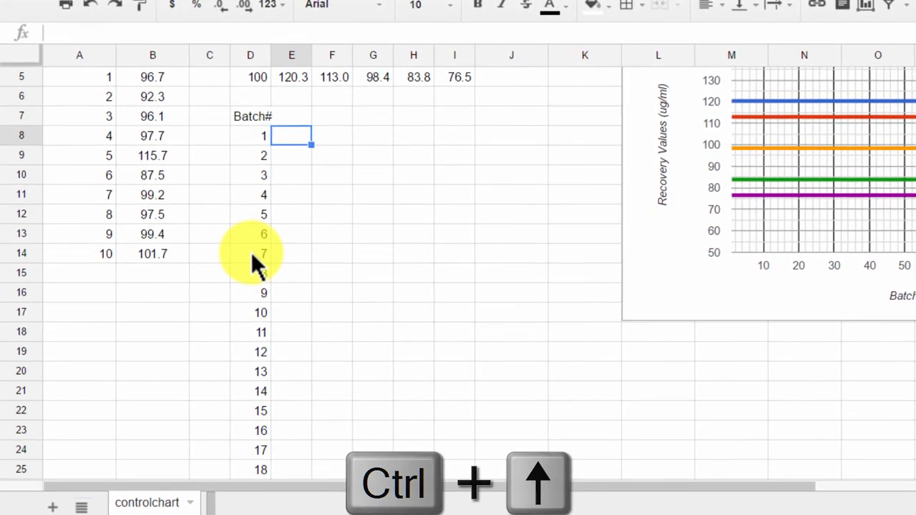
pyautogui.press('Left')
pyautogui.press('Left')
pyautogui.press('Left')
pyautogui.press('Down')
pyautogui.press('Down')
pyautogui.hotkey('ctrl', 'c')
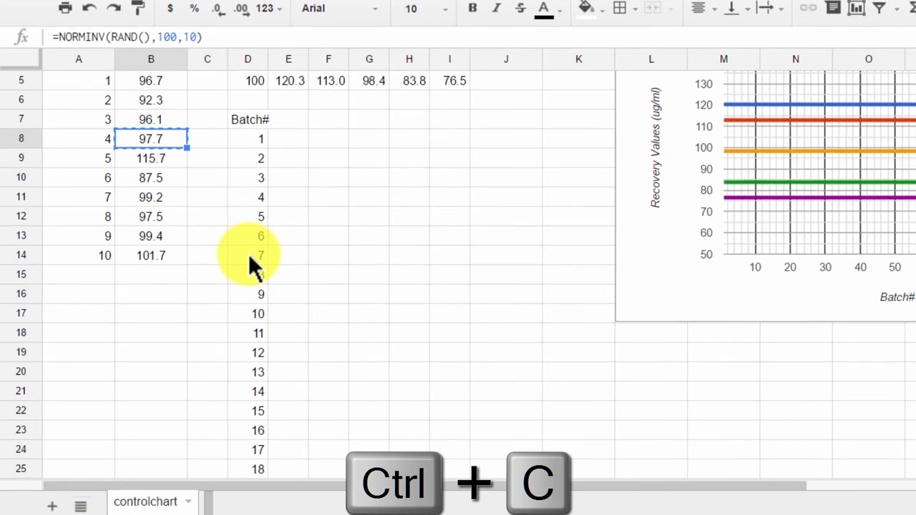
pyautogui.click(229, 39)
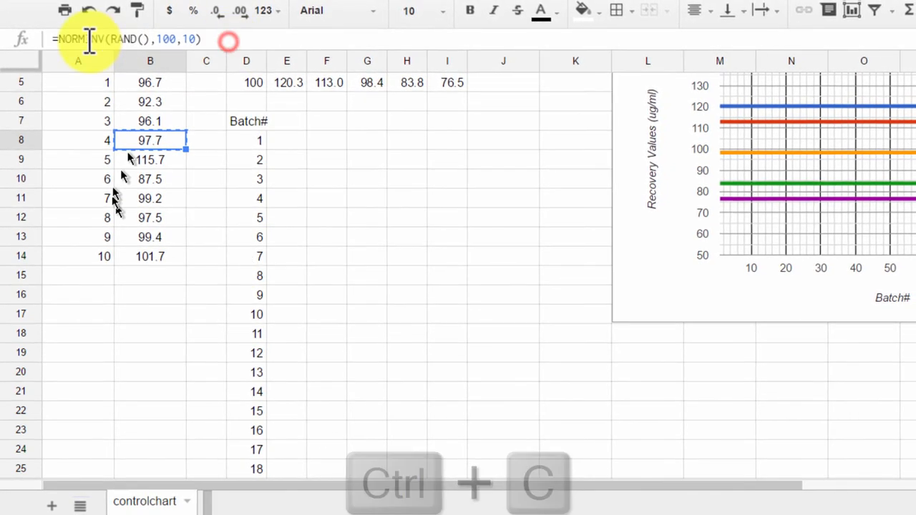
pyautogui.moveTo(219, 41); pyautogui.dragTo(55, 41)
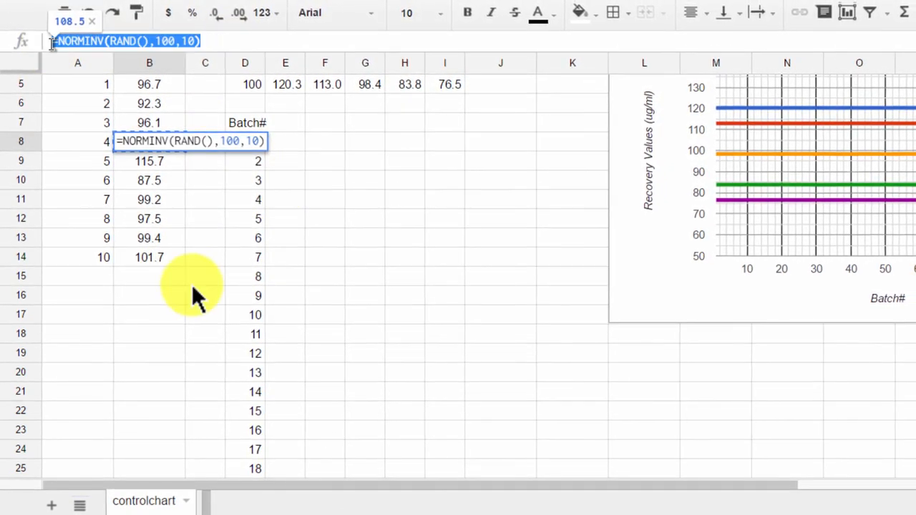
pyautogui.click(169, 310)
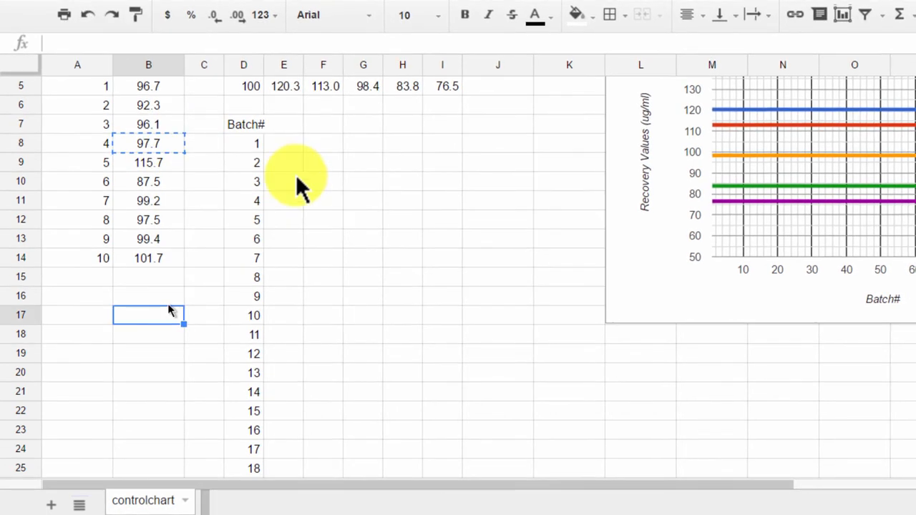
# Step: Paste the NORMINV formula into cells E8:E107, beside batch numbers 1 to 100
pyautogui.click(255, 147)
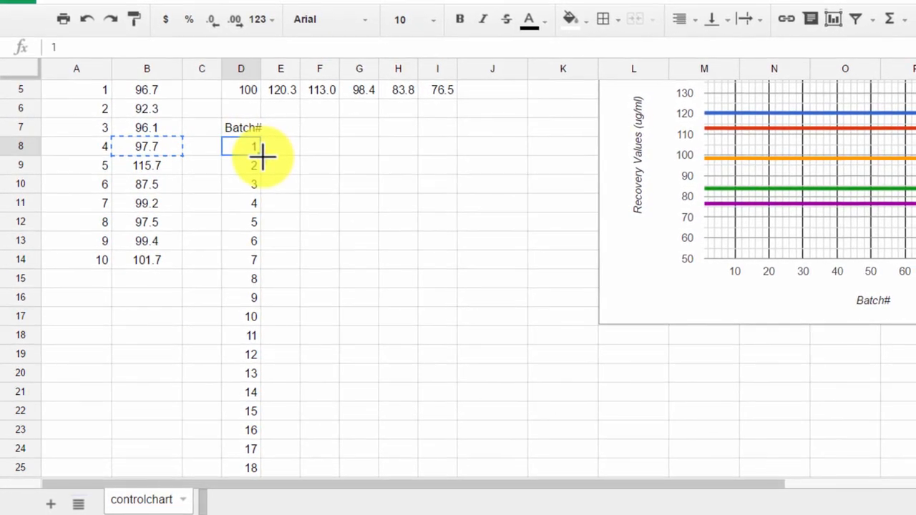
pyautogui.hotkey('ctrl', 'Down')
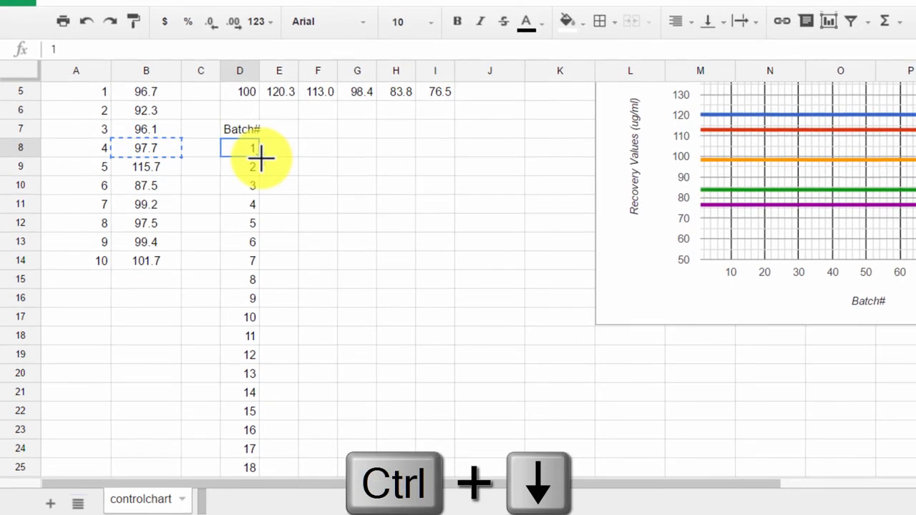
pyautogui.hotkey('ctrl', 'Down')
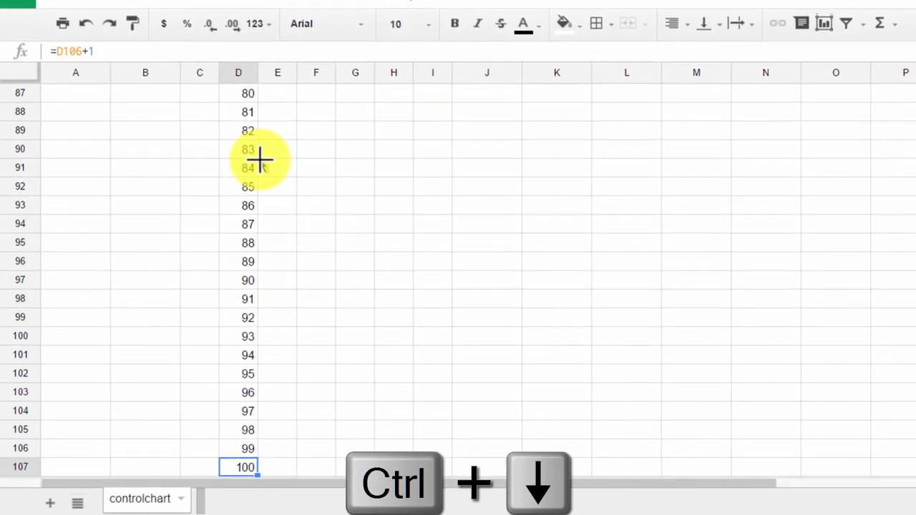
pyautogui.press('Right')
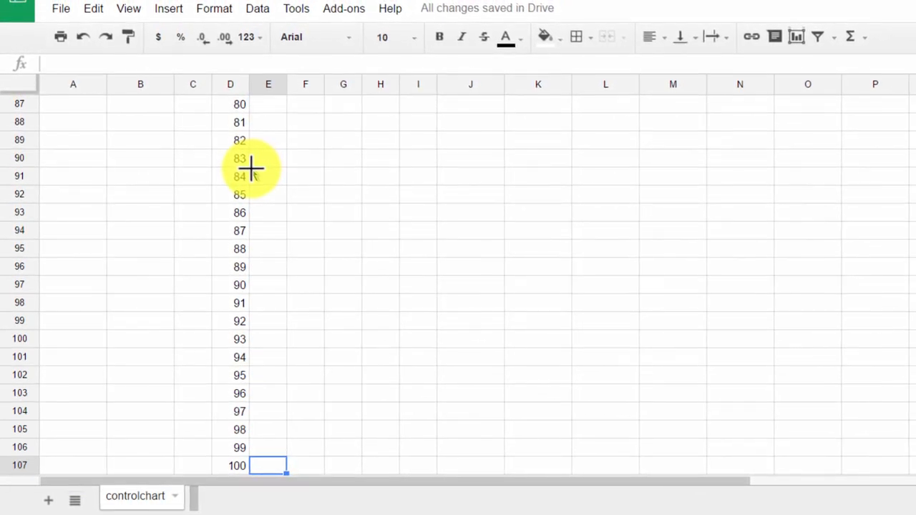
pyautogui.hotkey('ctrl', 'shift', 'Up')
pyautogui.hotkey('ctrl', 'shift', 'Down')
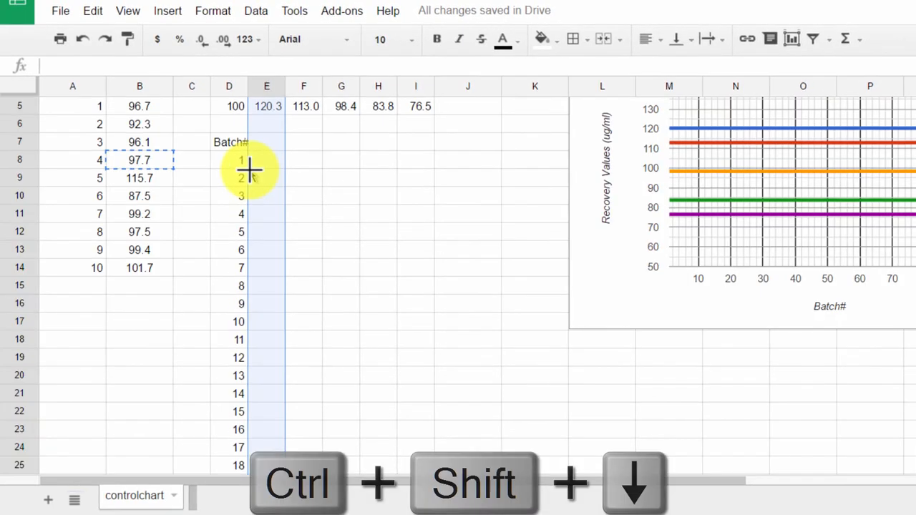
pyautogui.hotkey('ctrl', 'shift', 'Down')
pyautogui.hotkey('ctrl', 'shift', 'Up')
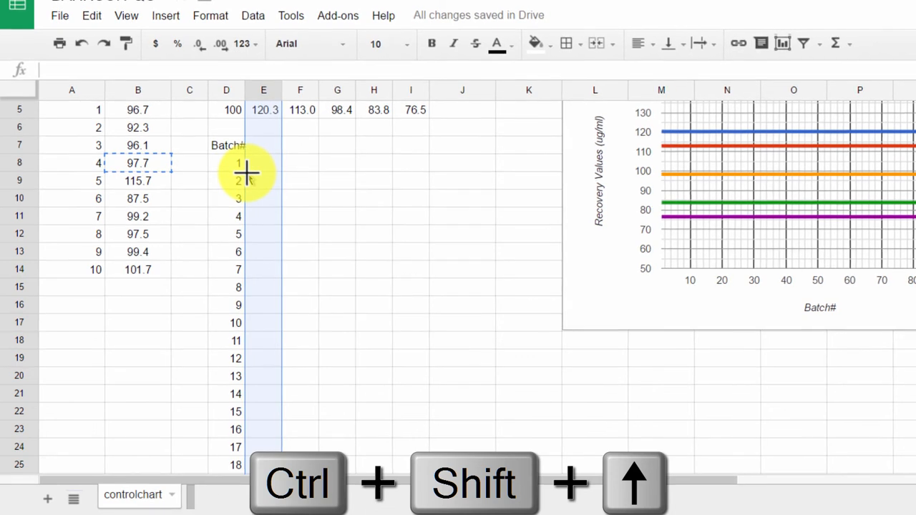
pyautogui.hotkey('shift', 'Down')
pyautogui.hotkey('shift', 'Down')
pyautogui.hotkey('shift', 'Down')
pyautogui.hotkey('shift', 'Down')
pyautogui.hotkey('shift', 'Up')
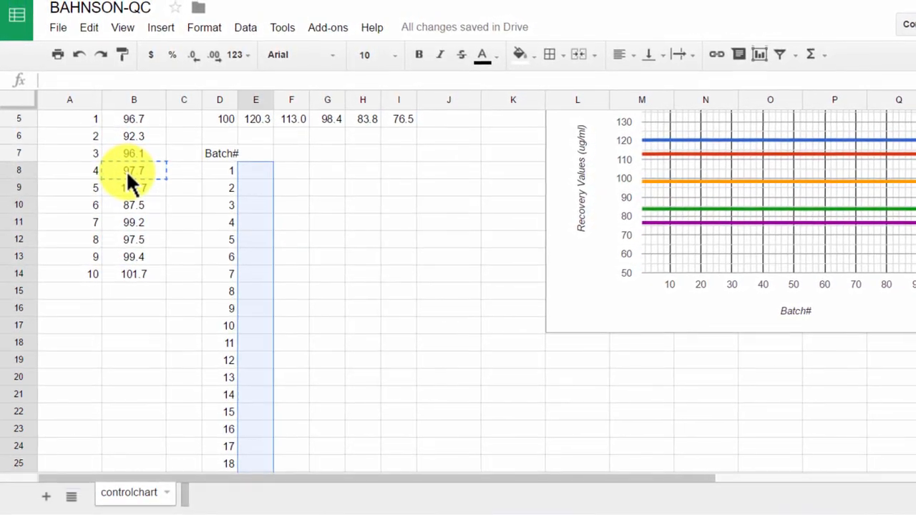
pyautogui.hotkey('ctrl', 'v')
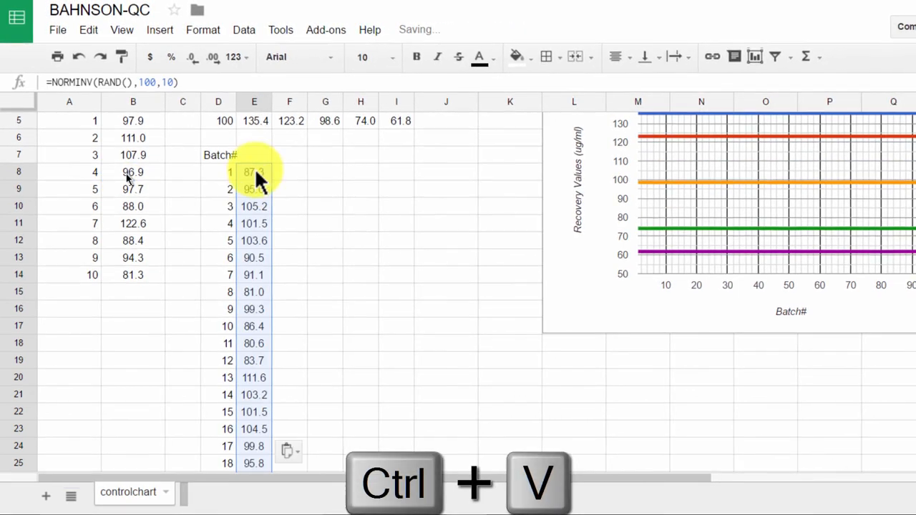
# Step: Cut the generated spike results from cells E8:E107
pyautogui.click(258, 157)
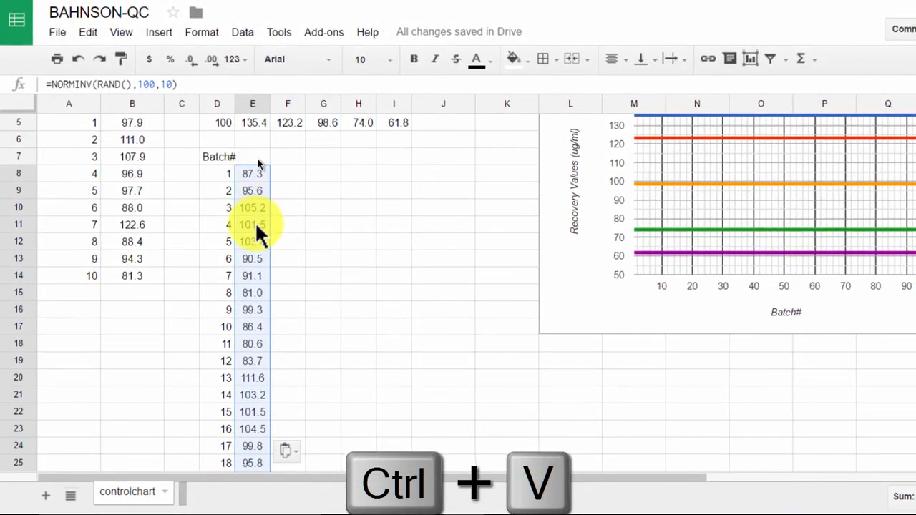
pyautogui.scroll(2, 255, 260)
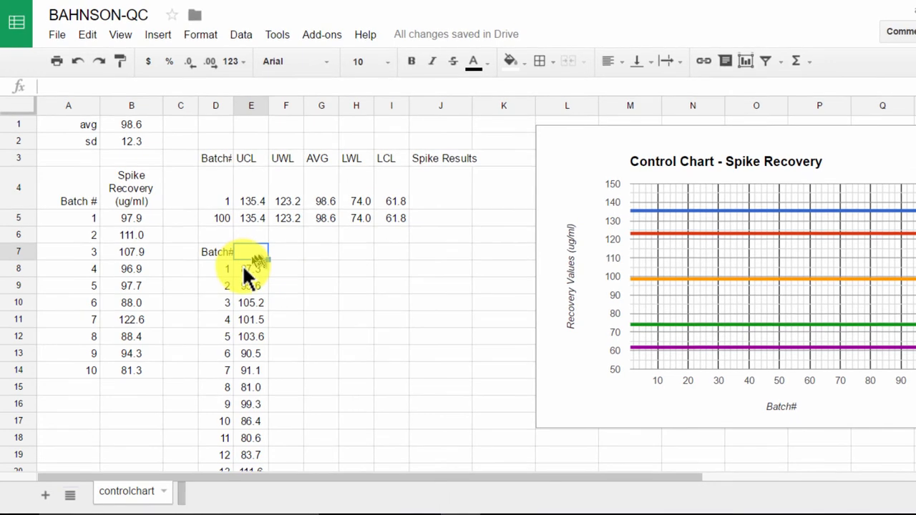
pyautogui.click(242, 264)
pyautogui.click(254, 269)
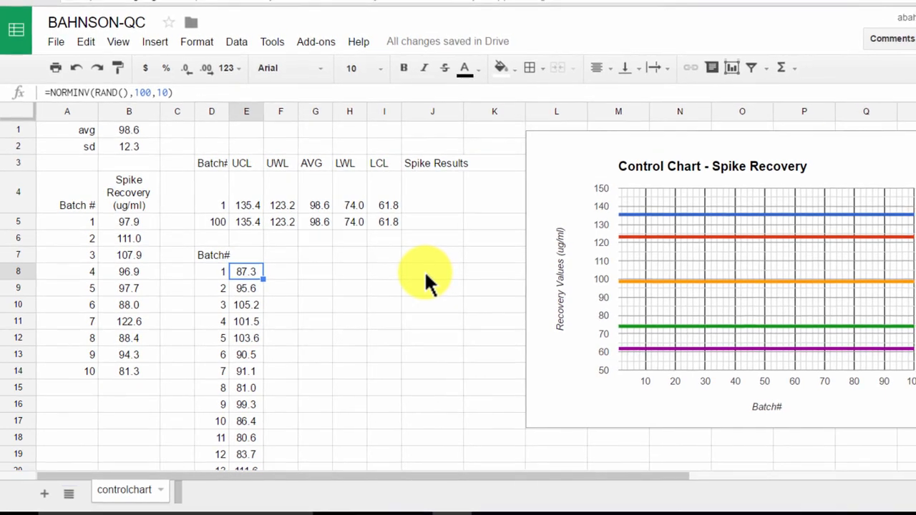
pyautogui.press('Up')
pyautogui.press('Down')
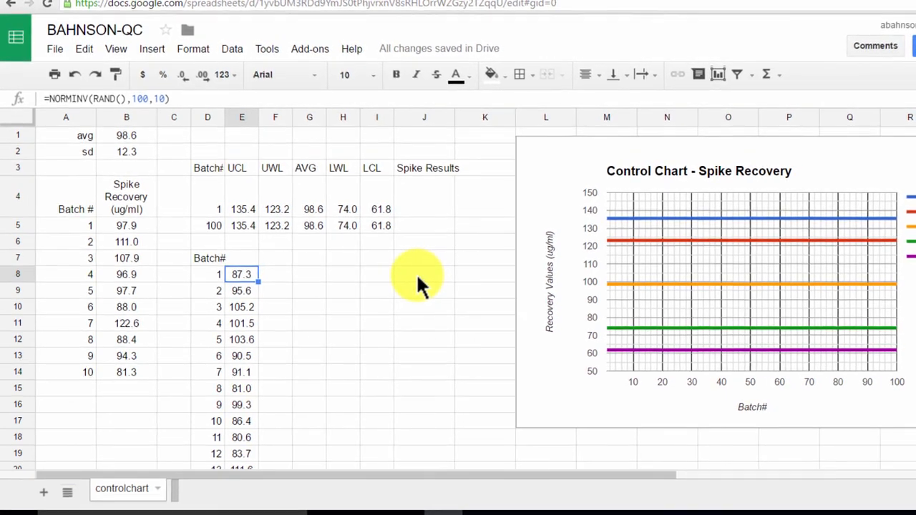
pyautogui.hotkey('ctrl', 'shift', 'Down')
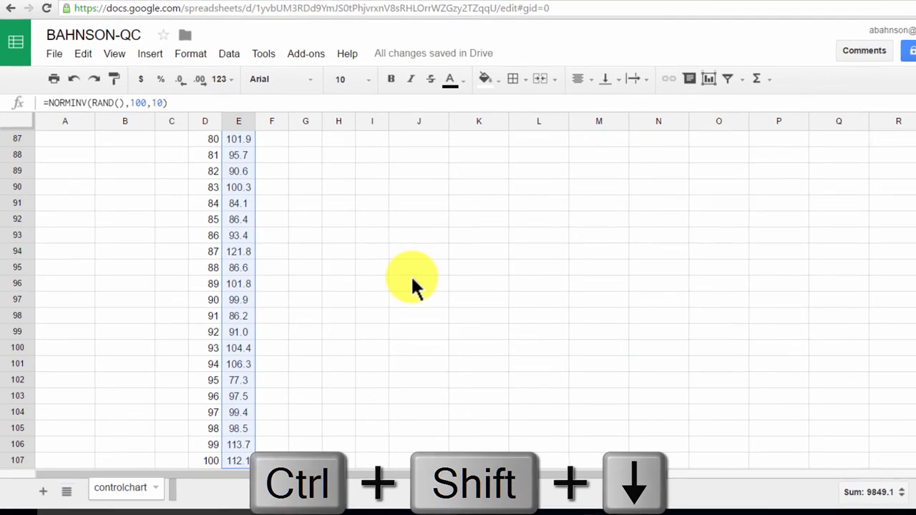
pyautogui.hotkey('ctrl', 'x')
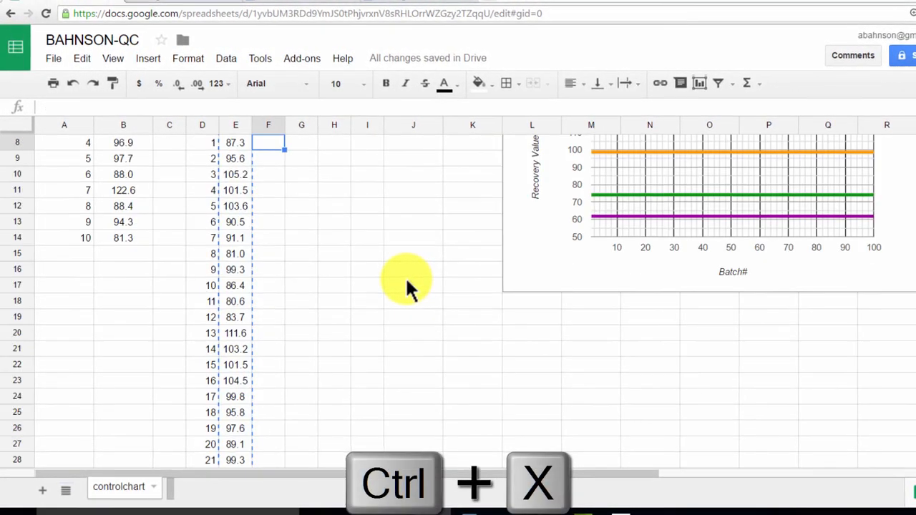
# Step: Paste the cut spike results into column J starting at cell J8, under the Spike Results header
pyautogui.press('Up')
pyautogui.press('Up')
pyautogui.press('Up')
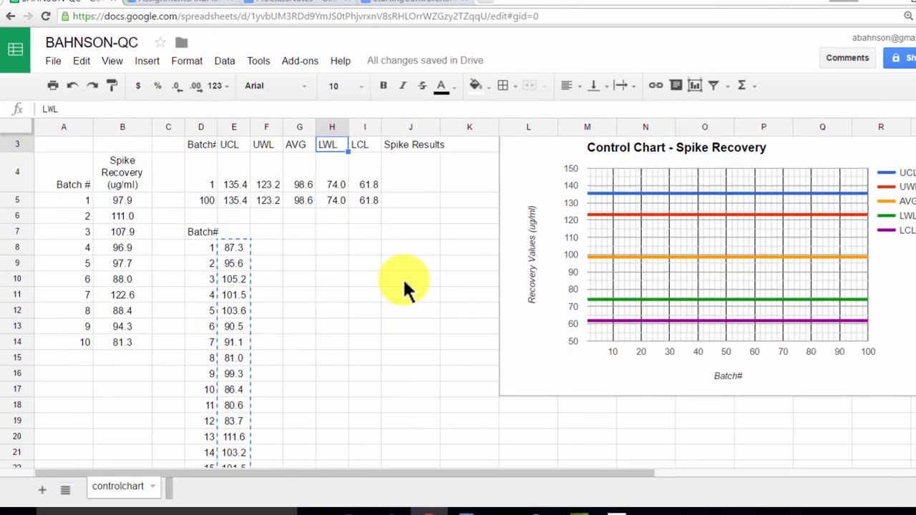
pyautogui.press('Down')
pyautogui.press('Down')
pyautogui.press('Down')
pyautogui.press('Right')
pyautogui.press('Right')
pyautogui.press('Down')
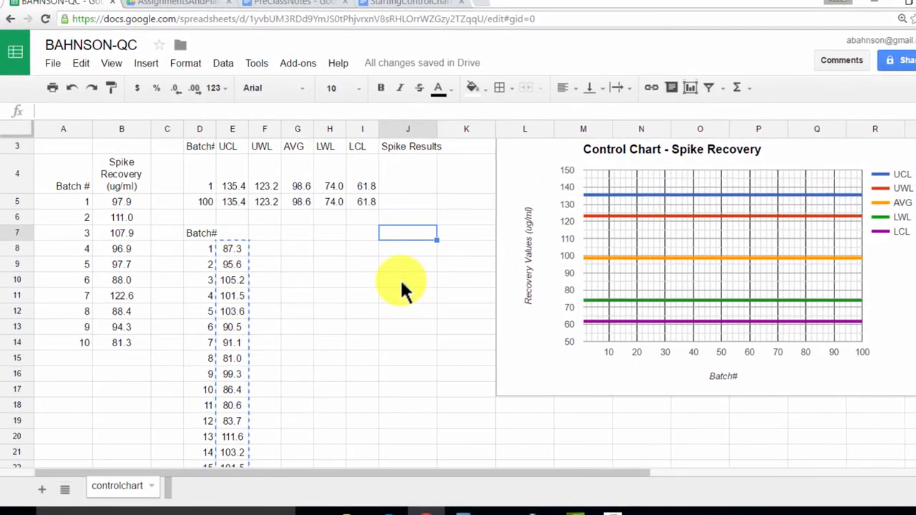
pyautogui.press('Down')
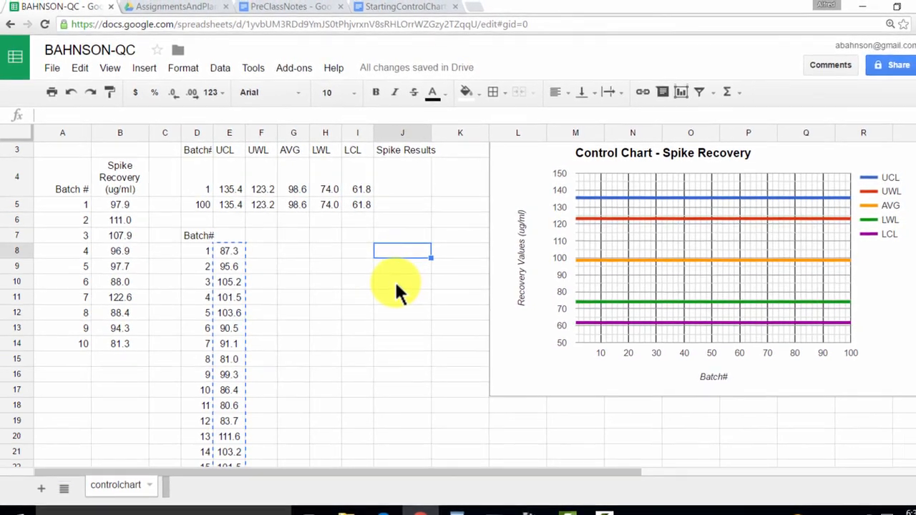
pyautogui.hotkey('ctrl', 'v')
pyautogui.hotkey('ctrl', 'v')
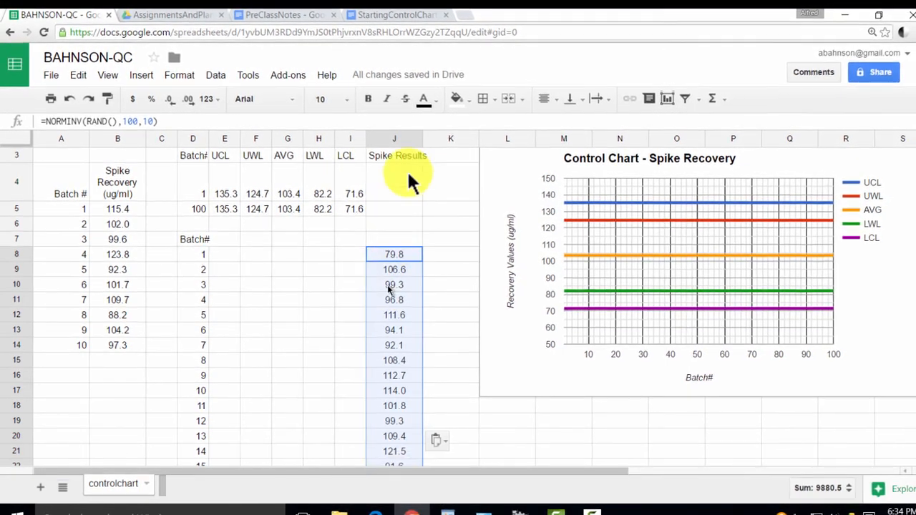
# Step: Review the control limit table in D3:I5 and the start of the batch list below it
pyautogui.click(187, 156)
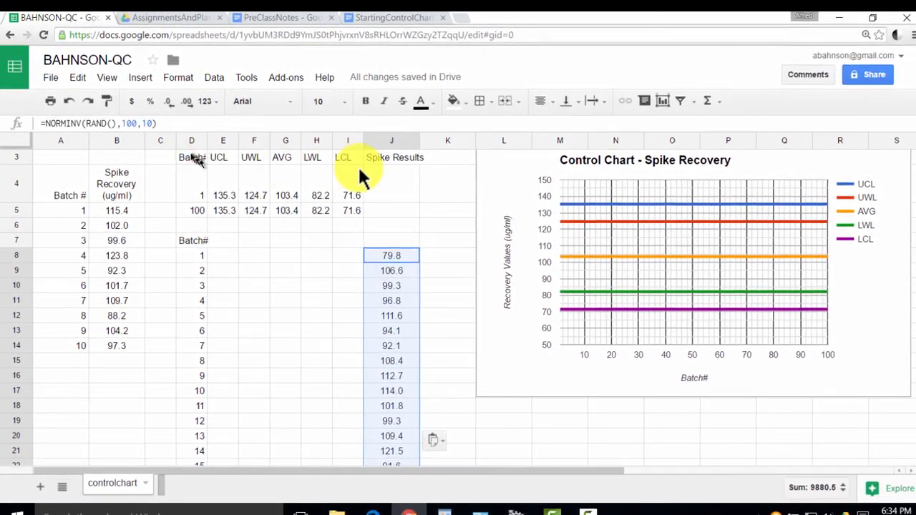
pyautogui.moveTo(353, 204); pyautogui.dragTo(355, 210)
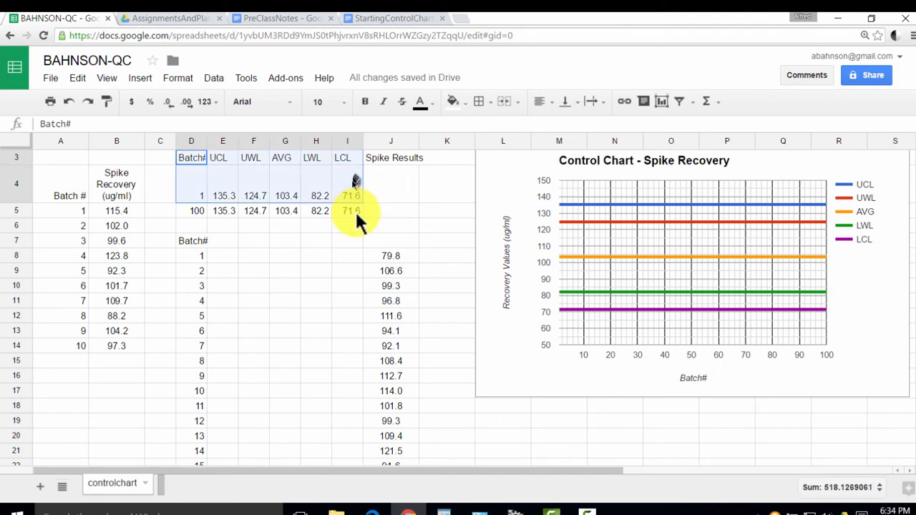
pyautogui.moveTo(356, 209); pyautogui.dragTo(357, 212)
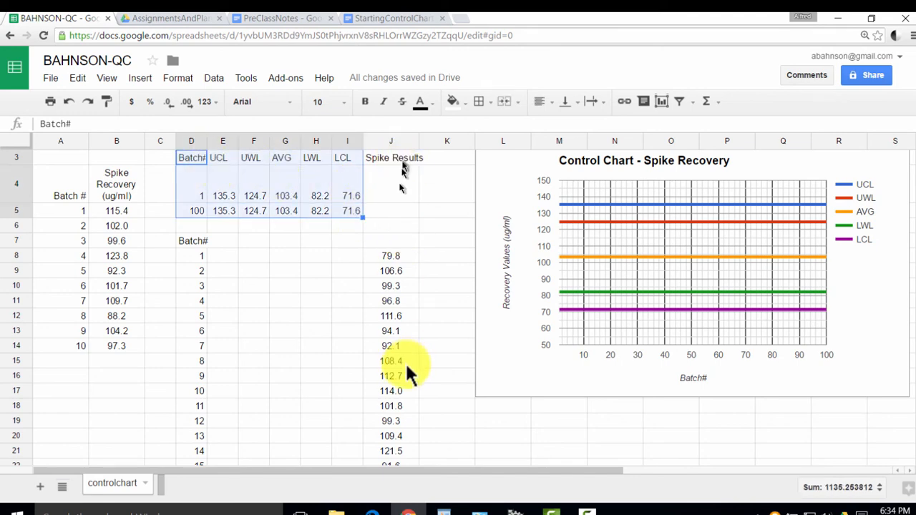
pyautogui.click(189, 243)
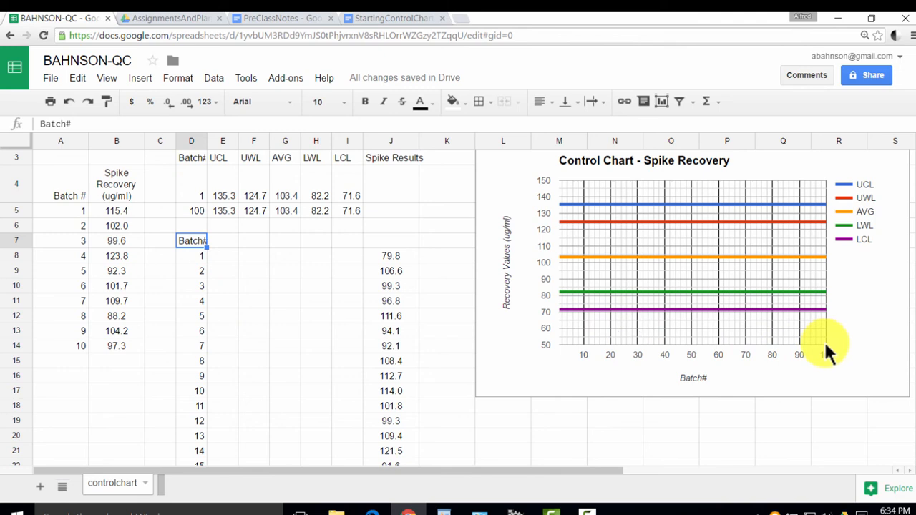
pyautogui.click(190, 211)
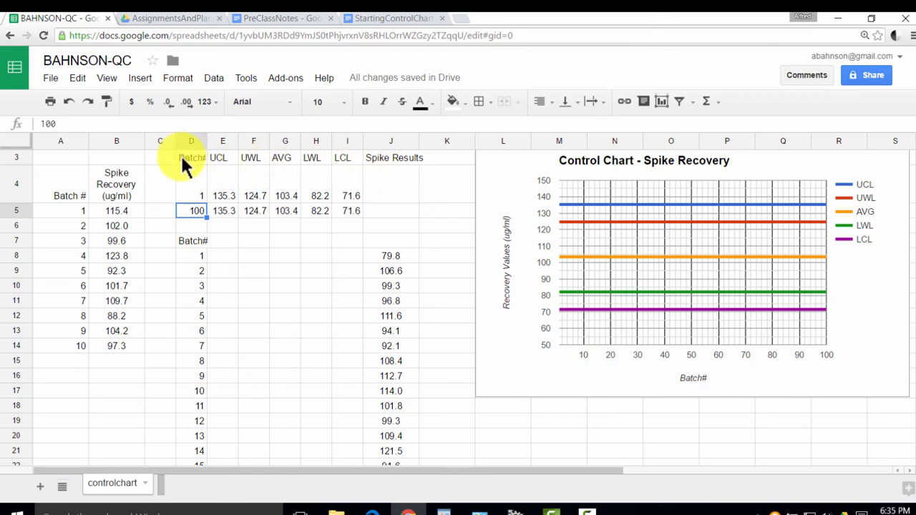
# Step: Examine columns D to J down to the last batch row to see how far the spike results extend
pyautogui.click(769, 171)
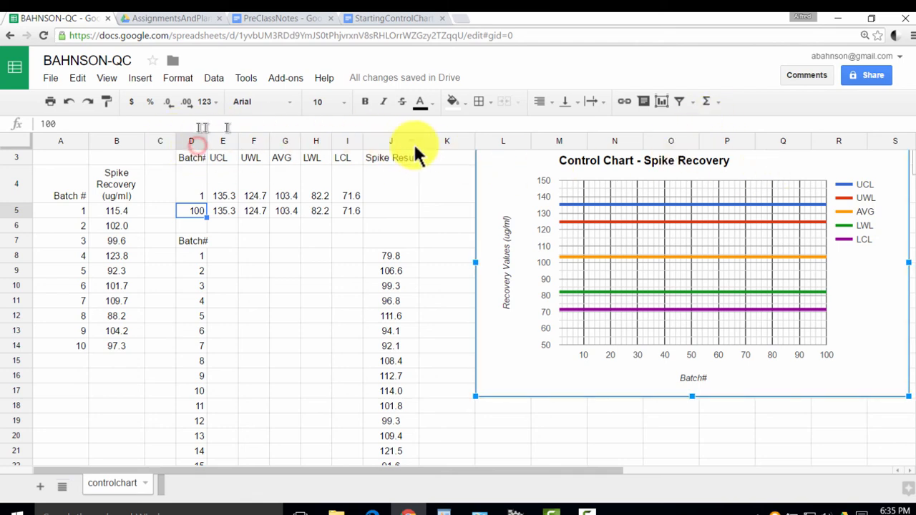
pyautogui.keyDown('shift'); pyautogui.click(399, 142); pyautogui.keyUp('shift')
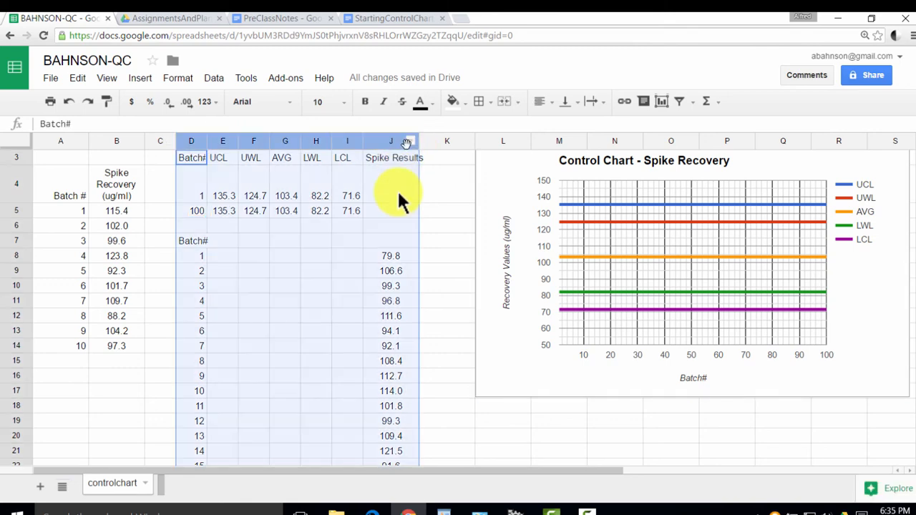
pyautogui.scroll(-1, 383, 263)
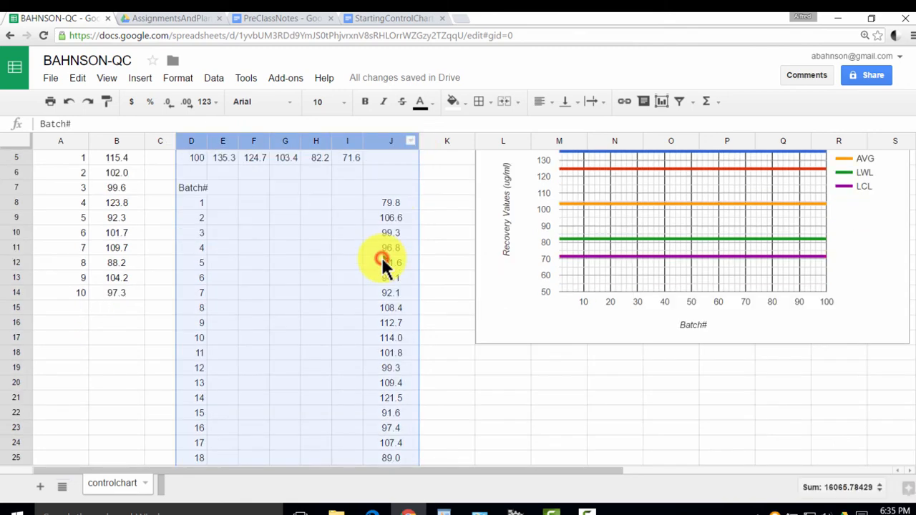
pyautogui.scroll(-5, 383, 263)
pyautogui.hotkey('ctrl', 'Down')
pyautogui.click(383, 263)
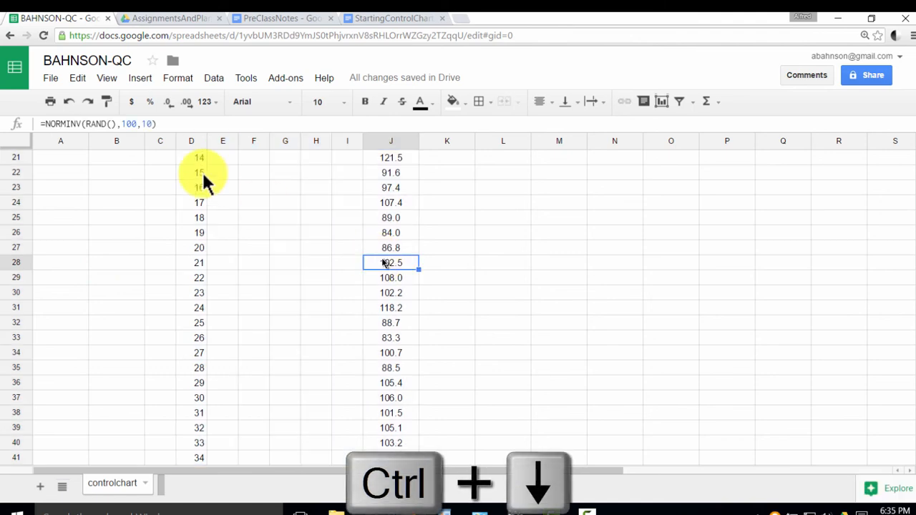
pyautogui.hotkey('ctrl', 'Down')
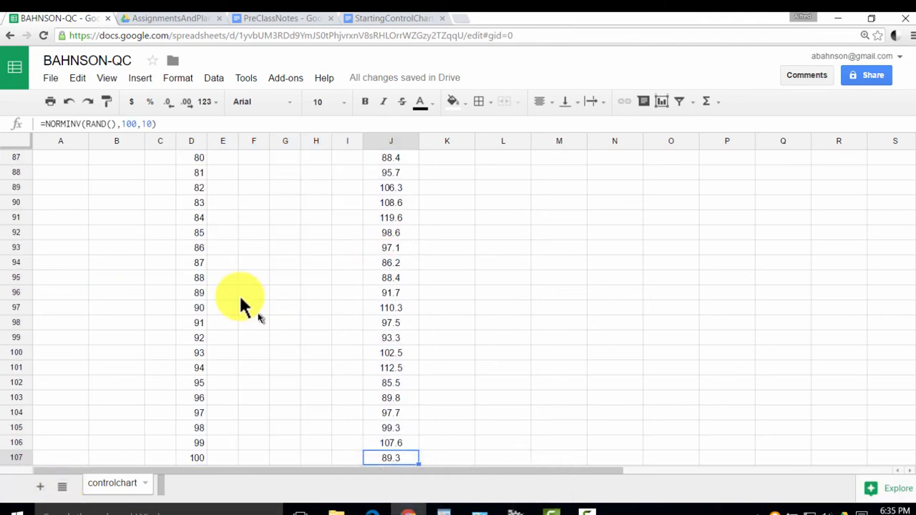
pyautogui.scroll(9, 577, 169)
pyautogui.scroll(10, 716, 186)
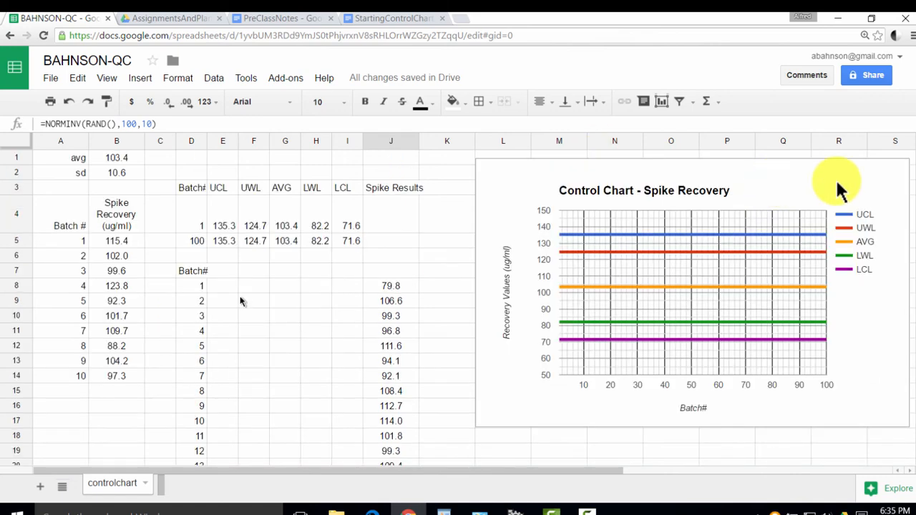
# Step: Open the spike recovery control chart for advanced editing, show its chart type and data range settings, and move the editor off the data columns
pyautogui.click(903, 172)
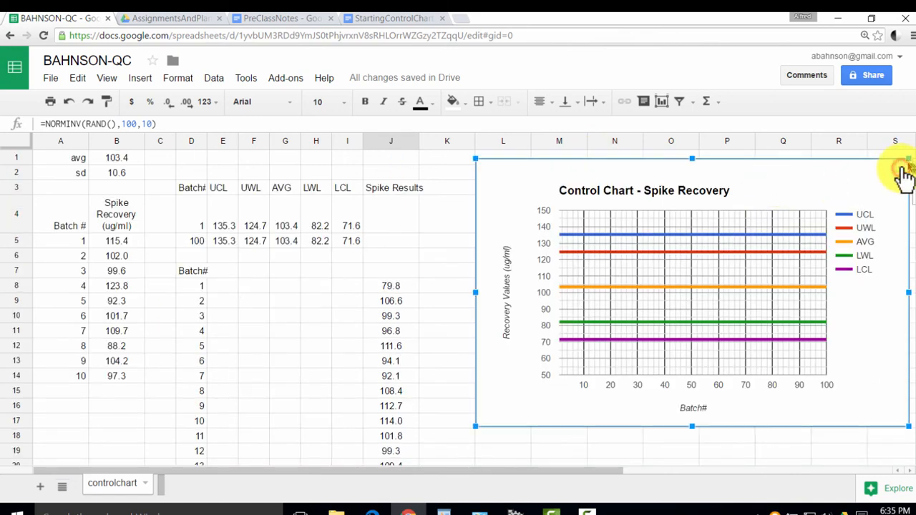
pyautogui.click(900, 168)
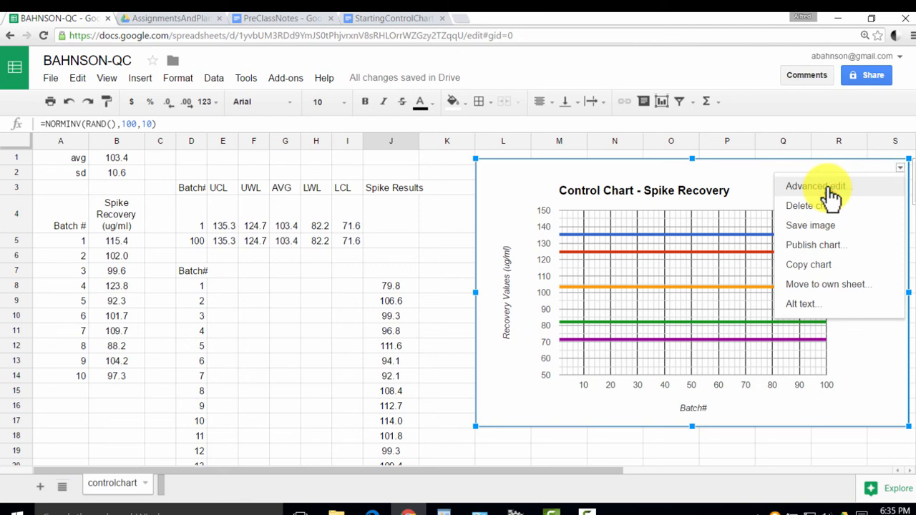
pyautogui.click(646, 222)
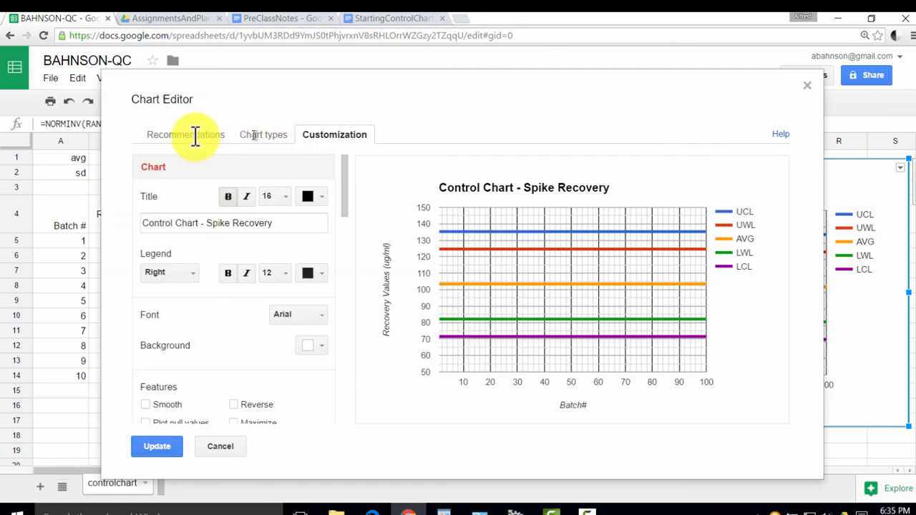
pyautogui.click(258, 136)
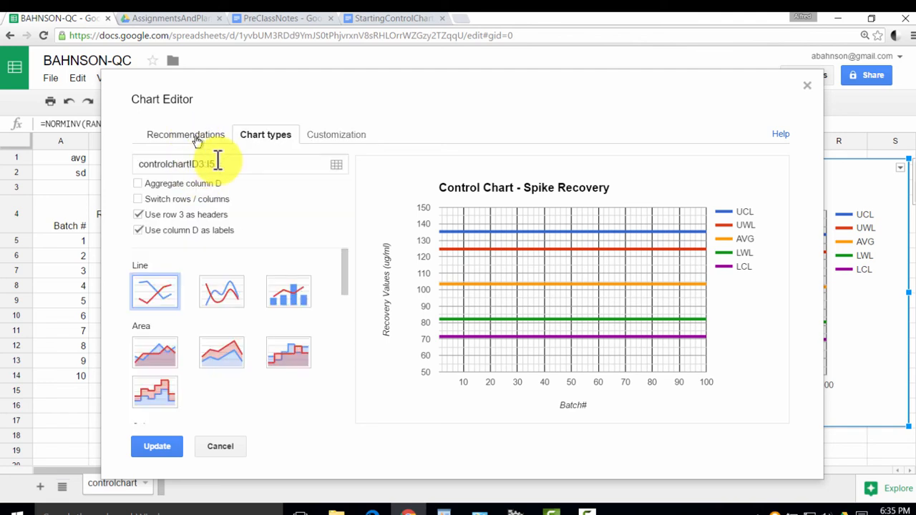
pyautogui.click(358, 84)
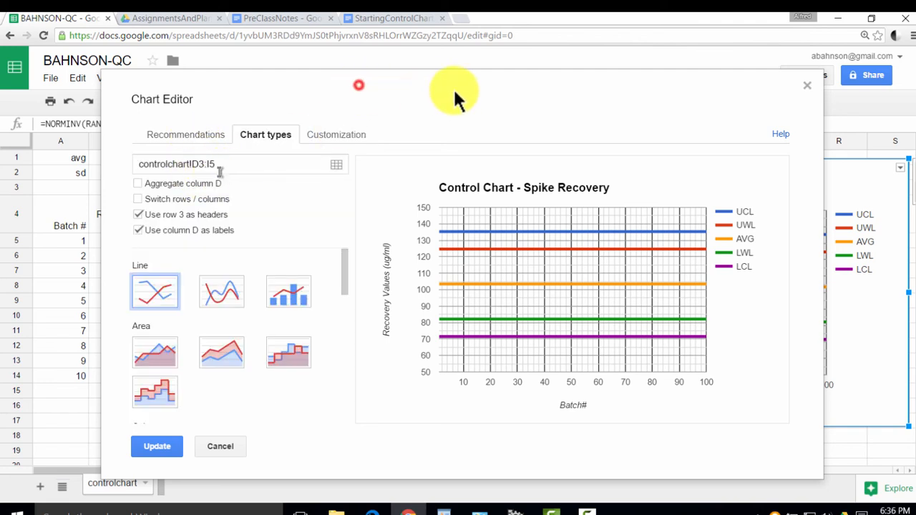
pyautogui.moveTo(359, 86); pyautogui.dragTo(496, 89)
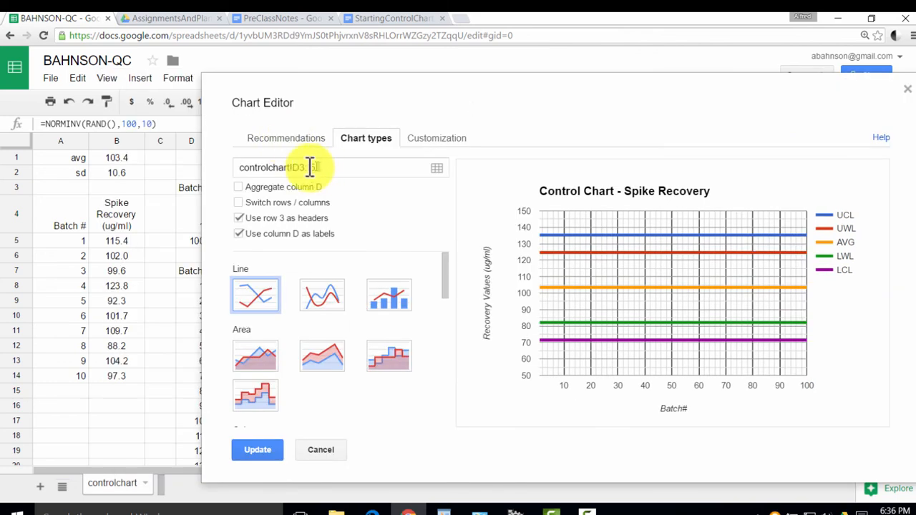
pyautogui.click(324, 82)
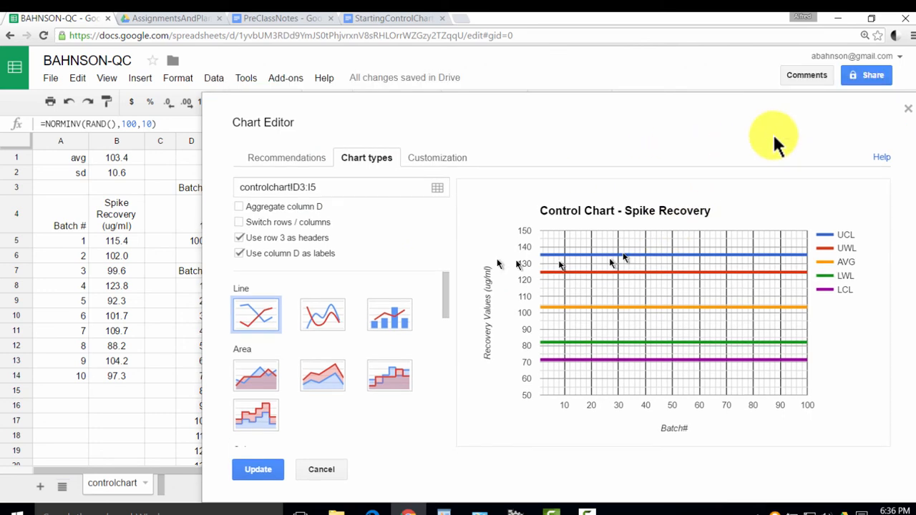
# Step: Extend the chart's data range to controlchart!D3:J115 and update the chart with the spike results
pyautogui.click(308, 186)
pyautogui.click(319, 186)
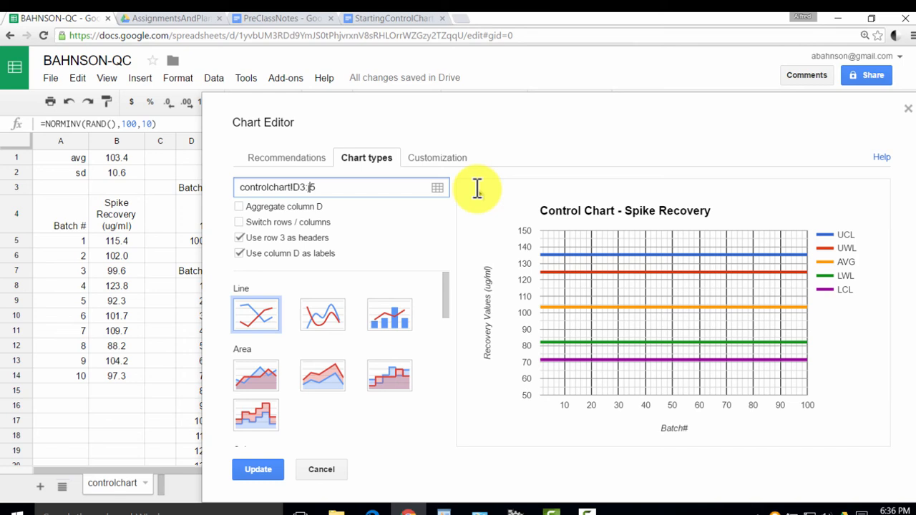
pyautogui.press('BackSpace')
pyautogui.write('115')
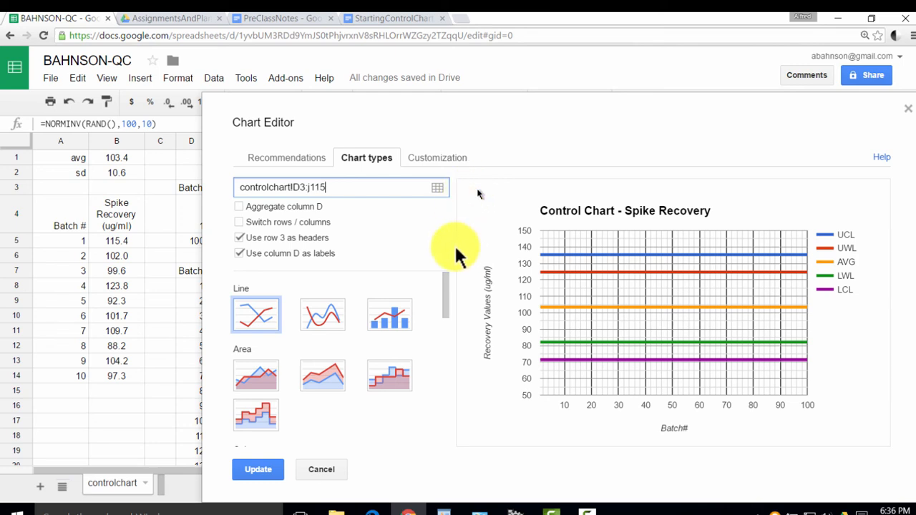
pyautogui.click(269, 472)
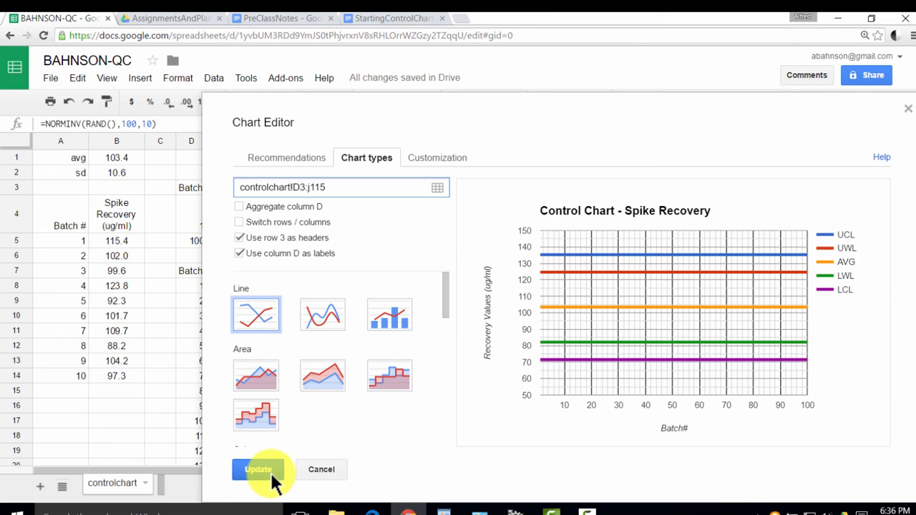
pyautogui.click(270, 471)
pyautogui.click(270, 471)
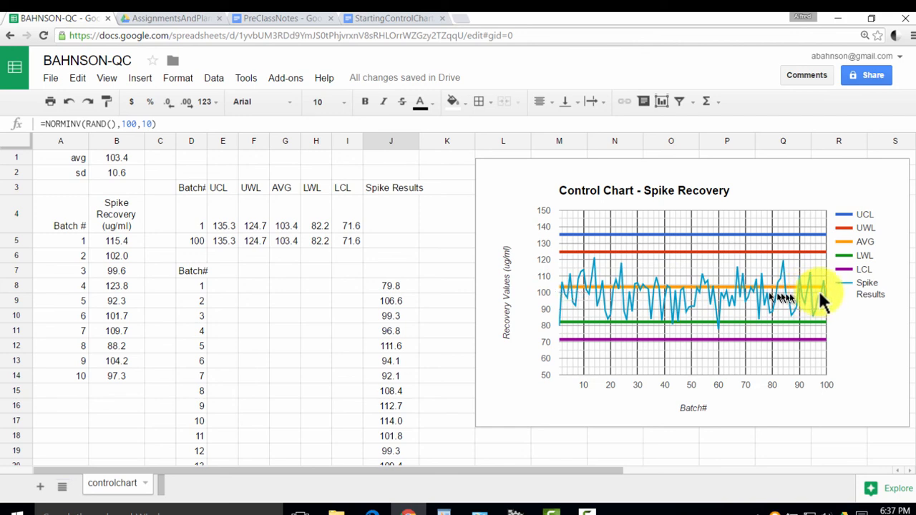
# Step: Review the NORMINV formula in B6, the average and standard deviation in B1:B2, and the ten starting recoveries in B5:B14
pyautogui.click(122, 255)
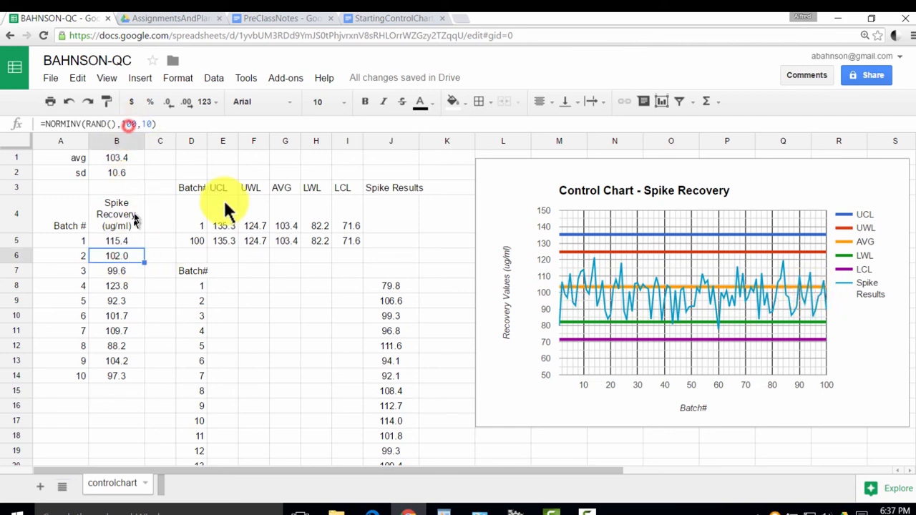
pyautogui.press('F2')
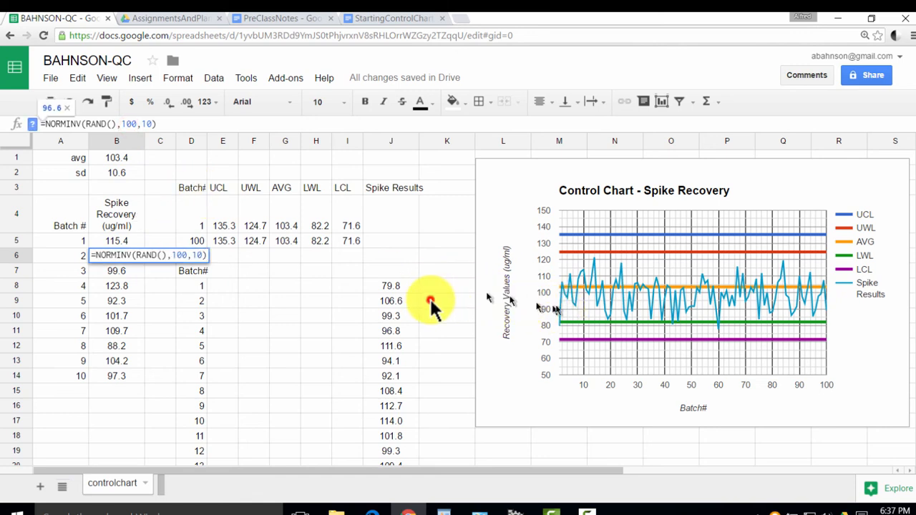
pyautogui.click(447, 301)
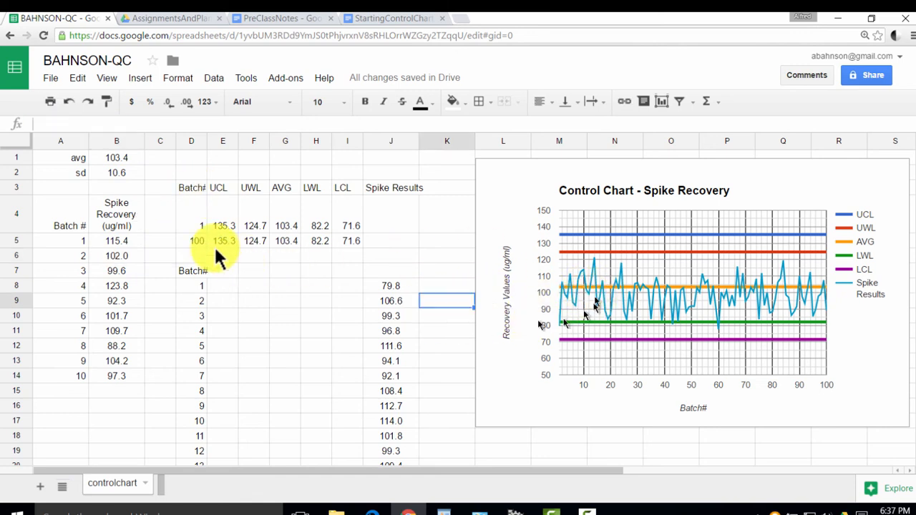
pyautogui.click(136, 163)
pyautogui.keyDown('shift'); pyautogui.click(125, 174); pyautogui.keyUp('shift')
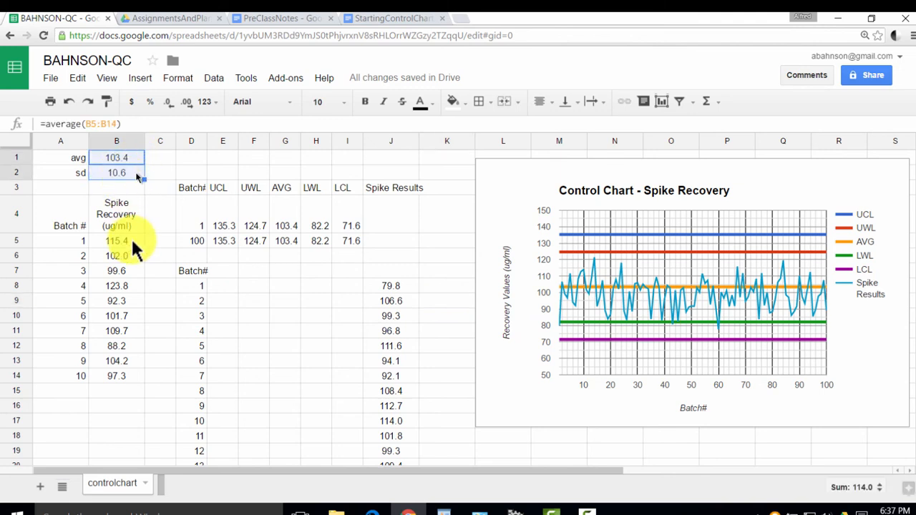
pyautogui.moveTo(127, 242); pyautogui.dragTo(131, 377)
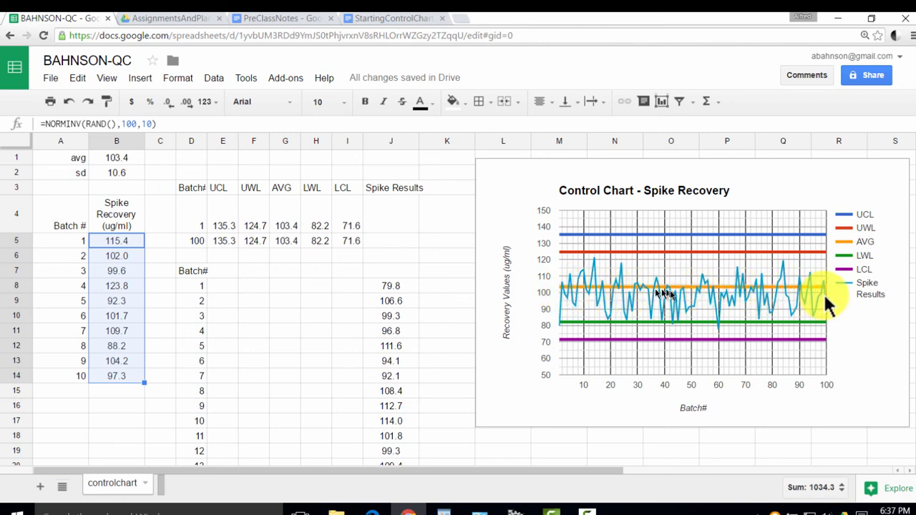
# Step: Add point markers to the chart's Spike Results line, using the point size option between 2px and 10px
pyautogui.click(623, 276)
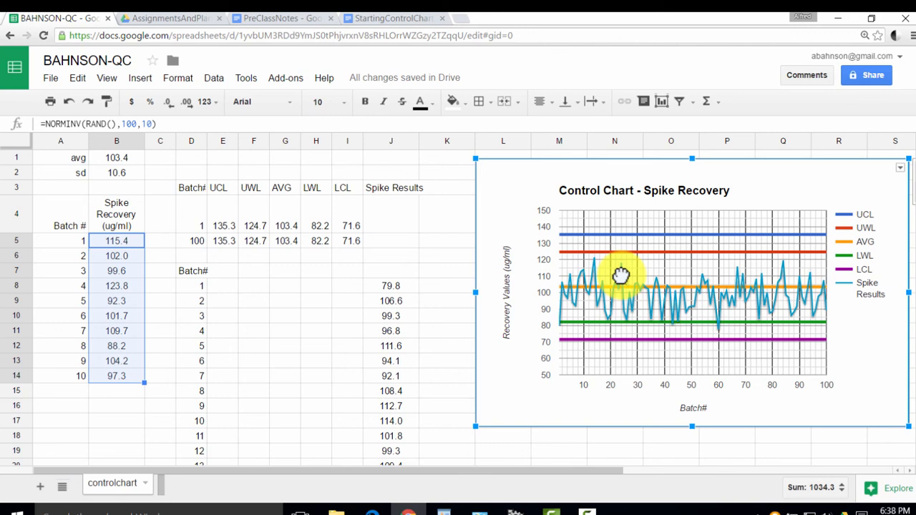
pyautogui.click(622, 277)
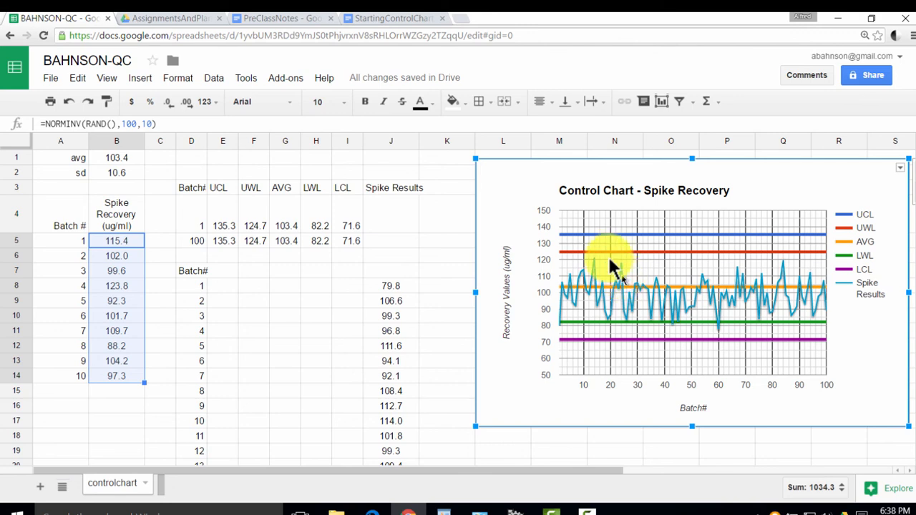
pyautogui.click(606, 263)
pyautogui.click(593, 258)
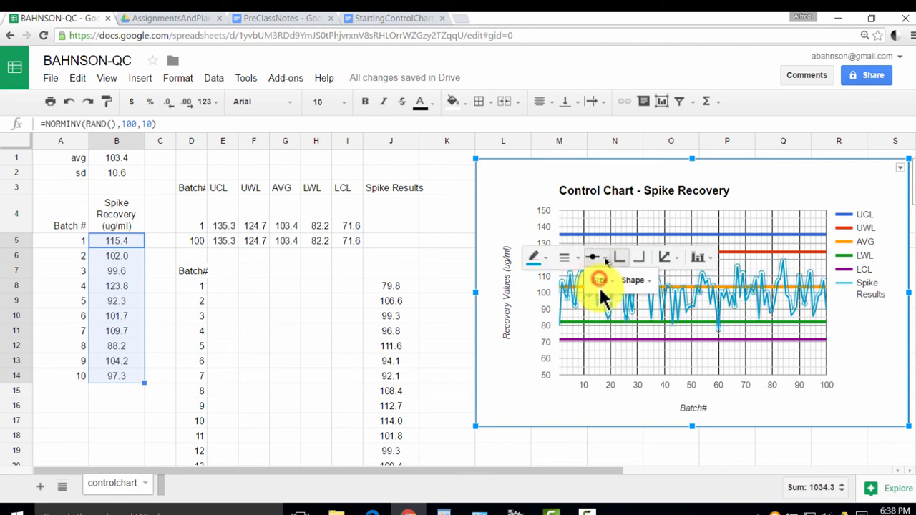
pyautogui.click(600, 280)
pyautogui.click(614, 346)
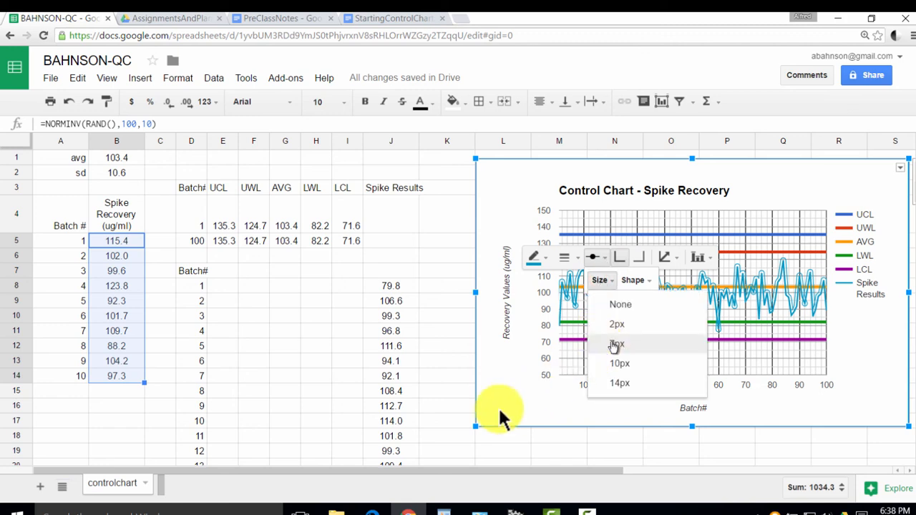
pyautogui.click(451, 453)
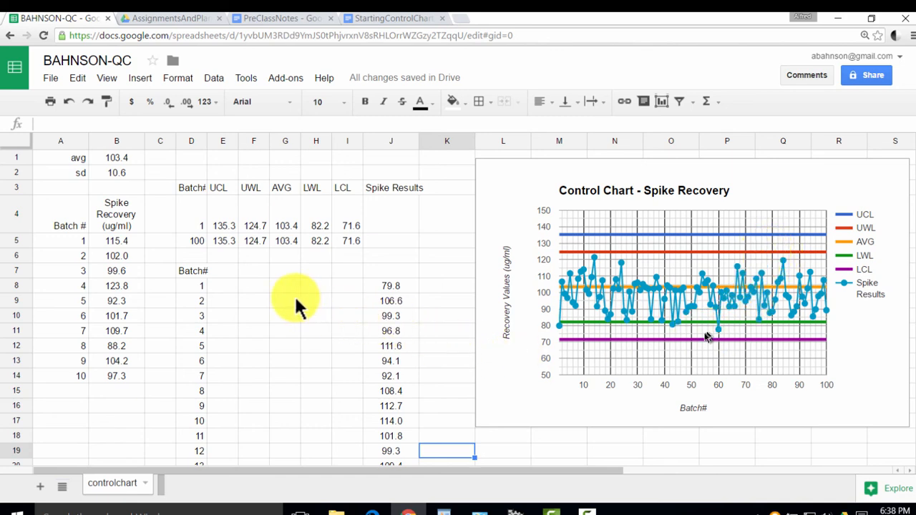
# Step: Check the standard deviation formula in B2 and recalculate the sheet's random spike values from empty cell C1
pyautogui.click(139, 172)
pyautogui.click(164, 166)
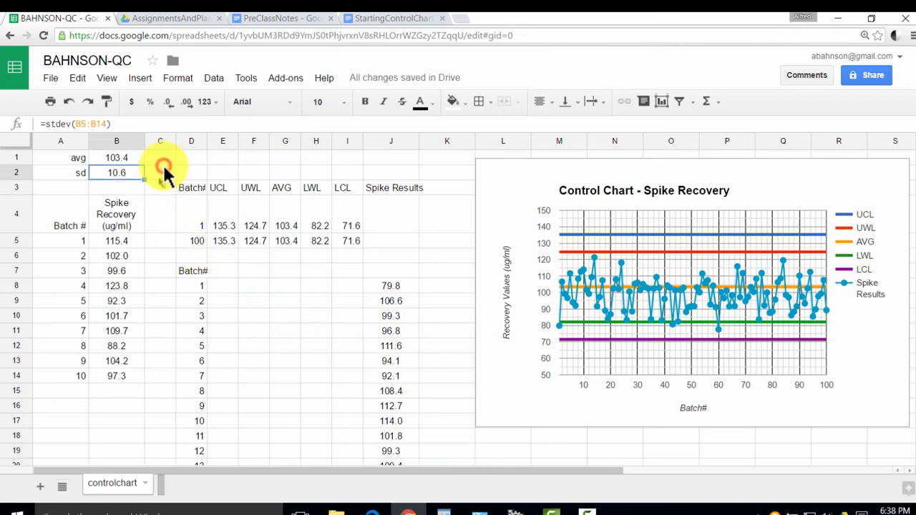
pyautogui.click(163, 162)
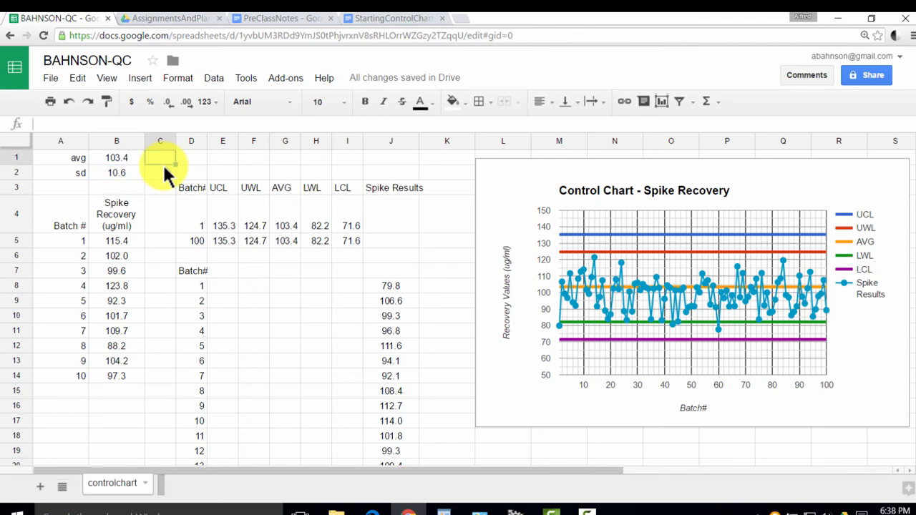
pyautogui.hotkey('ctrl', 'r')
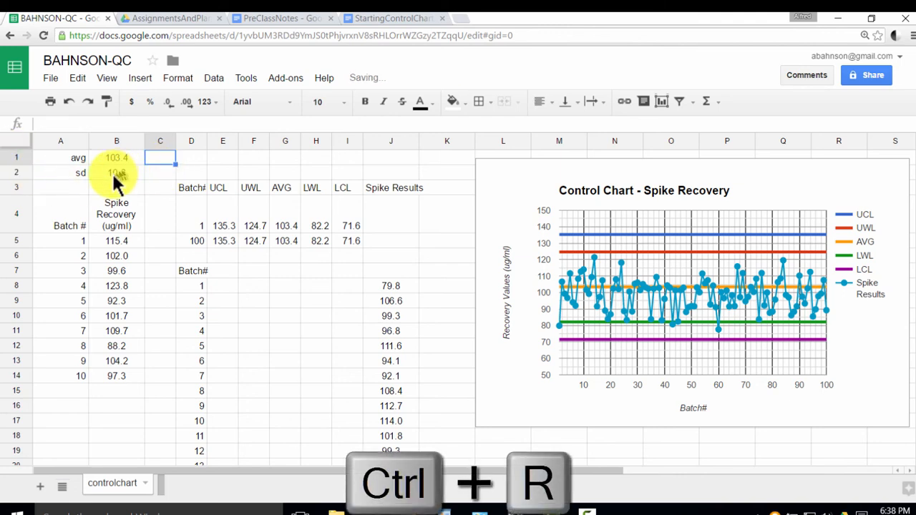
# Step: Recalculate the sheet's random spike values, then repeat the recalculation from empty cell C2
pyautogui.hotkey('ctrl', 'r')
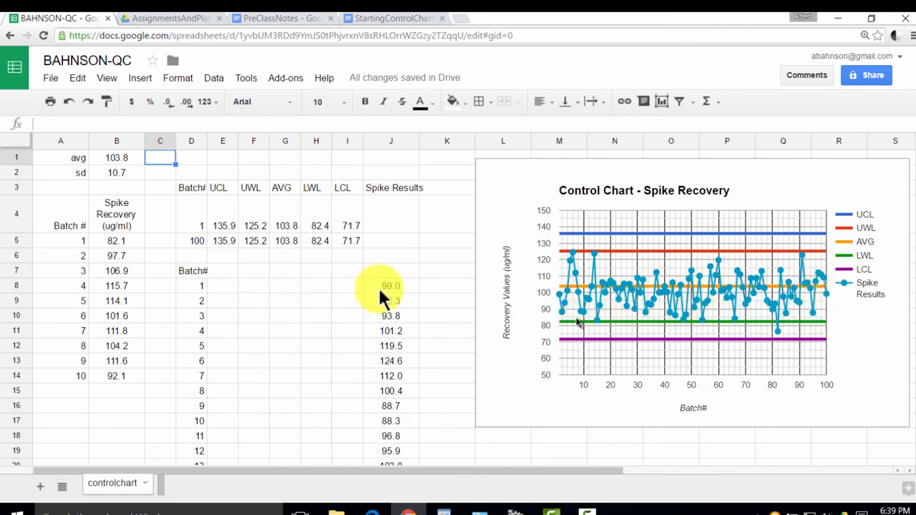
pyautogui.click(107, 169)
pyautogui.click(153, 169)
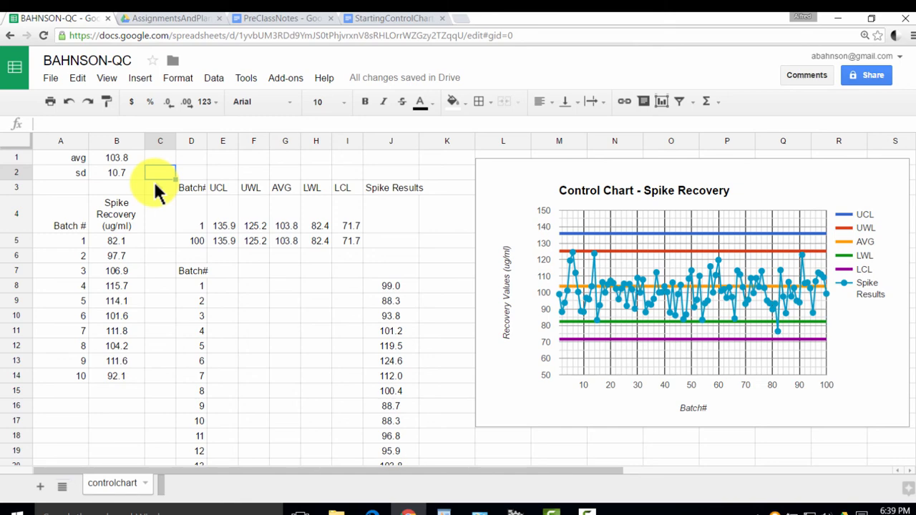
pyautogui.hotkey('ctrl', 'r')
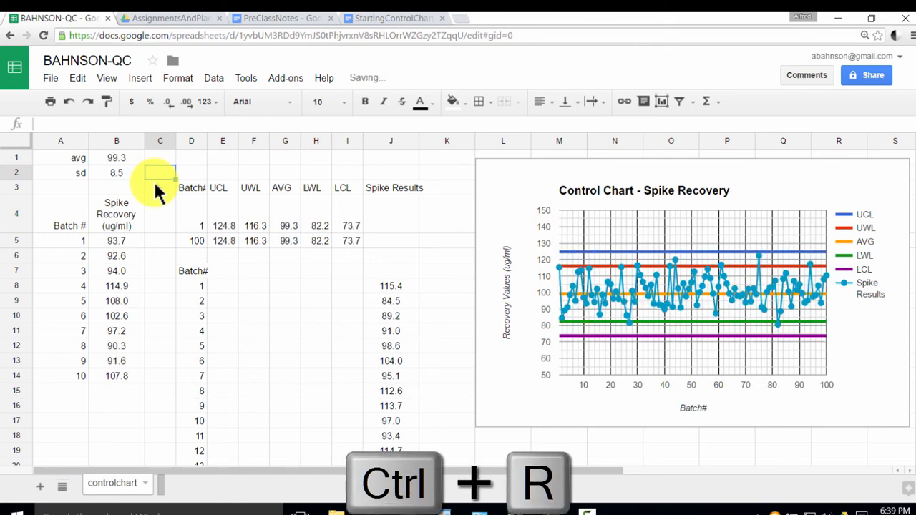
# Step: Examine the standard deviation formula in B2 and the ten starting recoveries in B5:B14 that feed it
pyautogui.click(118, 174)
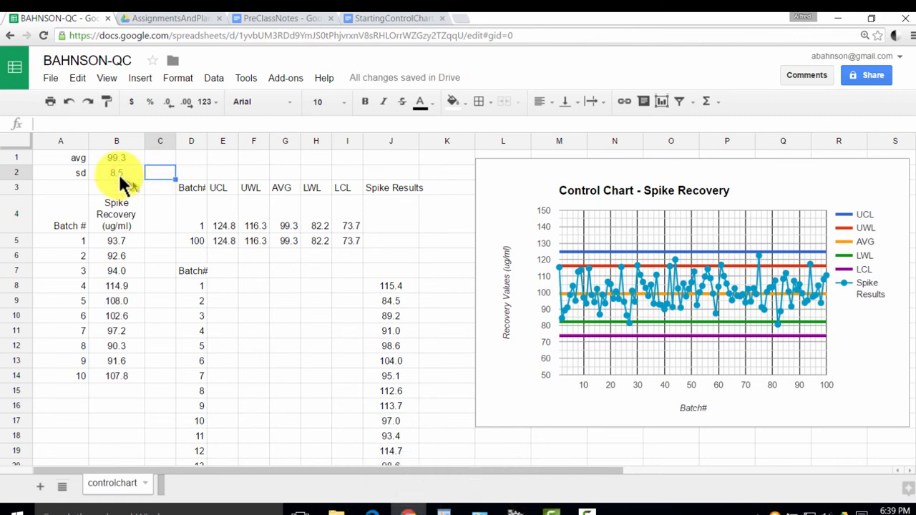
pyautogui.click(119, 175)
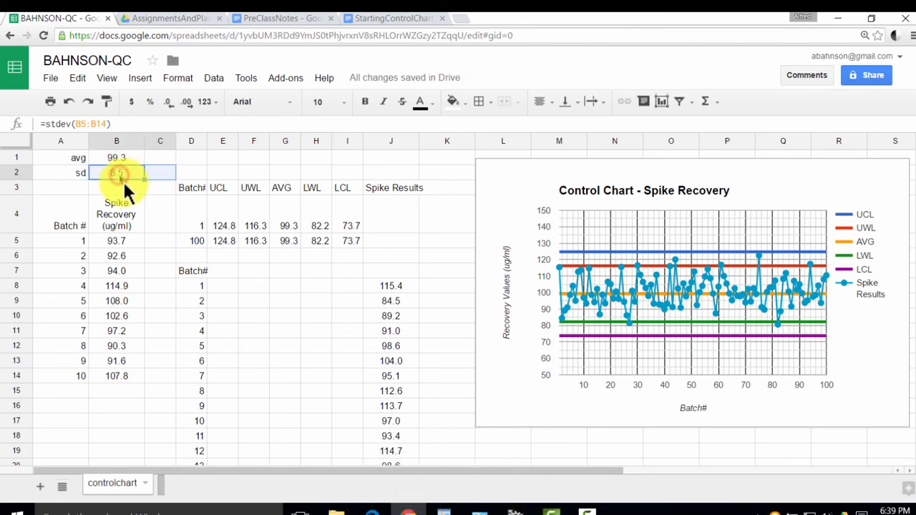
pyautogui.click(124, 174)
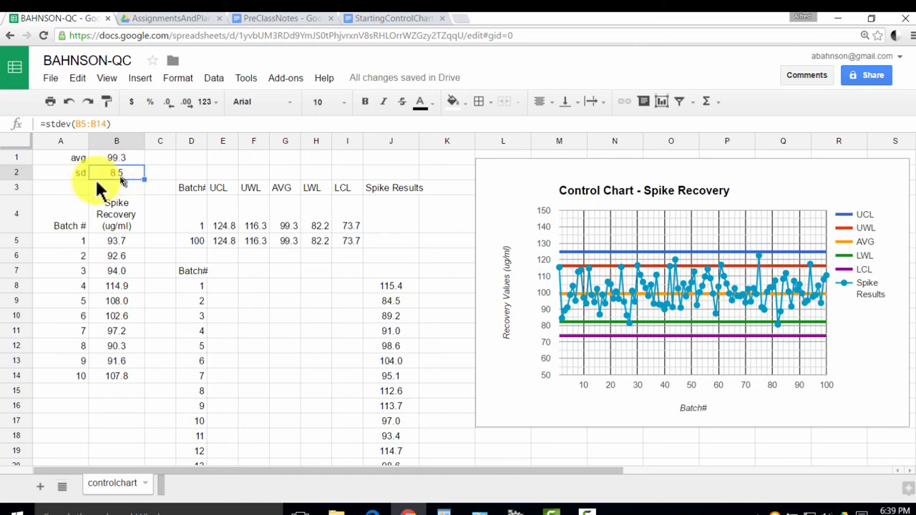
pyautogui.click(86, 175)
pyautogui.click(108, 175)
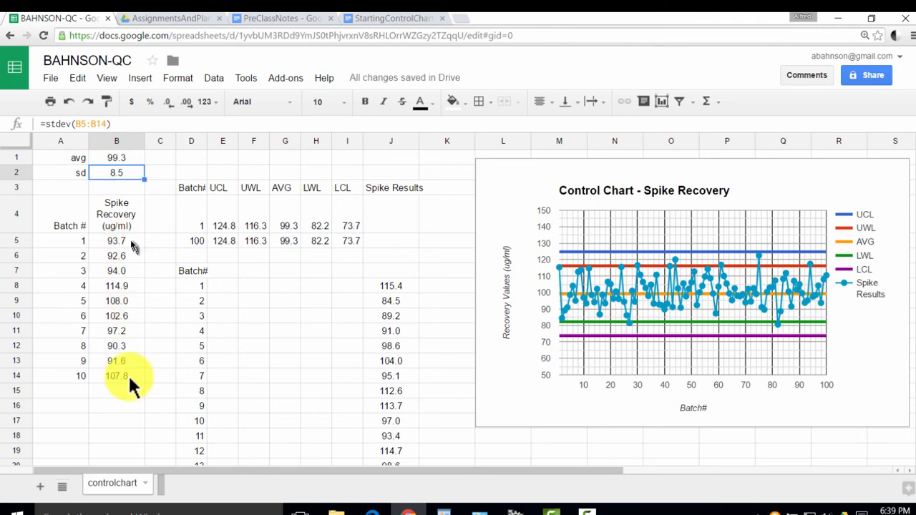
pyautogui.moveTo(131, 246); pyautogui.dragTo(128, 375)
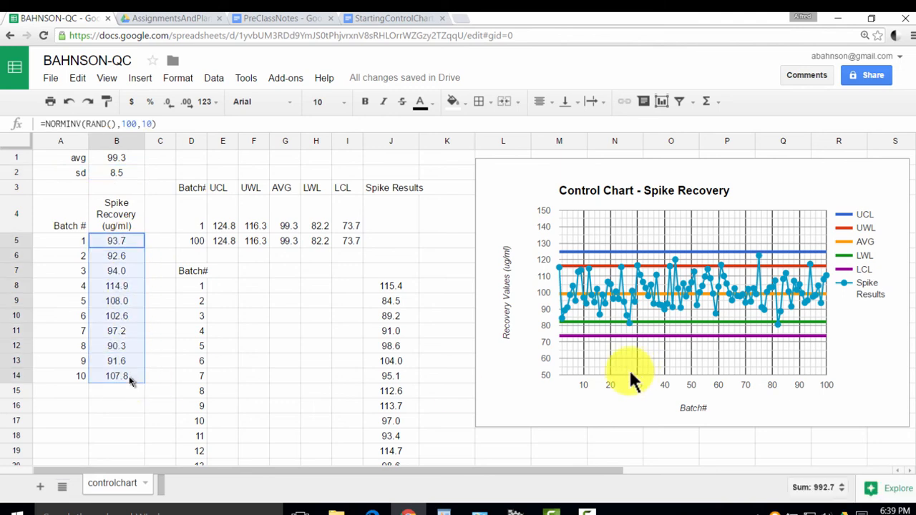
pyautogui.click(126, 174)
pyautogui.click(129, 176)
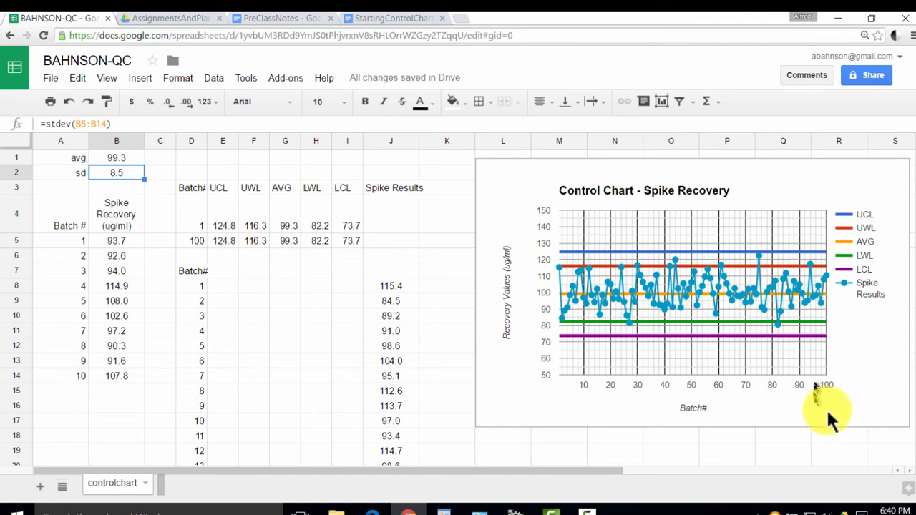
pyautogui.click(104, 172)
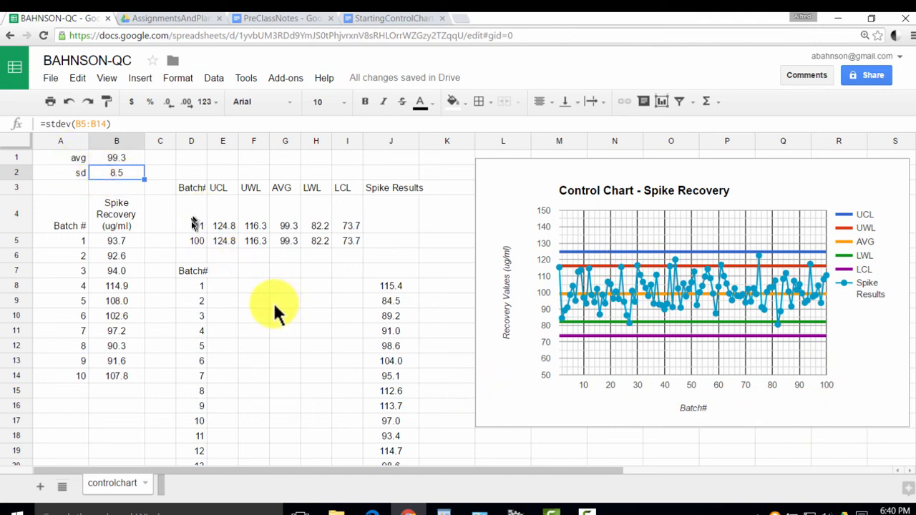
pyautogui.click(98, 240)
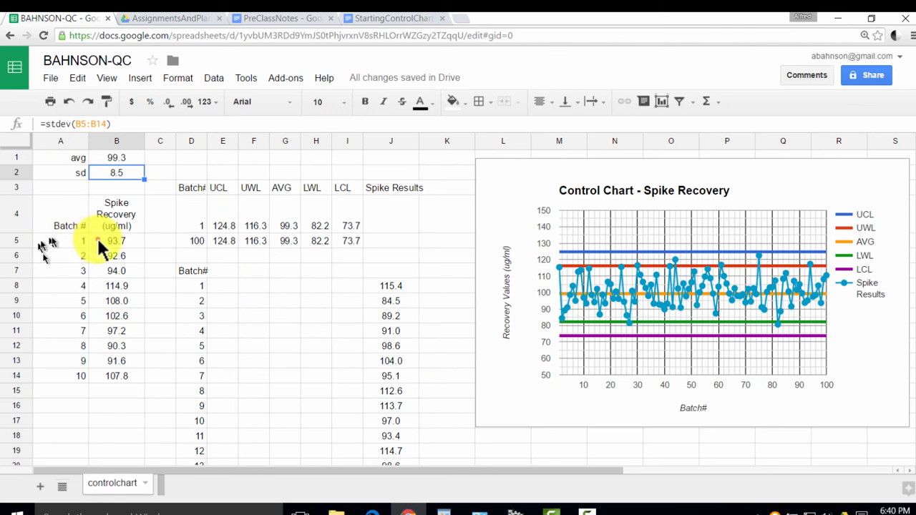
pyautogui.click(98, 240)
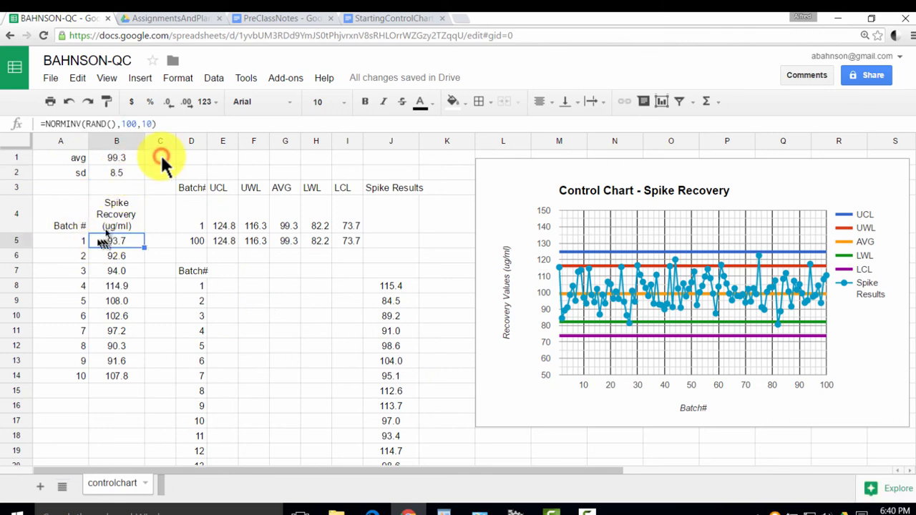
# Step: Regenerate the random values repeatedly from empty cell C1 to compare the spike results with the control limits
pyautogui.hotkey('ctrl', 'r')
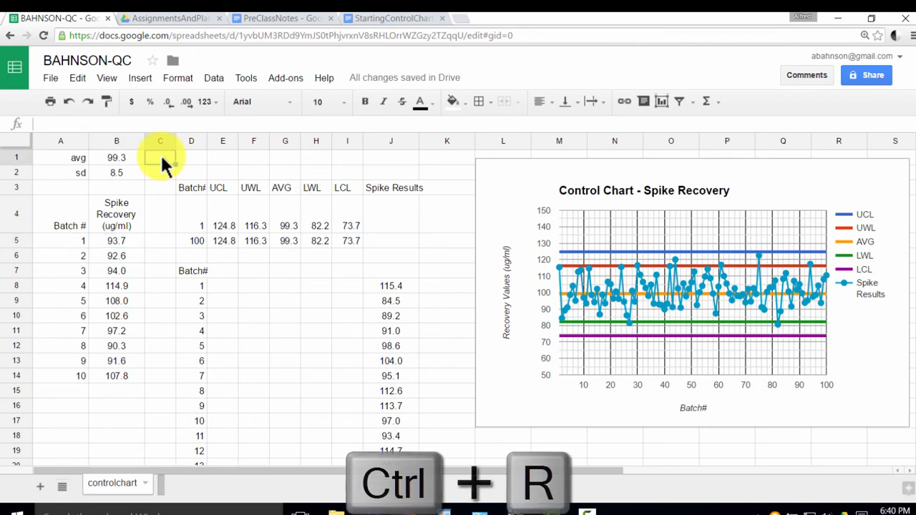
pyautogui.click(162, 159)
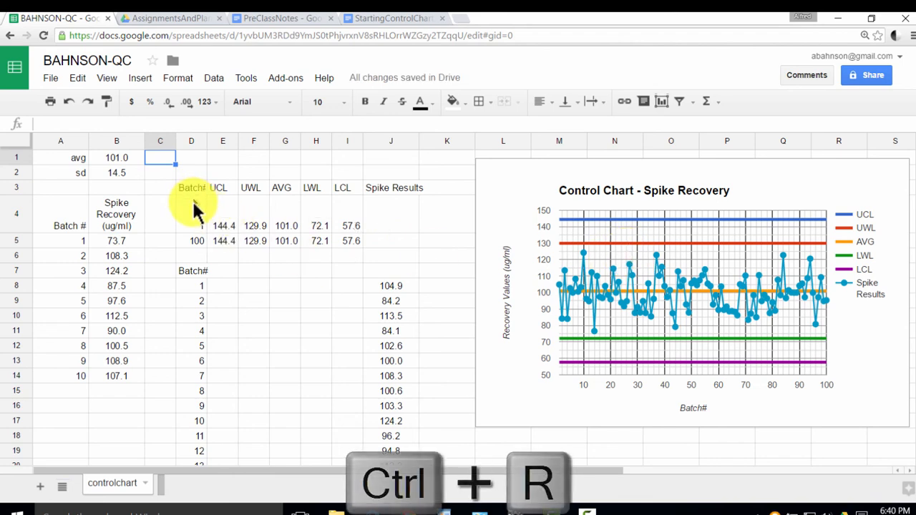
pyautogui.hotkey('ctrl', 'r')
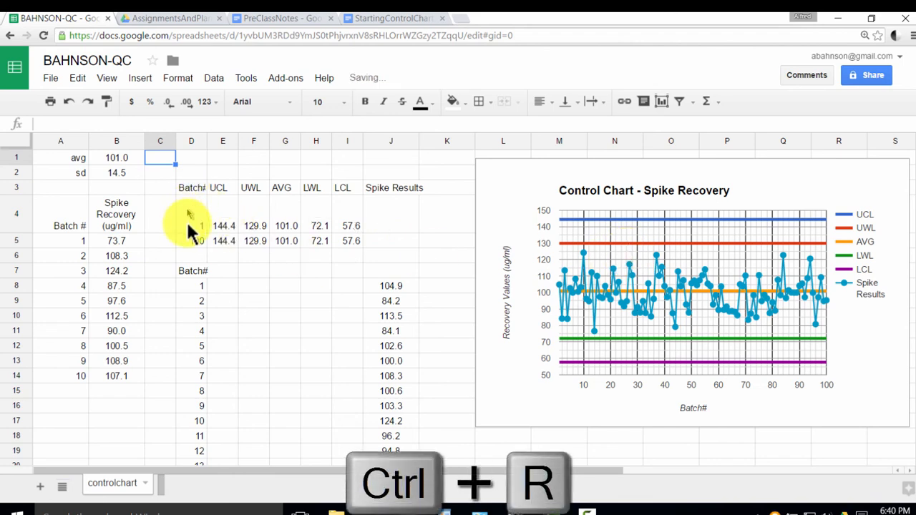
pyautogui.hotkey('ctrl', 'r')
pyautogui.hotkey('ctrl', 'r')
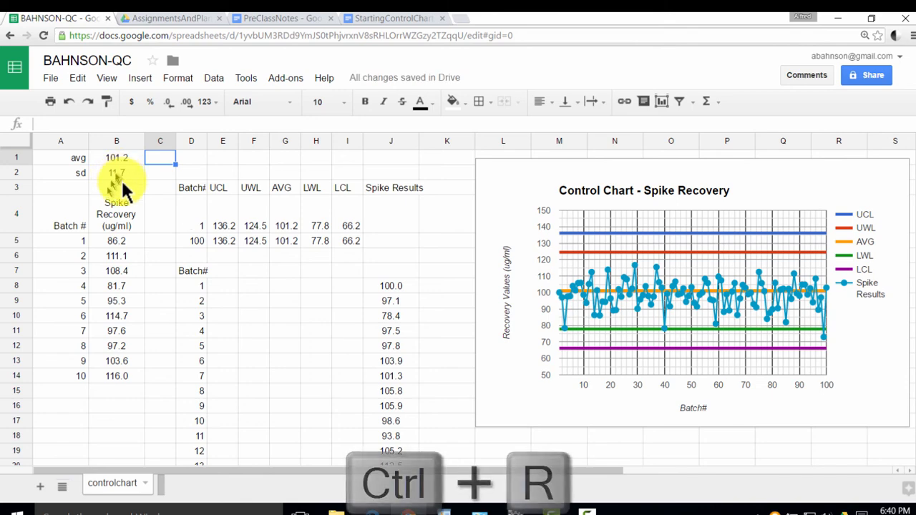
pyautogui.hotkey('ctrl', 'r')
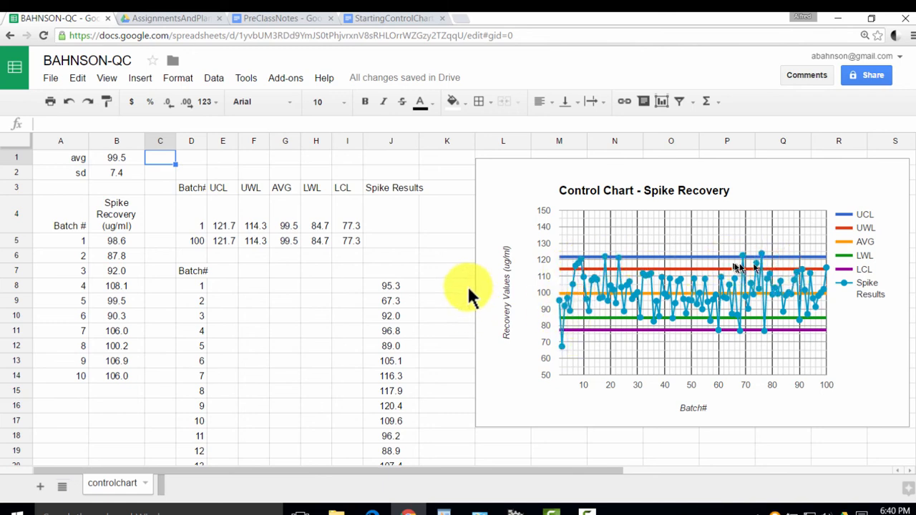
# Step: Review the standard deviation in B2 against the recoveries in B5:B14 it is calculated from
pyautogui.click(438, 256)
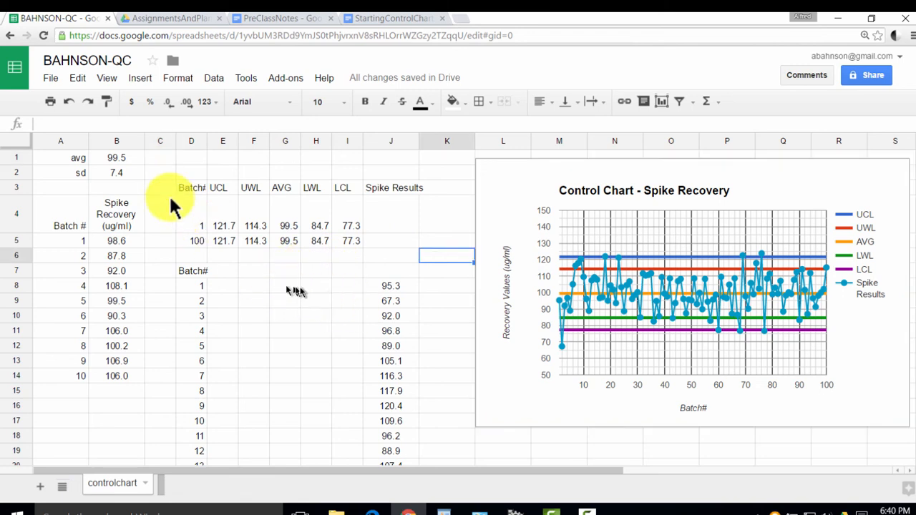
pyautogui.click(122, 175)
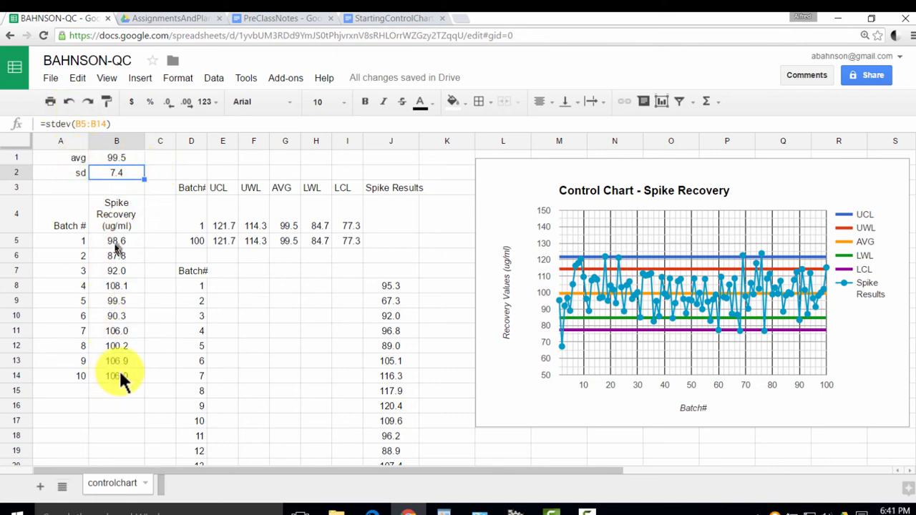
pyautogui.moveTo(117, 241); pyautogui.dragTo(111, 377)
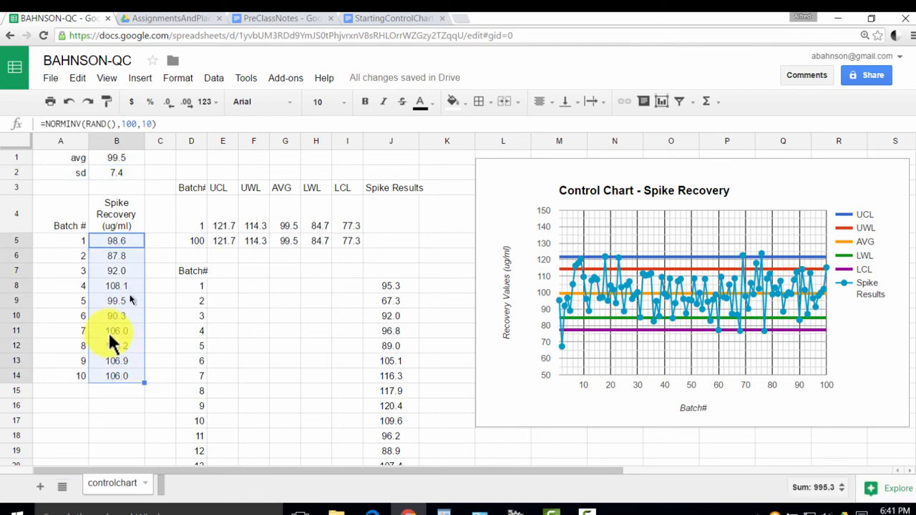
pyautogui.click(122, 179)
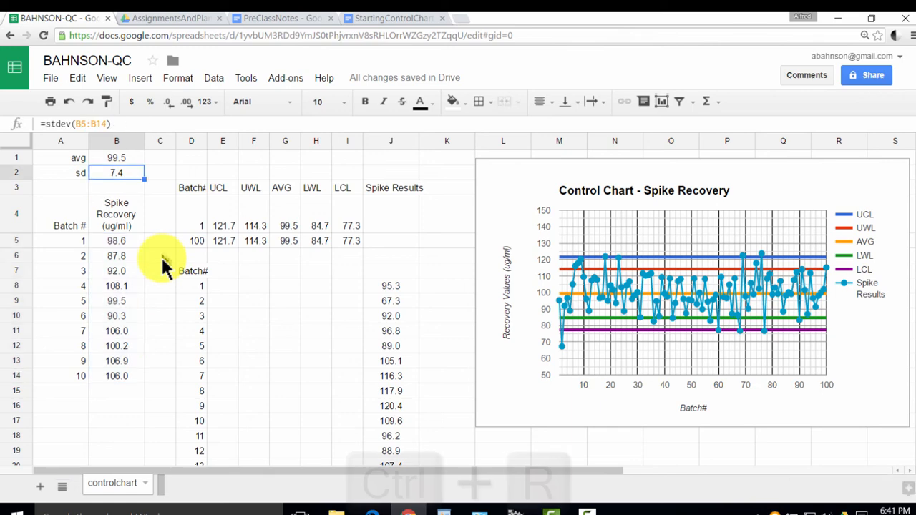
# Step: Recalculate the random data several more times to observe how the control limits vary on the chart
pyautogui.hotkey('ctrl', 'r')
pyautogui.hotkey('ctrl', 'r')
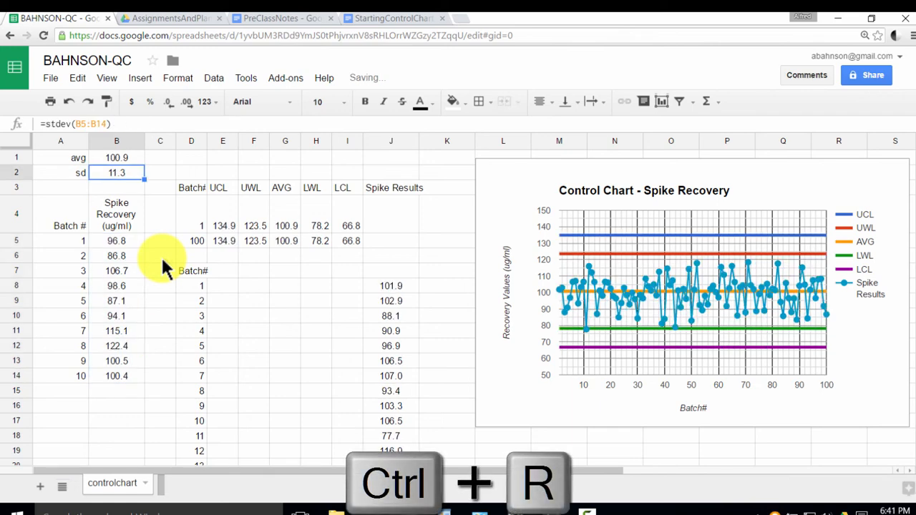
pyautogui.hotkey('ctrl', 'r')
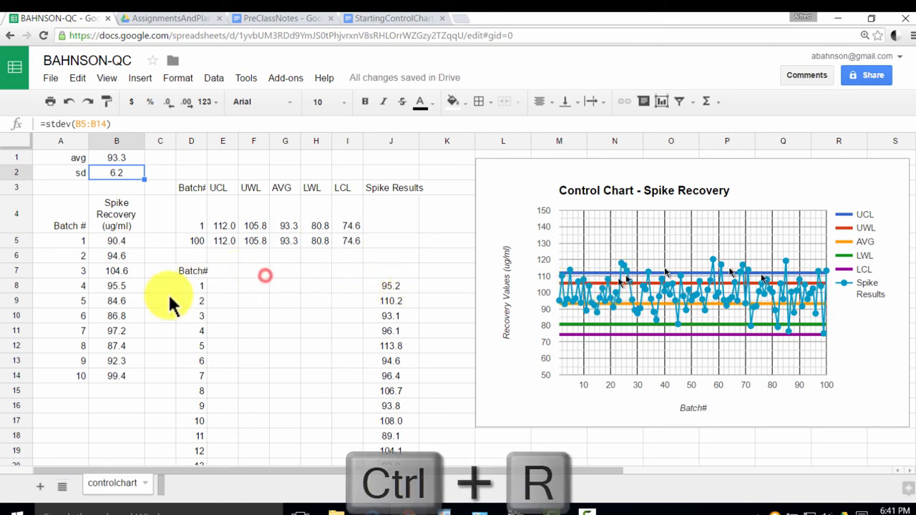
pyautogui.hotkey('ctrl', 'r')
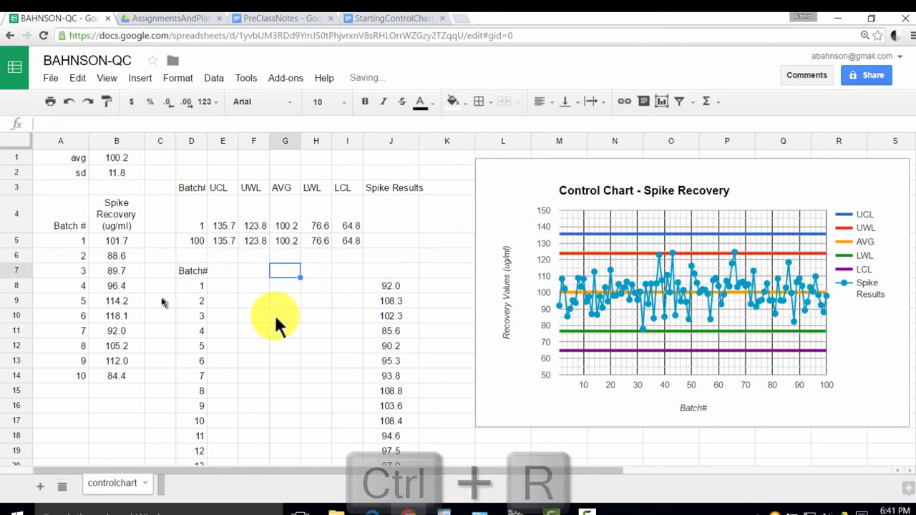
pyautogui.click(270, 316)
pyautogui.hotkey('ctrl', 'r')
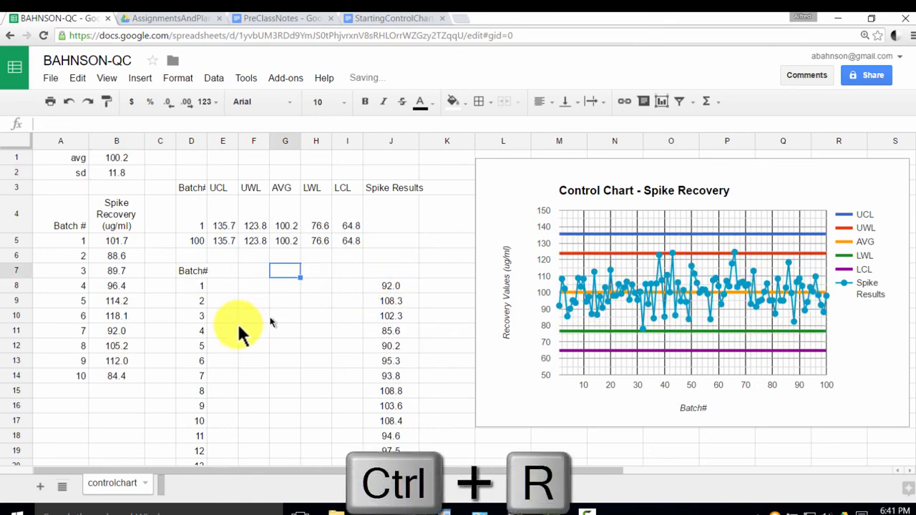
# Step: Check the standard deviation in B2, then keep regenerating the data from B3 to compare successive standard deviations and control limits
pyautogui.click(120, 175)
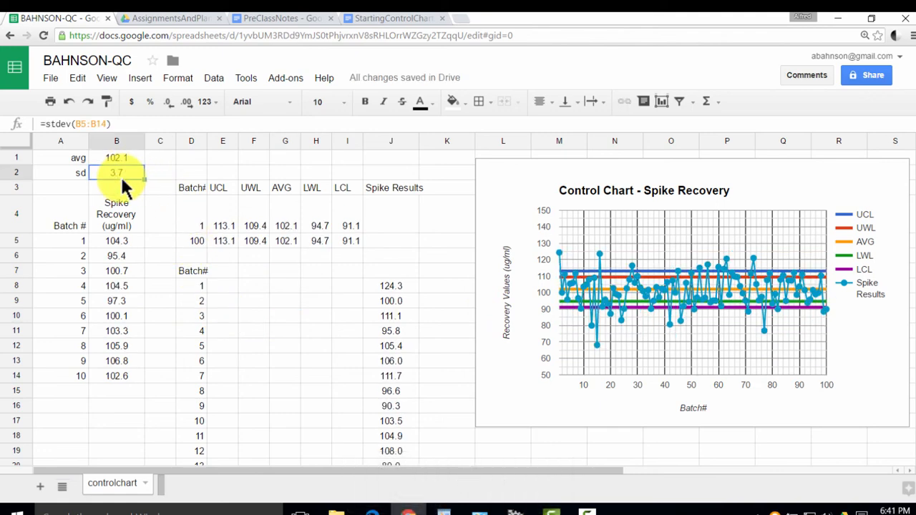
pyautogui.hotkey('ctrl', 'r')
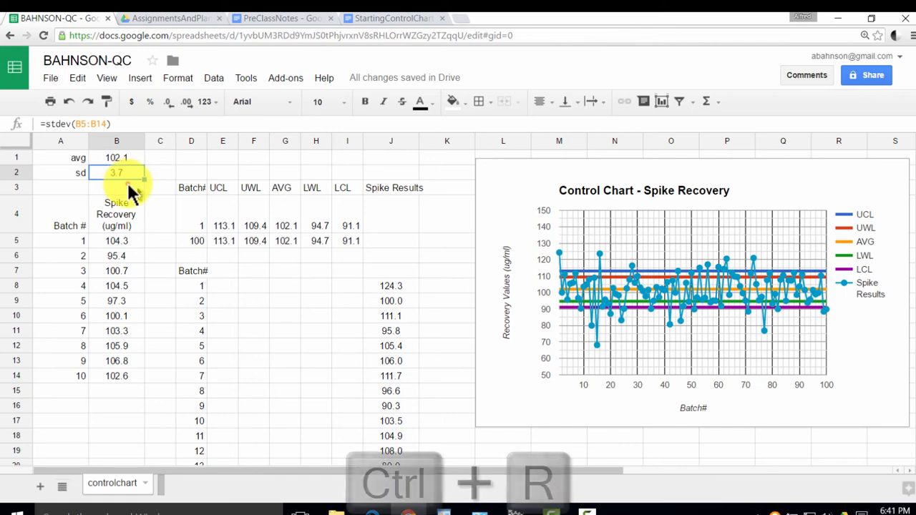
pyautogui.click(129, 189)
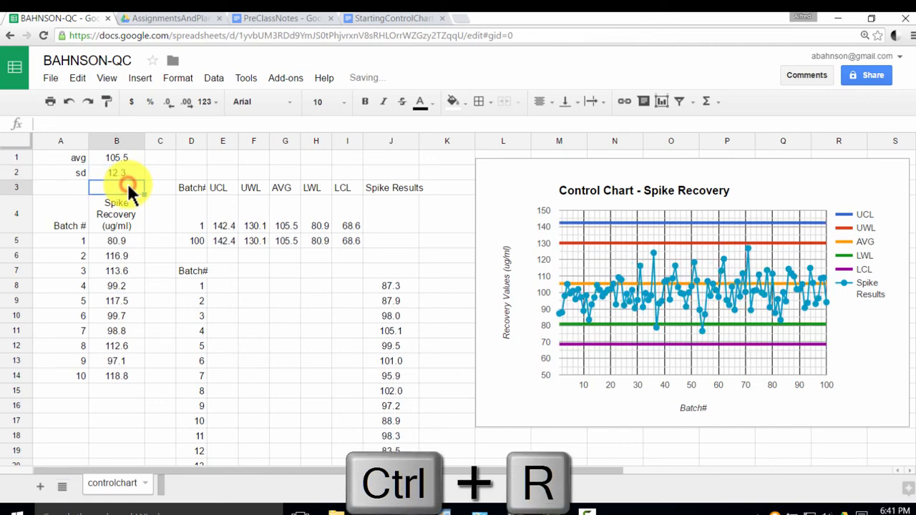
pyautogui.click(128, 189)
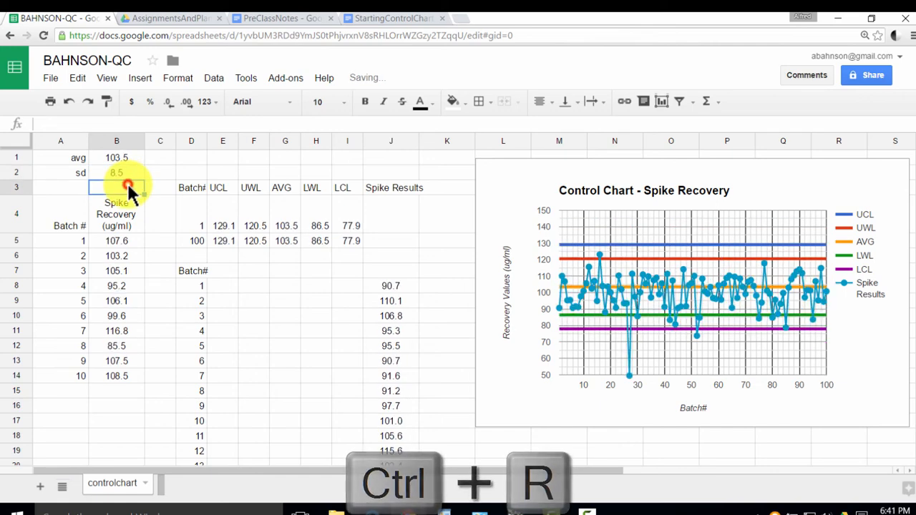
pyautogui.click(129, 189)
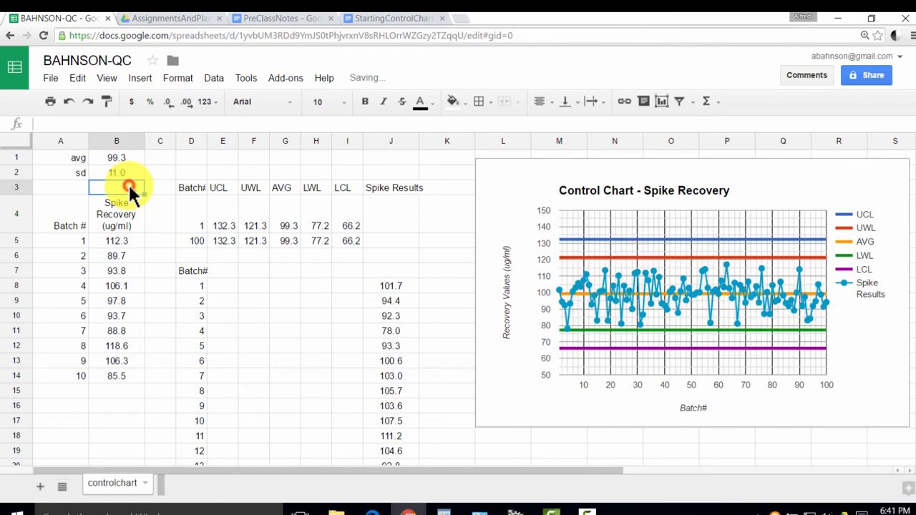
pyautogui.click(129, 188)
pyautogui.click(129, 188)
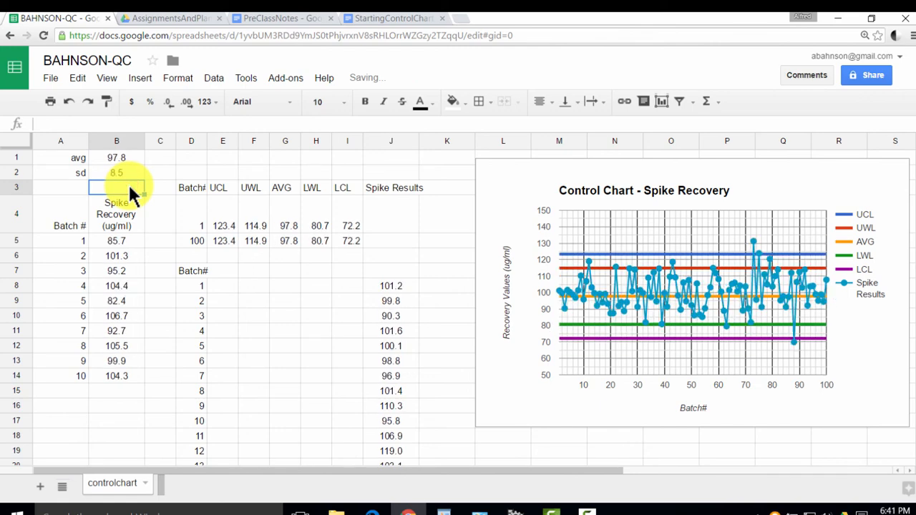
pyautogui.click(127, 185)
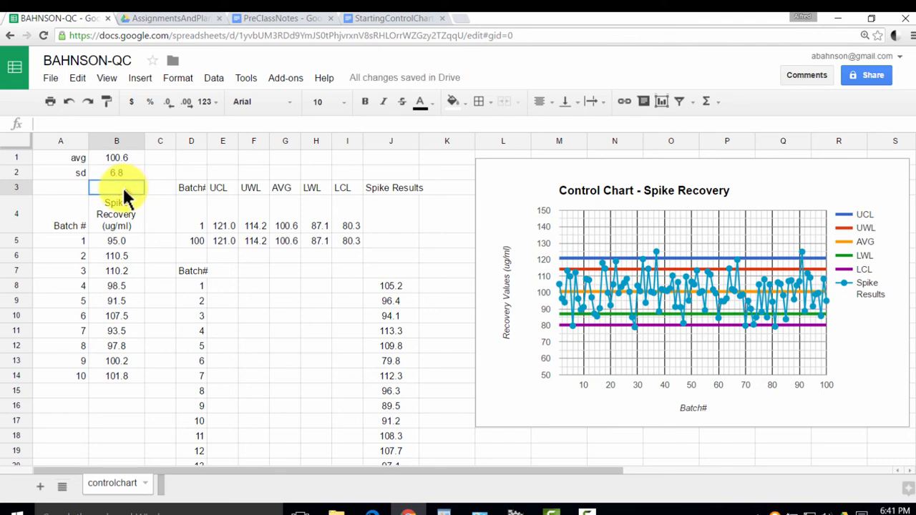
pyautogui.click(114, 183)
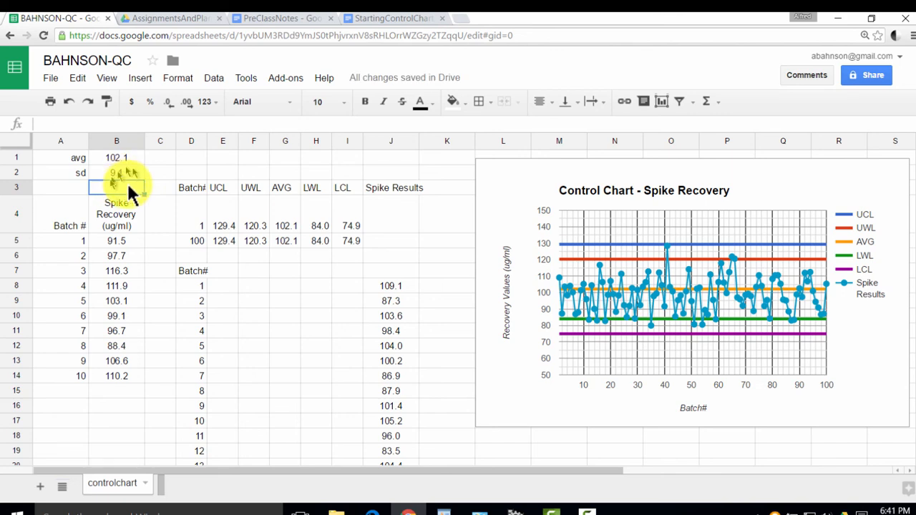
# Step: Copy the batch 10 number and recovery formulas in A14:B14 down into A15:B26 to add more starting batches
pyautogui.click(117, 242)
pyautogui.click(117, 375)
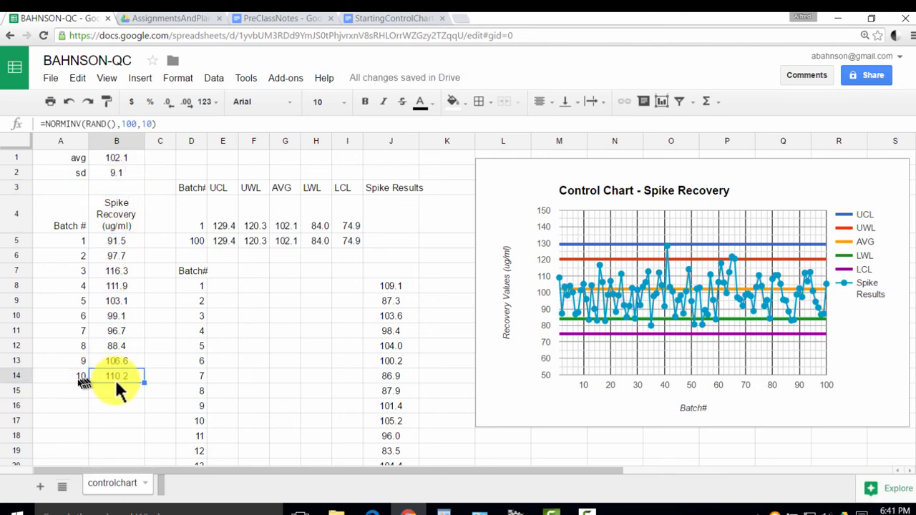
pyautogui.press('Left')
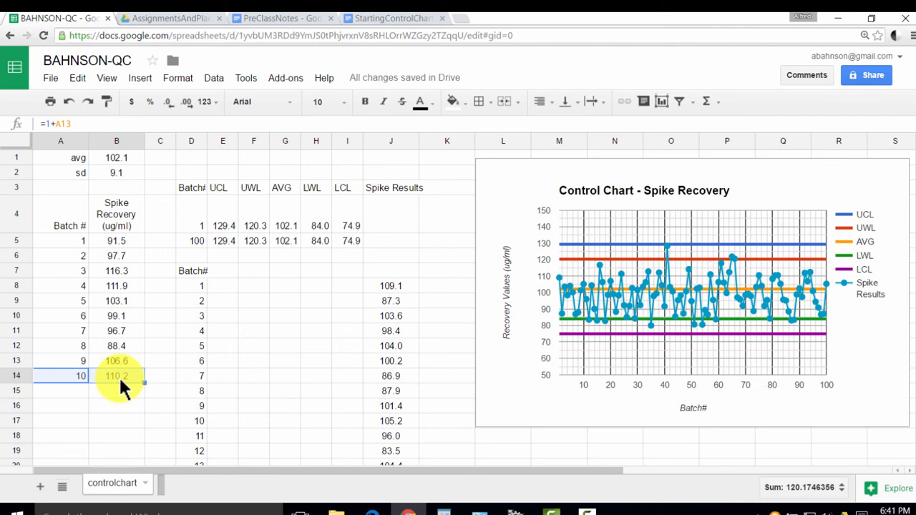
pyautogui.hotkey('ctrl', 'c')
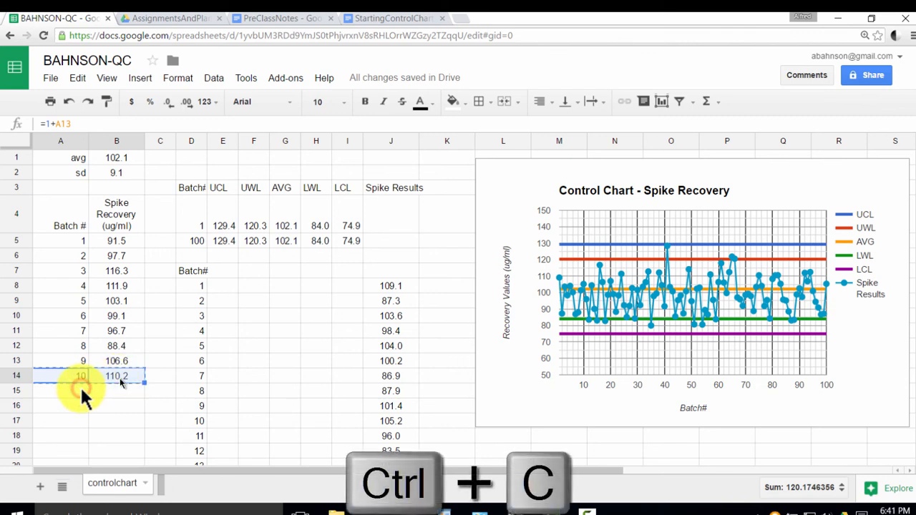
pyautogui.click(71, 391)
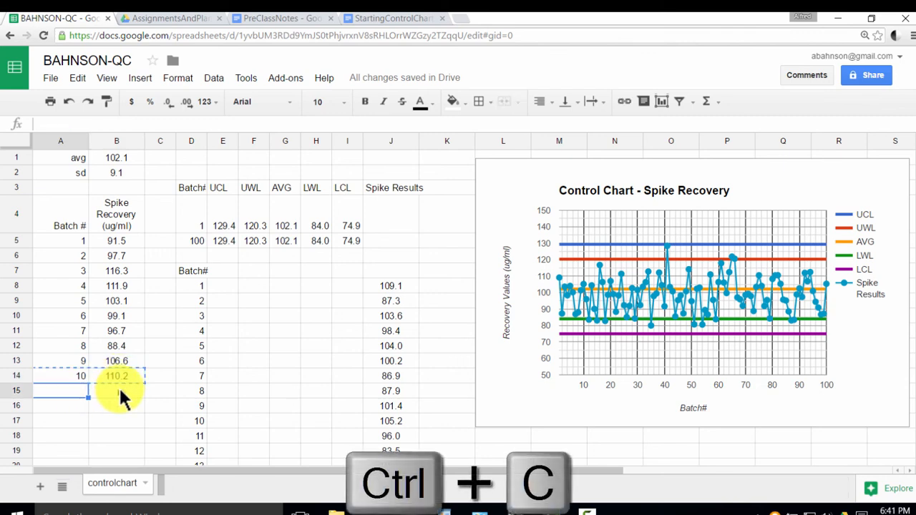
pyautogui.hotkey('shift', 'Down')
pyautogui.hotkey('shift', 'Down')
pyautogui.hotkey('shift', 'Down')
pyautogui.hotkey('shift', 'Down')
pyautogui.hotkey('shift', 'Down')
pyautogui.hotkey('shift', 'Down')
pyautogui.hotkey('shift', 'Down')
pyautogui.hotkey('shift', 'Down')
pyautogui.hotkey('shift', 'Down')
pyautogui.hotkey('shift', 'Down')
pyautogui.hotkey('shift', 'Down')
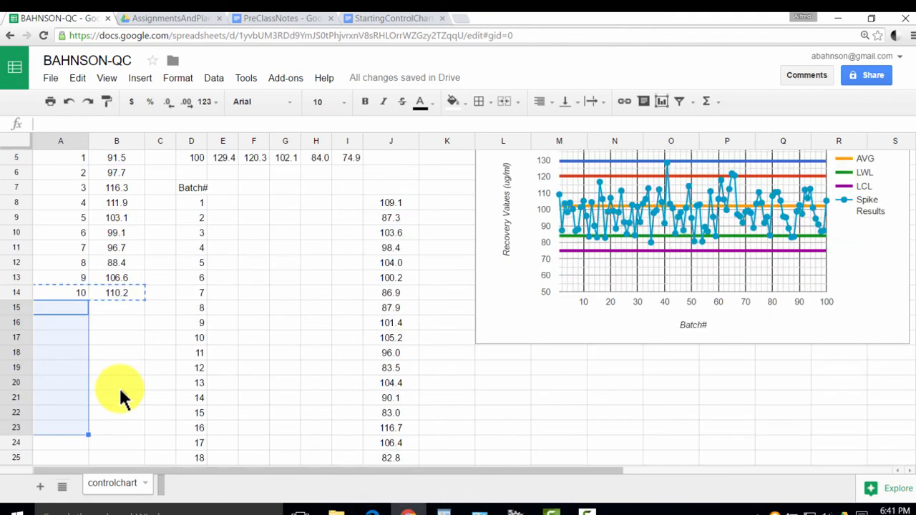
pyautogui.hotkey('ctrl', 'v')
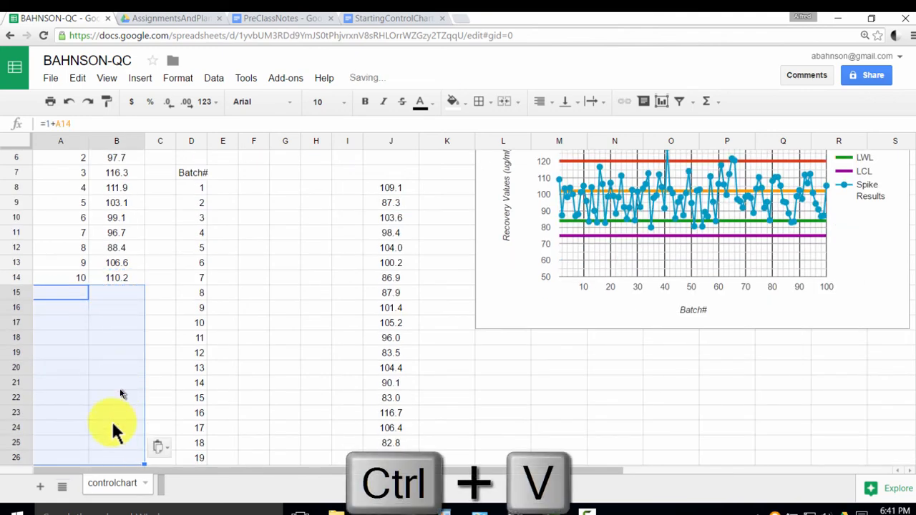
# Step: Clear the surplus batches in A25:B26 so the starting data ends at batch 20
pyautogui.click(70, 445)
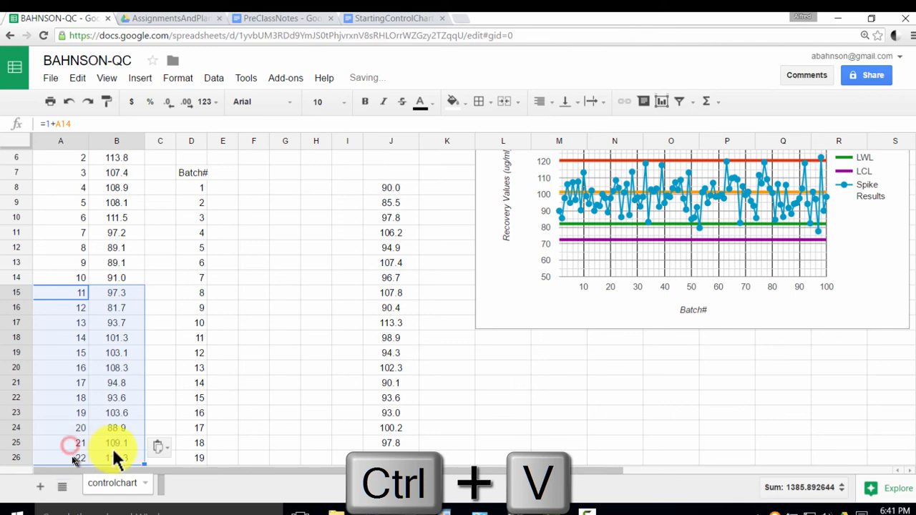
pyautogui.keyDown('shift'); pyautogui.click(109, 456); pyautogui.keyUp('shift')
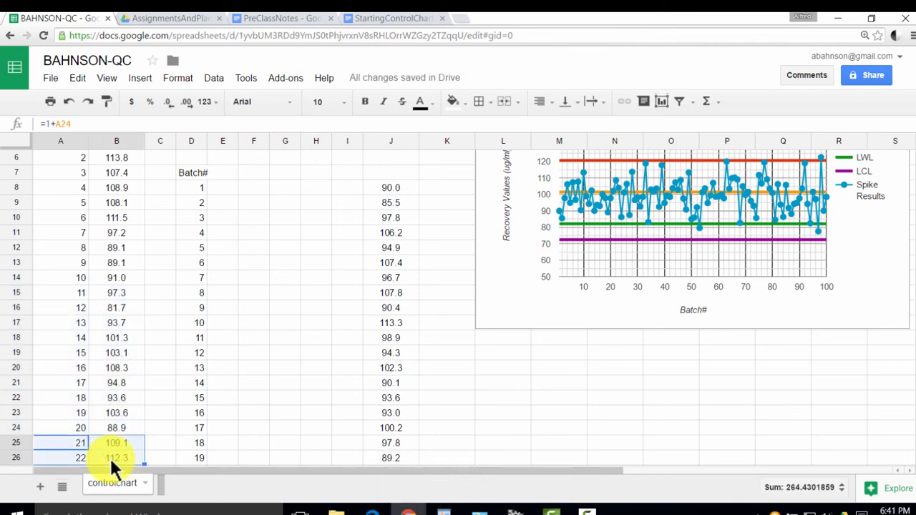
pyautogui.press('Delete')
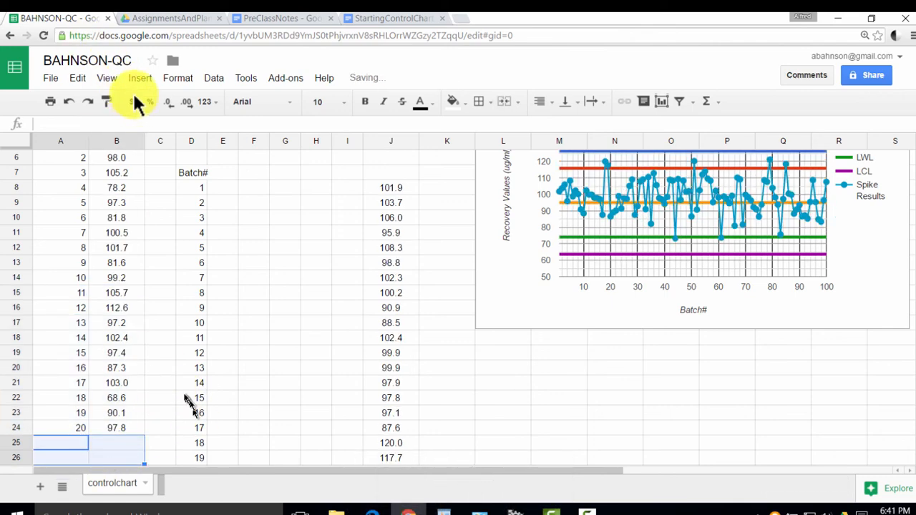
# Step: Extend the standard deviation formula in B2 to cover all twenty batches, =stdev(B5:B24)
pyautogui.scroll(2, 116, 179)
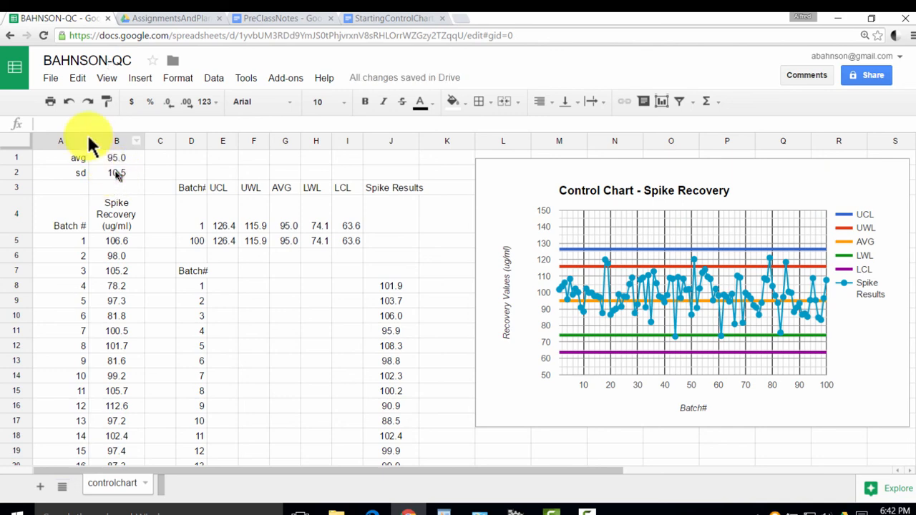
pyautogui.click(116, 174)
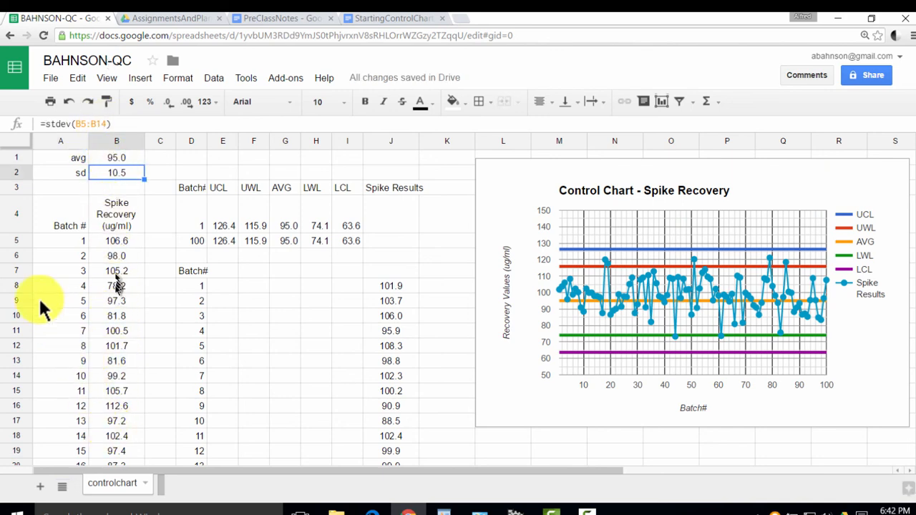
pyautogui.scroll(-5, 104, 269)
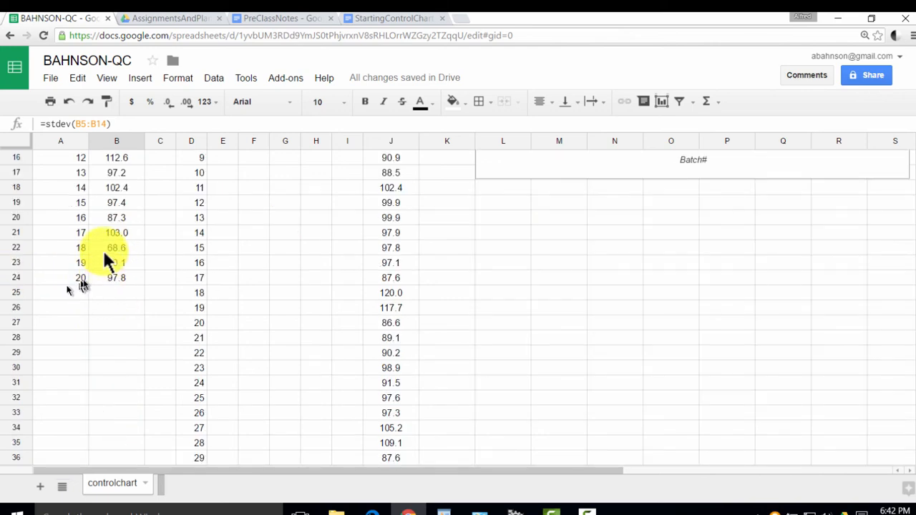
pyautogui.scroll(2, 118, 168)
pyautogui.click(100, 125)
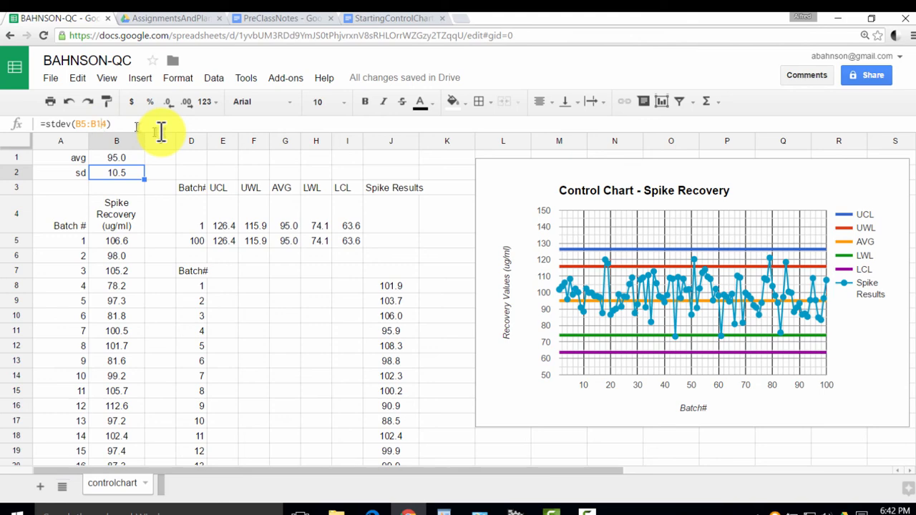
pyautogui.press('BackSpace')
pyautogui.write('2')
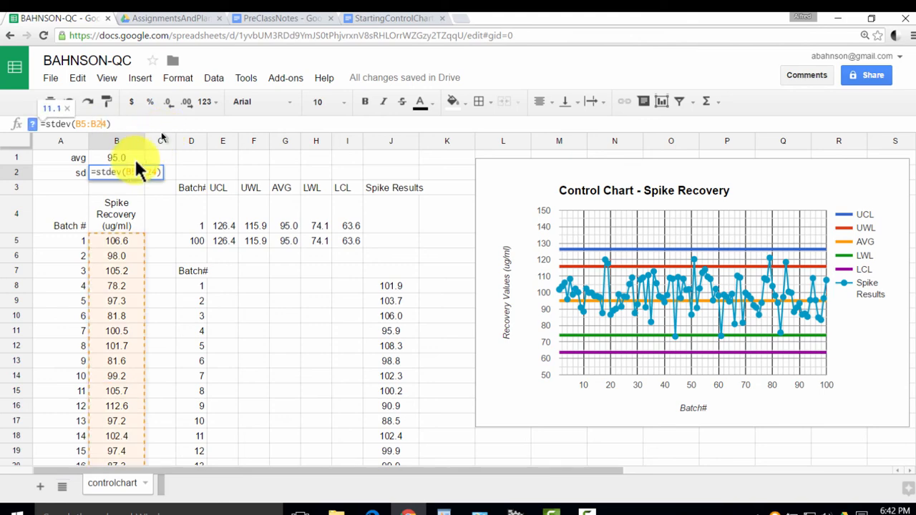
pyautogui.press('Return')
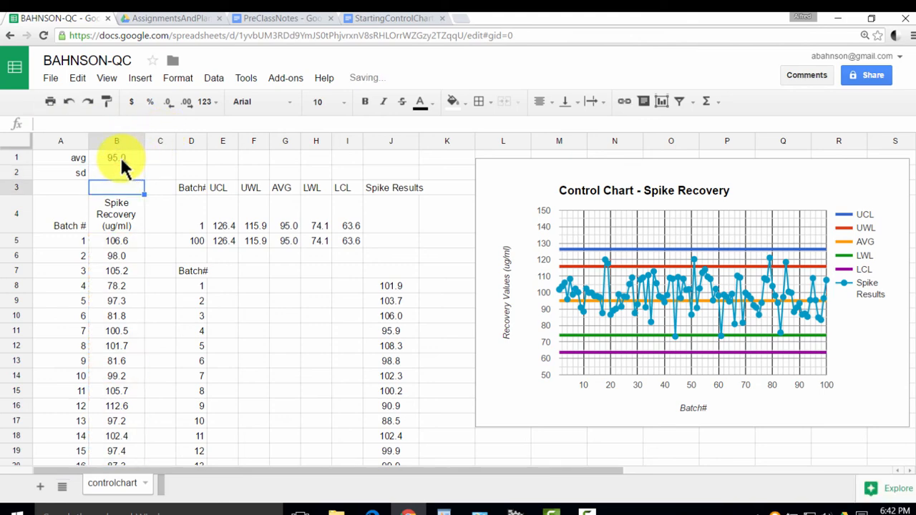
# Step: Extend the average formula in B1 to cover all twenty batches, =average(B5:B24)
pyautogui.click(122, 160)
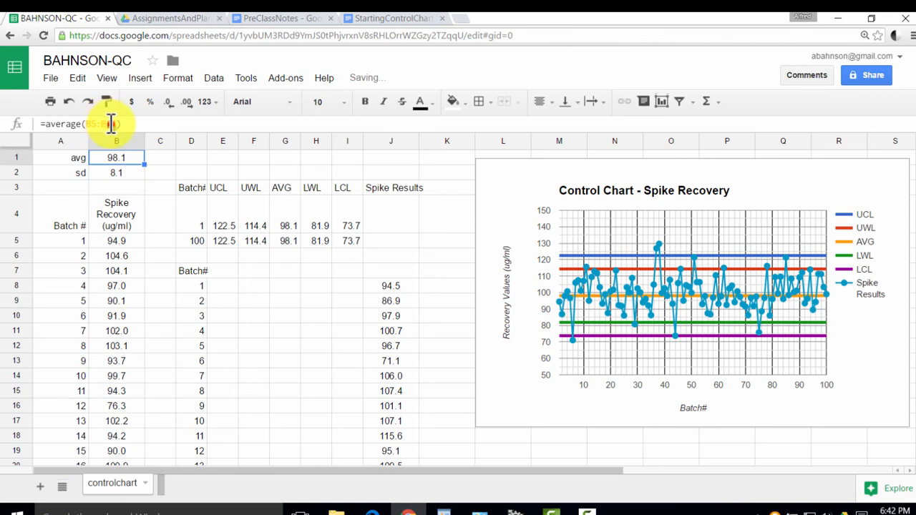
pyautogui.click(111, 123)
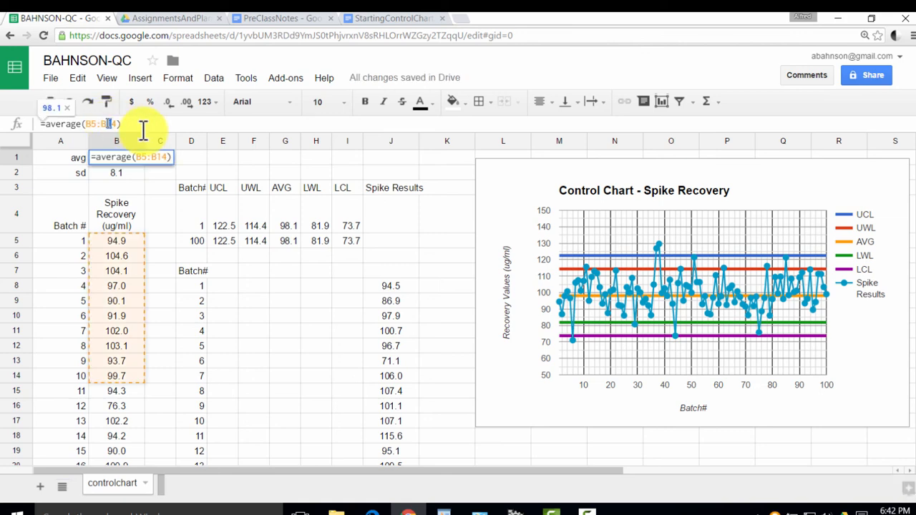
pyautogui.write('2')
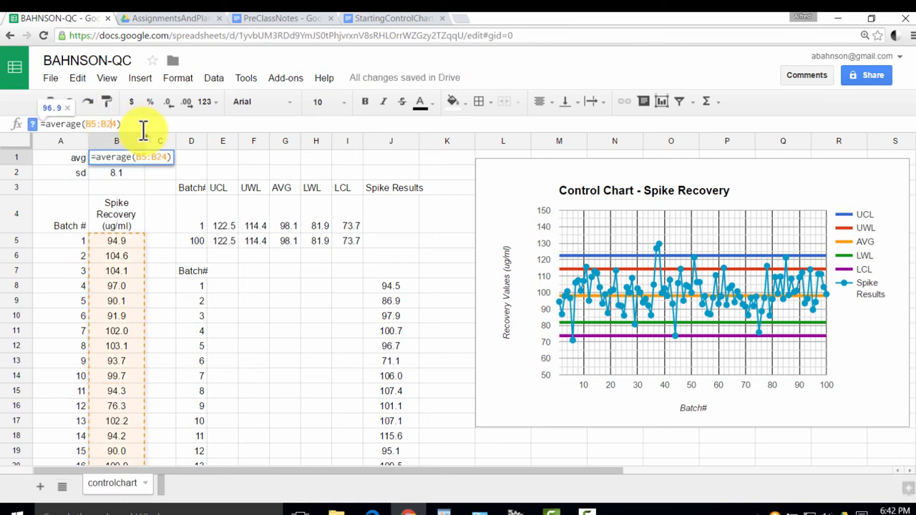
pyautogui.press('Return')
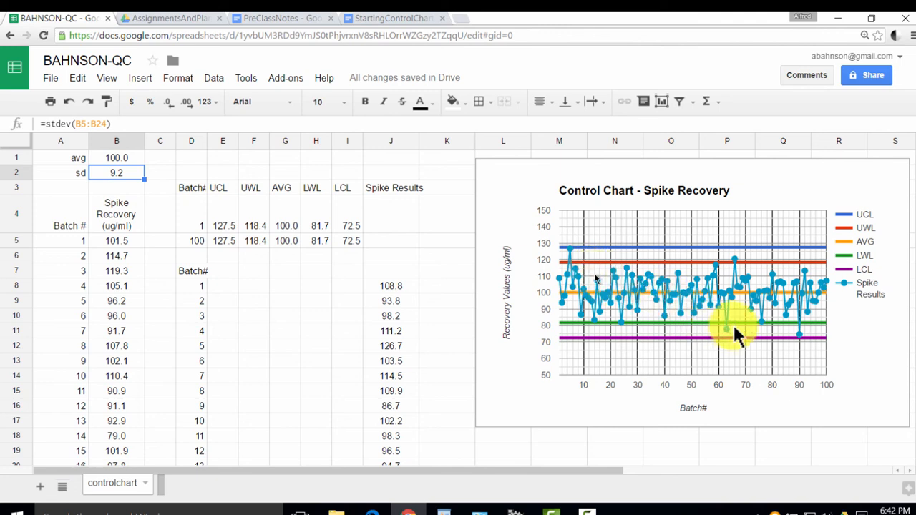
# Step: Regenerate the random data repeatedly from B2 to compare how the twenty-batch standard deviation and the chart's control limits vary
pyautogui.hotkey('ctrl', 'r')
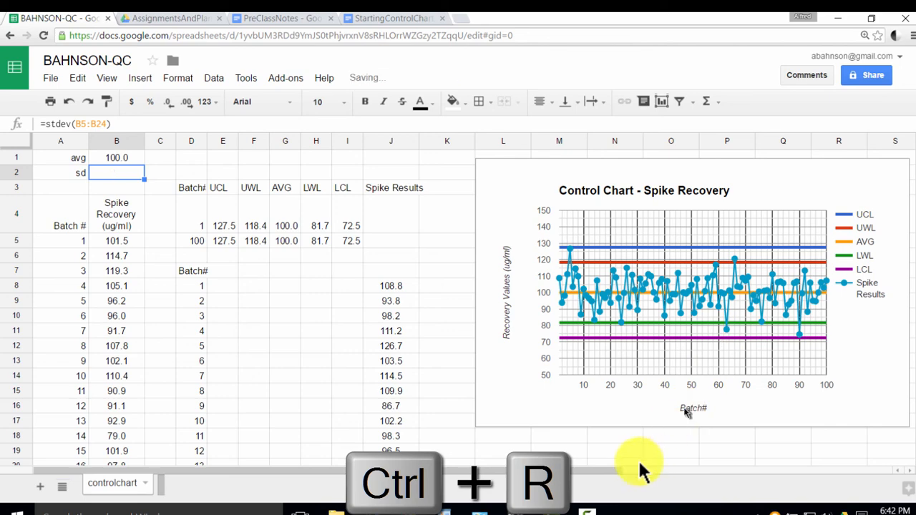
pyautogui.hotkey('ctrl', 'r')
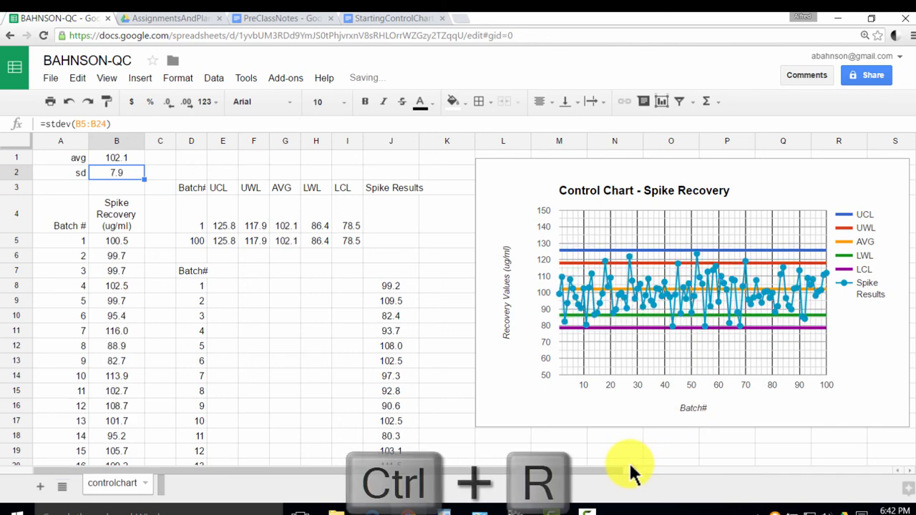
pyautogui.hotkey('ctrl', 'r')
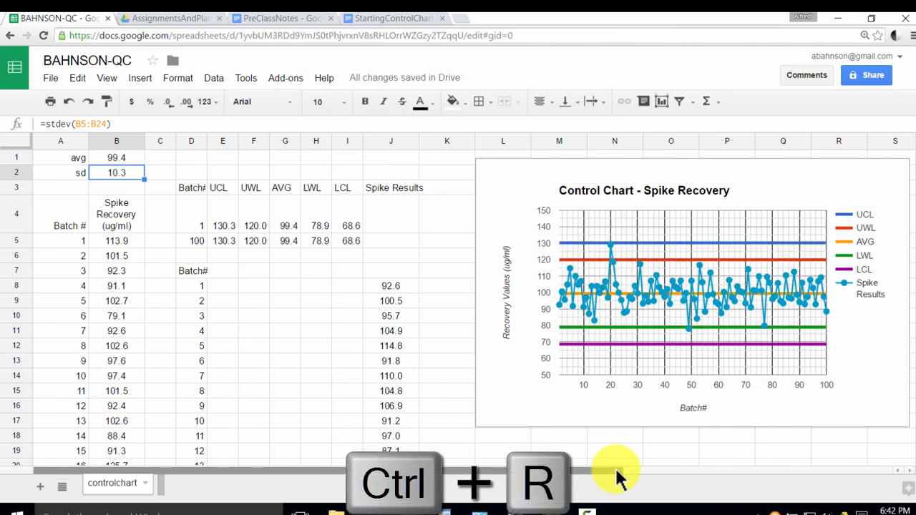
pyautogui.hotkey('ctrl', 'r')
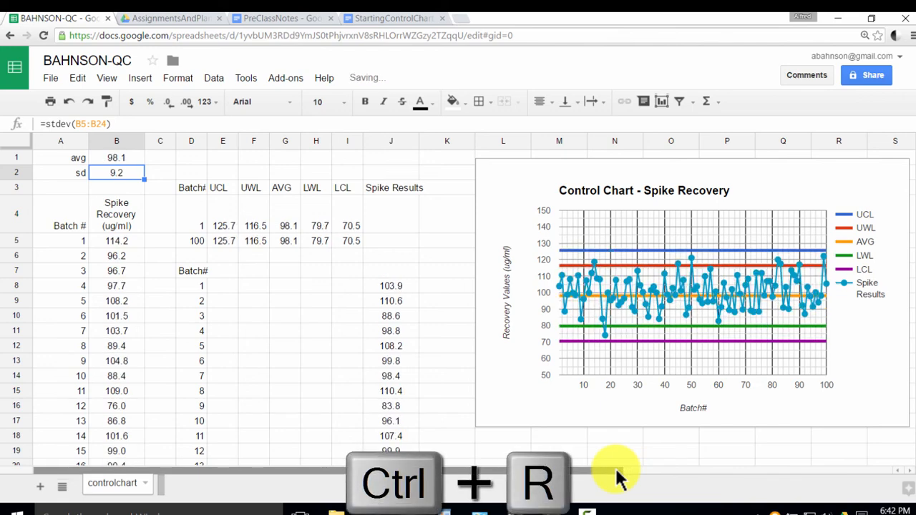
pyautogui.hotkey('ctrl', 'r')
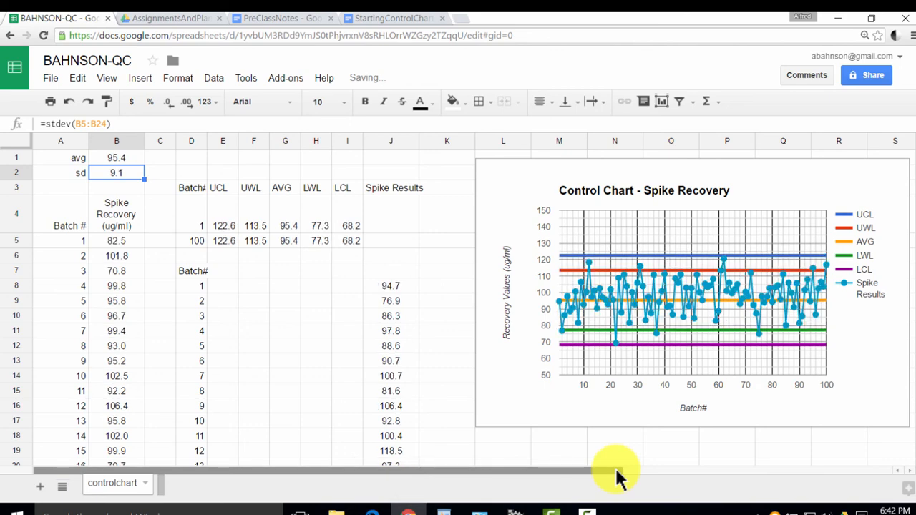
pyautogui.hotkey('ctrl', 'r')
pyautogui.hotkey('ctrl', 'r')
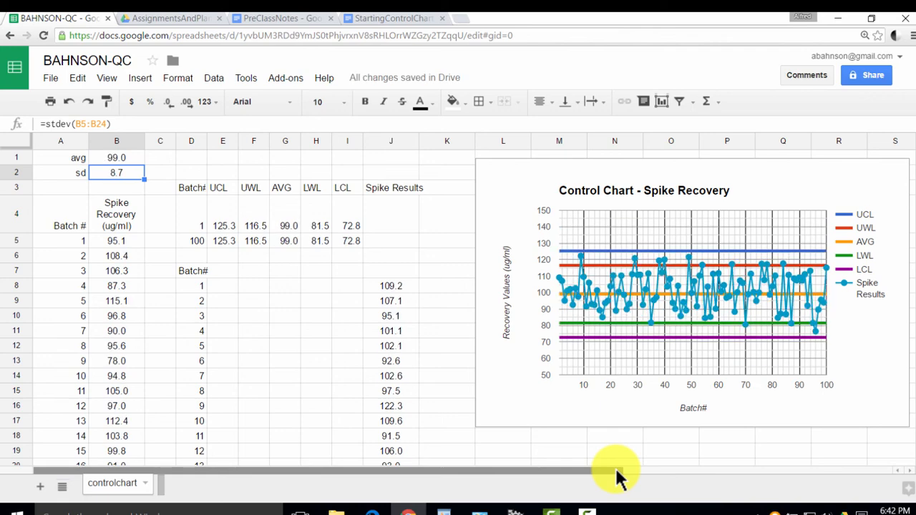
pyautogui.hotkey('ctrl', 'r')
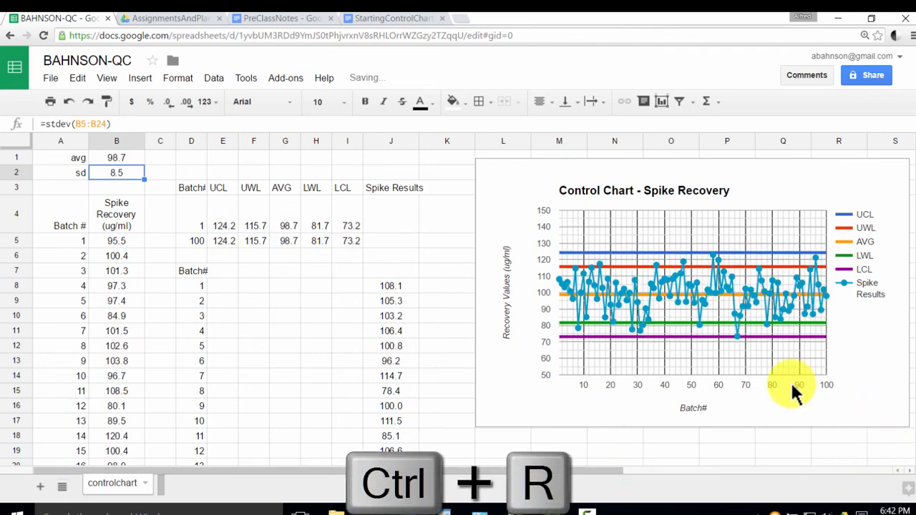
pyautogui.hotkey('ctrl', 'r')
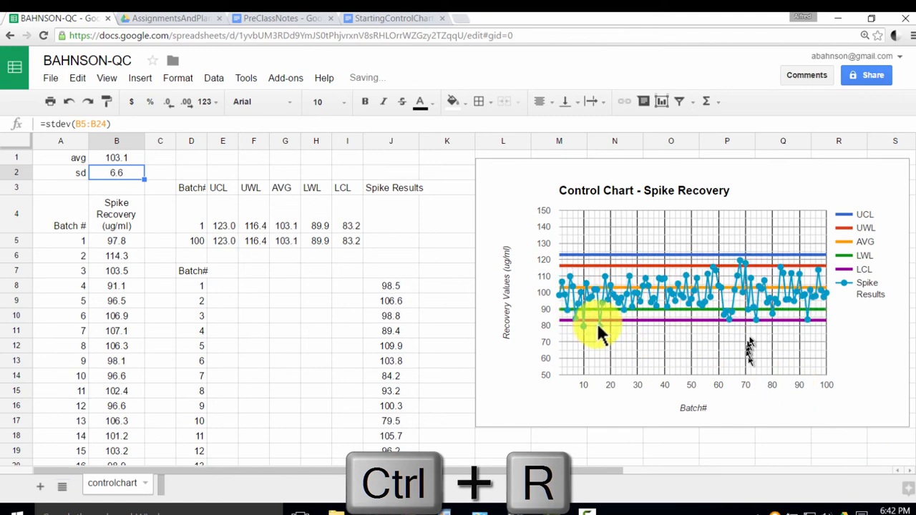
pyautogui.hotkey('ctrl', 'r')
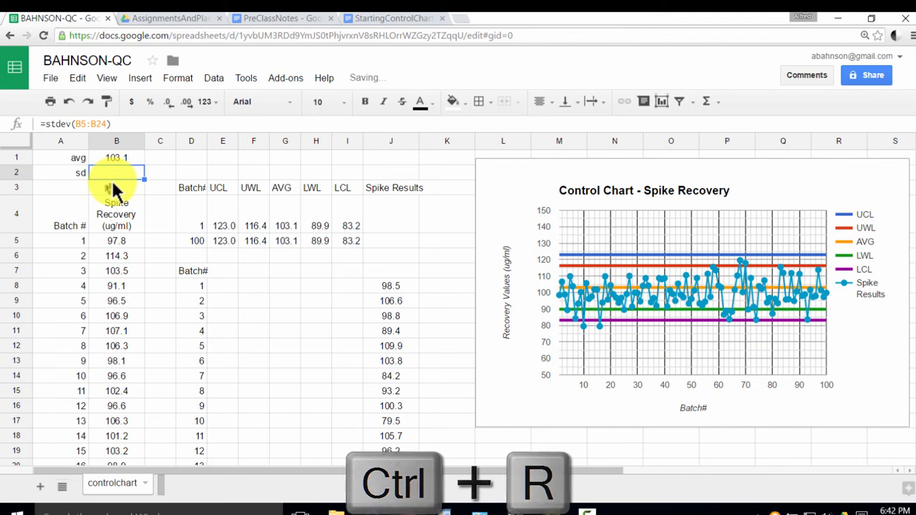
pyautogui.hotkey('ctrl', 'r')
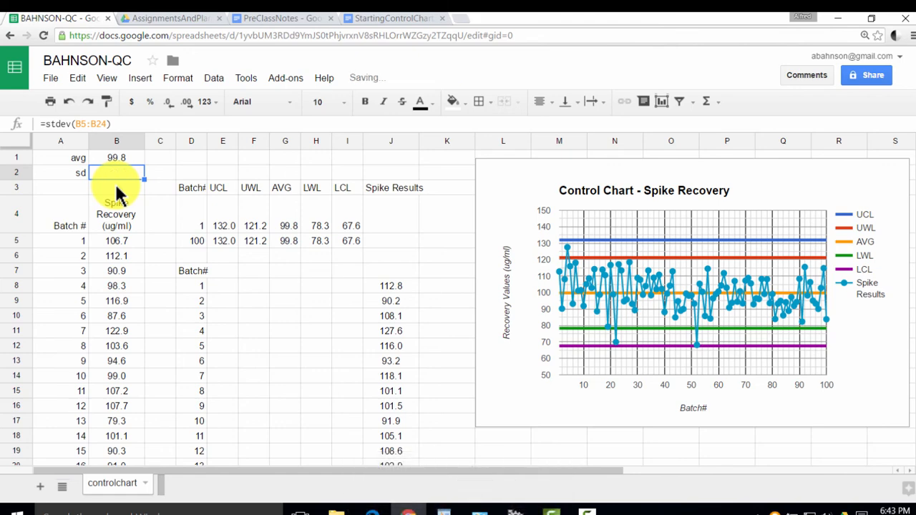
pyautogui.hotkey('ctrl', 'r')
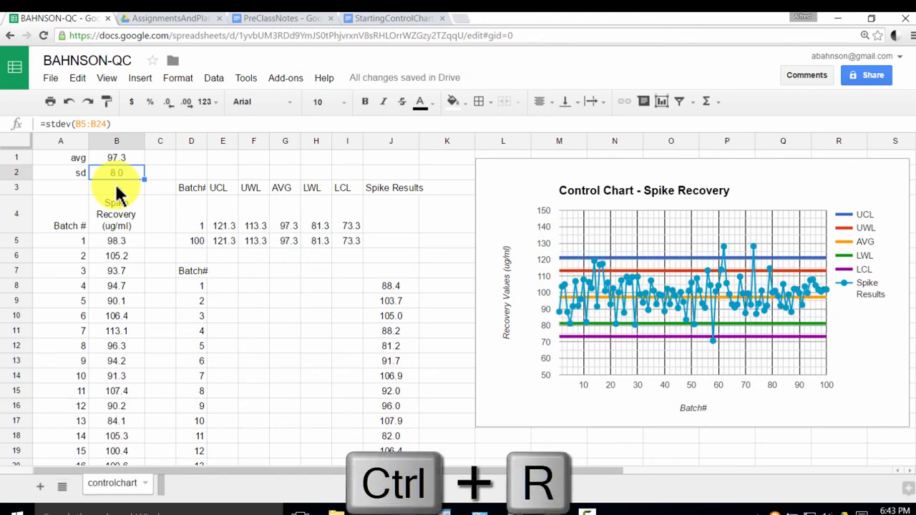
pyautogui.hotkey('ctrl', 'r')
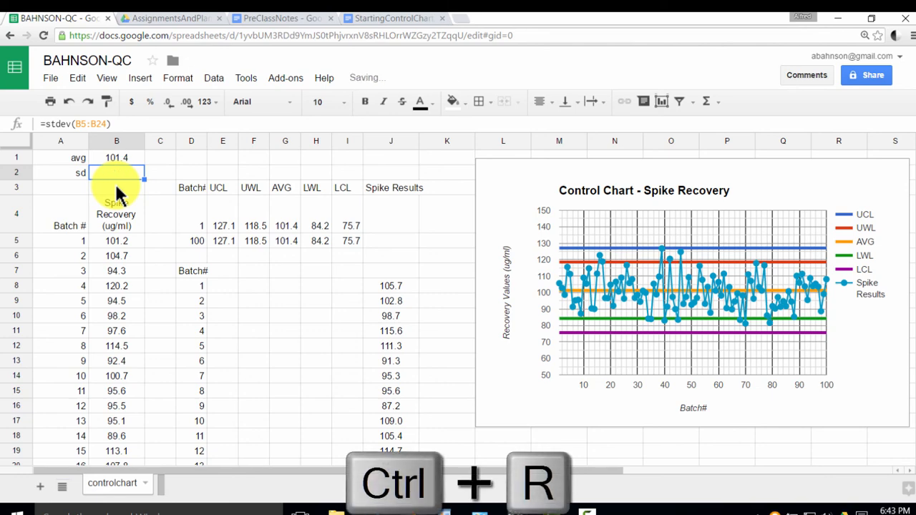
pyautogui.hotkey('ctrl', 'r')
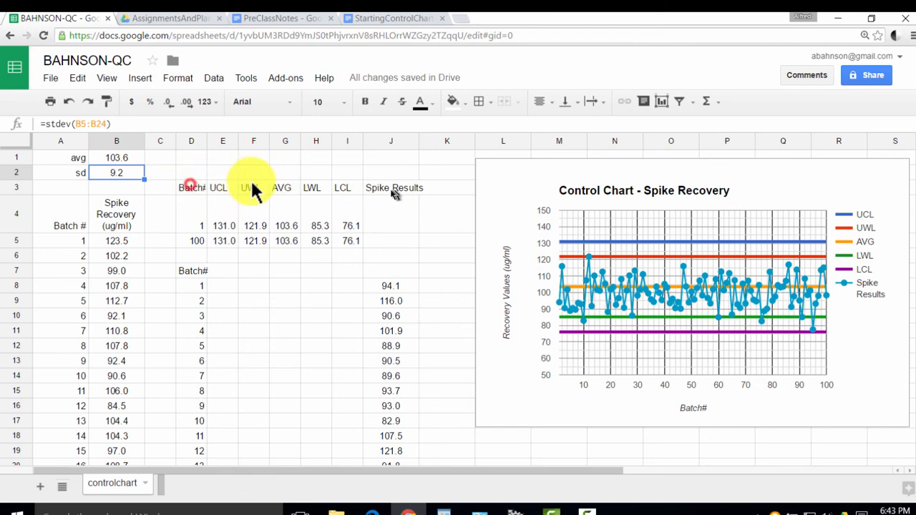
# Step: Review the control limit table in D3:I5 and the adjacent Spike Results column heading
pyautogui.moveTo(192, 188); pyautogui.dragTo(350, 186)
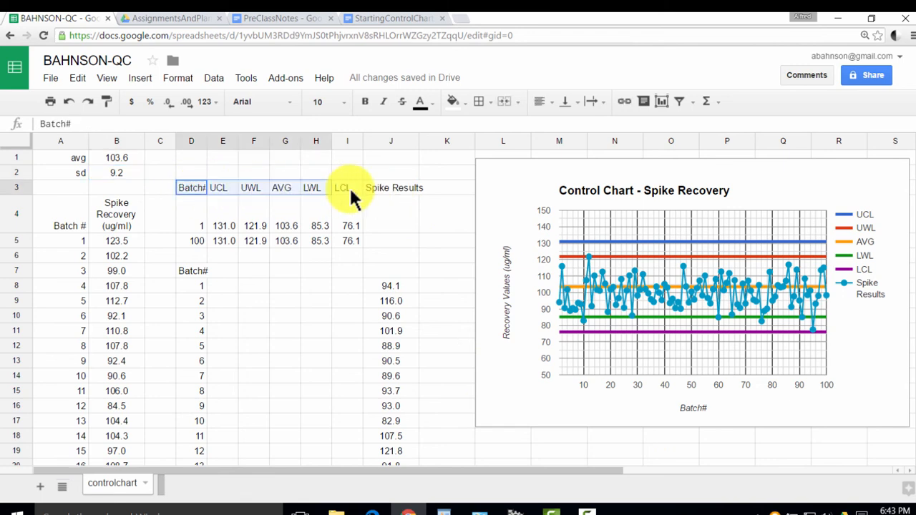
pyautogui.keyDown('shift'); pyautogui.click(352, 242); pyautogui.keyUp('shift')
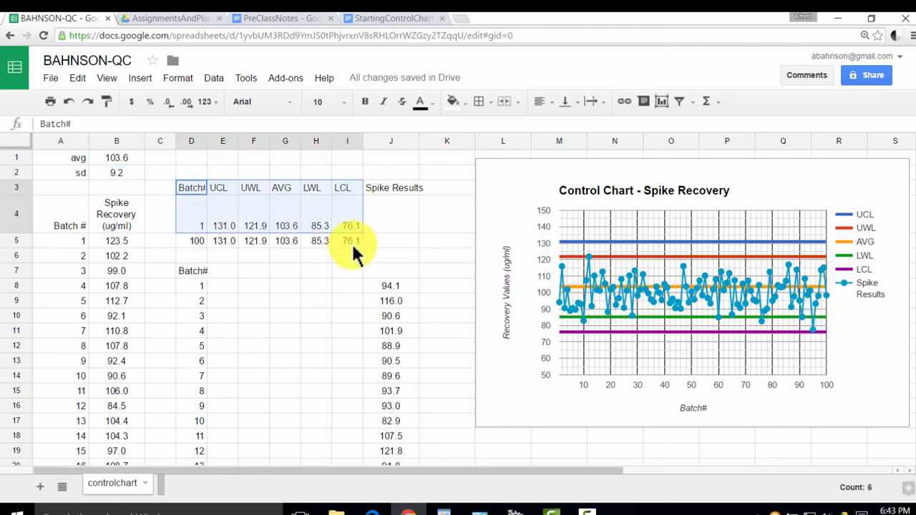
pyautogui.click(387, 189)
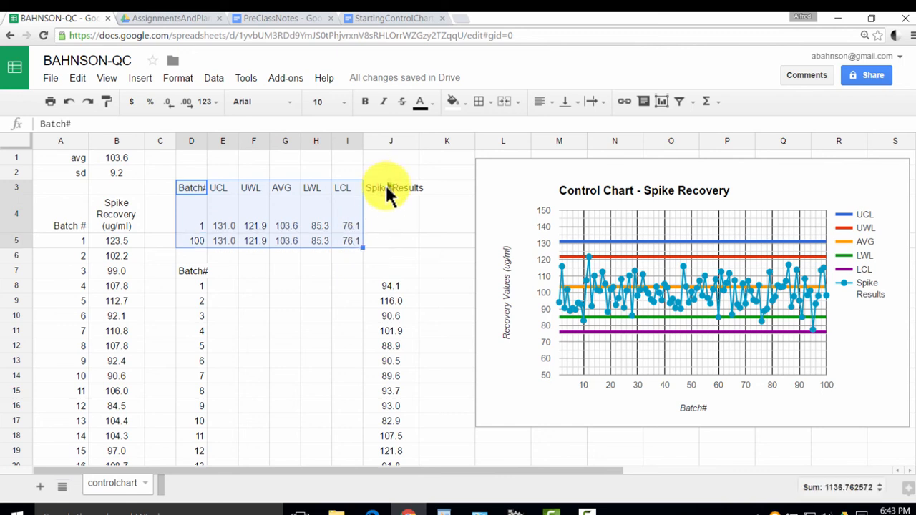
# Step: Replace the batch number formula in D14 with 17 to see how the chart's Batch# axis responds
pyautogui.click(194, 271)
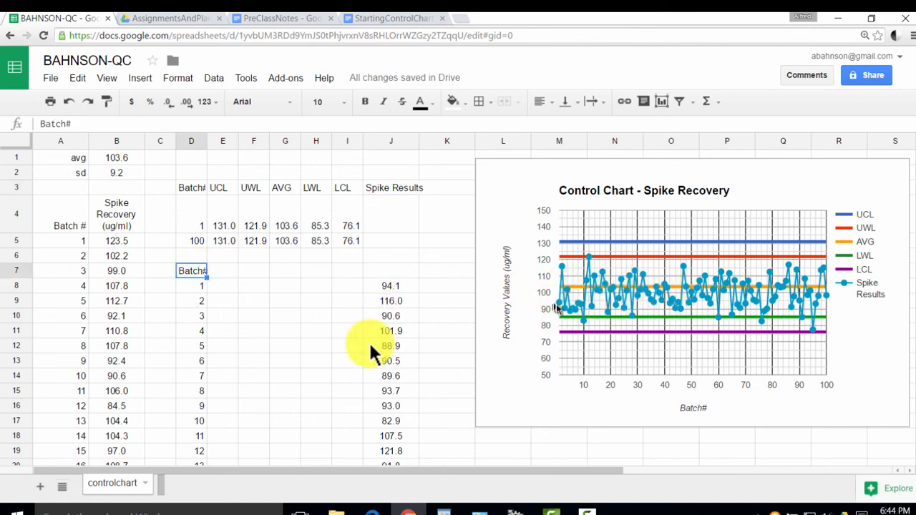
pyautogui.click(198, 375)
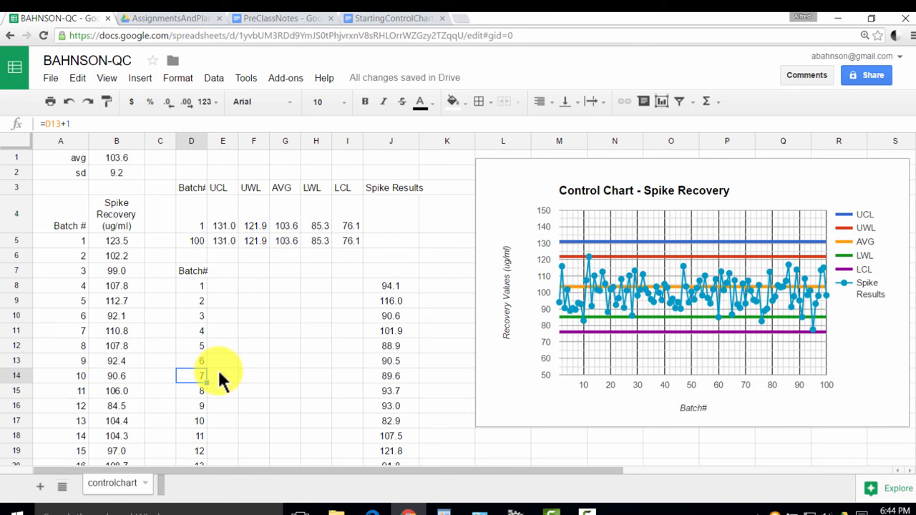
pyautogui.write('1')
pyautogui.press('Return')
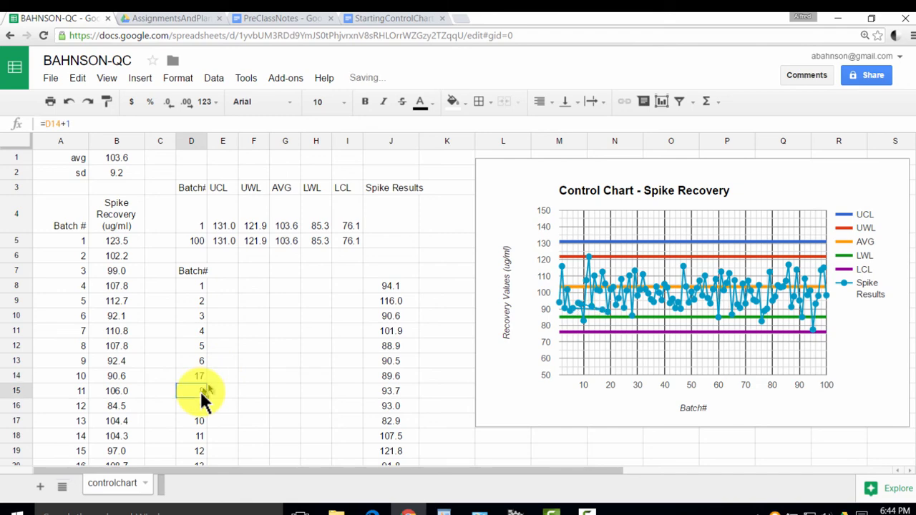
pyautogui.click(201, 392)
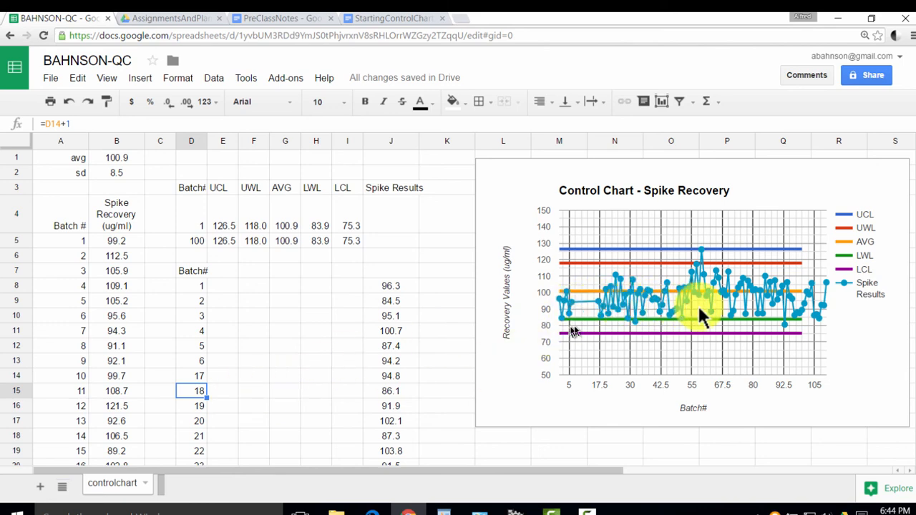
# Step: Set the batch number in D14 to 7
pyautogui.click(199, 383)
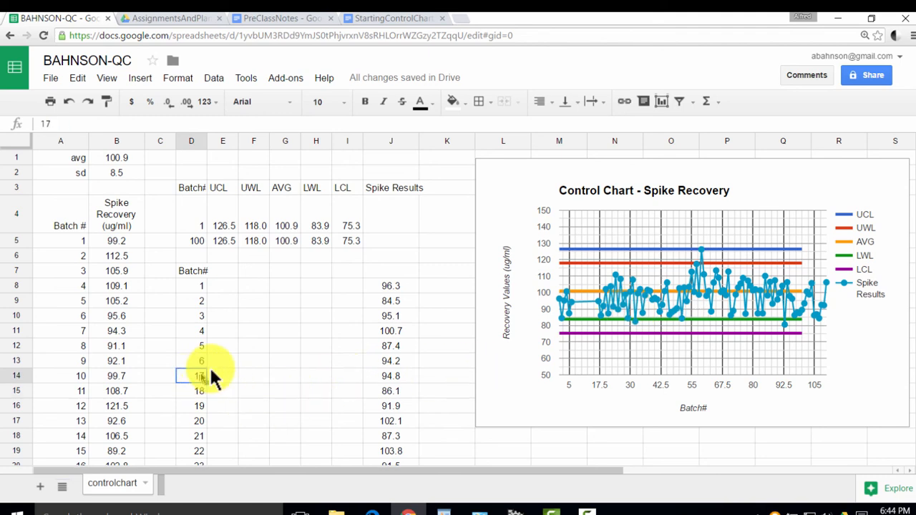
pyautogui.press('Up')
pyautogui.write('7')
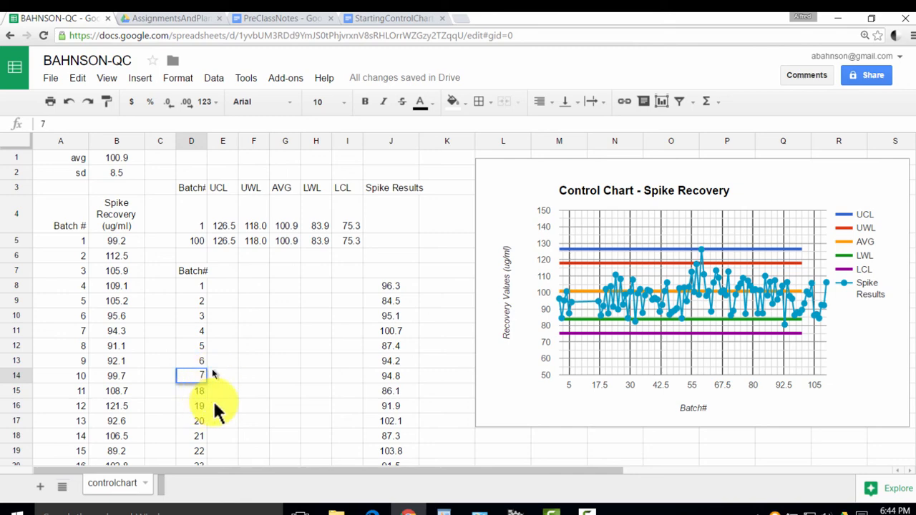
pyautogui.press('Return')
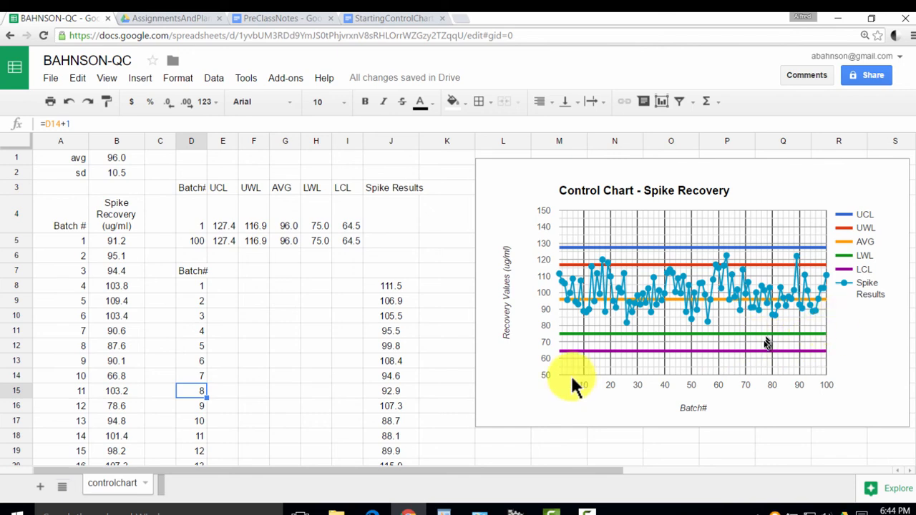
# Step: Copy the Spike Results heading from J3 to J7 and clear the original in J3
pyautogui.click(200, 275)
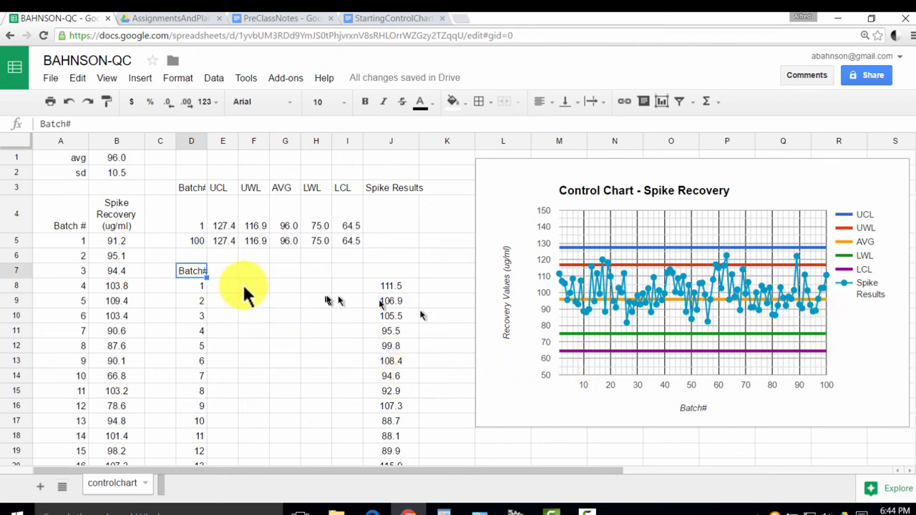
pyautogui.click(390, 188)
pyautogui.hotkey('ctrl', 'c')
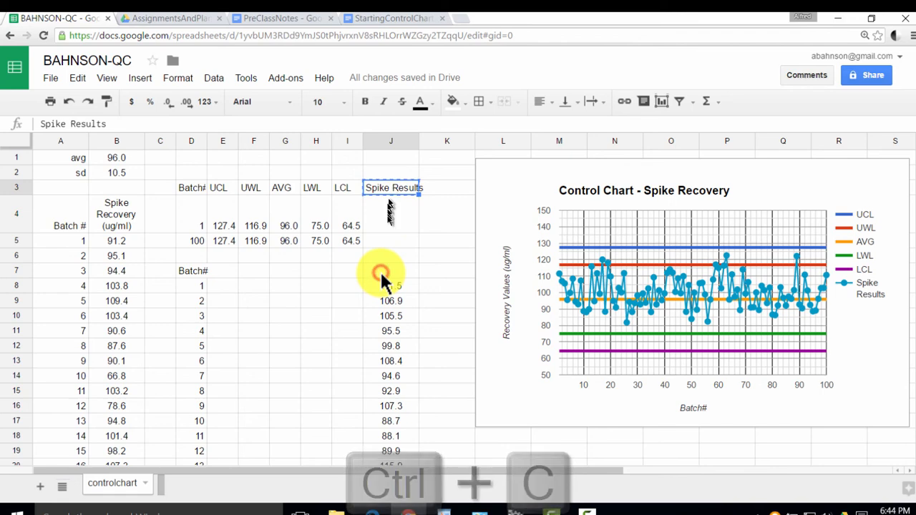
pyautogui.click(382, 274)
pyautogui.hotkey('ctrl', 'v')
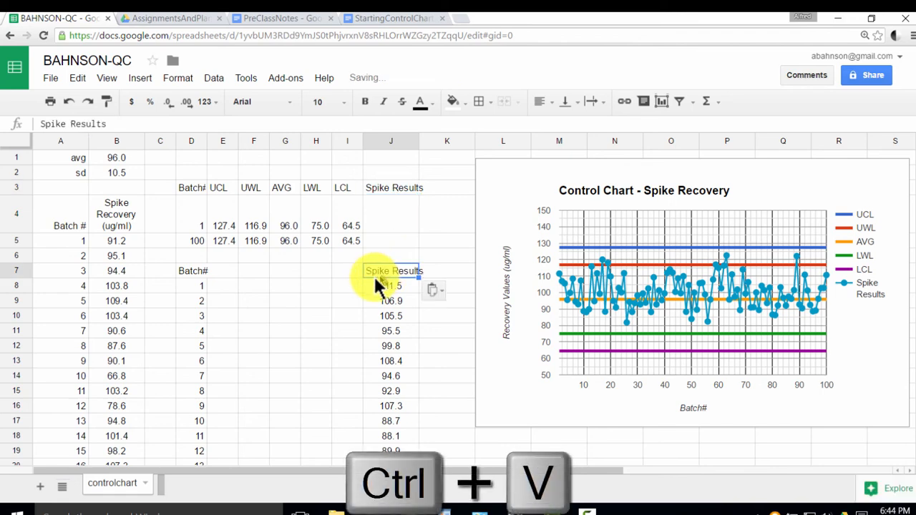
pyautogui.click(331, 318)
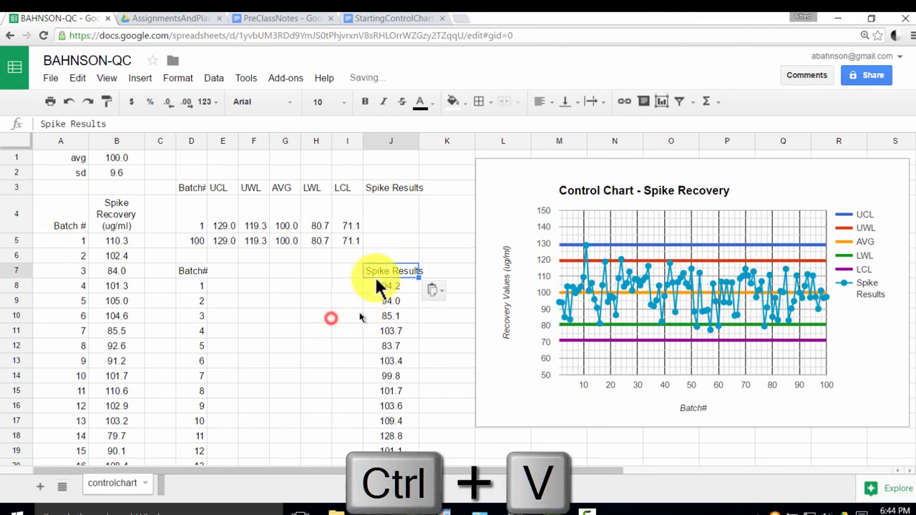
pyautogui.click(398, 192)
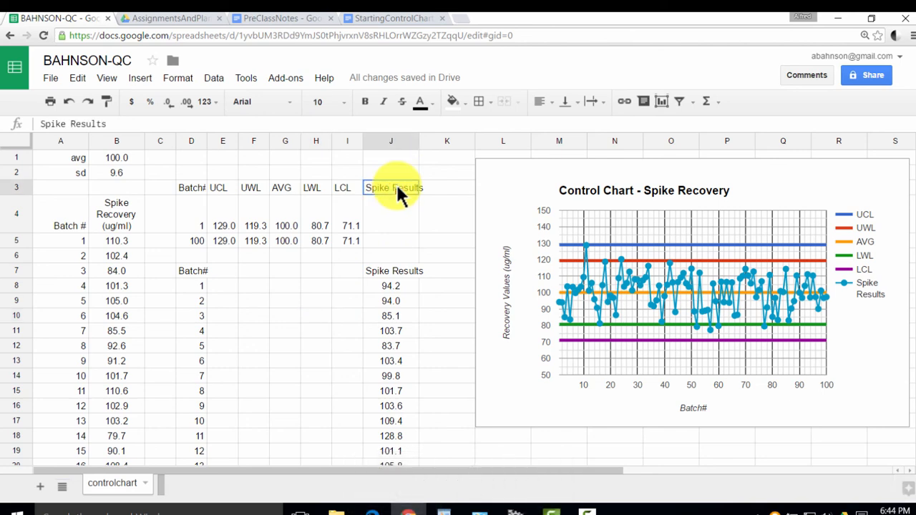
pyautogui.press('Delete')
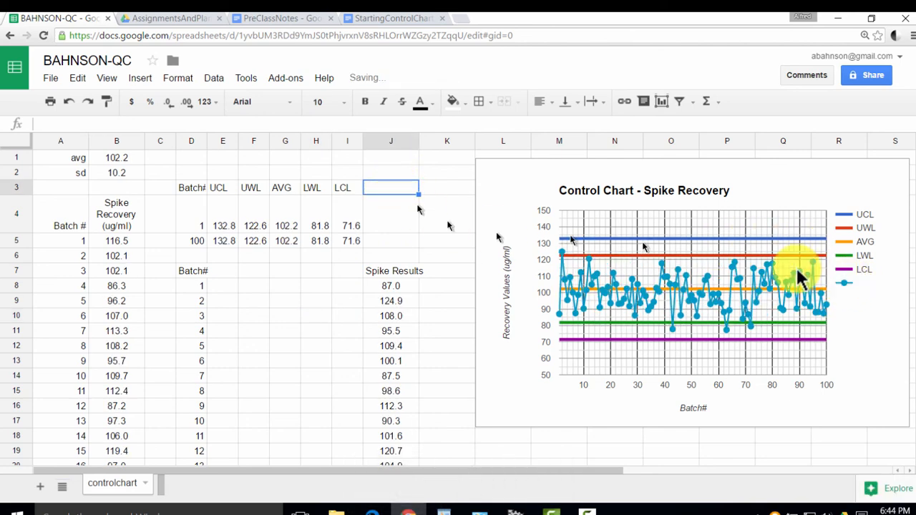
# Step: Move the Spike Results heading from J7 back to J3
pyautogui.click(401, 279)
pyautogui.hotkey('ctrl', 'x')
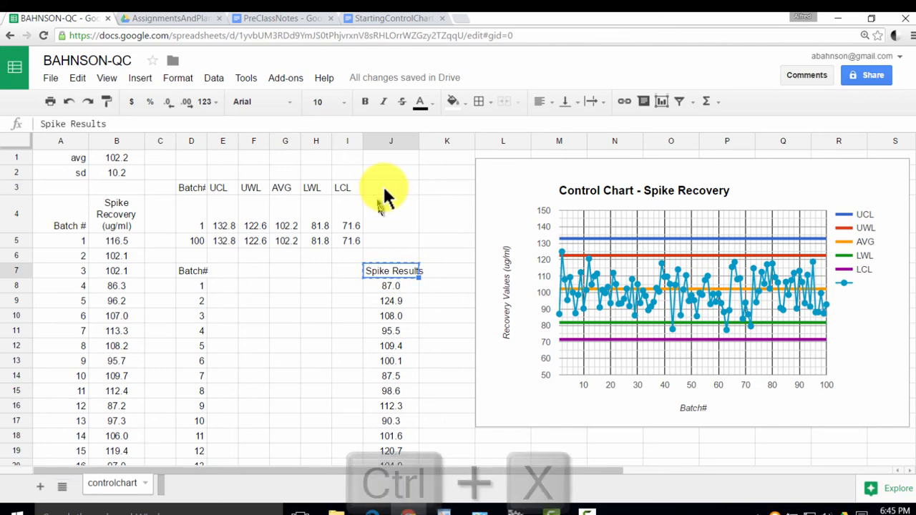
pyautogui.click(385, 192)
pyautogui.hotkey('ctrl', 'v')
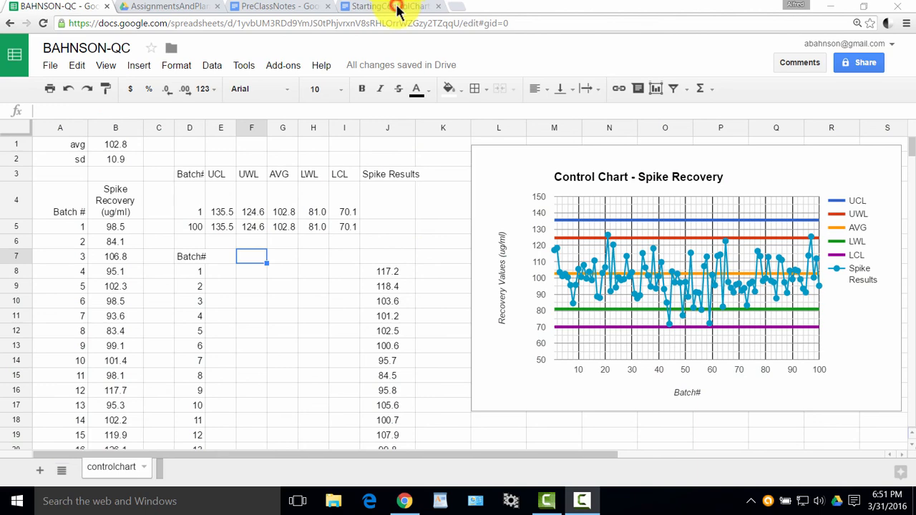
# Step: Look through the StartingControlCharts document and highlight the "Explore data" remark in item 7 of PreClassNotes
pyautogui.click(377, 7)
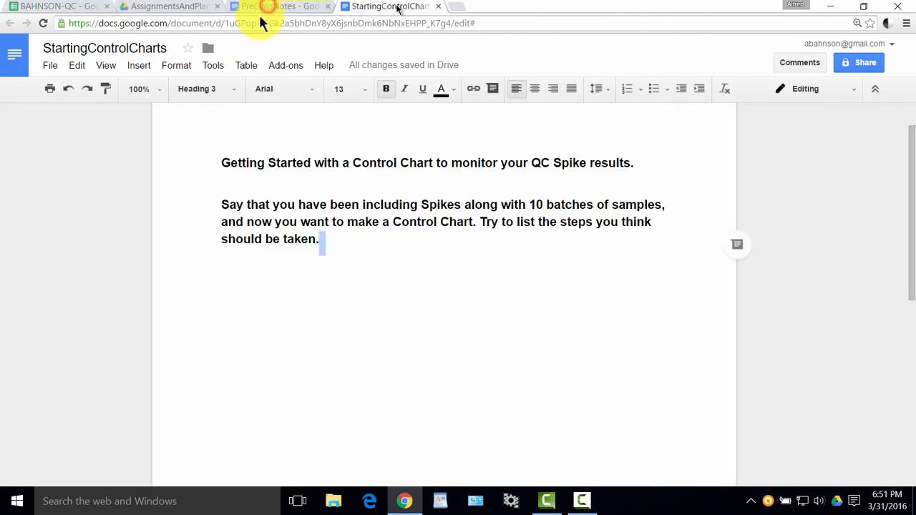
pyautogui.click(267, 7)
pyautogui.click(313, 263)
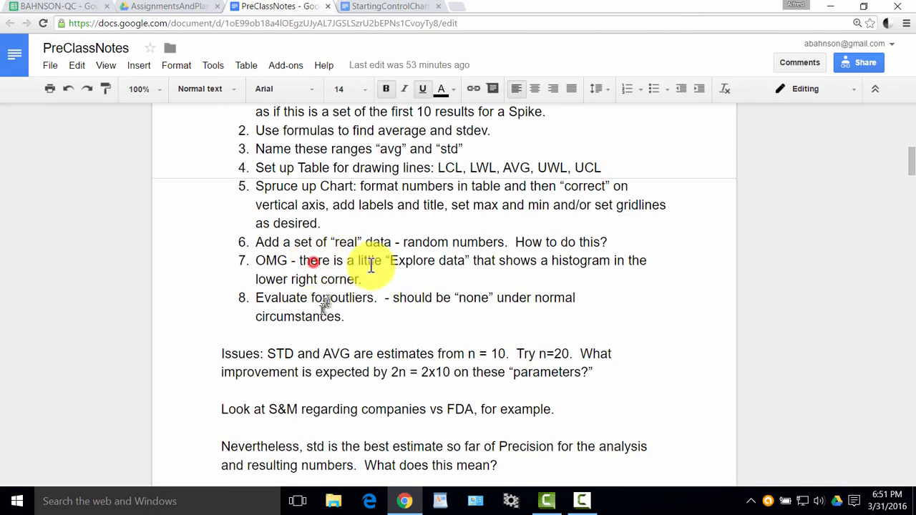
pyautogui.keyDown('shift'); pyautogui.click(468, 264); pyautogui.keyUp('shift')
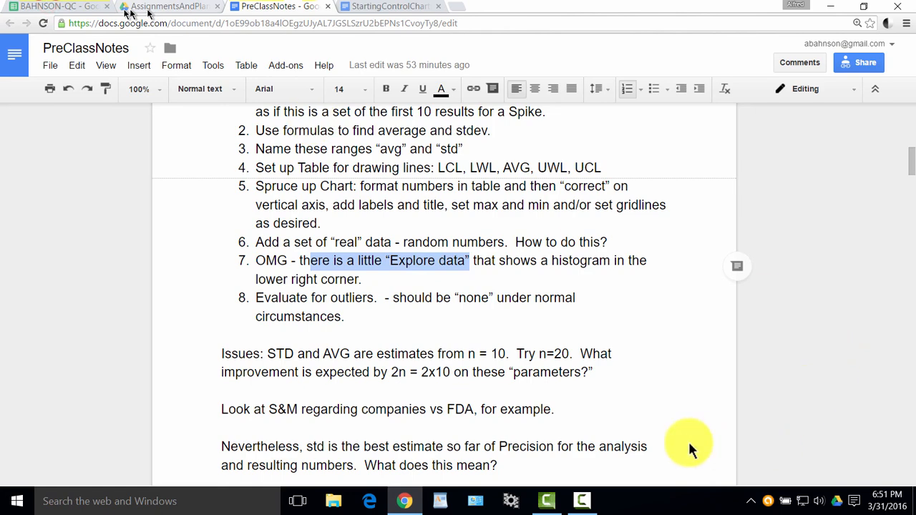
# Step: Return to the BAHNSON-QC spreadsheet and examine the Explore histogram and summary for the spike results from J8
pyautogui.hotkey('ctrl', '1')
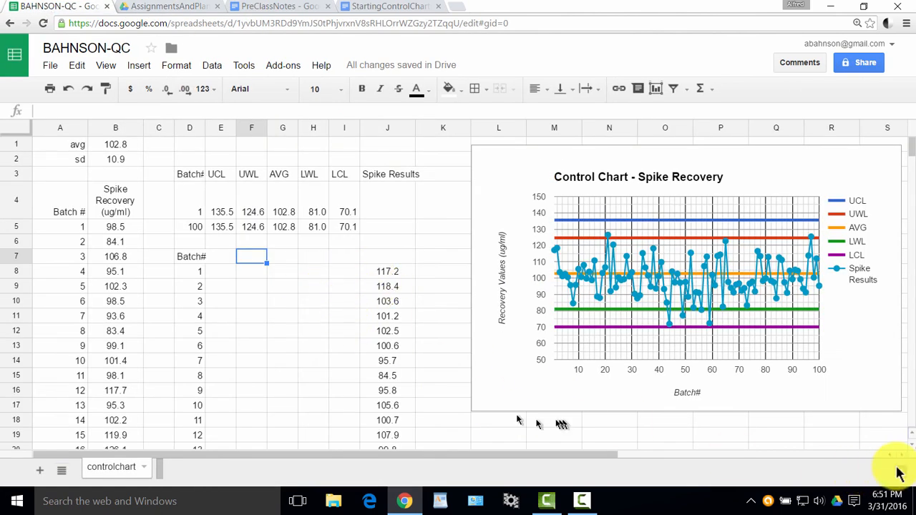
pyautogui.click(384, 275)
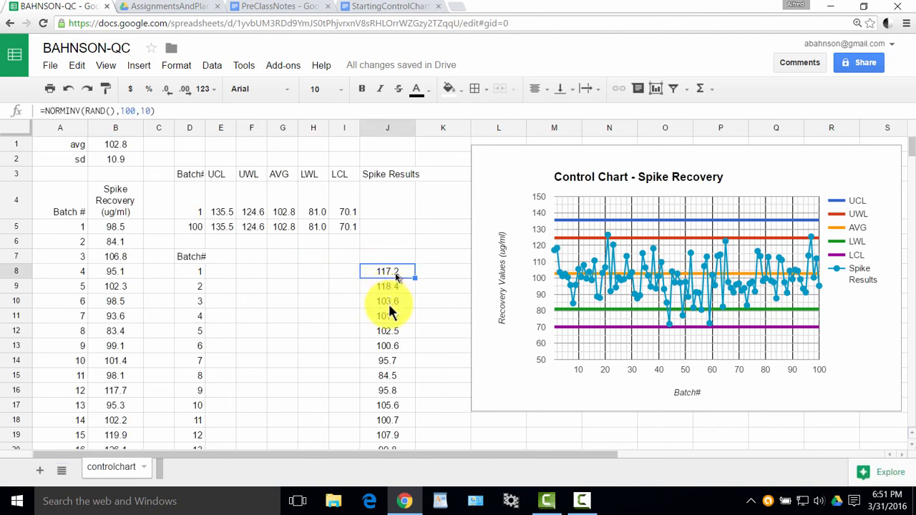
pyautogui.click(888, 476)
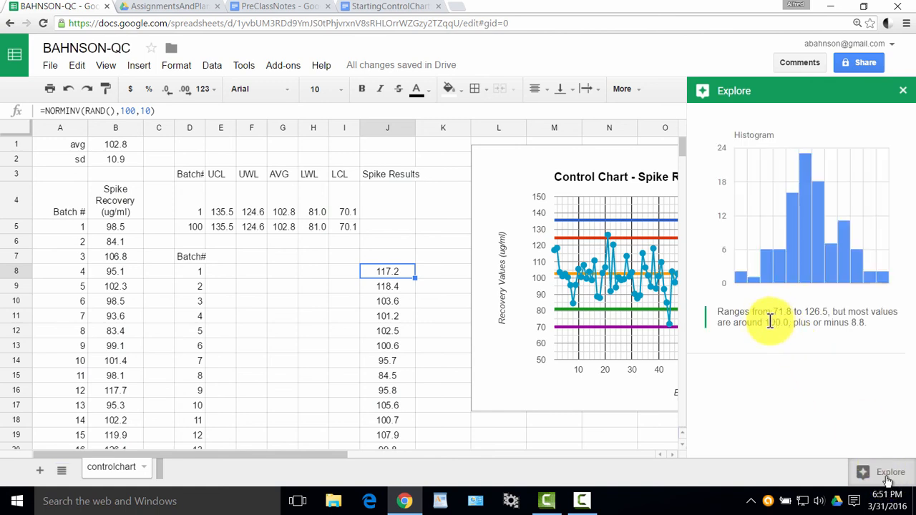
pyautogui.moveTo(742, 285); pyautogui.dragTo(389, 406)
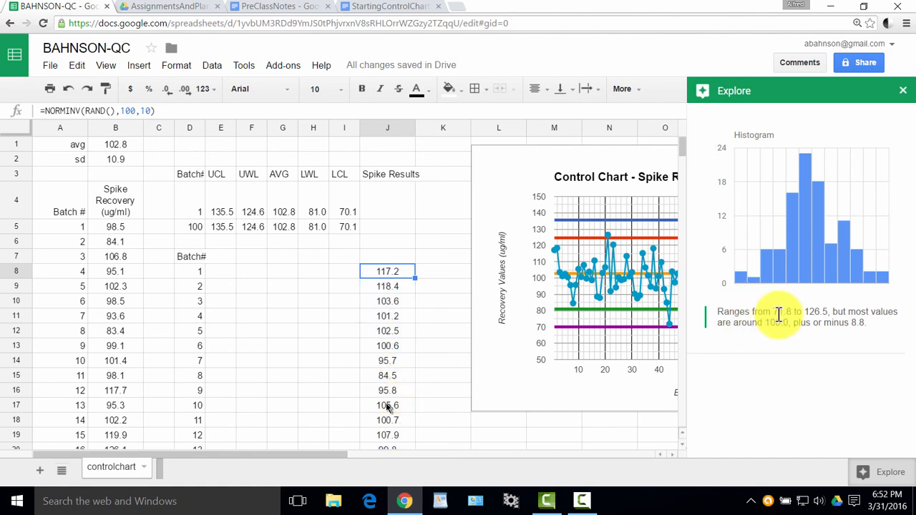
pyautogui.moveTo(727, 313)
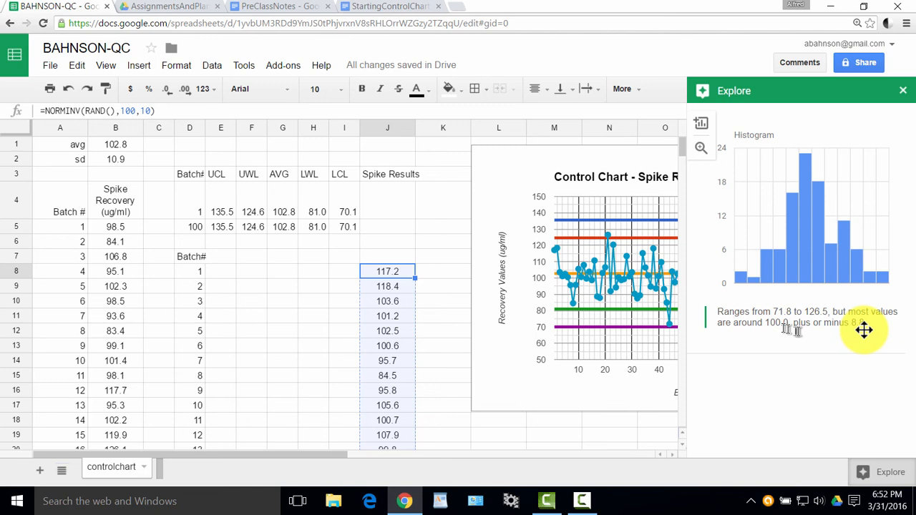
# Step: Select J7 and highlight the plus-or-minus value in the Explore histogram summary of the spike results
pyautogui.click(398, 256)
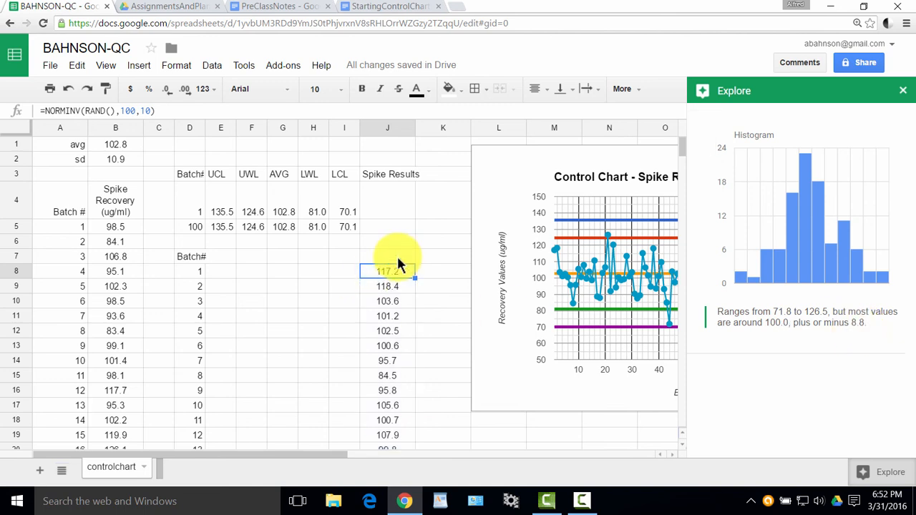
pyautogui.click(398, 258)
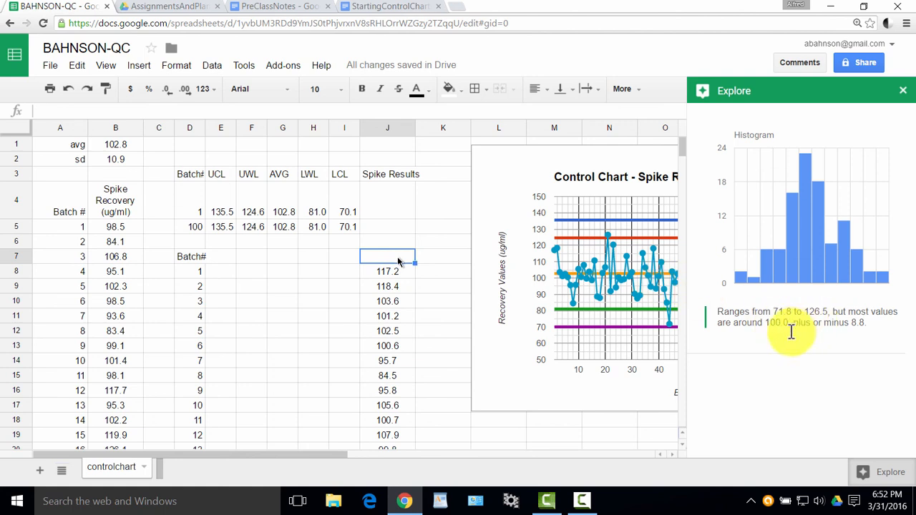
pyautogui.click(855, 324)
pyautogui.moveTo(864, 323); pyautogui.dragTo(867, 322)
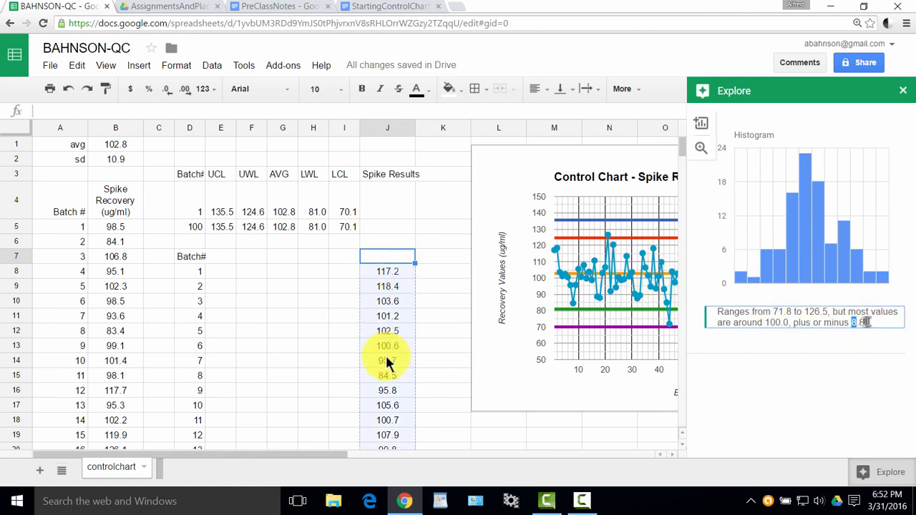
pyautogui.click(813, 102)
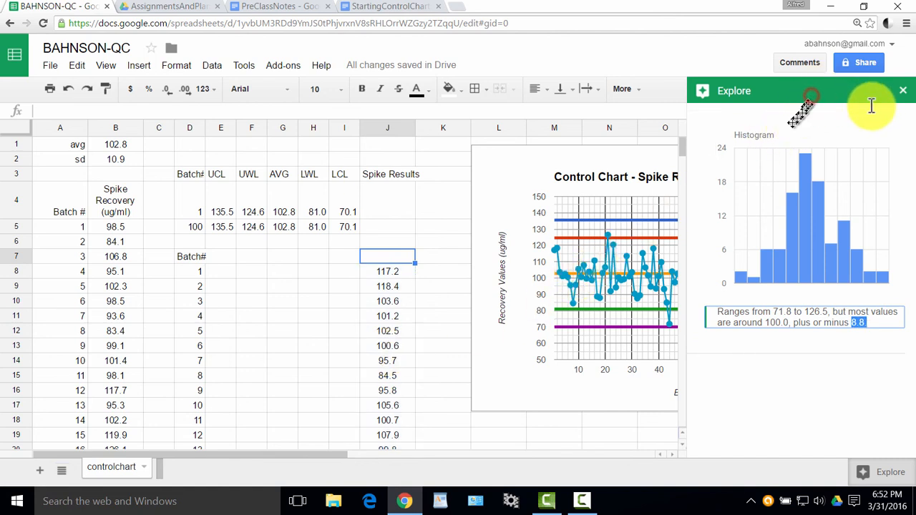
# Step: Select B5 and examine the suggested Explore charts of Spike Recovery versus Batch #
pyautogui.click(105, 163)
pyautogui.click(115, 235)
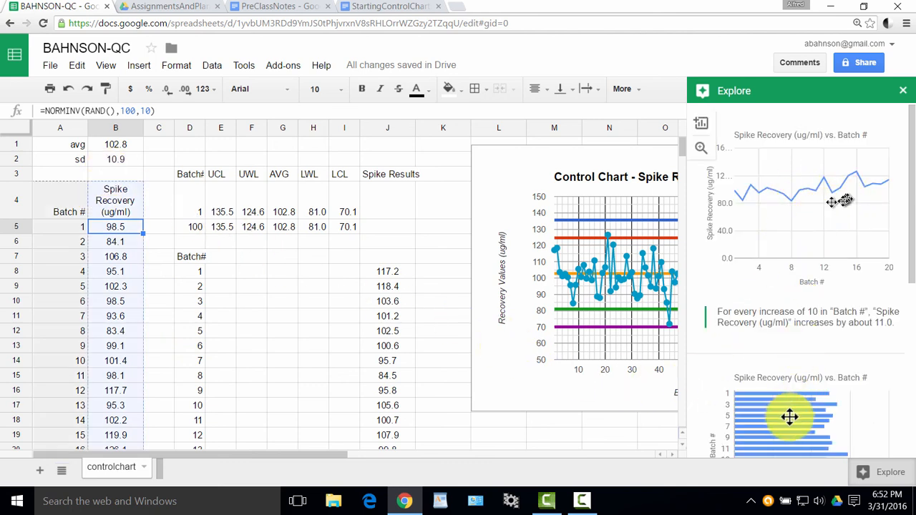
pyautogui.moveTo(726, 168)
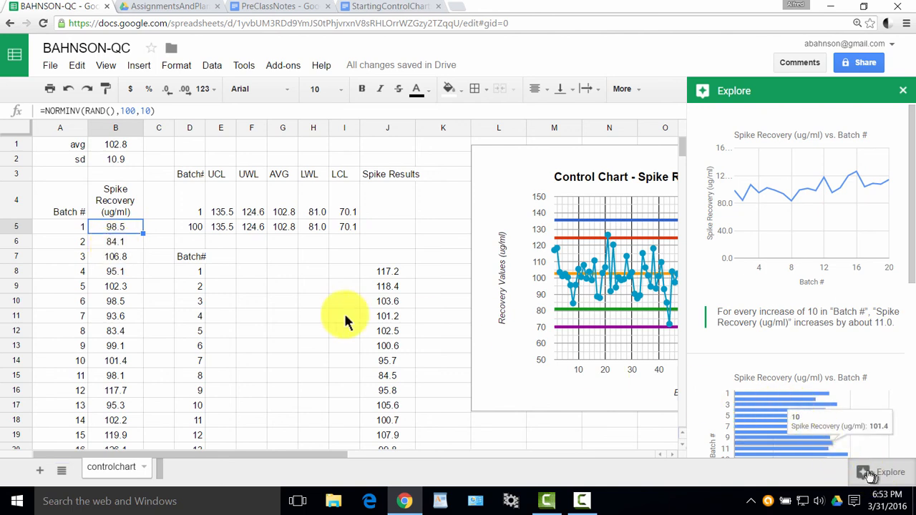
# Step: Select only B6:B7 and examine the statistics and charts Explore offers for that range
pyautogui.click(118, 251)
pyautogui.moveTo(116, 244); pyautogui.dragTo(121, 255)
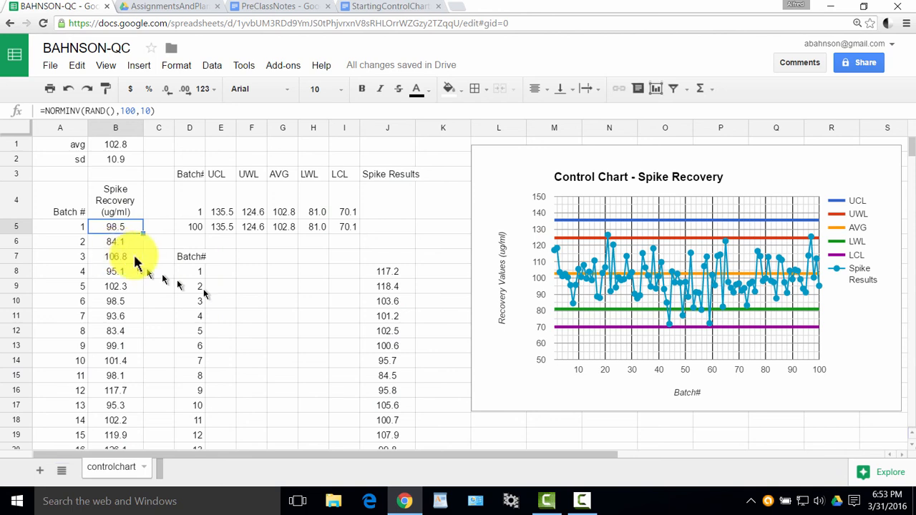
pyautogui.click(878, 474)
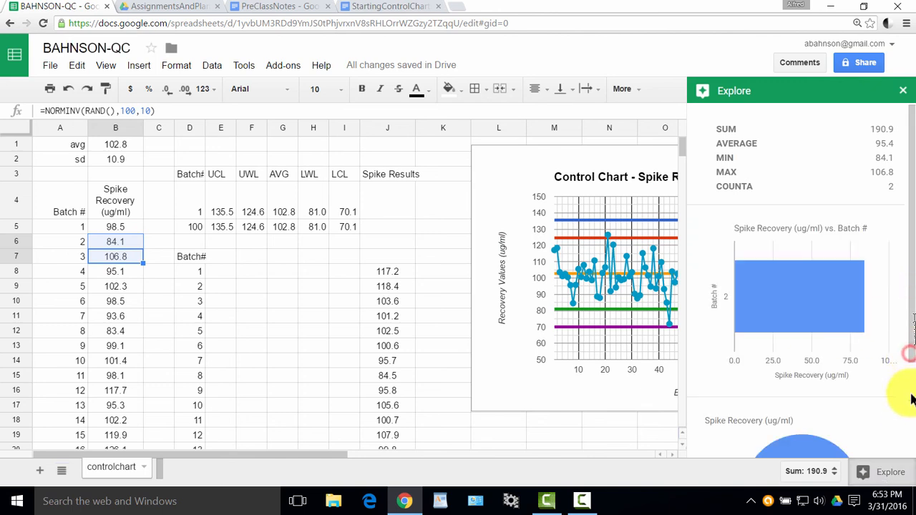
pyautogui.scroll(-2, 899, 458)
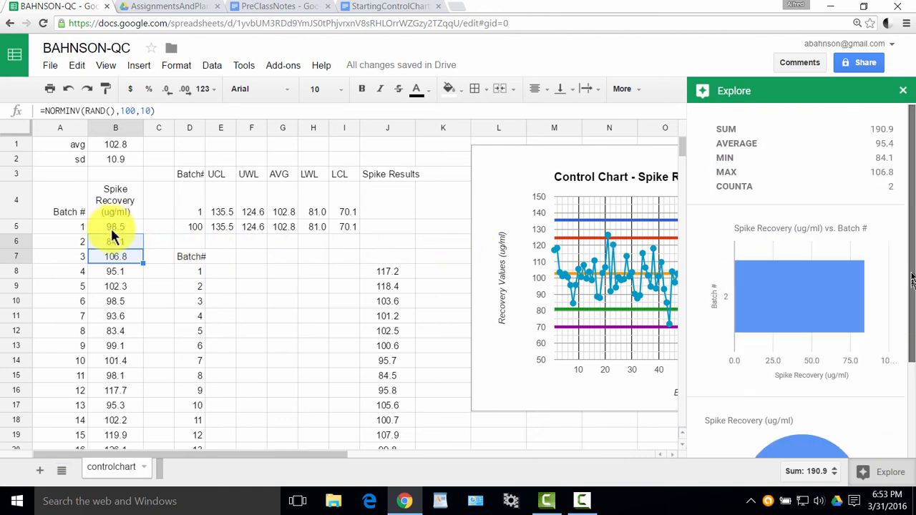
# Step: Select B5 and reopen Explore to review the charts for the whole Spike Recovery column
pyautogui.click(110, 230)
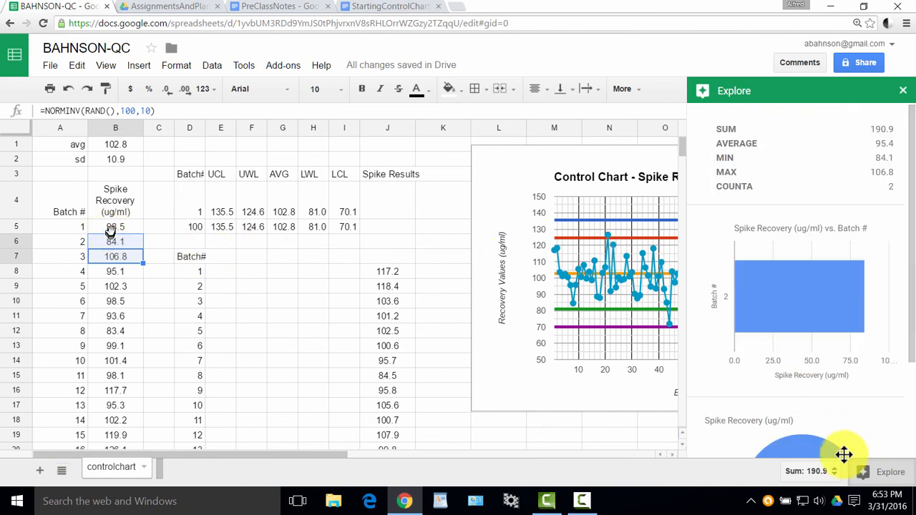
pyautogui.click(863, 475)
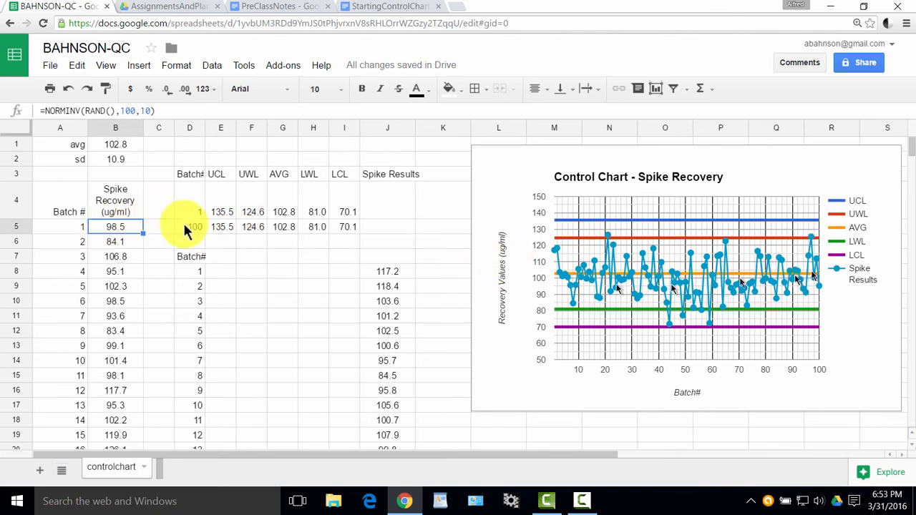
pyautogui.click(888, 477)
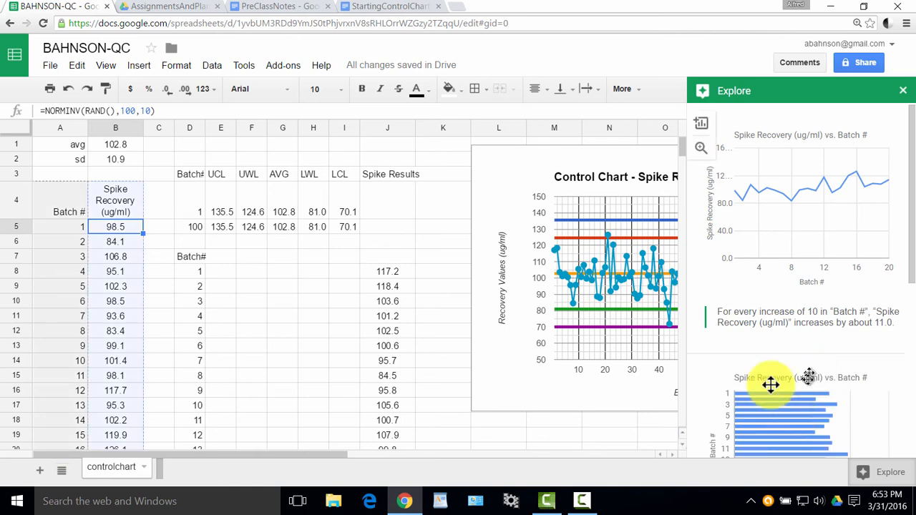
# Step: Examine the line chart, bar chart and histogram of Spike Recovery (ug/ml) in Explore together with their summaries
pyautogui.scroll(-1, 795, 401)
pyautogui.scroll(-4, 764, 196)
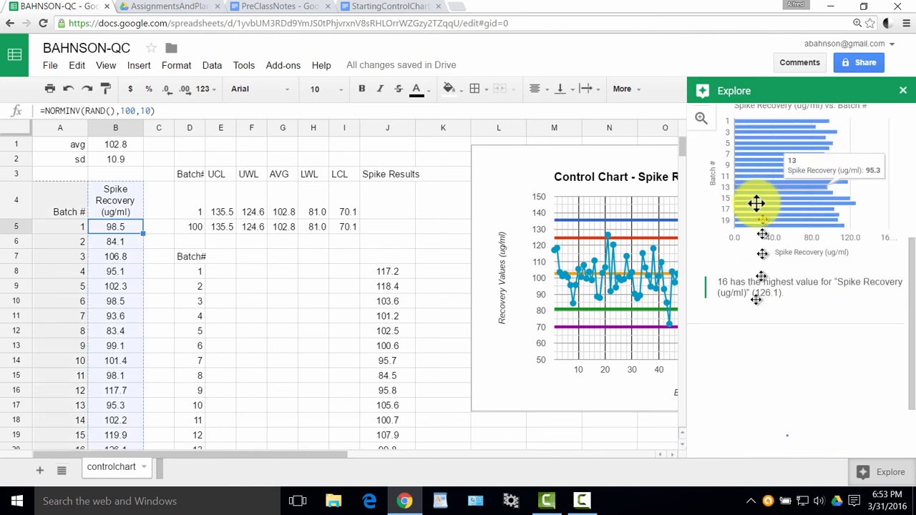
pyautogui.scroll(-1, 757, 218)
pyautogui.scroll(2, 794, 188)
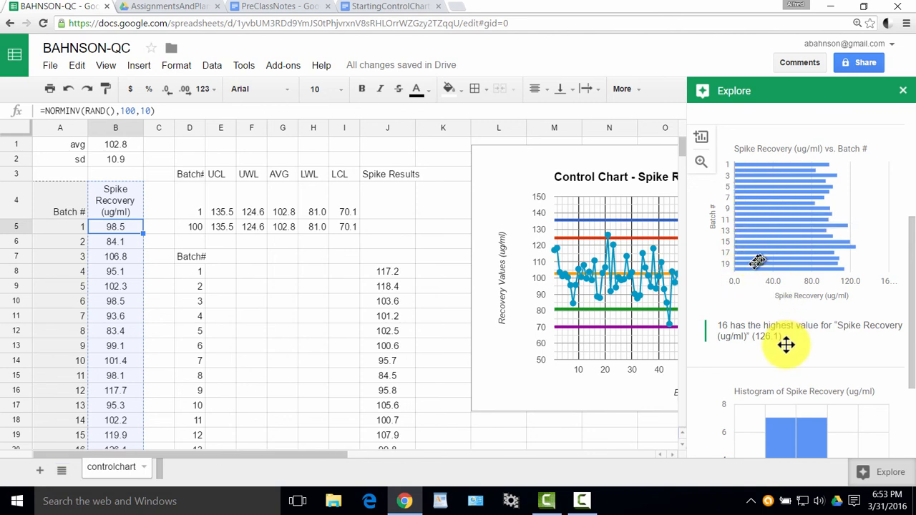
pyautogui.scroll(-2, 787, 346)
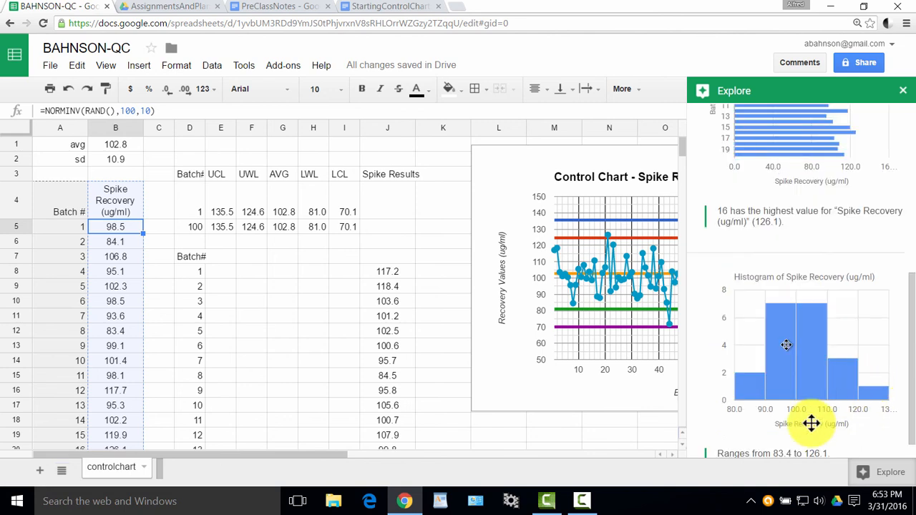
pyautogui.scroll(-1, 769, 339)
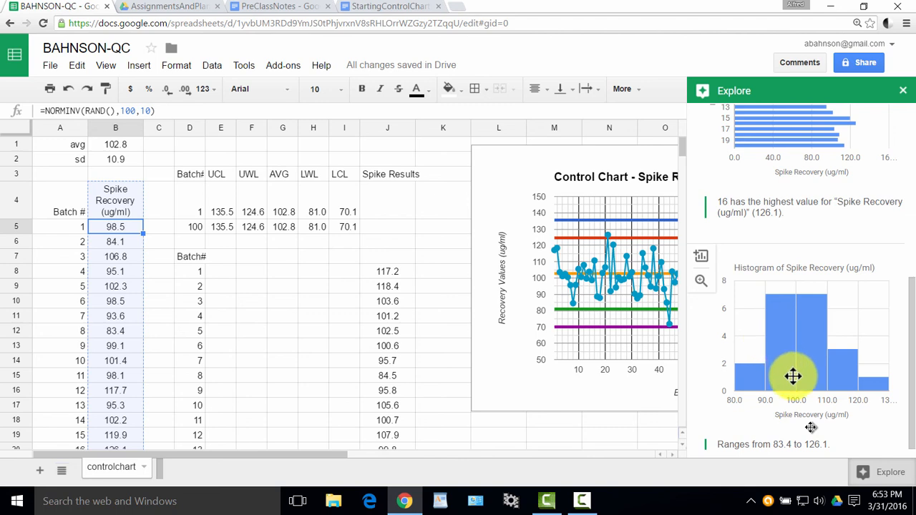
pyautogui.scroll(-1, 794, 376)
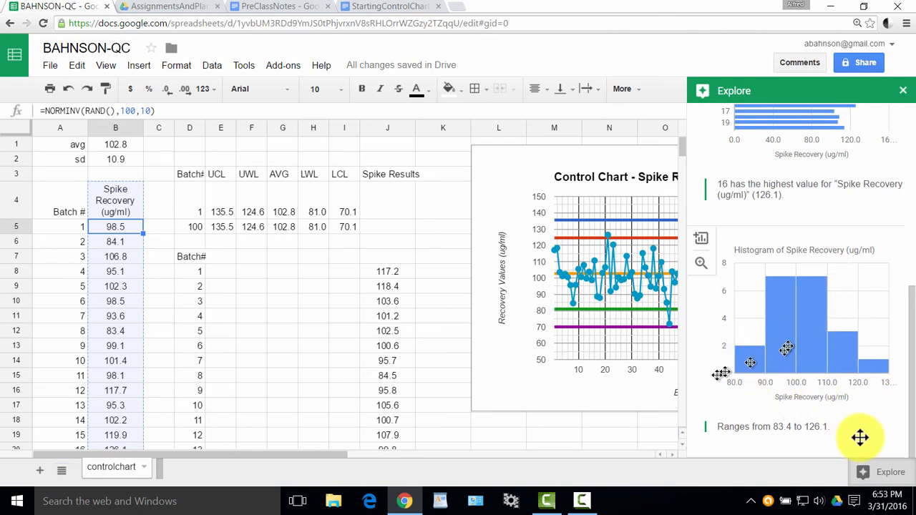
pyautogui.scroll(1, 788, 355)
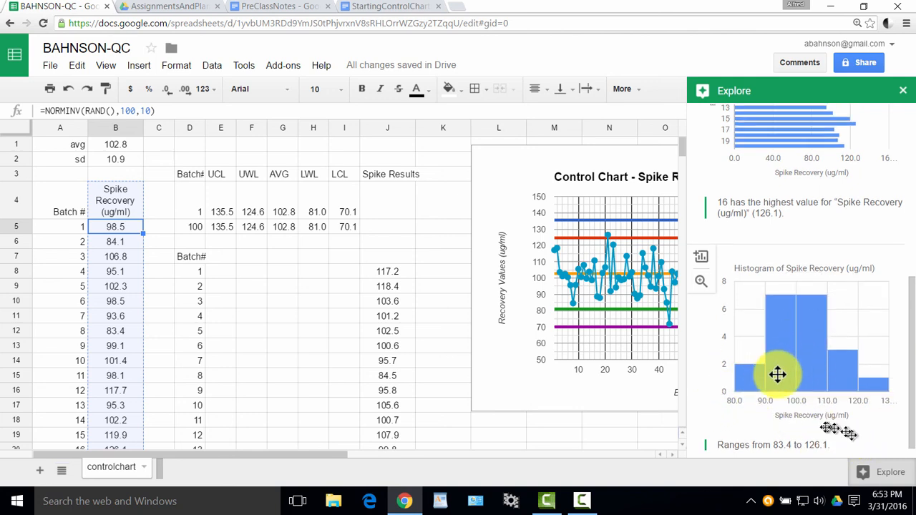
pyautogui.scroll(5, 778, 373)
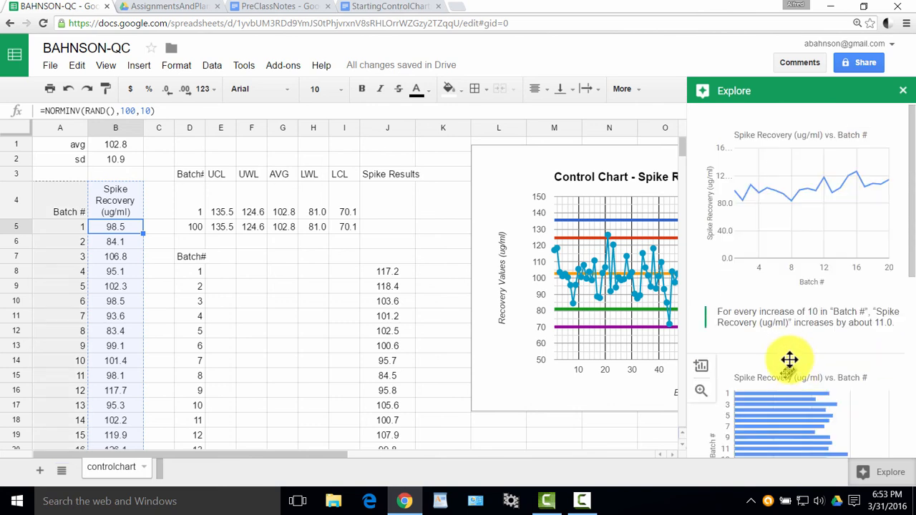
pyautogui.moveTo(778, 405)
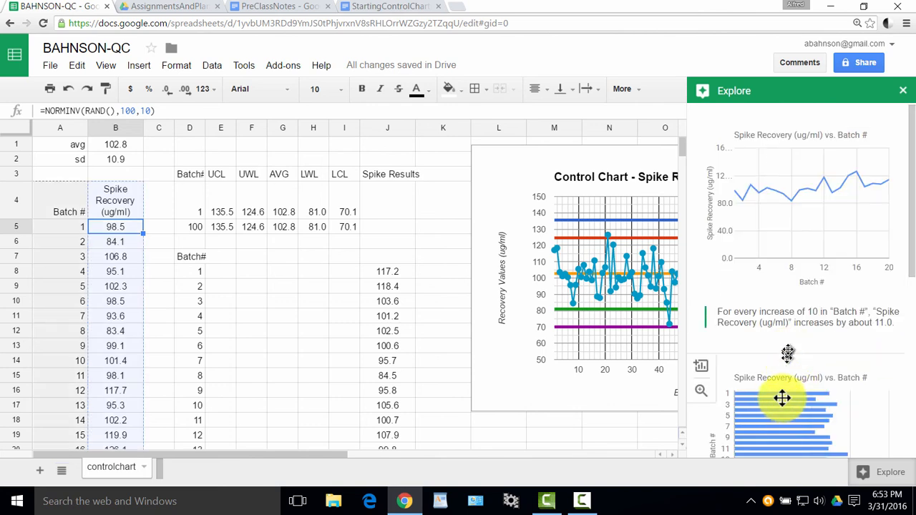
pyautogui.scroll(-5, 783, 399)
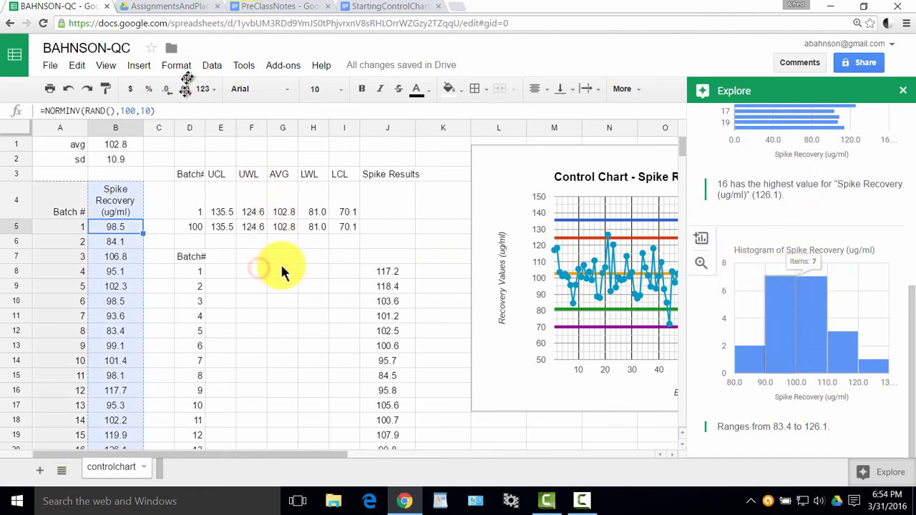
# Step: Select J8 to load the Explore histogram of the Spike Results, and select the last result in J107
pyautogui.click(258, 270)
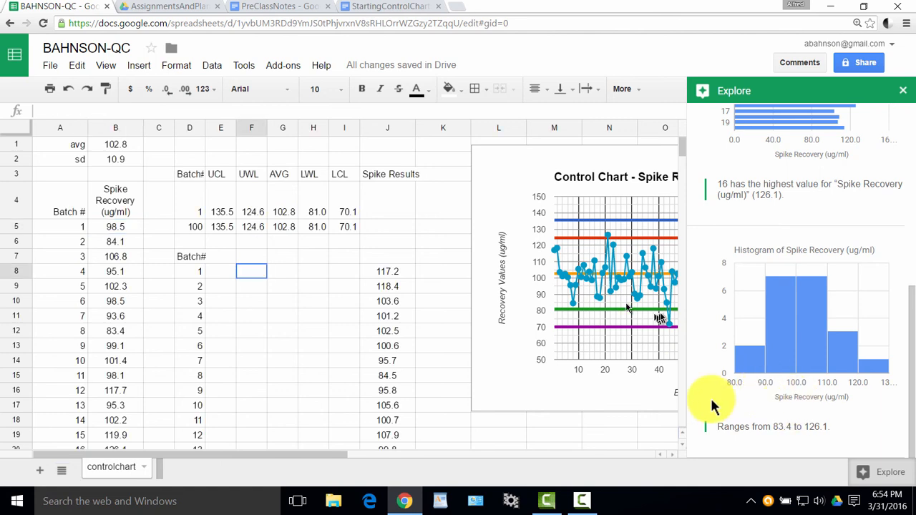
pyautogui.click(374, 272)
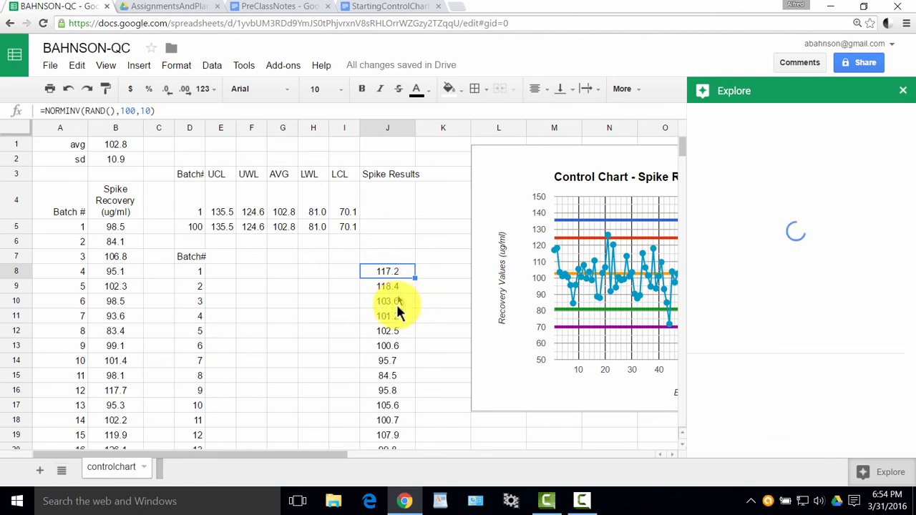
pyautogui.scroll(-10, 396, 302)
pyautogui.scroll(-13, 402, 350)
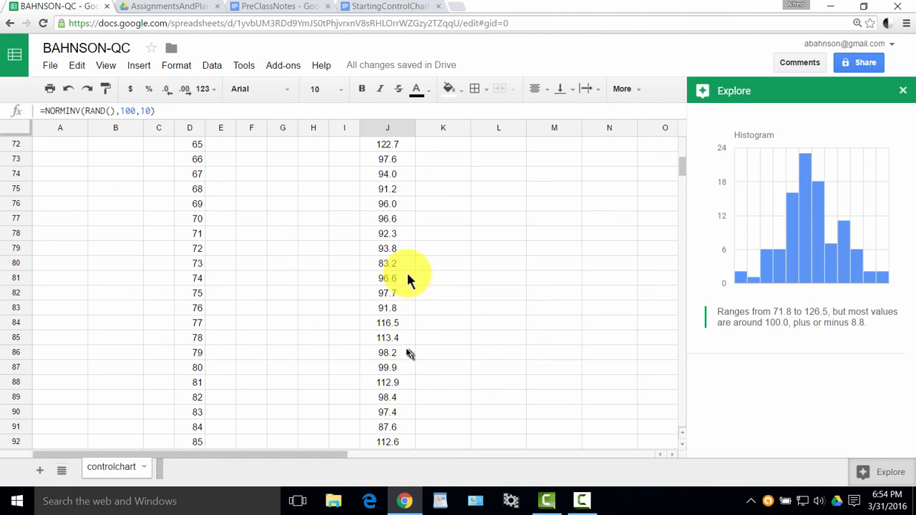
pyautogui.scroll(-15, 400, 322)
pyautogui.scroll(3, 393, 369)
pyautogui.scroll(6, 392, 369)
pyautogui.click(387, 367)
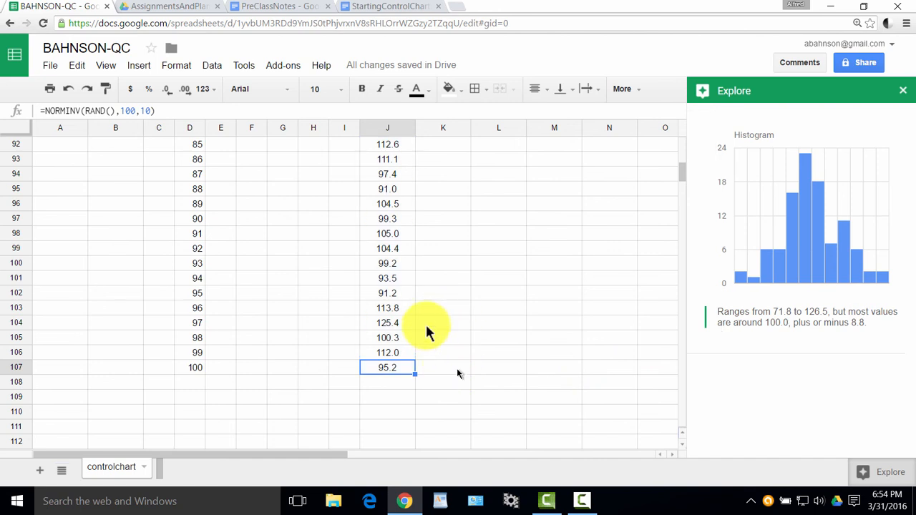
# Step: Recalculate the random spike values and examine the refreshed Explore histogram and its range summary
pyautogui.hotkey('ctrl', 'r')
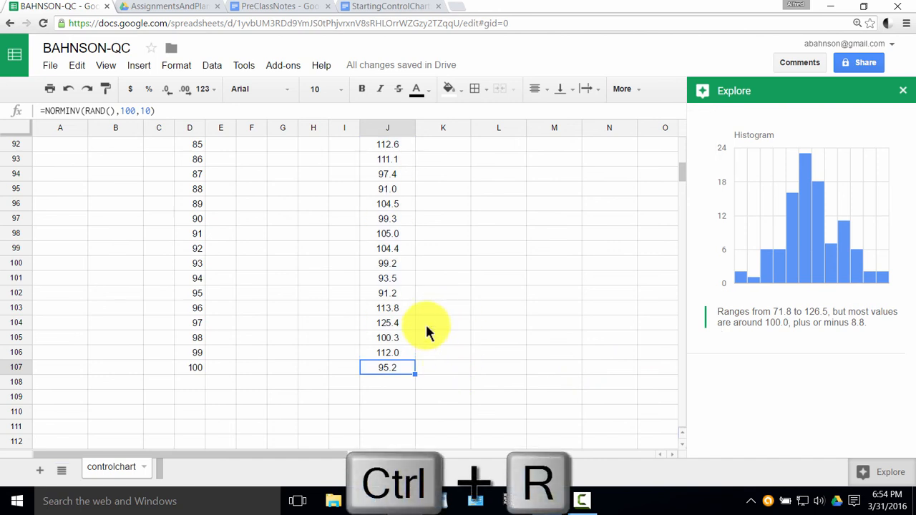
pyautogui.press('Delete')
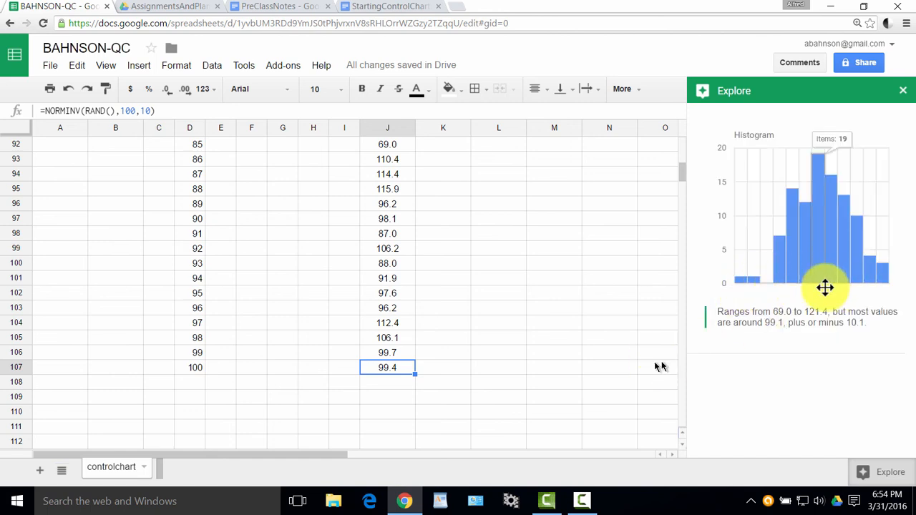
pyautogui.moveTo(814, 307)
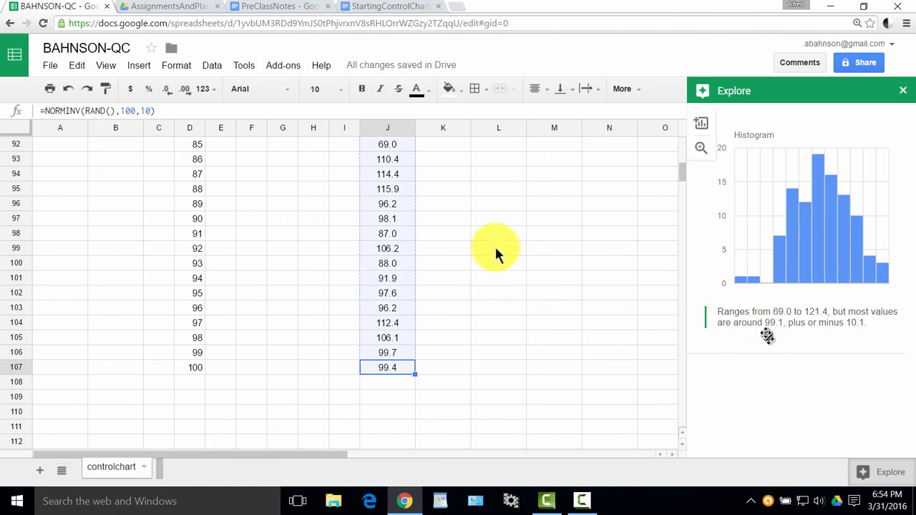
# Step: Select the Control Chart - Spike Recovery chart and nudge it left until it overlaps the Spike Results column
pyautogui.scroll(4, 494, 236)
pyautogui.scroll(9, 498, 230)
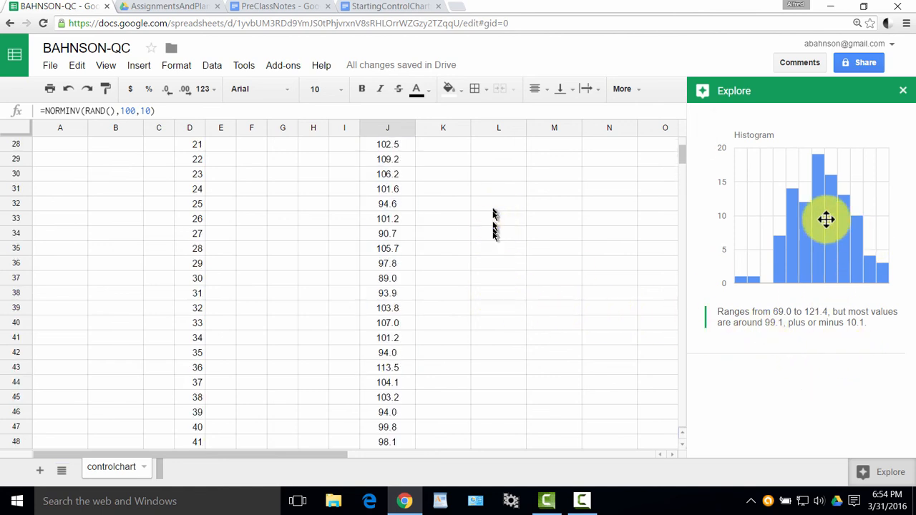
pyautogui.scroll(6, 494, 230)
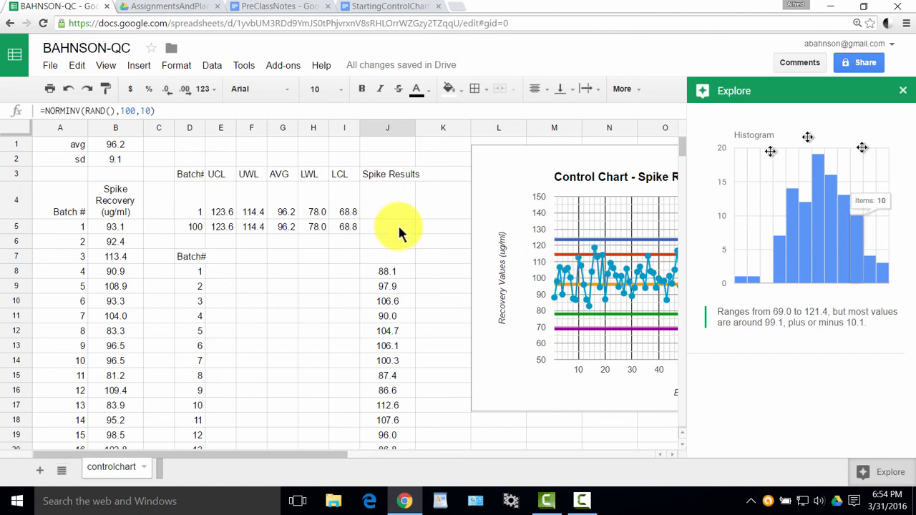
pyautogui.click(566, 159)
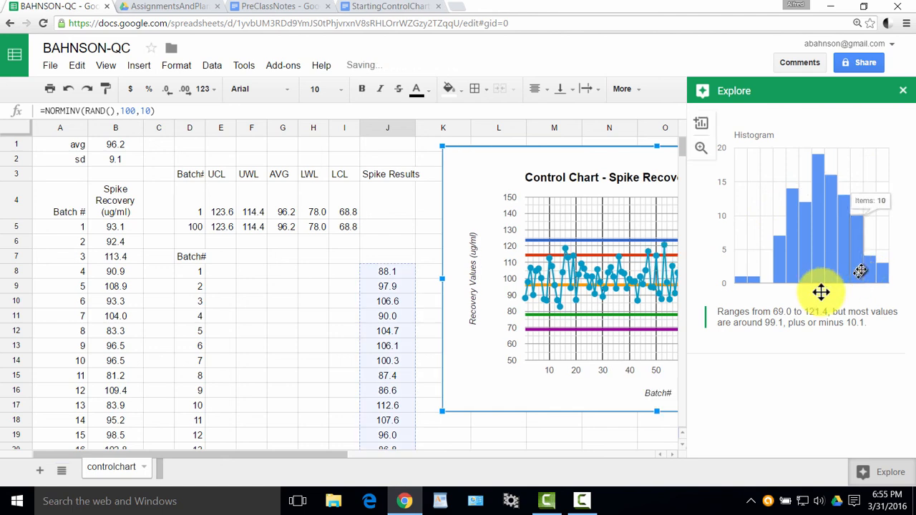
pyautogui.click(589, 456)
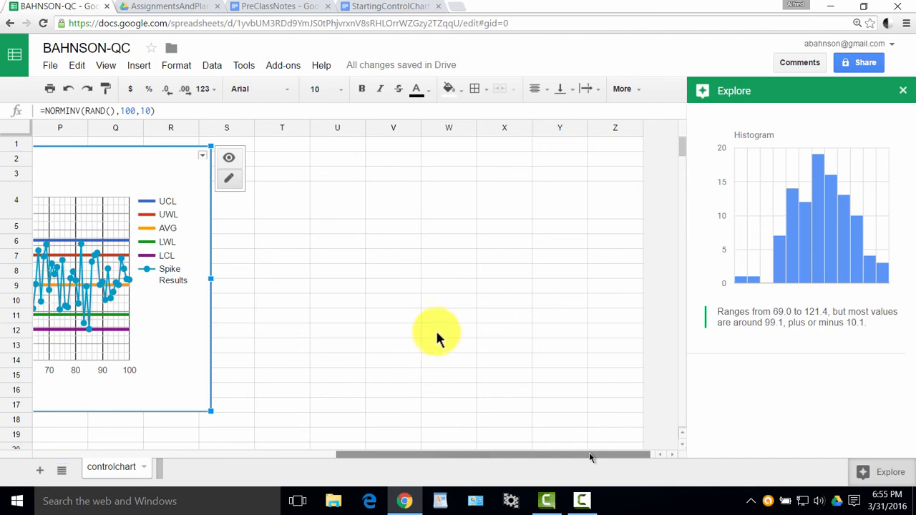
pyautogui.press('Left')
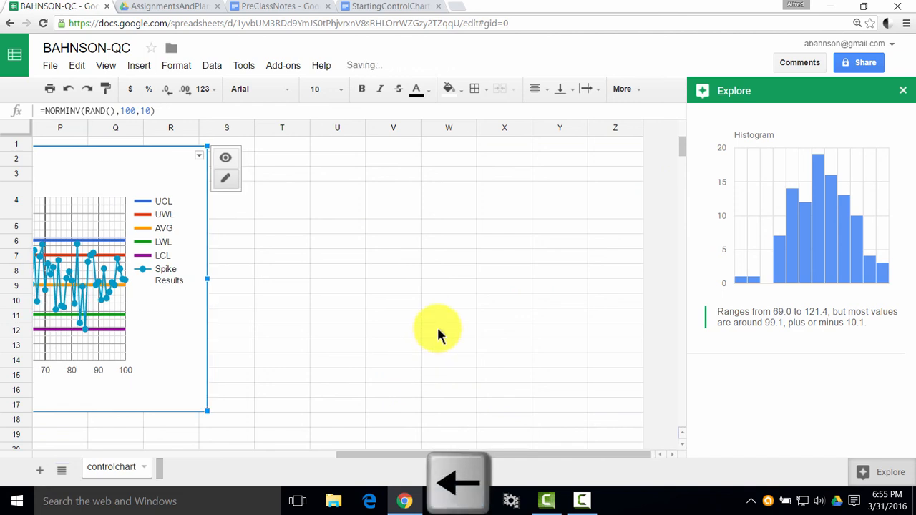
pyautogui.press('Left')
pyautogui.press('Left')
pyautogui.press('Left')
pyautogui.press('Left')
pyautogui.press('Left')
pyautogui.press('Left')
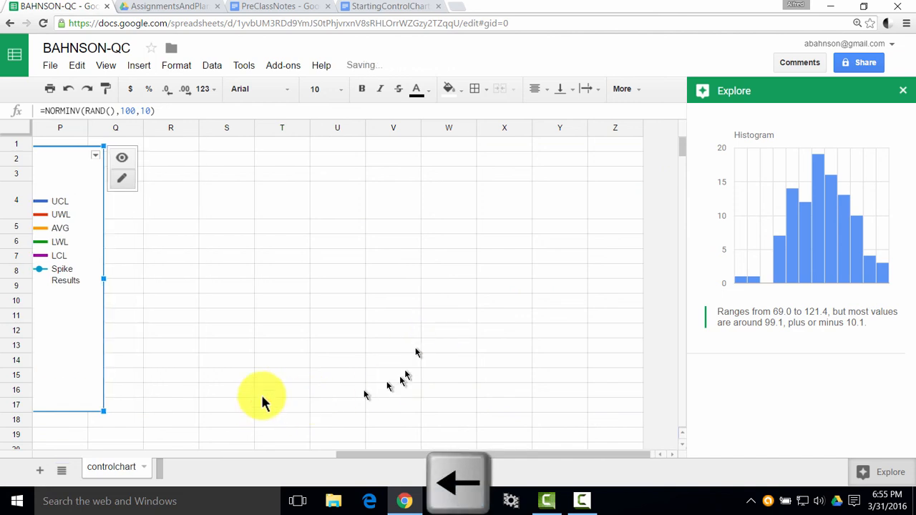
# Step: Deselect the control chart and return to the Batch # column at A17 to bring the spike recovery data back into view
pyautogui.click(262, 403)
pyautogui.press('Left')
pyautogui.press('Left')
pyautogui.press('Left')
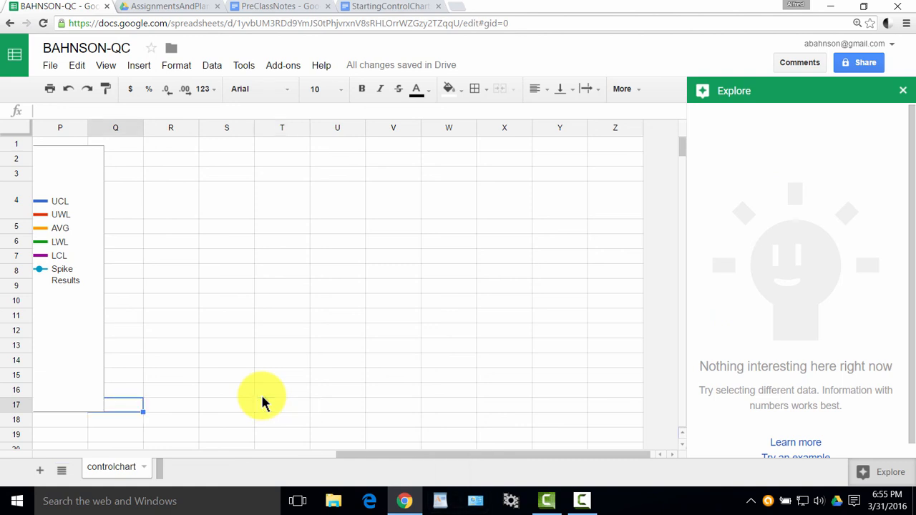
pyautogui.press('Home')
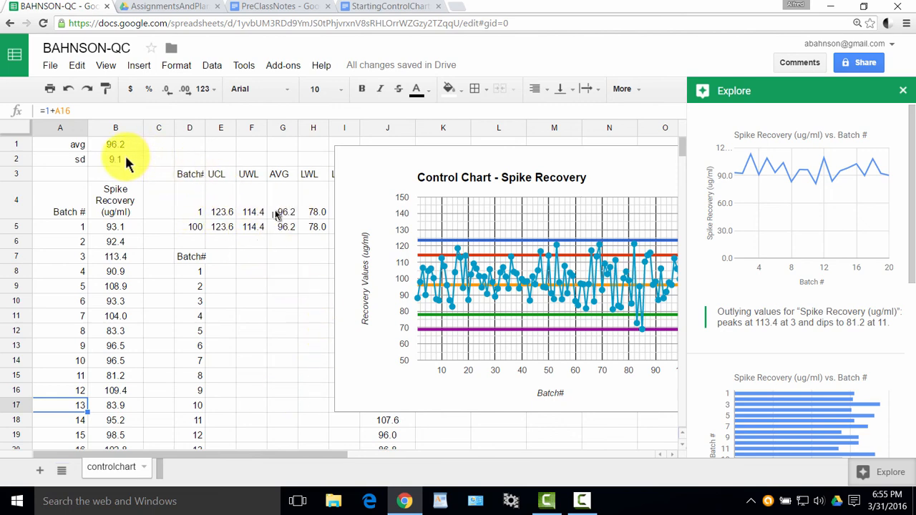
pyautogui.click(116, 242)
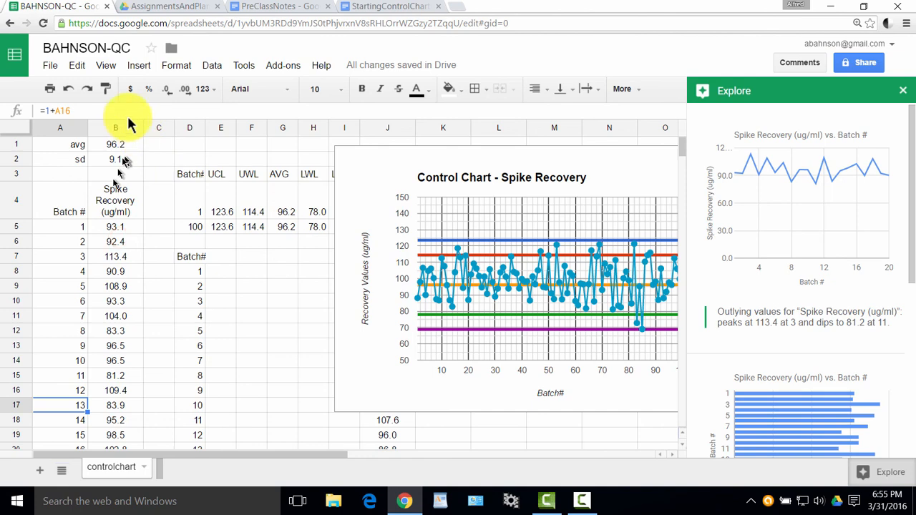